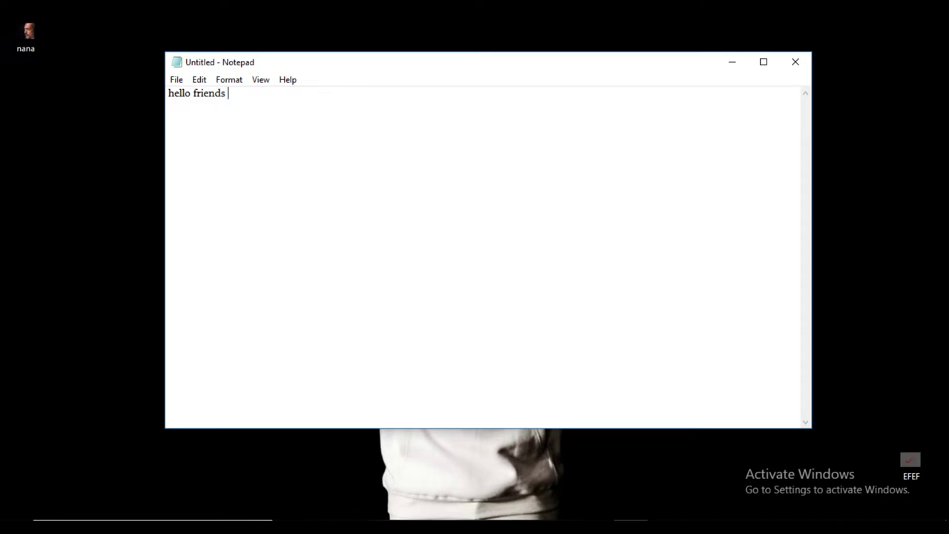
# Add "todays once more digitel paint ok" and "lets starts" to the greeting note and close it without saving.
pyautogui.write('todays once more digitel p')
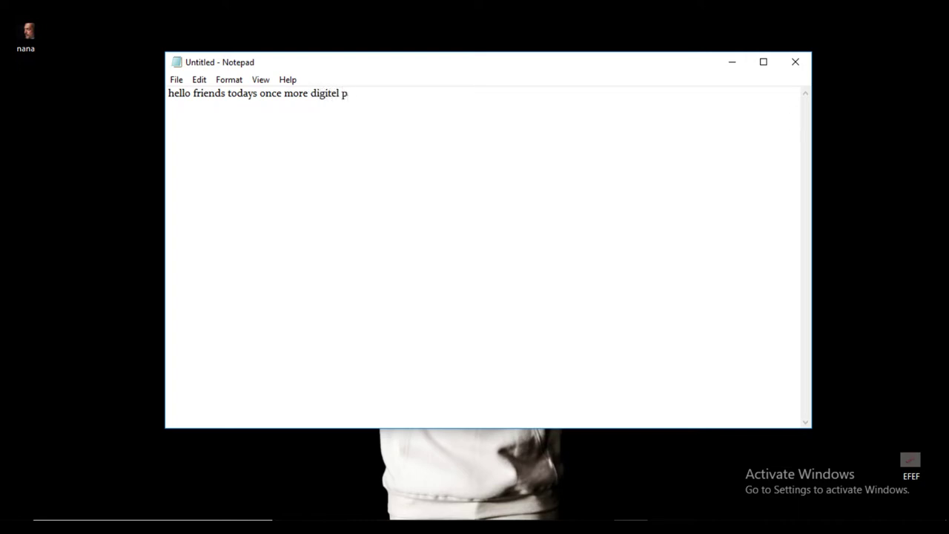
pyautogui.write('aint ok')
pyautogui.click(794, 64)
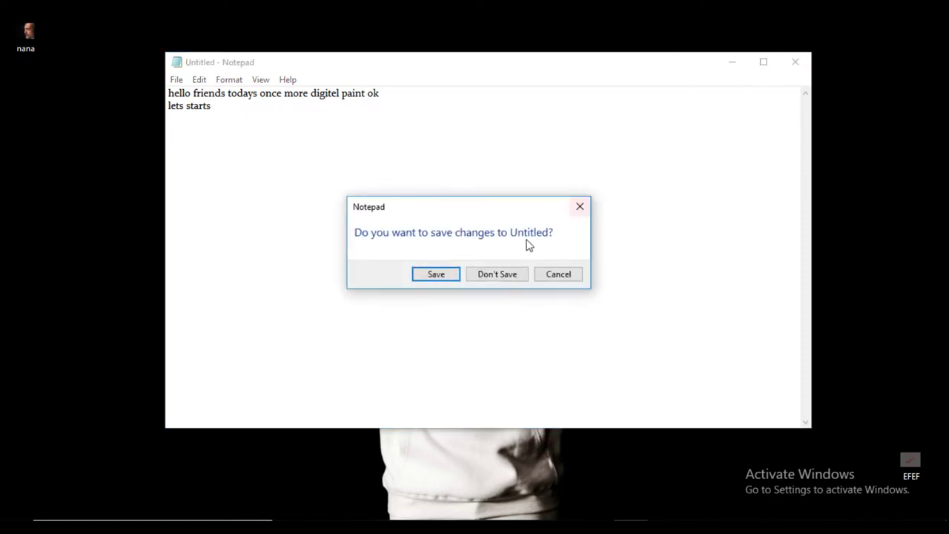
pyautogui.click(492, 276)
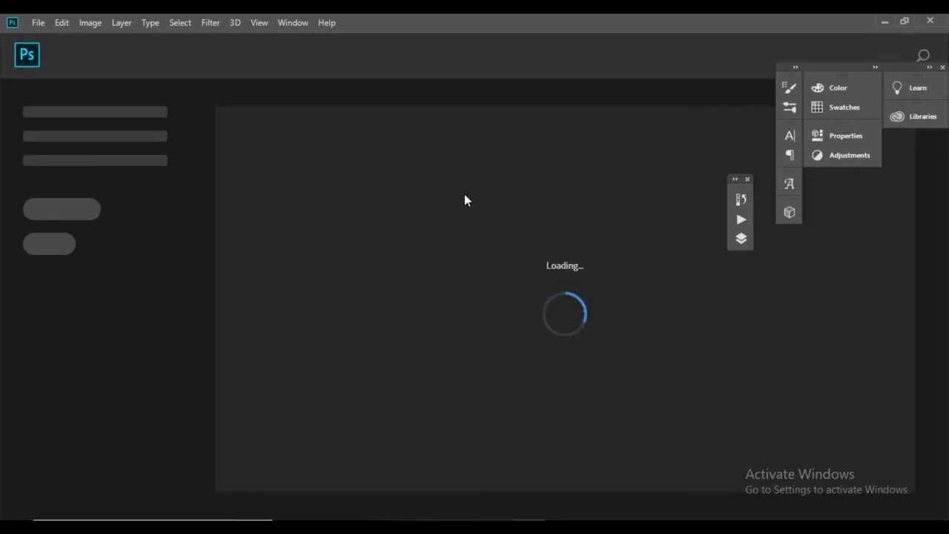
# Open the nana image from the desktop in Photoshop.
pyautogui.click(886, 19)
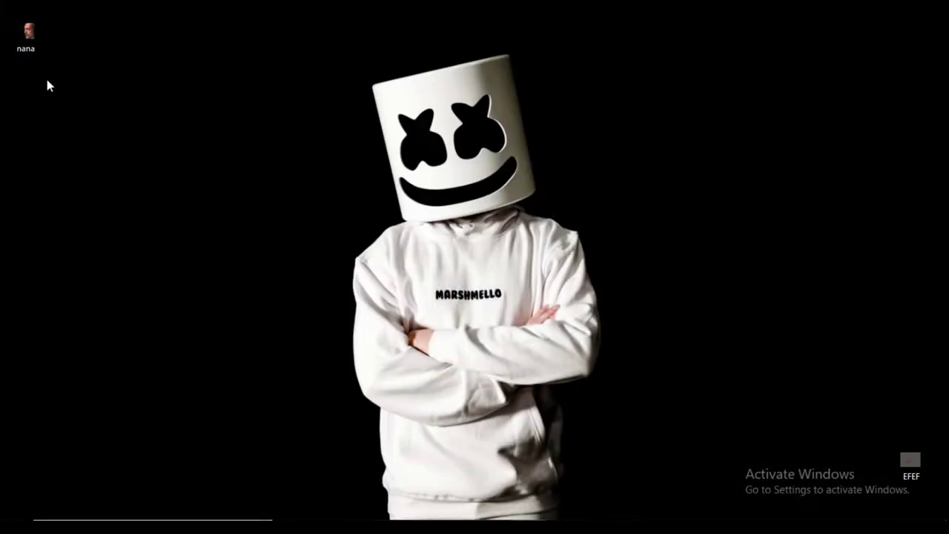
pyautogui.moveTo(22, 48); pyautogui.dragTo(52, 48)
pyautogui.moveTo(413, 270); pyautogui.dragTo(496, 375)
pyautogui.moveTo(521, 412)
pyautogui.mouseDown()
pyautogui.moveTo(524, 519)
pyautogui.moveTo(532, 469)
pyautogui.moveTo(504, 229)
pyautogui.mouseUp()
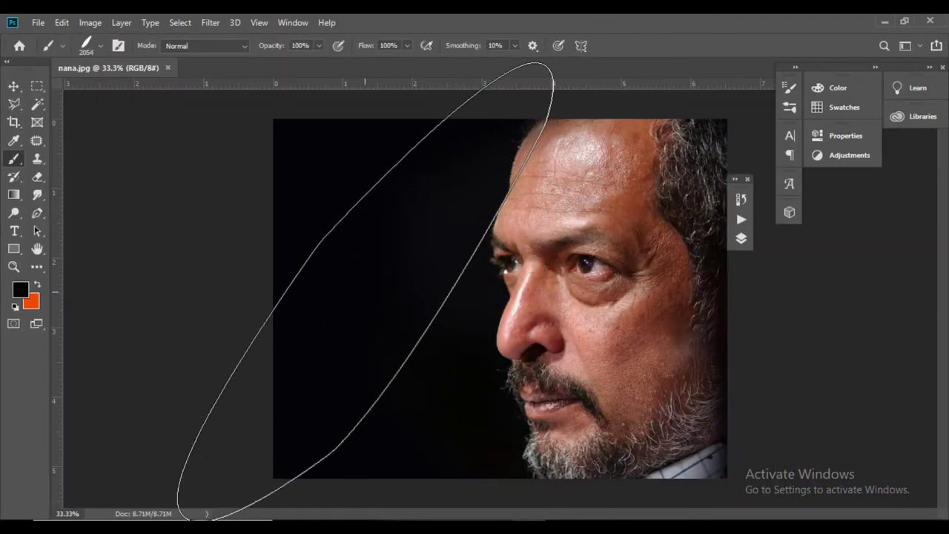
# Reduce the Brush tool's size to 60 px.
pyautogui.press('[')
pyautogui.press('[')
pyautogui.press('[')
pyautogui.press('[')
pyautogui.press('[')
pyautogui.press('[')
pyautogui.press('[')
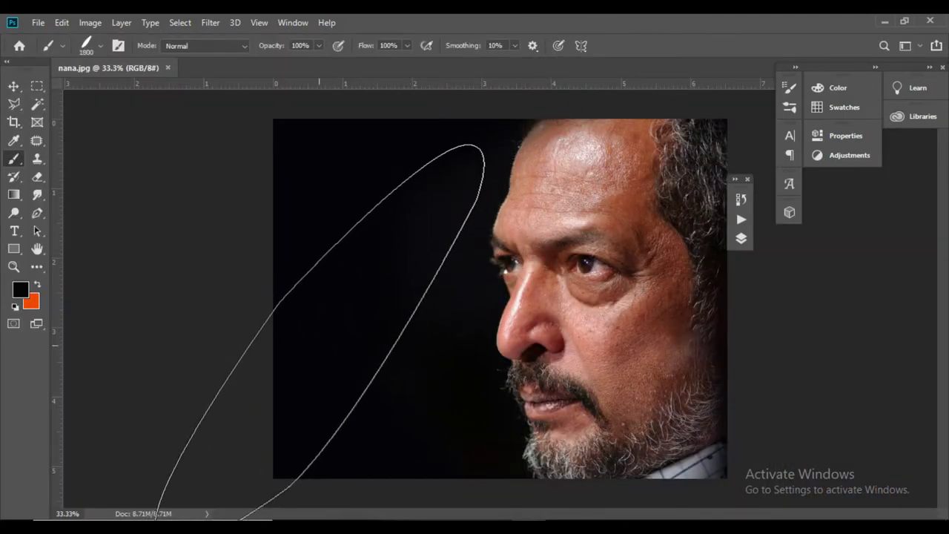
pyautogui.press('[')
pyautogui.press('[')
pyautogui.press('[')
pyautogui.press('[')
pyautogui.press('[')
pyautogui.press('[')
pyautogui.press('[')
pyautogui.press('[')
pyautogui.press('[')
pyautogui.press('[')
pyautogui.press('[')
pyautogui.press('[')
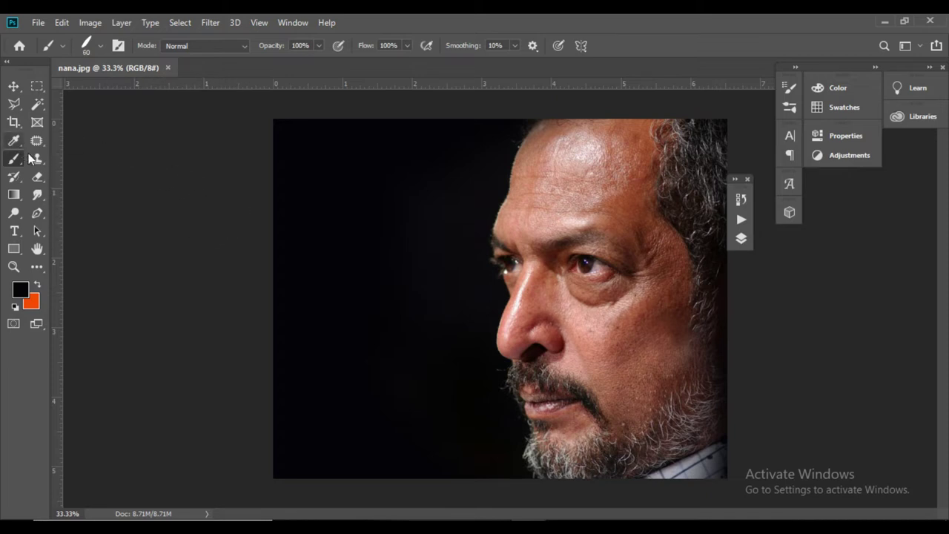
# Switch to the Smudge tool and give it the elongated 2054 px brush tip.
pyautogui.click(37, 194)
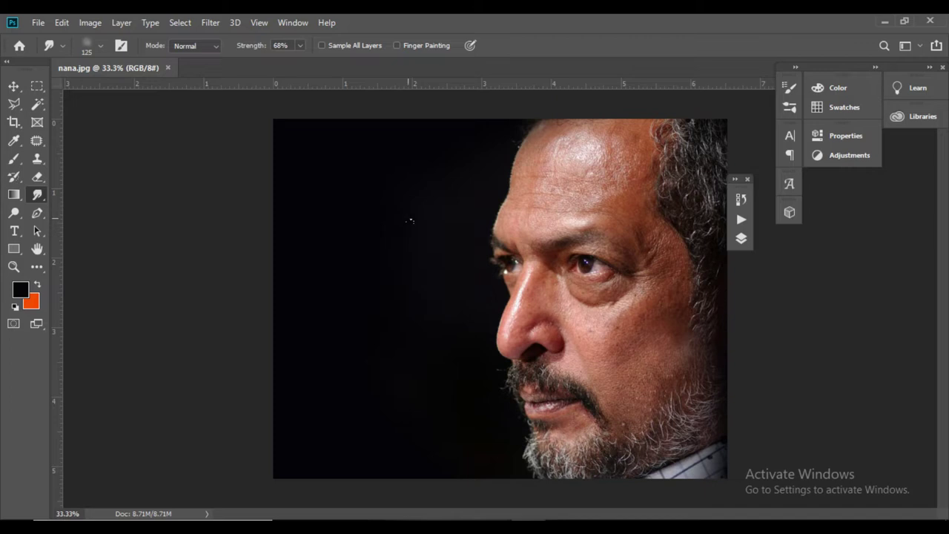
pyautogui.click(121, 45)
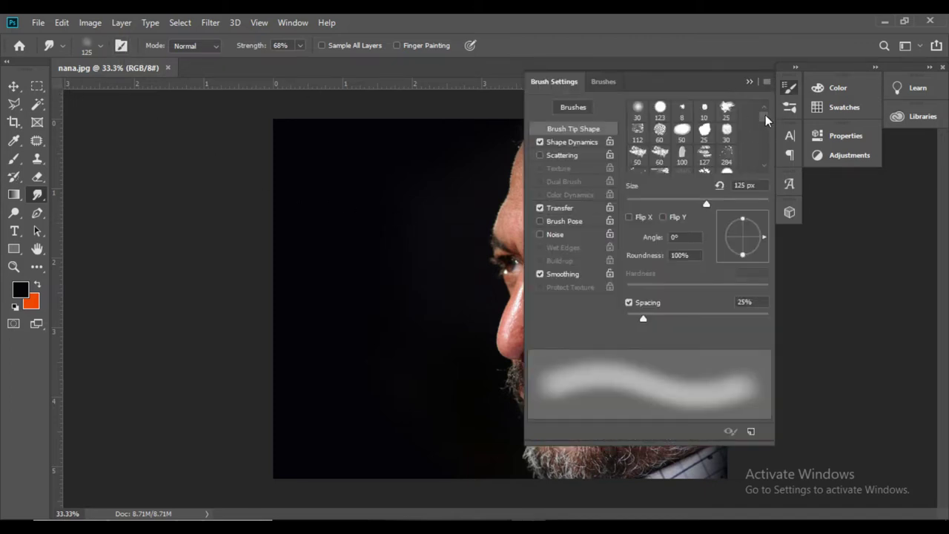
pyautogui.moveTo(765, 115); pyautogui.dragTo(762, 156)
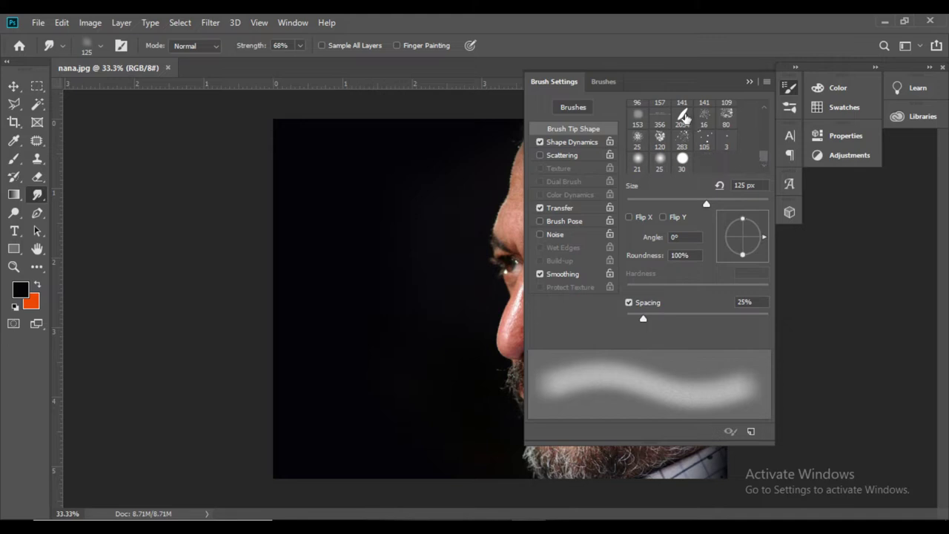
pyautogui.click(682, 115)
pyautogui.click(748, 82)
# Reduce the Smudge tool's brush size to 40 px.
pyautogui.press(']')
pyautogui.press(']')
pyautogui.press(']')
pyautogui.press(']')
pyautogui.press(']')
pyautogui.press(']')
pyautogui.press(']')
pyautogui.press(']')
pyautogui.press(']')
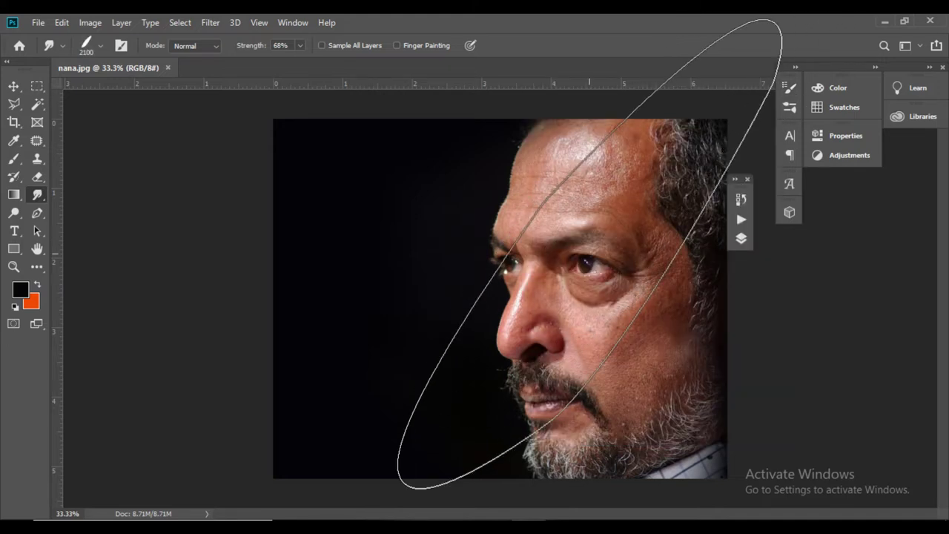
pyautogui.press('[')
pyautogui.press('[')
pyautogui.press('[')
pyautogui.press('[')
pyautogui.press('[')
pyautogui.press('[')
pyautogui.press('[')
pyautogui.press('[')
pyautogui.press('[')
pyautogui.press('[')
pyautogui.press('[')
pyautogui.press('[')
pyautogui.press('[')
pyautogui.press('[')
pyautogui.press('[')
pyautogui.press('[')
pyautogui.press('[')
pyautogui.press('[')
pyautogui.press('[')
pyautogui.press('[')
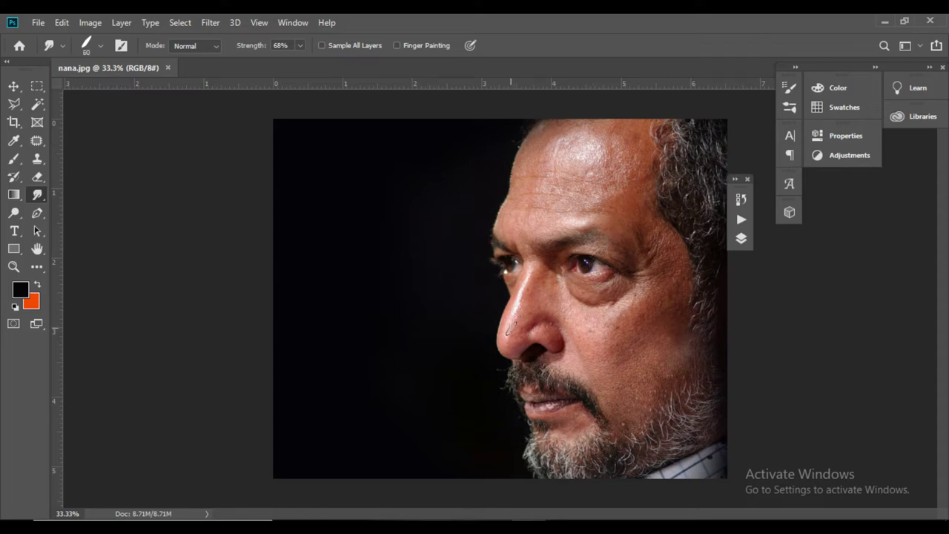
# Shrink the smudge brush to 15 px for detailed work on the nose tip.
pyautogui.scroll(3, 507, 335)
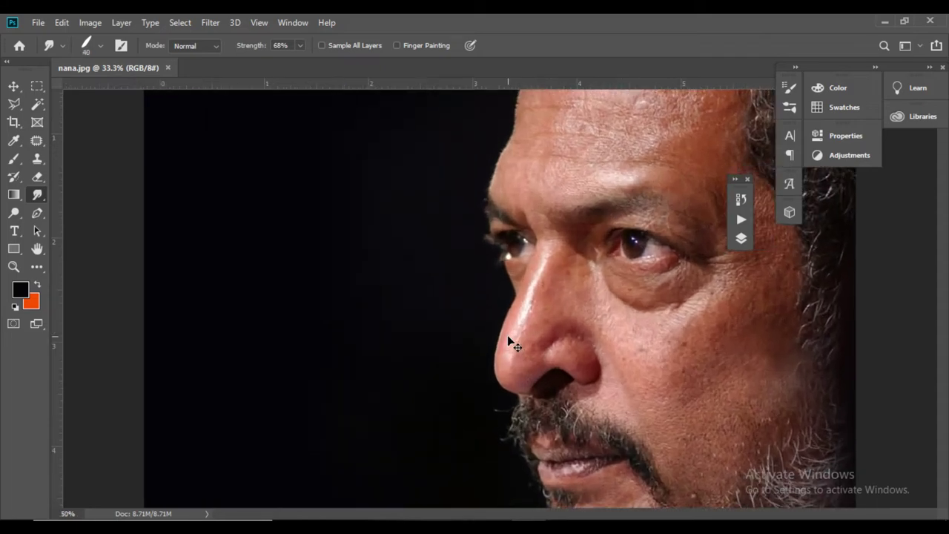
pyautogui.moveTo(511, 289); pyautogui.dragTo(278, 122)
pyautogui.moveTo(419, 328); pyautogui.dragTo(219, 123)
pyautogui.moveTo(493, 231); pyautogui.dragTo(515, 449)
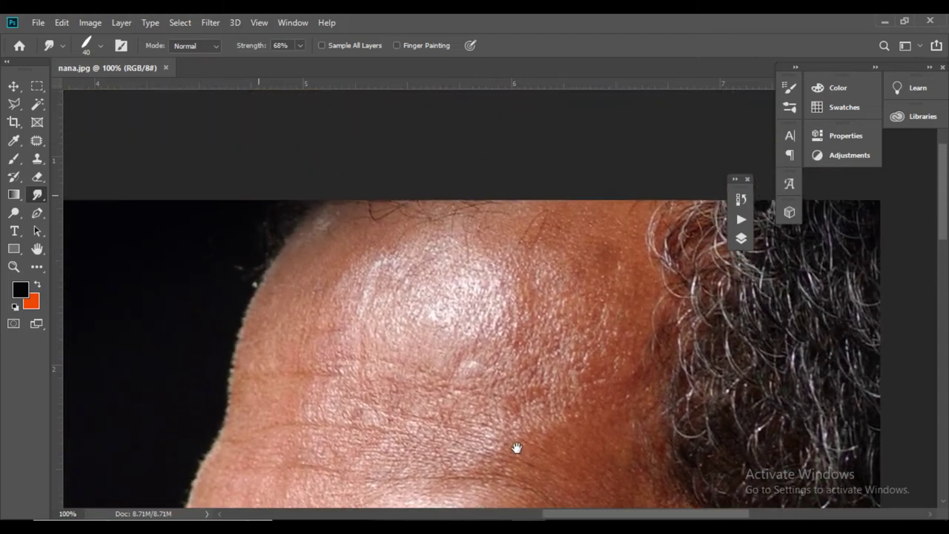
pyautogui.moveTo(402, 423); pyautogui.dragTo(221, 247)
pyautogui.hotkey('ctrl', '+')
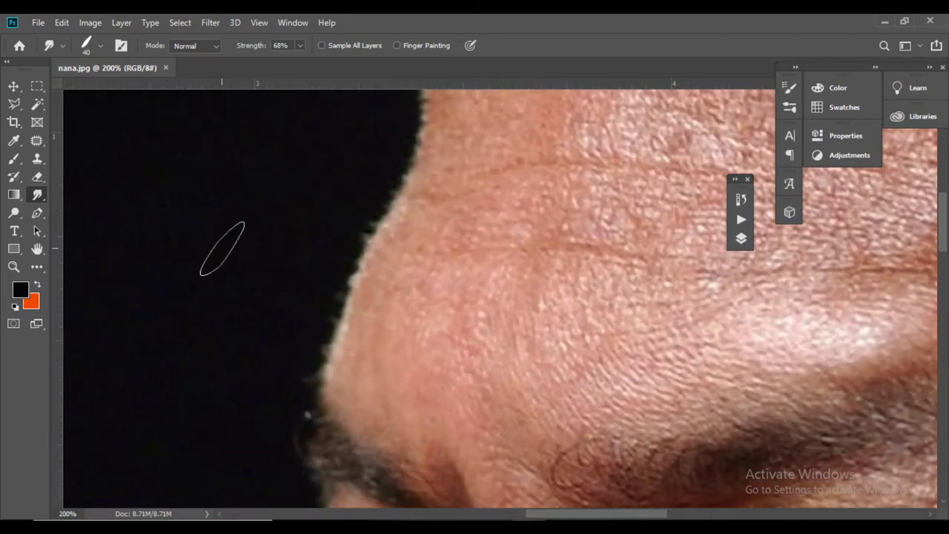
pyautogui.moveTo(566, 286); pyautogui.dragTo(477, 99)
pyautogui.moveTo(437, 464); pyautogui.dragTo(492, 215)
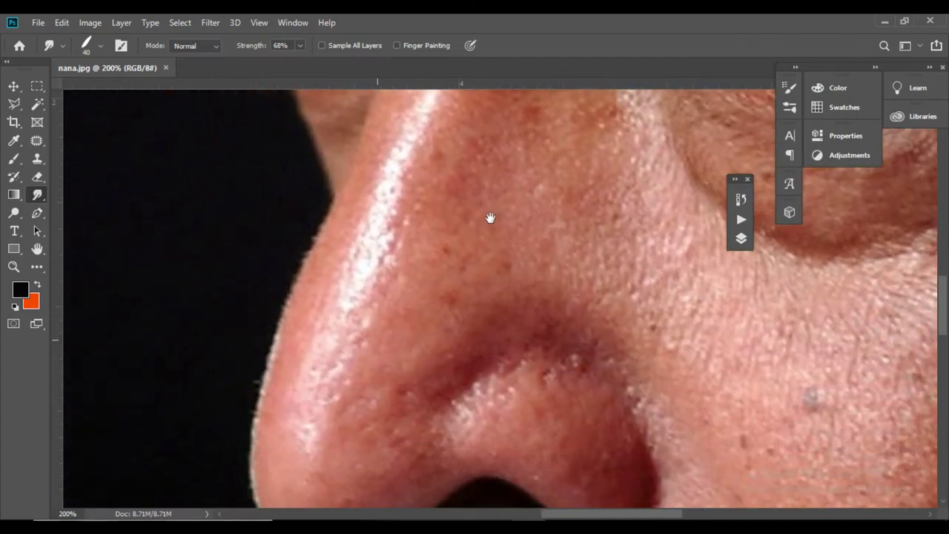
pyautogui.moveTo(344, 366); pyautogui.dragTo(378, 212)
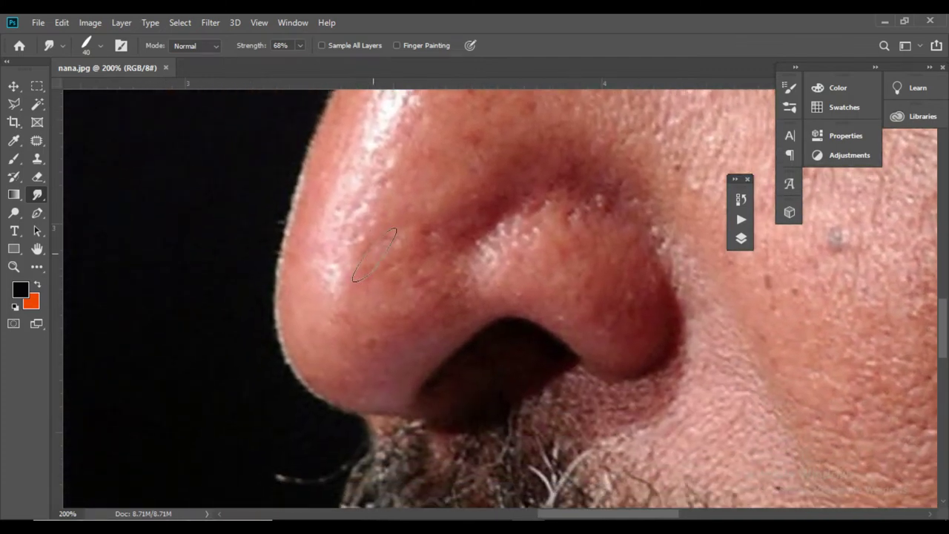
pyautogui.press('[')
pyautogui.press('[')
# Try a smudge stroke on the nose tip, undo it, and set the smudge strength to 45%.
pyautogui.moveTo(325, 357)
pyautogui.mouseDown()
pyautogui.moveTo(302, 297)
pyautogui.moveTo(312, 359)
pyautogui.mouseUp()
pyautogui.hotkey('ctrl', 'z')
pyautogui.click(300, 45)
pyautogui.moveTo(298, 61); pyautogui.dragTo(291, 64)
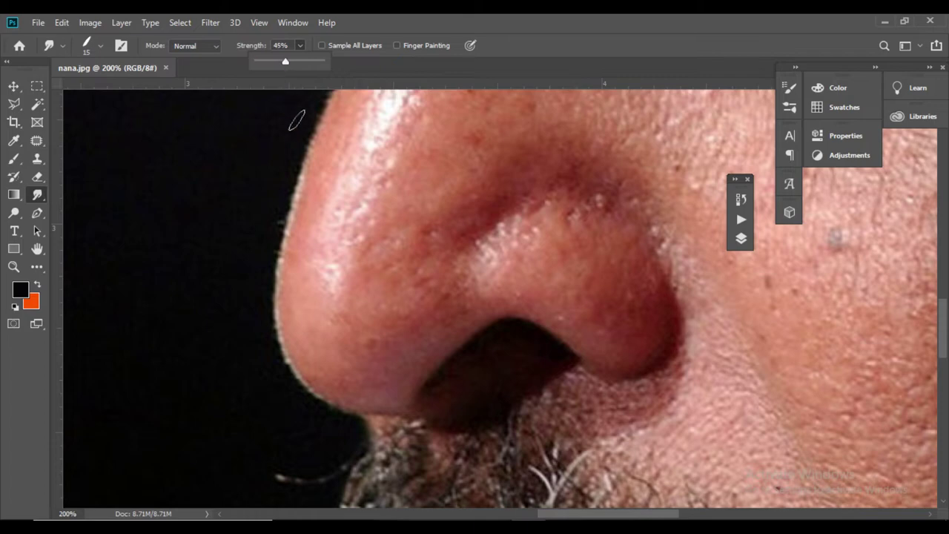
# Smudge the grainy highlight on the lower part of the nose into smooth strokes.
pyautogui.moveTo(329, 291)
pyautogui.mouseDown()
pyautogui.moveTo(324, 264)
pyautogui.moveTo(338, 273)
pyautogui.mouseUp()
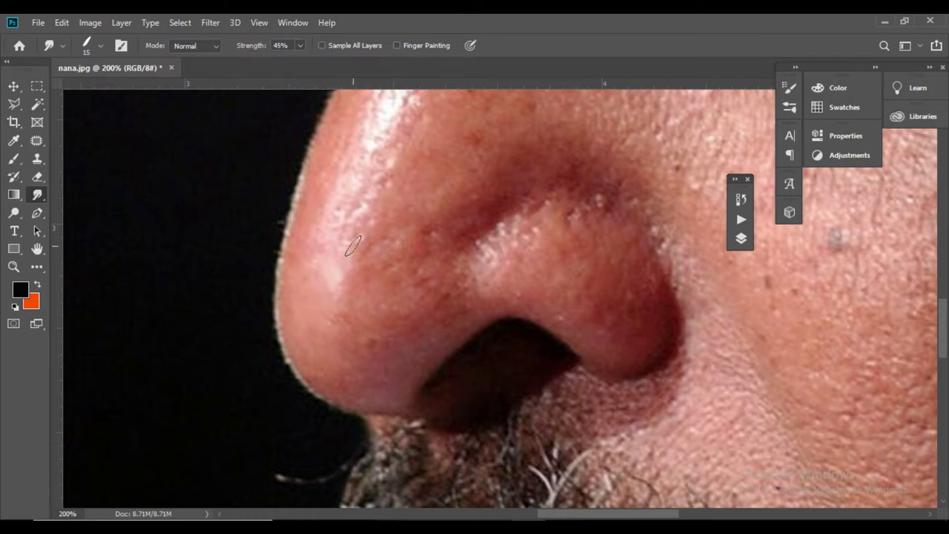
pyautogui.scroll(1, 348, 239)
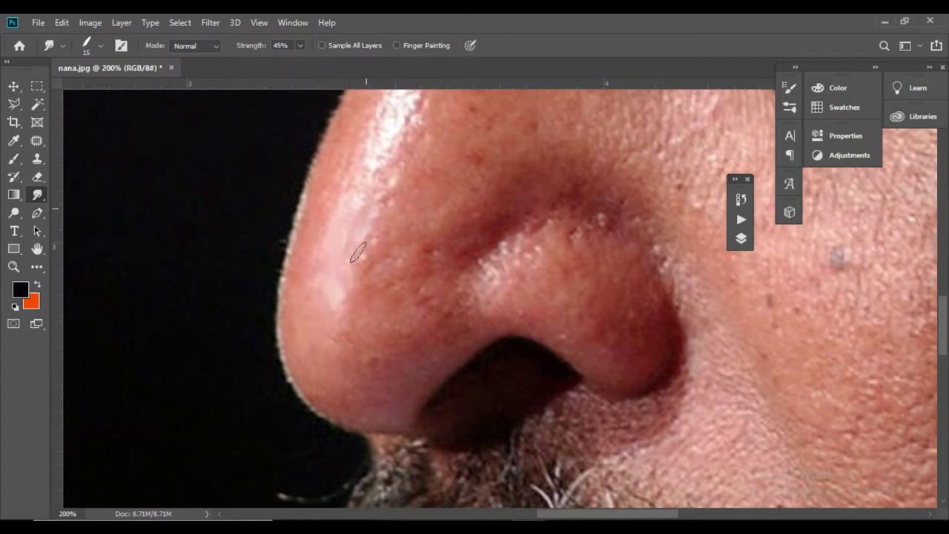
pyautogui.moveTo(366, 207)
pyautogui.mouseDown()
pyautogui.moveTo(382, 244)
pyautogui.moveTo(385, 294)
pyautogui.mouseUp()
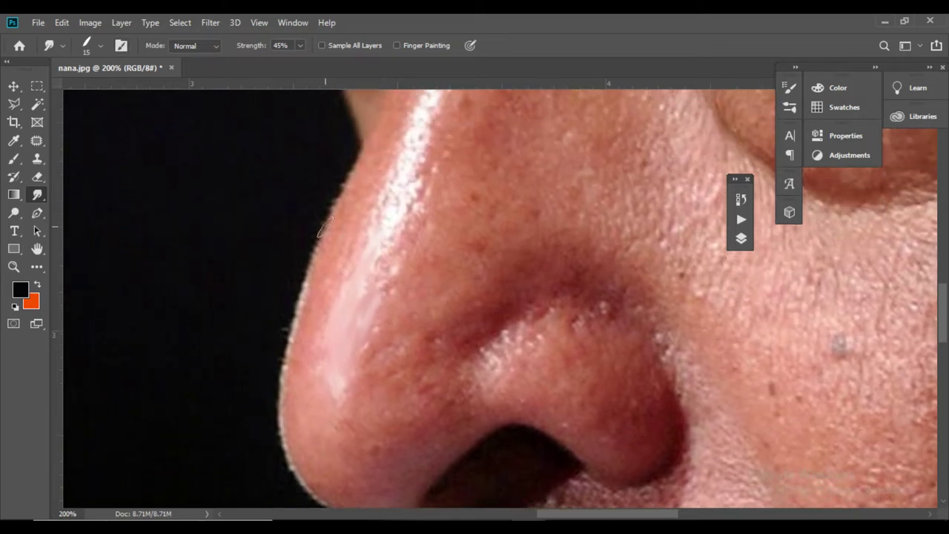
# Rotate the brush tip to nearly horizontal and smooth the skin along the nose's outer edge, tip and underside.
pyautogui.rightClick(383, 299)
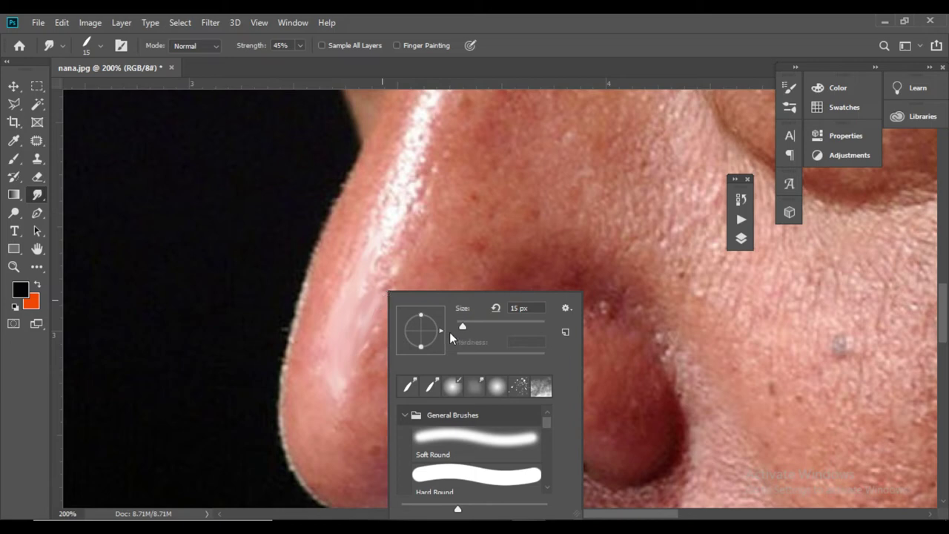
pyautogui.click(363, 286)
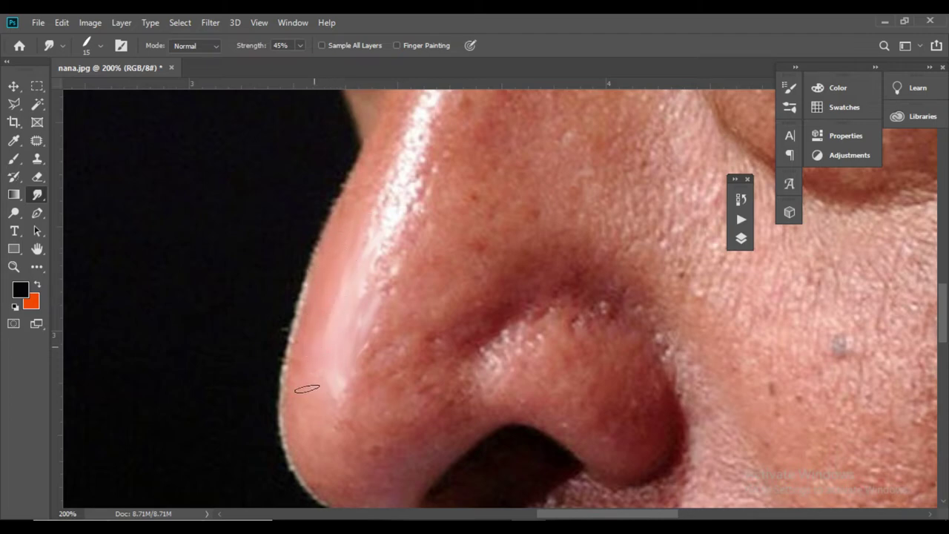
pyautogui.moveTo(328, 425); pyautogui.dragTo(309, 321)
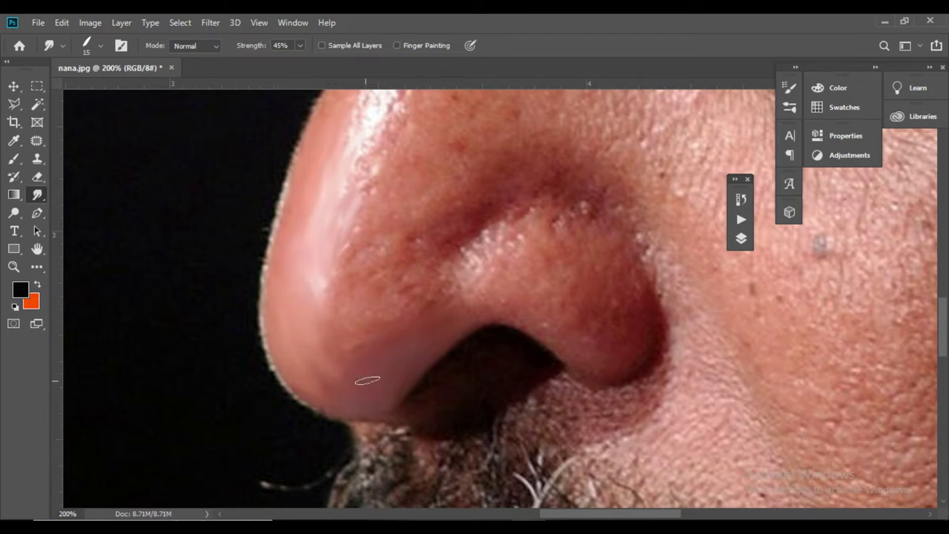
# Smudge the bright highlight along the nose bridge up toward the eyes into a smooth streak, blending its speckled edge.
pyautogui.scroll(2, 348, 322)
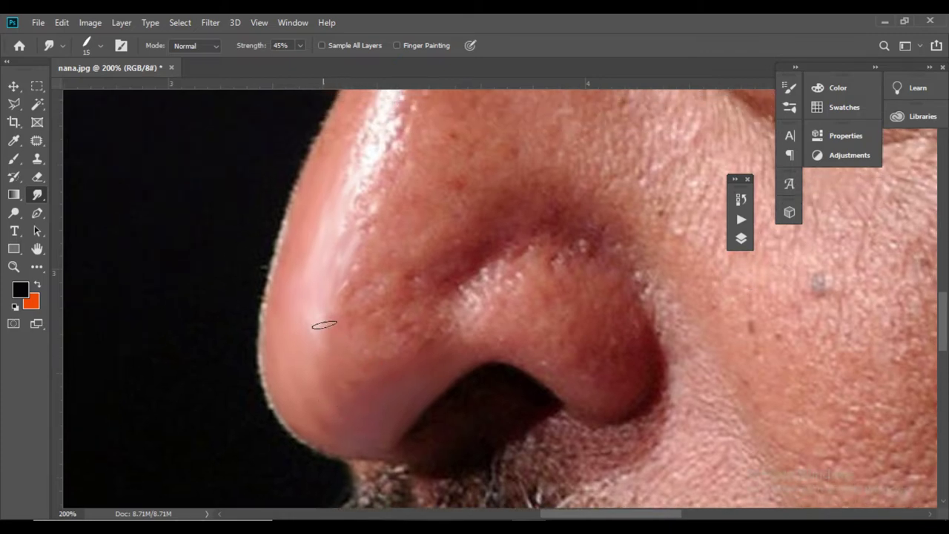
pyautogui.scroll(3, 333, 326)
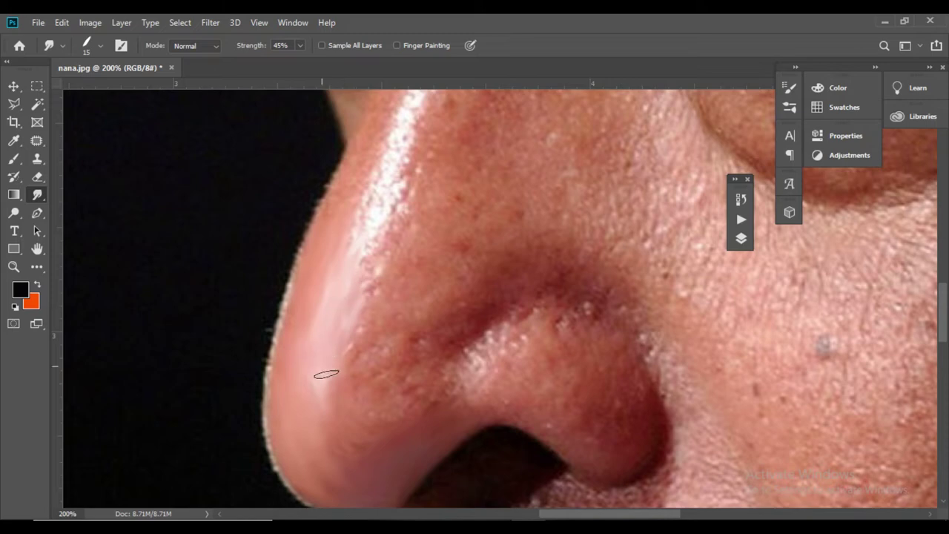
pyautogui.scroll(2, 366, 352)
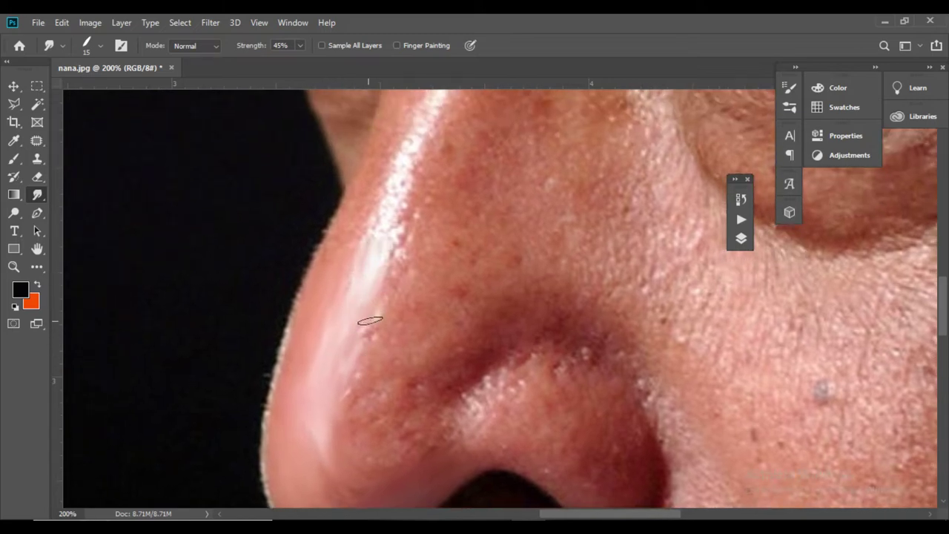
pyautogui.scroll(3, 364, 314)
pyautogui.moveTo(389, 279); pyautogui.dragTo(451, 171)
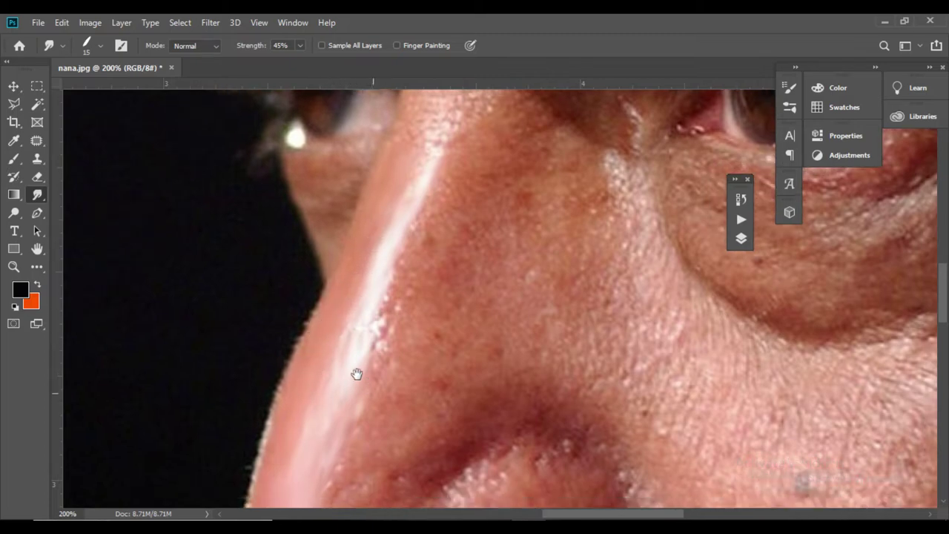
pyautogui.moveTo(356, 375); pyautogui.dragTo(327, 325)
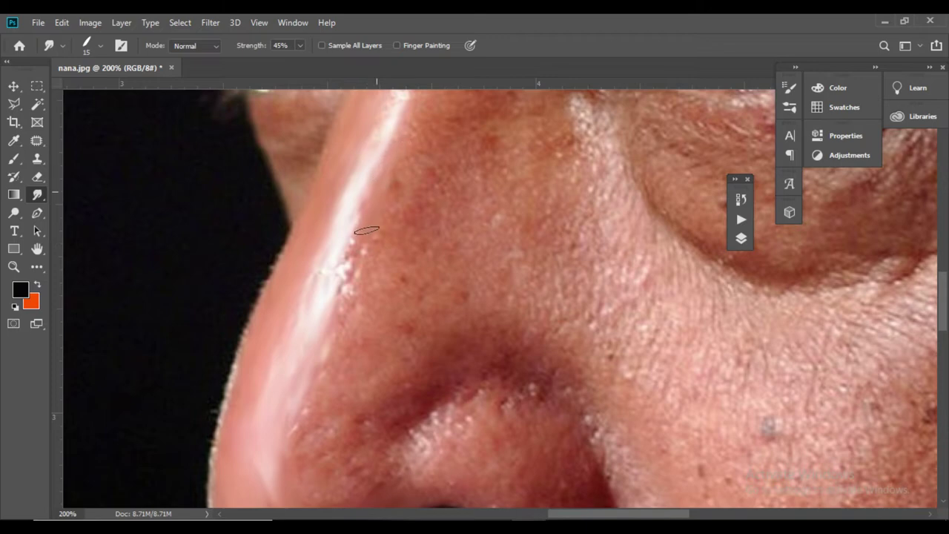
pyautogui.moveTo(341, 266)
pyautogui.mouseDown()
pyautogui.moveTo(307, 316)
pyautogui.moveTo(330, 317)
pyautogui.mouseUp()
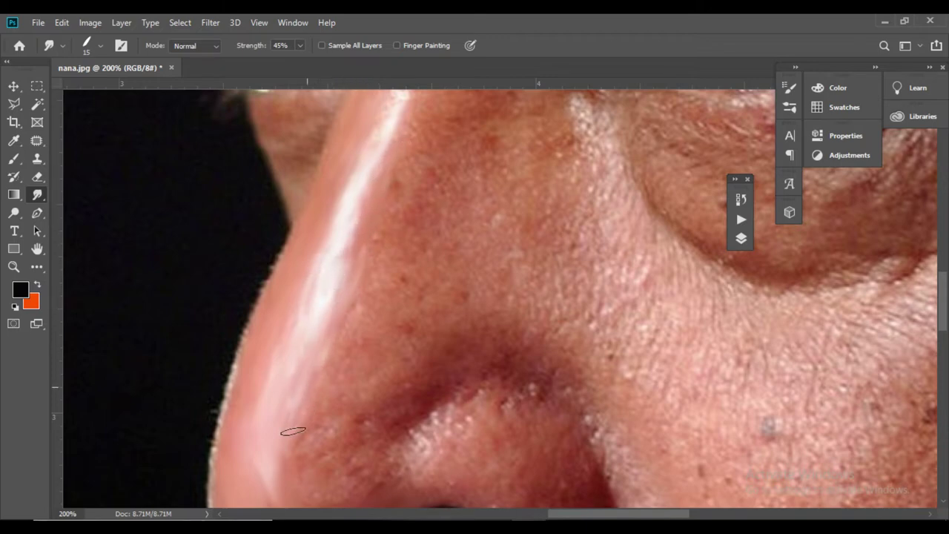
# Smooth the skin between the nose tip and nostril, the front of the nostril wing and the crease above it.
pyautogui.moveTo(308, 441); pyautogui.dragTo(212, 332)
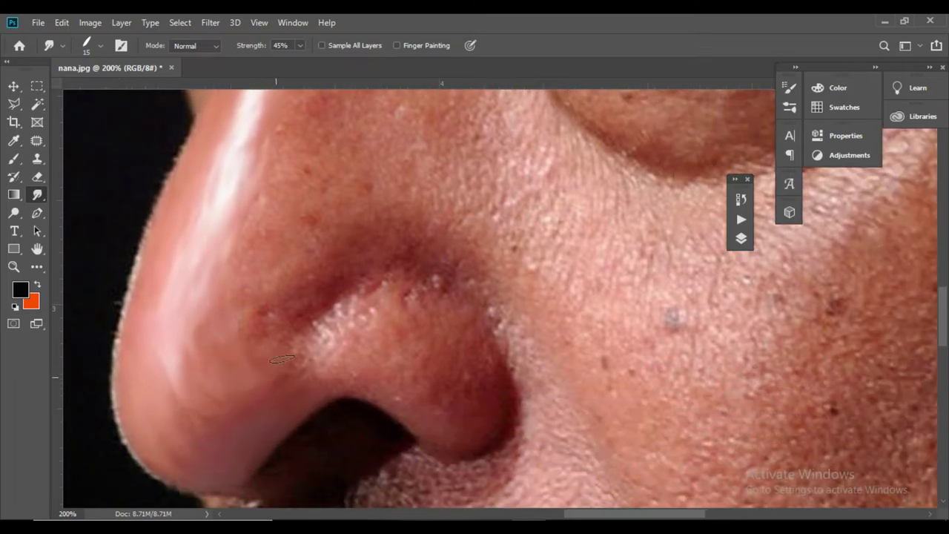
pyautogui.moveTo(301, 366)
pyautogui.mouseDown()
pyautogui.moveTo(328, 328)
pyautogui.moveTo(323, 344)
pyautogui.moveTo(360, 314)
pyautogui.moveTo(368, 324)
pyautogui.moveTo(345, 314)
pyautogui.moveTo(363, 295)
pyautogui.moveTo(330, 326)
pyautogui.moveTo(334, 312)
pyautogui.moveTo(412, 305)
pyautogui.moveTo(339, 307)
pyautogui.moveTo(344, 314)
pyautogui.moveTo(348, 301)
pyautogui.moveTo(384, 295)
pyautogui.moveTo(373, 298)
pyautogui.moveTo(394, 327)
pyautogui.moveTo(377, 311)
pyautogui.moveTo(402, 331)
pyautogui.mouseUp()
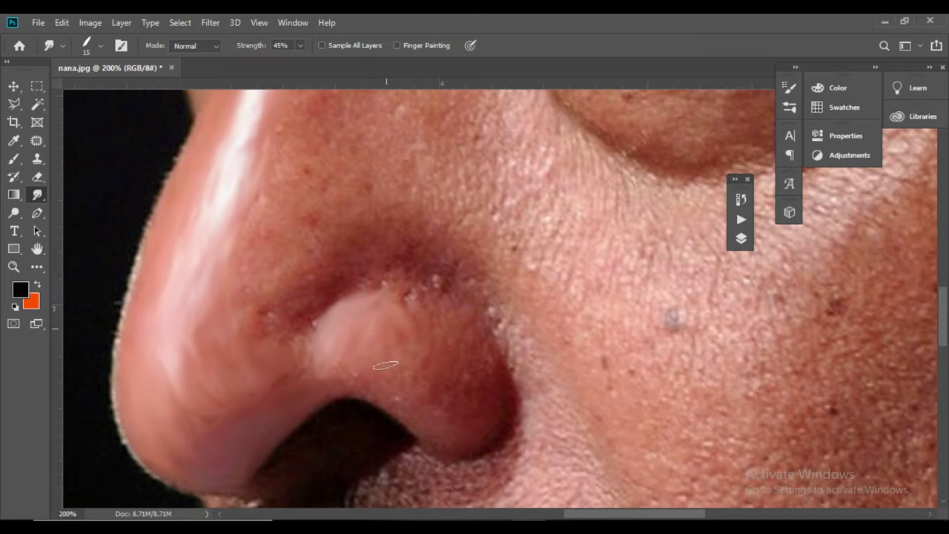
pyautogui.moveTo(371, 369)
pyautogui.mouseDown()
pyautogui.moveTo(343, 355)
pyautogui.moveTo(329, 380)
pyautogui.mouseUp()
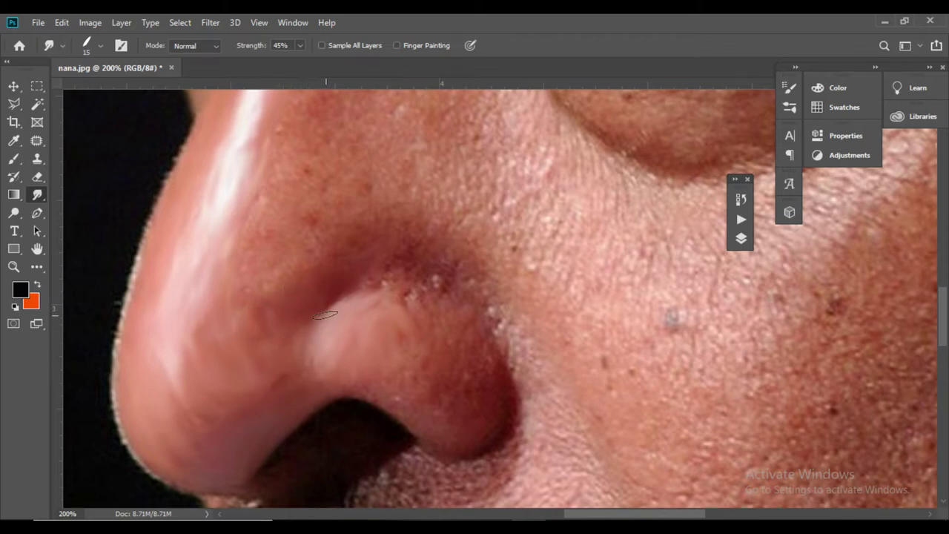
pyautogui.moveTo(249, 295); pyautogui.dragTo(257, 321)
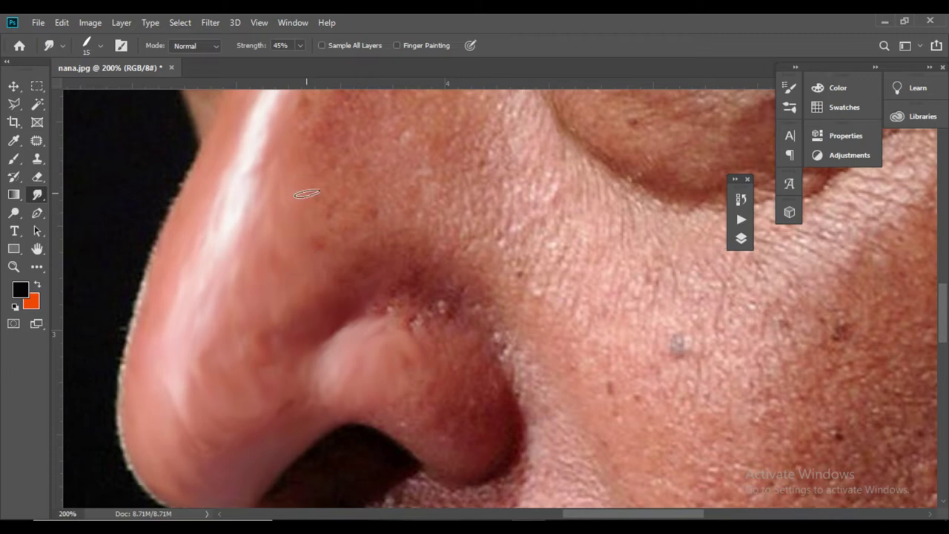
# Raise the Smudge strength to 52% and blend the skin between the nose tip and the nostril.
pyautogui.hotkey('ctrl', '-')
pyautogui.moveTo(415, 309); pyautogui.dragTo(357, 290)
pyautogui.click(298, 46)
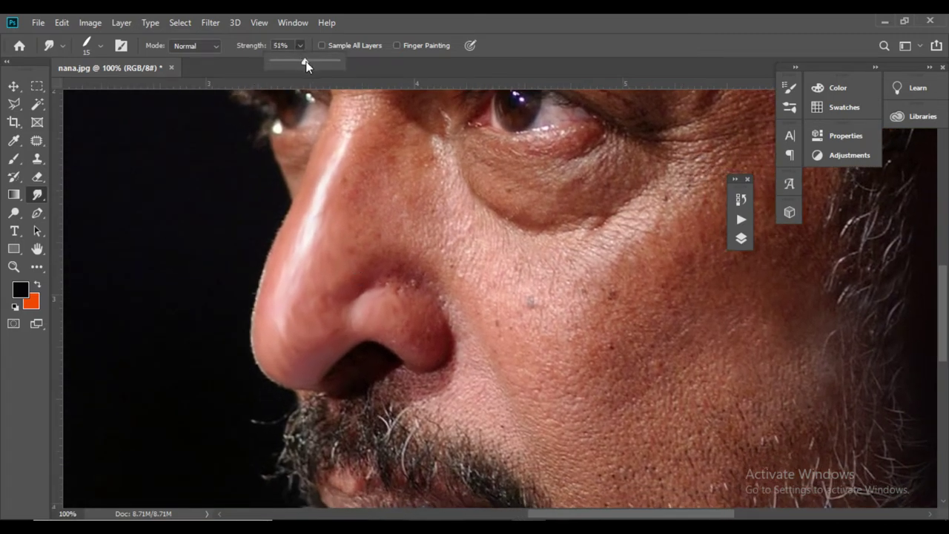
pyautogui.click(322, 257)
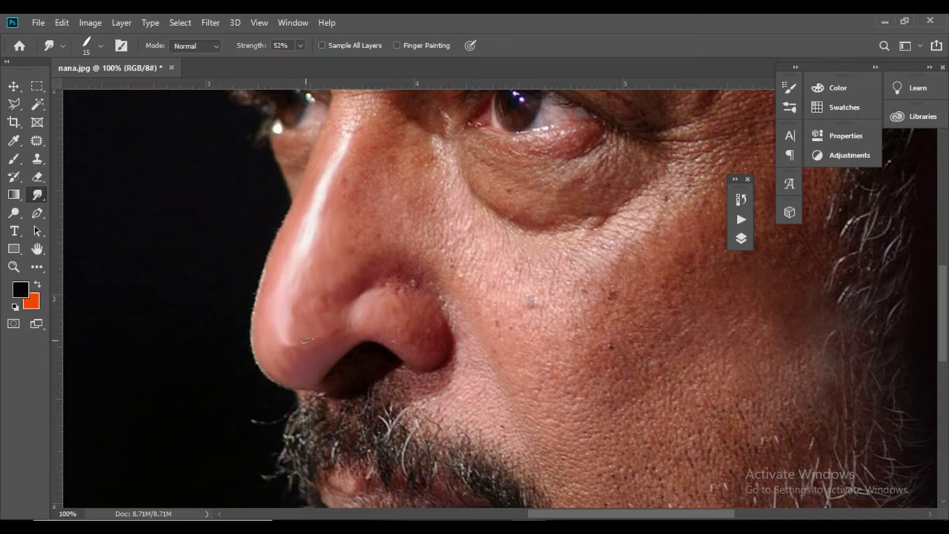
pyautogui.moveTo(351, 335); pyautogui.dragTo(319, 323)
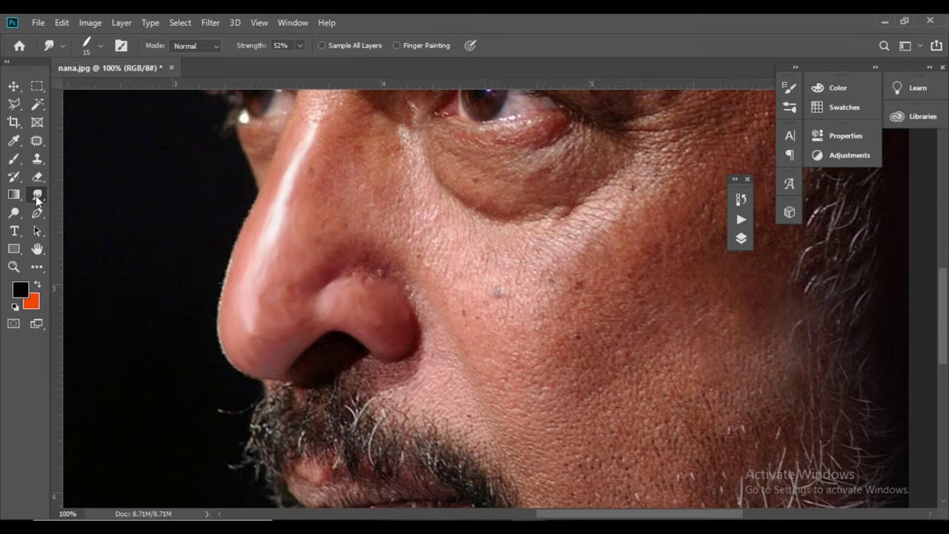
# Switch the Smudge tool to the soft speckled 109 px brush tip and reduce its size to 35 px.
pyautogui.click(121, 45)
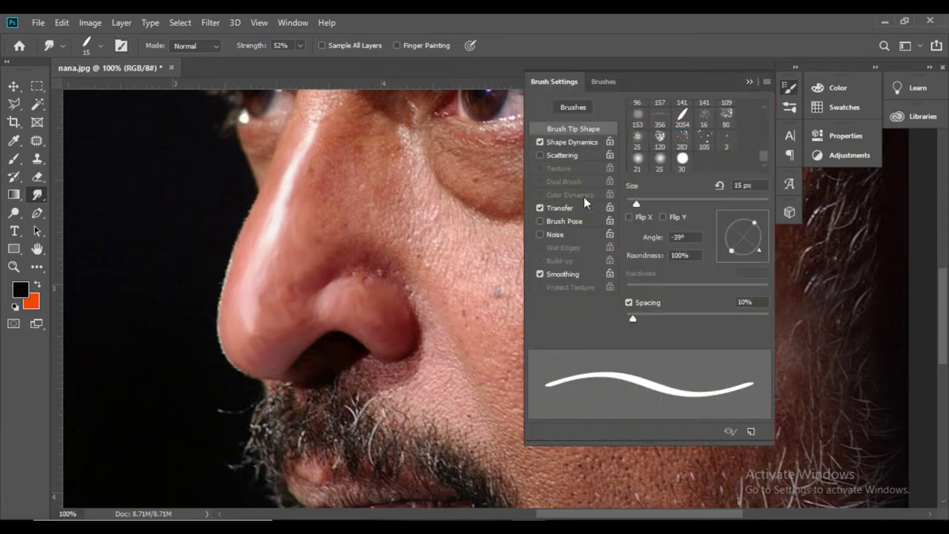
pyautogui.scroll(3, 767, 152)
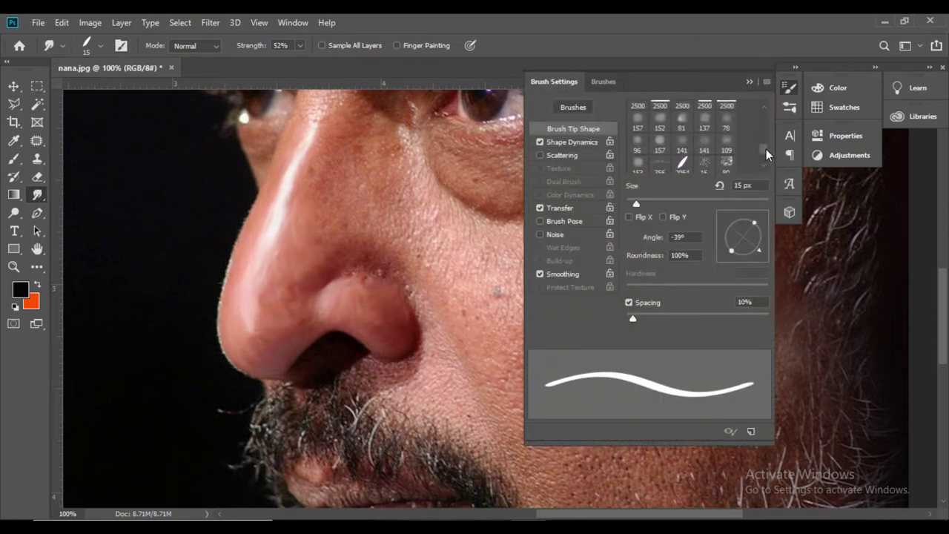
pyautogui.click(726, 145)
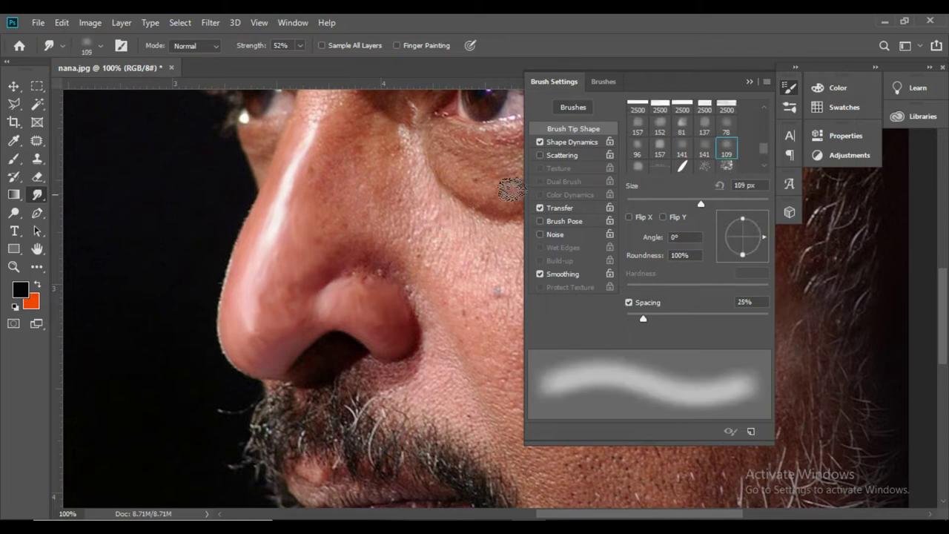
pyautogui.click(749, 81)
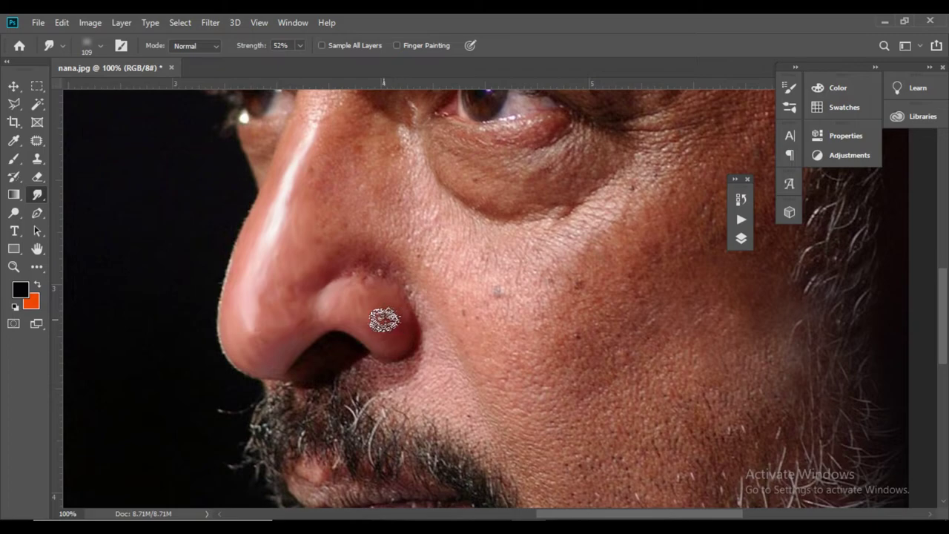
pyautogui.press('[')
pyautogui.press('[')
pyautogui.press('[')
pyautogui.press('[')
pyautogui.press('[')
pyautogui.hotkey('ctrl', '+')
pyautogui.hotkey('ctrl', '+')
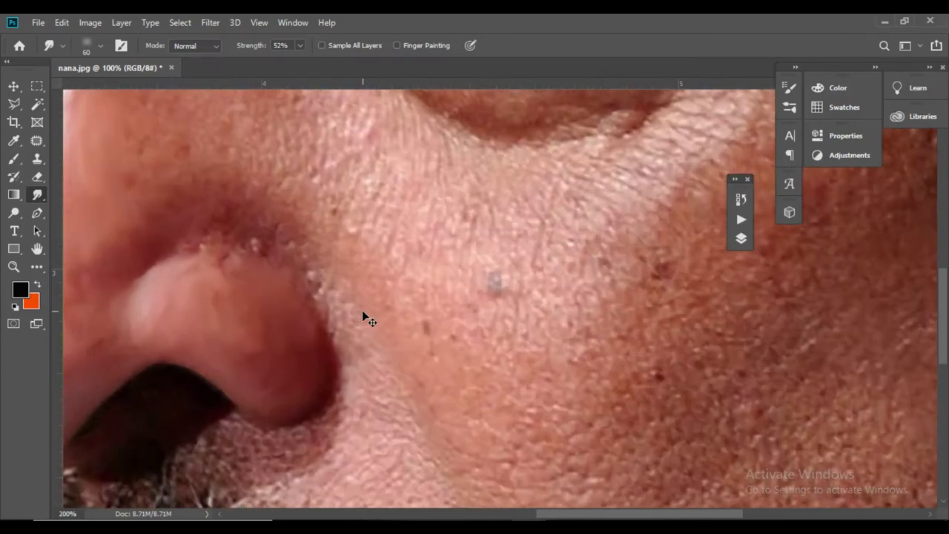
pyautogui.moveTo(272, 344)
pyautogui.mouseDown()
pyautogui.moveTo(408, 317)
pyautogui.moveTo(502, 322)
pyautogui.mouseUp()
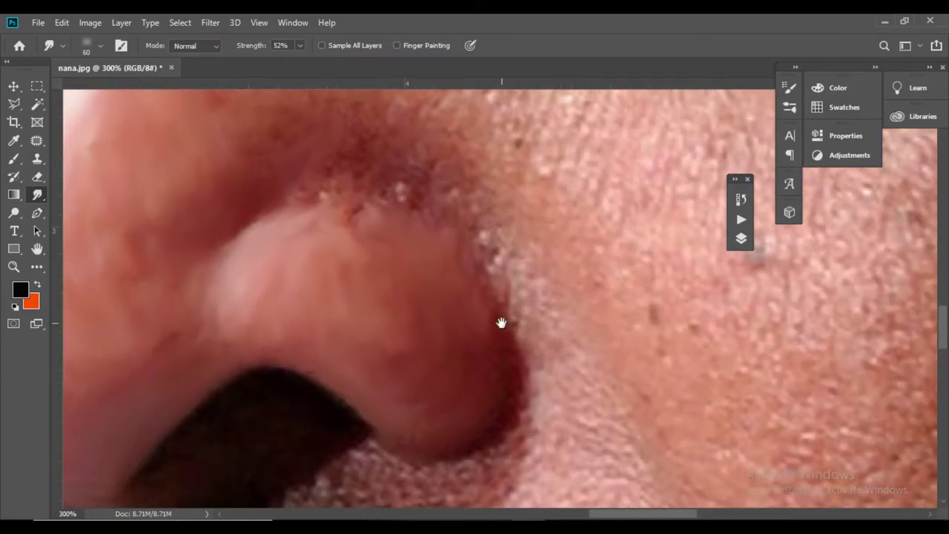
pyautogui.press('[')
pyautogui.press('[')
pyautogui.press('[')
pyautogui.press('[')
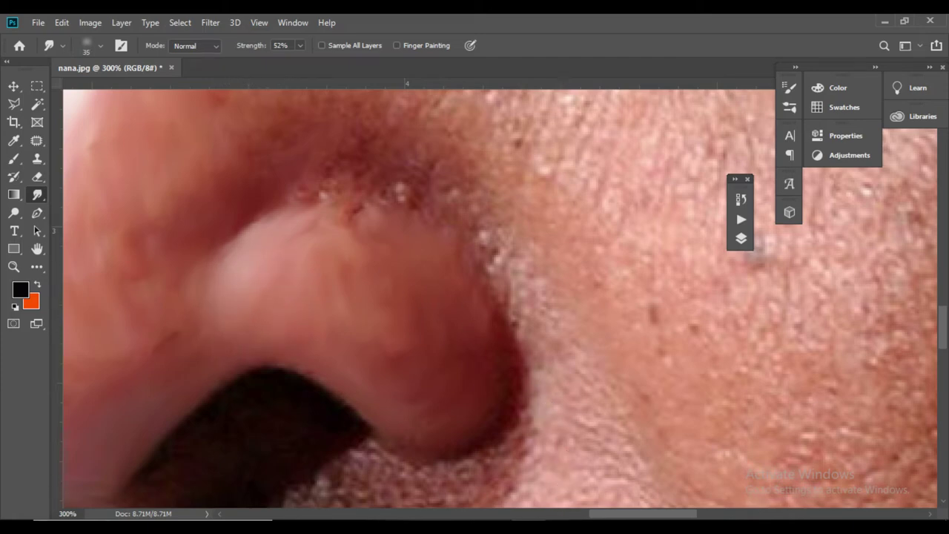
# Smudge away the white specks and grain in the dark crease above the nostril wing.
pyautogui.moveTo(562, 527)
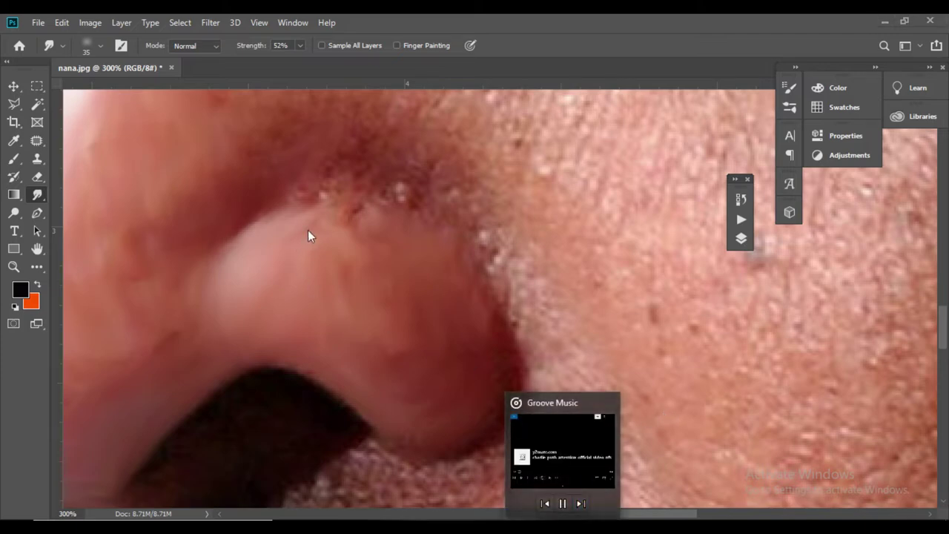
pyautogui.moveTo(351, 274)
pyautogui.mouseDown()
pyautogui.moveTo(385, 417)
pyautogui.moveTo(396, 424)
pyautogui.mouseUp()
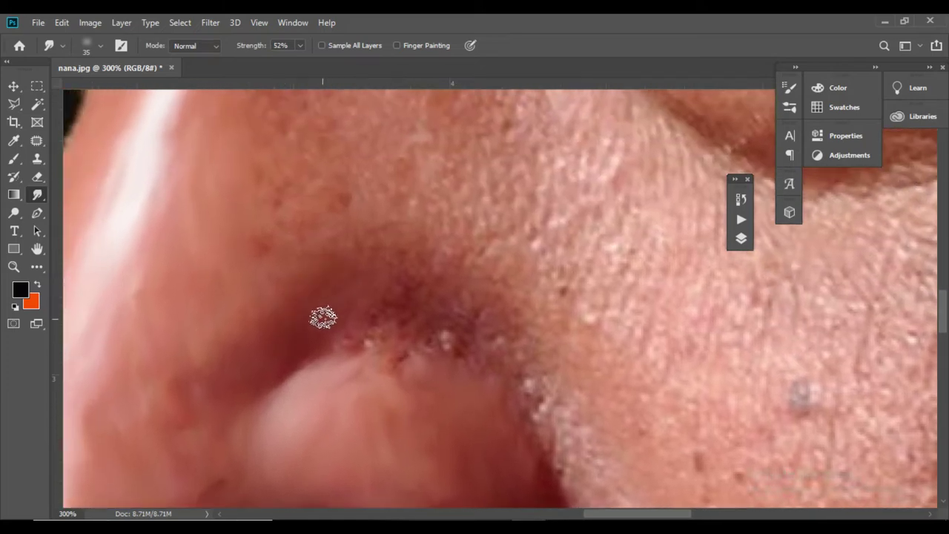
pyautogui.moveTo(346, 331)
pyautogui.mouseDown()
pyautogui.moveTo(396, 329)
pyautogui.moveTo(395, 316)
pyautogui.moveTo(443, 338)
pyautogui.mouseUp()
pyautogui.moveTo(350, 302); pyautogui.dragTo(418, 372)
pyautogui.moveTo(241, 236); pyautogui.dragTo(338, 170)
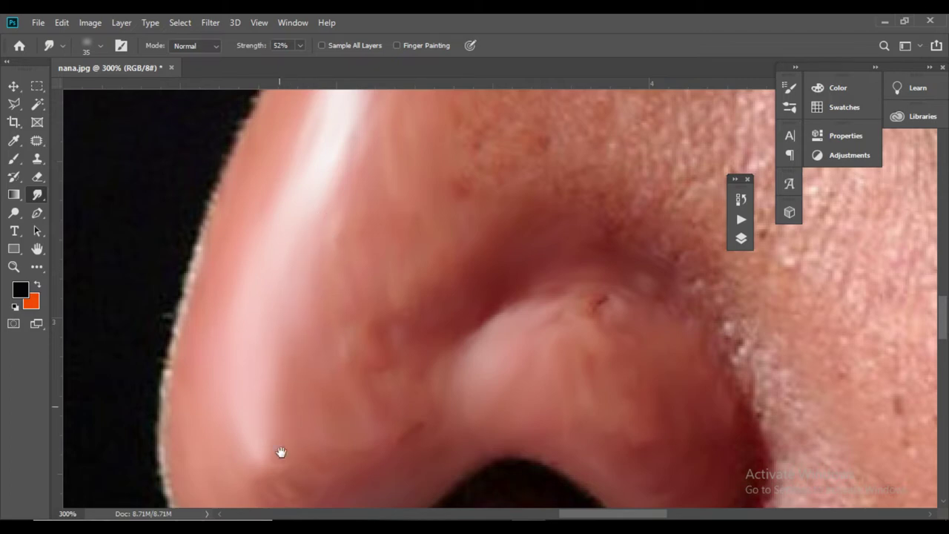
# Blend the blotchy skin between the nose tip and nostril wing, and the reddish mark on top of the wing.
pyautogui.scroll(-5, 308, 374)
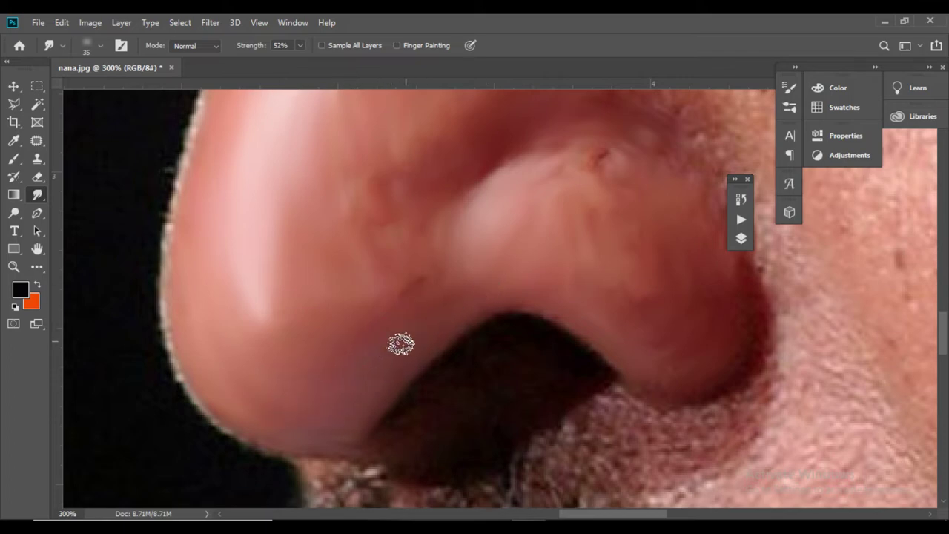
pyautogui.scroll(1, 474, 308)
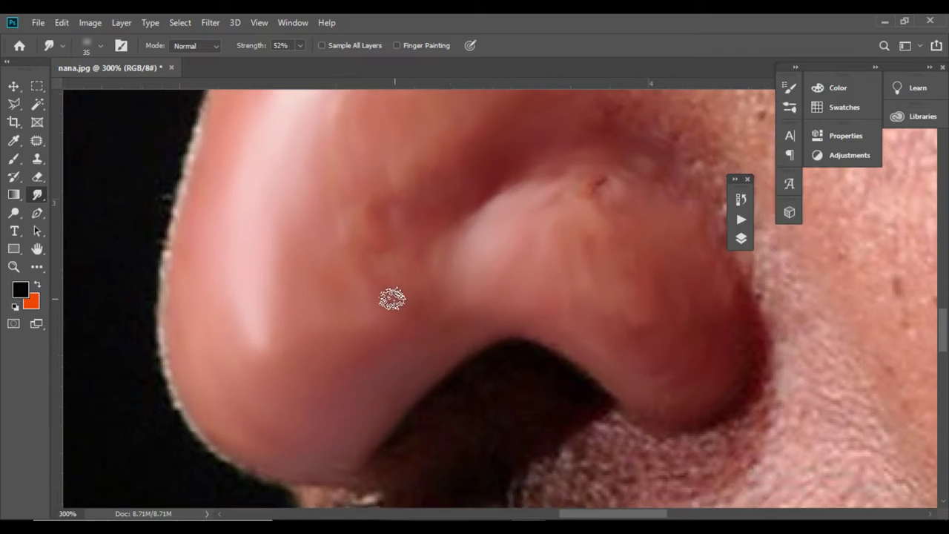
pyautogui.moveTo(426, 247); pyautogui.dragTo(398, 283)
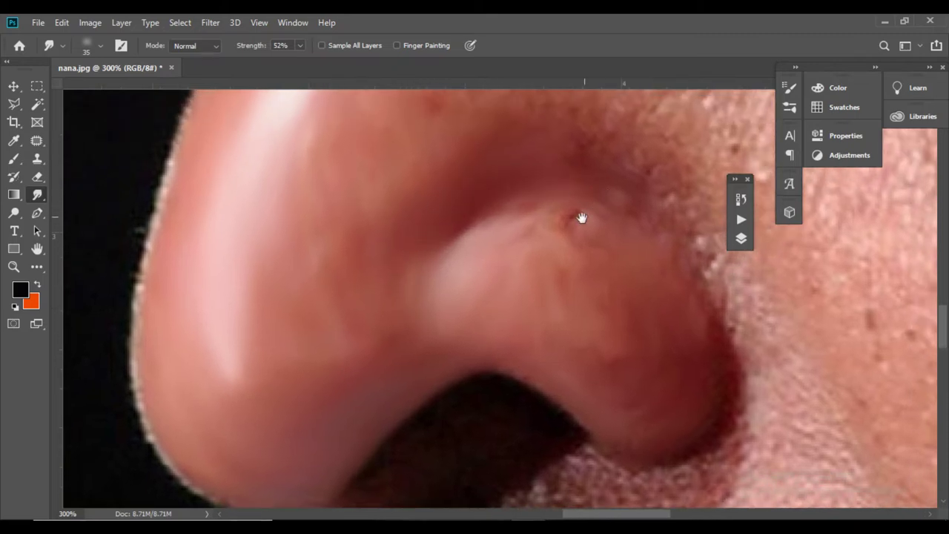
pyautogui.moveTo(525, 225)
pyautogui.mouseDown()
pyautogui.moveTo(513, 220)
pyautogui.moveTo(581, 229)
pyautogui.mouseUp()
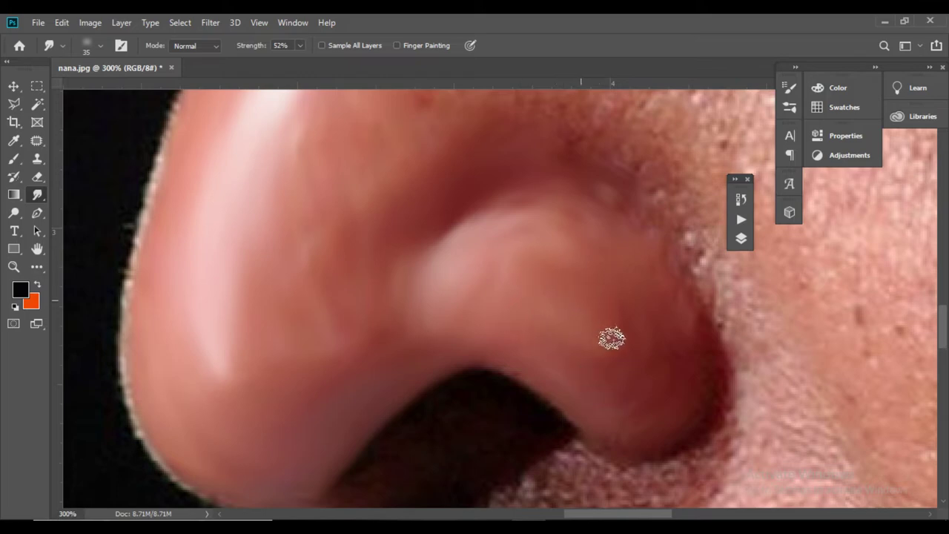
# Smooth the nostril wing's lower and outer edges, and blend the cheek skin beside it with a 25 px brush.
pyautogui.moveTo(635, 344); pyautogui.dragTo(536, 328)
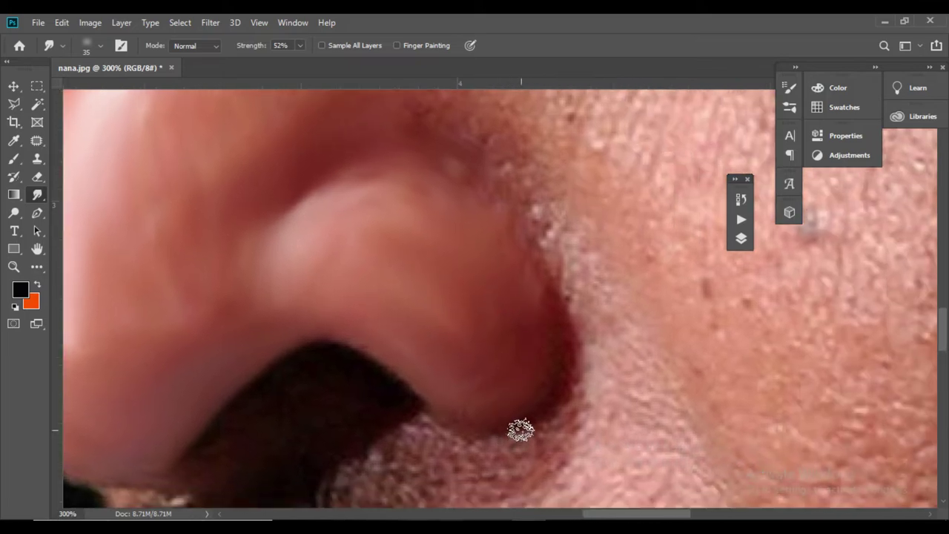
pyautogui.moveTo(522, 391); pyautogui.dragTo(515, 401)
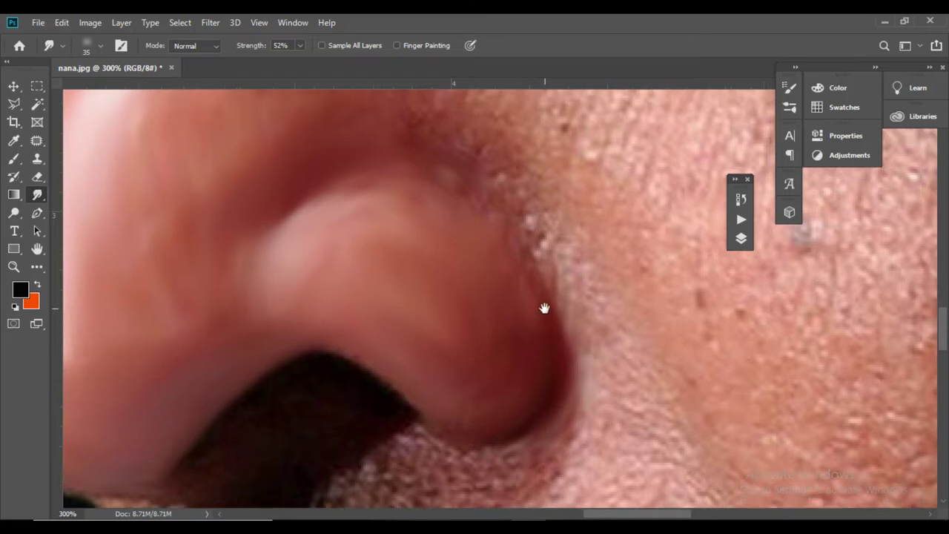
pyautogui.moveTo(479, 186); pyautogui.dragTo(517, 212)
pyautogui.moveTo(561, 294); pyautogui.dragTo(588, 364)
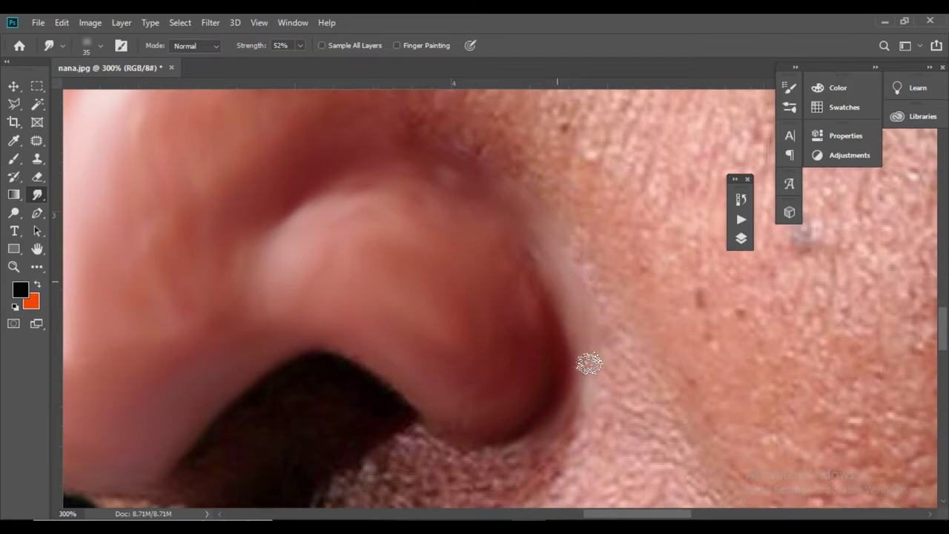
pyautogui.press('[')
pyautogui.press('[')
pyautogui.moveTo(577, 276); pyautogui.dragTo(609, 374)
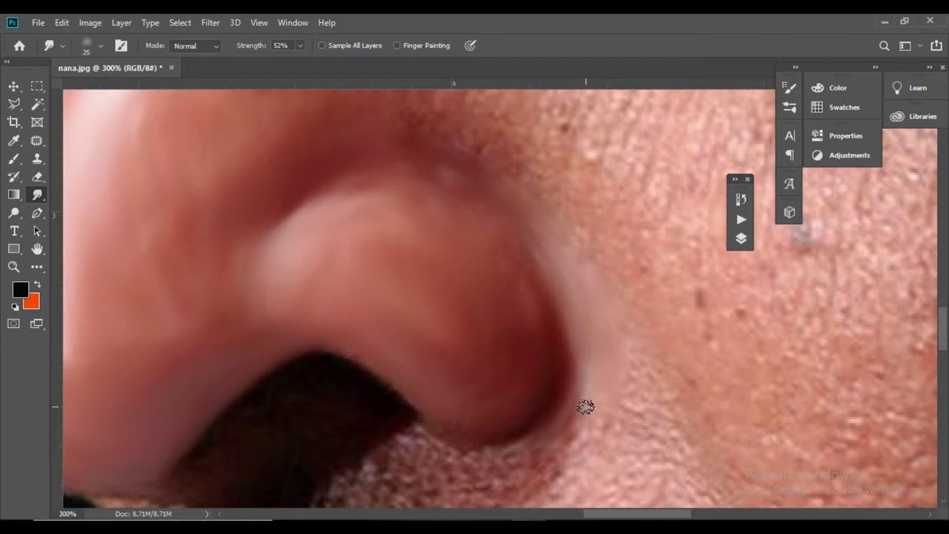
# Smooth the dark inside of the nostril and the grainy skin beneath it down to the moustache.
pyautogui.moveTo(484, 377); pyautogui.dragTo(603, 227)
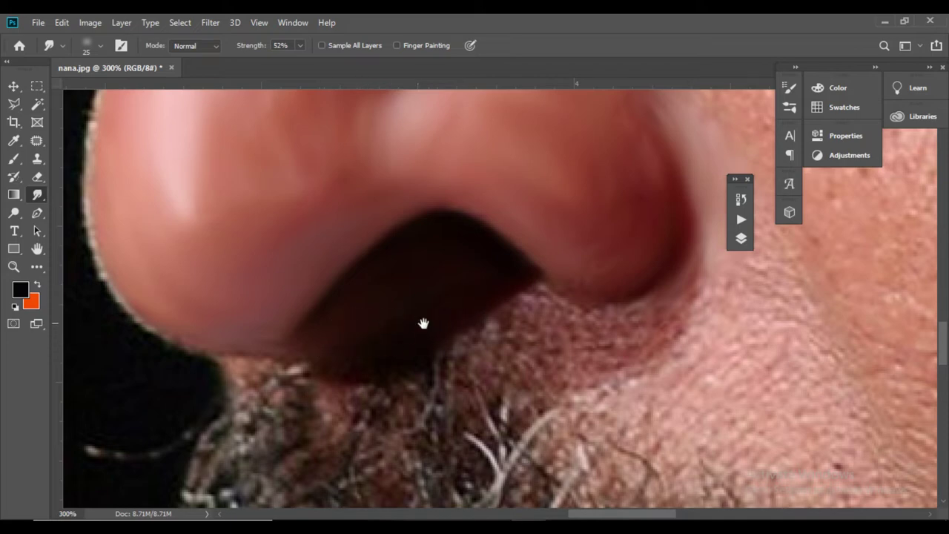
pyautogui.moveTo(487, 329); pyautogui.dragTo(438, 299)
pyautogui.moveTo(488, 268)
pyautogui.mouseDown()
pyautogui.moveTo(430, 318)
pyautogui.moveTo(491, 275)
pyautogui.moveTo(568, 288)
pyautogui.moveTo(497, 311)
pyautogui.moveTo(494, 323)
pyautogui.moveTo(495, 228)
pyautogui.mouseUp()
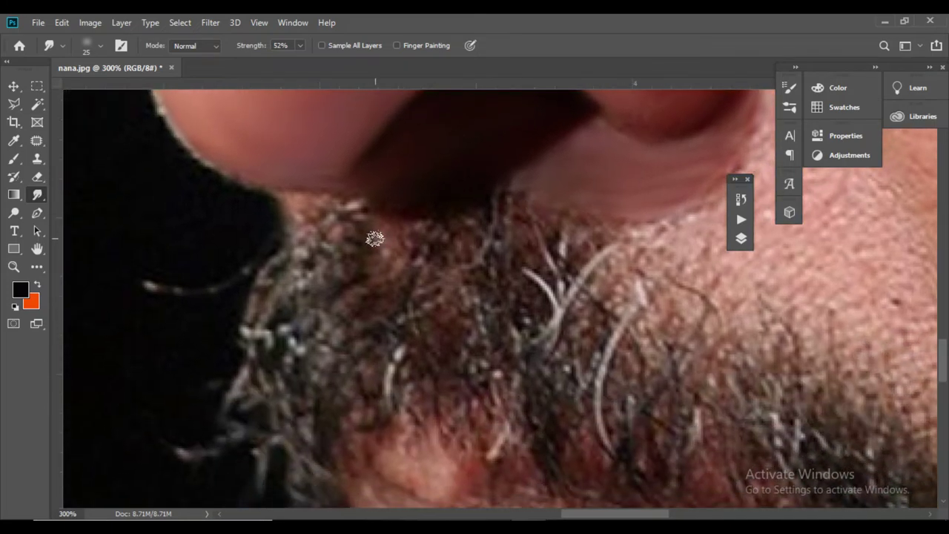
pyautogui.moveTo(280, 201)
pyautogui.mouseDown()
pyautogui.moveTo(413, 215)
pyautogui.moveTo(436, 205)
pyautogui.moveTo(275, 318)
pyautogui.moveTo(390, 284)
pyautogui.moveTo(363, 347)
pyautogui.mouseUp()
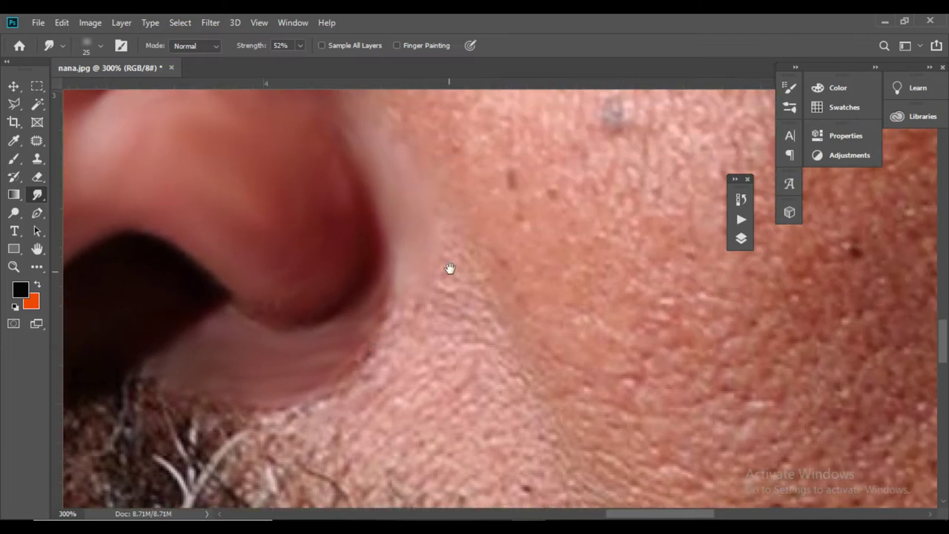
# Smooth the pink skin between the nostril, cheek fold and moustache, extending along the fold with a 30 px brush.
pyautogui.moveTo(453, 349)
pyautogui.mouseDown()
pyautogui.moveTo(425, 349)
pyautogui.moveTo(406, 386)
pyautogui.moveTo(367, 362)
pyautogui.moveTo(349, 419)
pyautogui.moveTo(315, 440)
pyautogui.moveTo(279, 418)
pyautogui.moveTo(337, 433)
pyautogui.moveTo(284, 387)
pyautogui.moveTo(315, 386)
pyautogui.moveTo(323, 361)
pyautogui.moveTo(302, 397)
pyautogui.moveTo(345, 367)
pyautogui.moveTo(324, 409)
pyautogui.moveTo(350, 388)
pyautogui.moveTo(455, 387)
pyautogui.moveTo(467, 400)
pyautogui.moveTo(501, 404)
pyautogui.moveTo(377, 264)
pyautogui.mouseUp()
pyautogui.moveTo(319, 247)
pyautogui.mouseDown()
pyautogui.moveTo(367, 310)
pyautogui.moveTo(360, 358)
pyautogui.moveTo(259, 325)
pyautogui.moveTo(299, 272)
pyautogui.moveTo(356, 256)
pyautogui.moveTo(466, 371)
pyautogui.moveTo(449, 397)
pyautogui.moveTo(409, 403)
pyautogui.mouseUp()
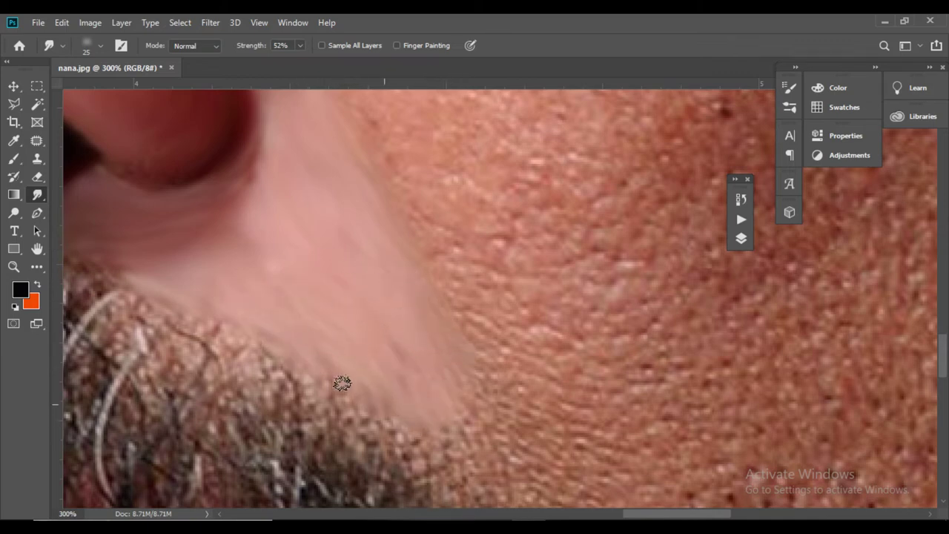
pyautogui.moveTo(455, 372)
pyautogui.mouseDown()
pyautogui.moveTo(368, 267)
pyautogui.moveTo(364, 246)
pyautogui.mouseUp()
pyautogui.moveTo(388, 285); pyautogui.dragTo(425, 316)
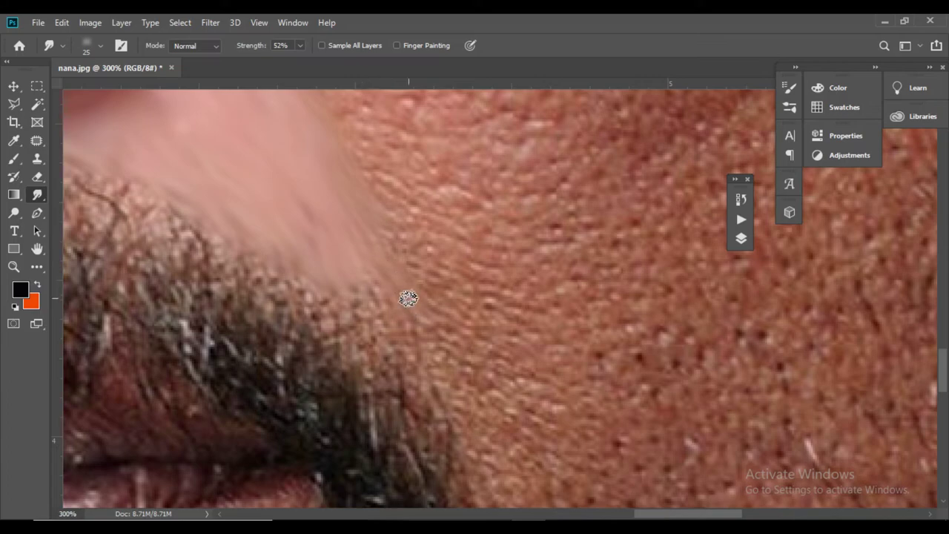
pyautogui.hotkey('ctrl', '-')
pyautogui.hotkey('ctrl', '-')
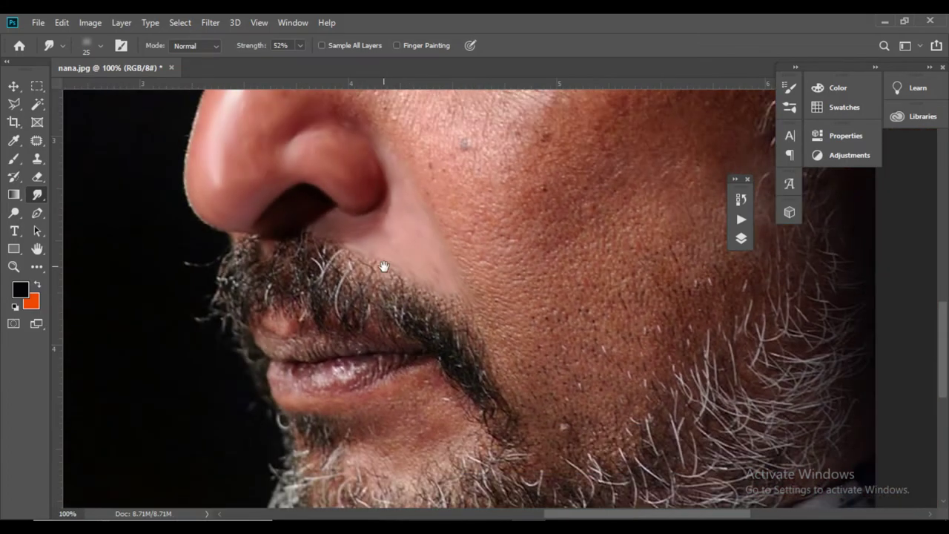
pyautogui.moveTo(408, 287)
pyautogui.mouseDown()
pyautogui.moveTo(321, 434)
pyautogui.moveTo(373, 407)
pyautogui.moveTo(284, 326)
pyautogui.mouseUp()
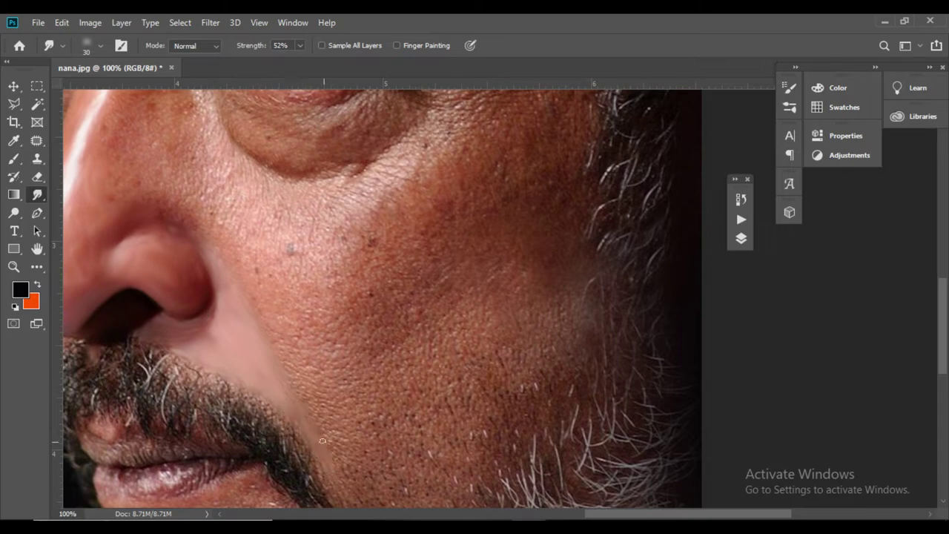
# Smooth the side of the nose above the nostril and the light strip running down from the inner eye corner.
pyautogui.moveTo(237, 286); pyautogui.dragTo(297, 373)
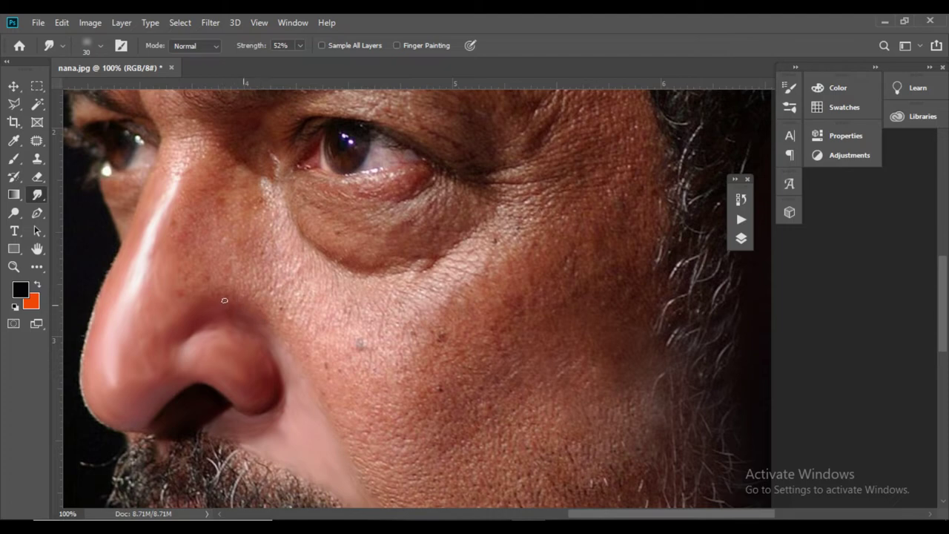
pyautogui.moveTo(225, 300); pyautogui.dragTo(260, 303)
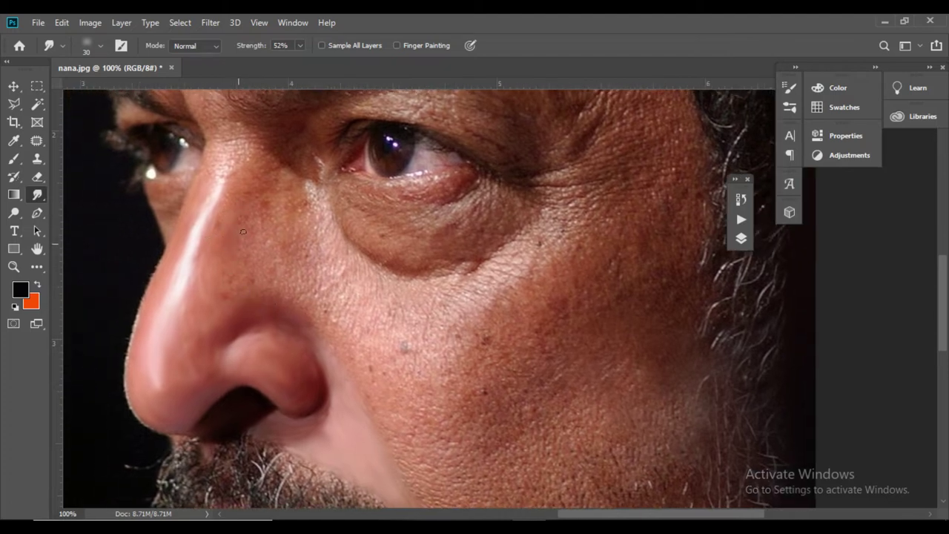
pyautogui.moveTo(267, 253); pyautogui.dragTo(258, 244)
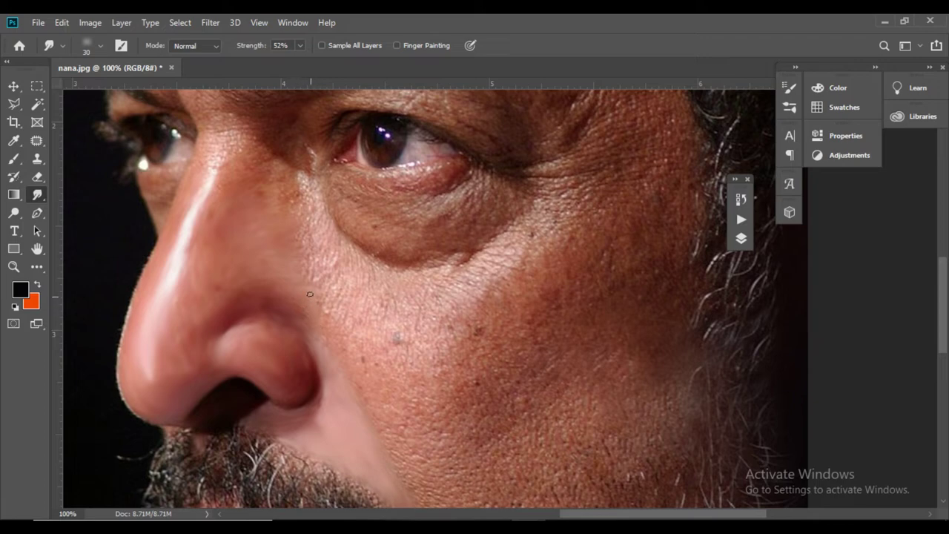
pyautogui.moveTo(301, 211); pyautogui.dragTo(290, 205)
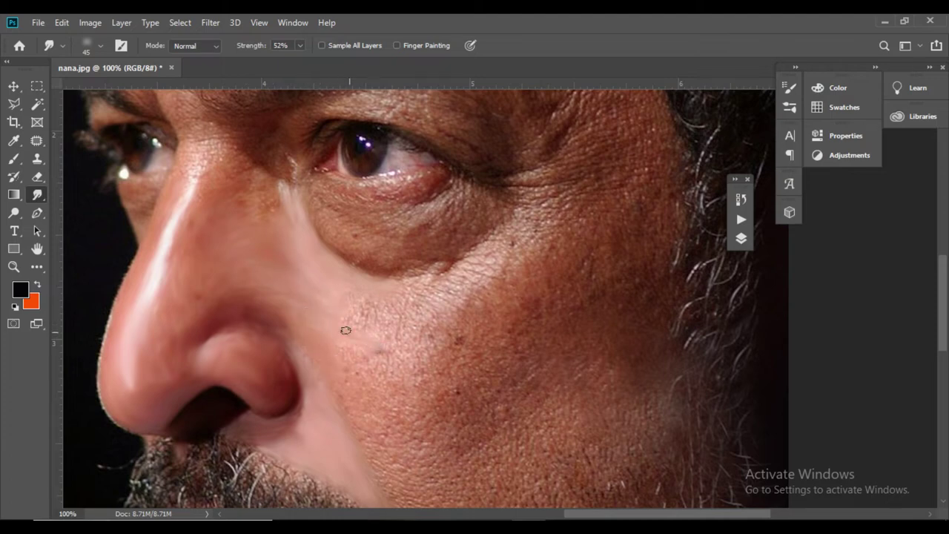
# Smooth the upper cheek beneath the eye bag and down along the nose fold with a 45 px brush.
pyautogui.moveTo(402, 295); pyautogui.dragTo(455, 268)
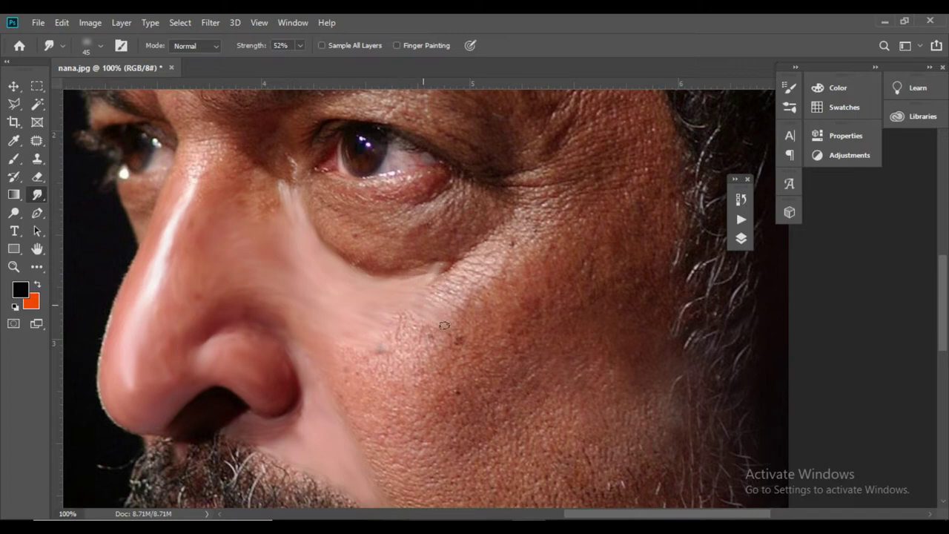
pyautogui.moveTo(431, 332); pyautogui.dragTo(404, 360)
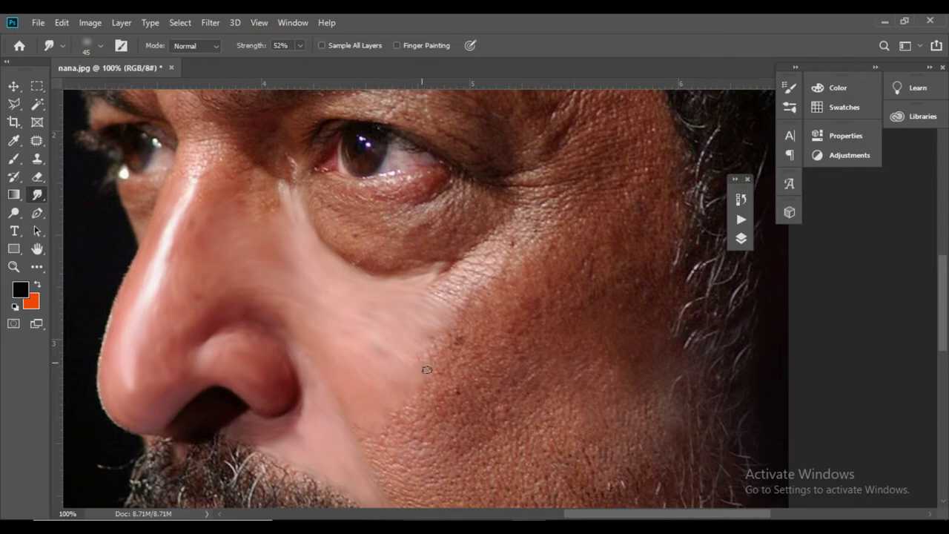
pyautogui.moveTo(470, 377); pyautogui.dragTo(430, 221)
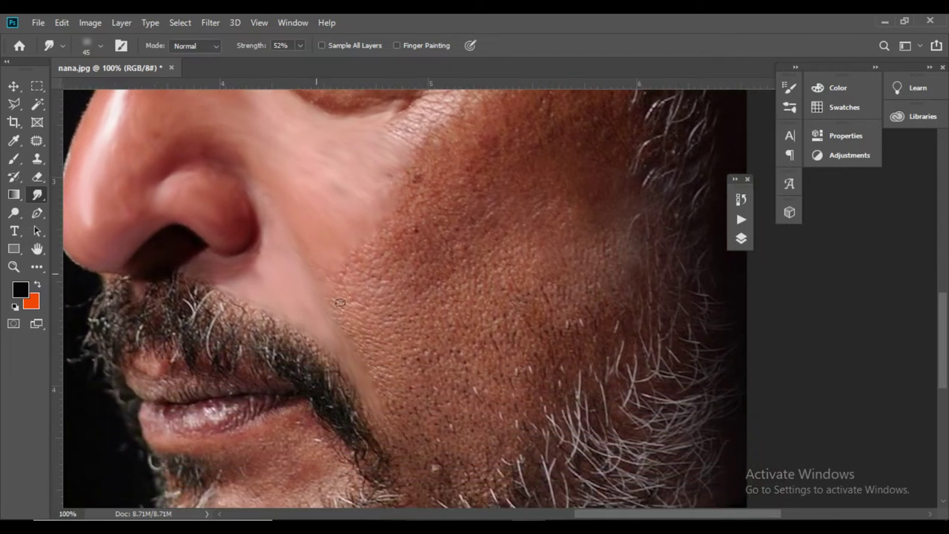
pyautogui.moveTo(322, 272)
pyautogui.mouseDown()
pyautogui.moveTo(361, 311)
pyautogui.moveTo(365, 265)
pyautogui.mouseUp()
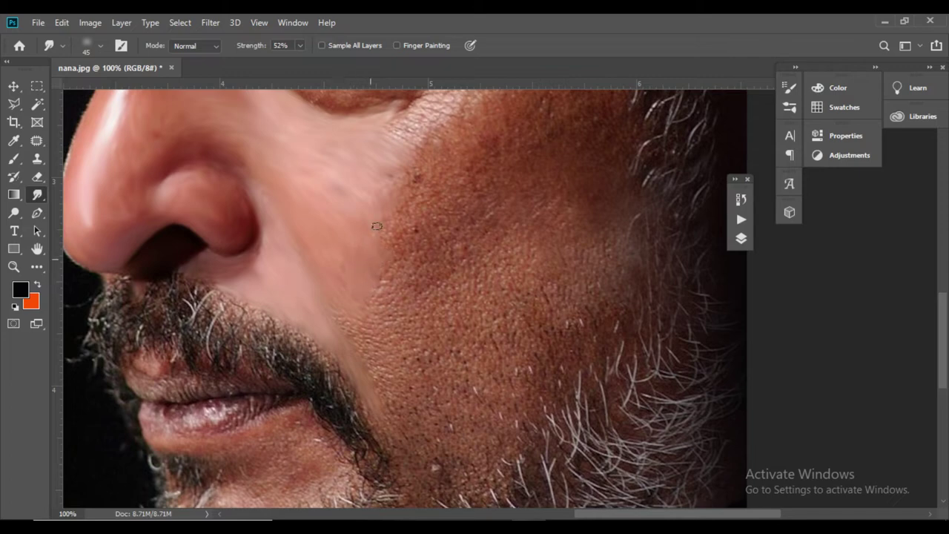
pyautogui.moveTo(410, 201); pyautogui.dragTo(390, 271)
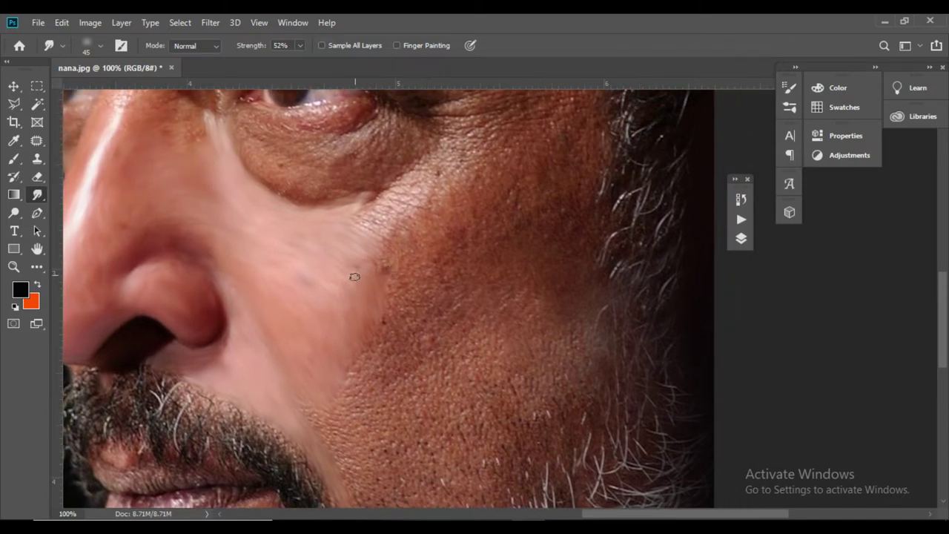
# Smooth the light cheekbone strip up towards the outer eye corner and the textured mid-cheek below it.
pyautogui.moveTo(361, 215)
pyautogui.mouseDown()
pyautogui.moveTo(380, 210)
pyautogui.moveTo(377, 238)
pyautogui.moveTo(399, 192)
pyautogui.moveTo(437, 185)
pyautogui.moveTo(453, 152)
pyautogui.mouseUp()
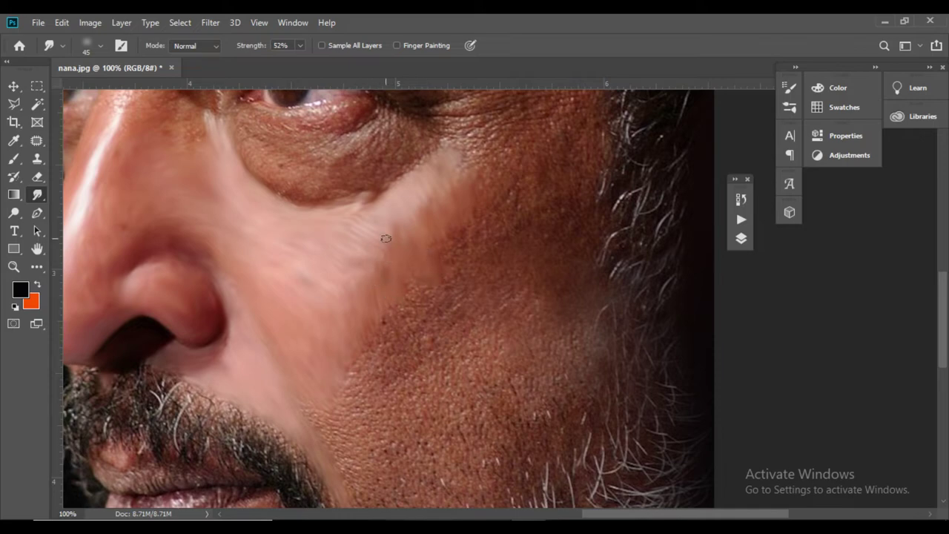
pyautogui.scroll(-2, 363, 348)
pyautogui.hscroll(1, 341, 362)
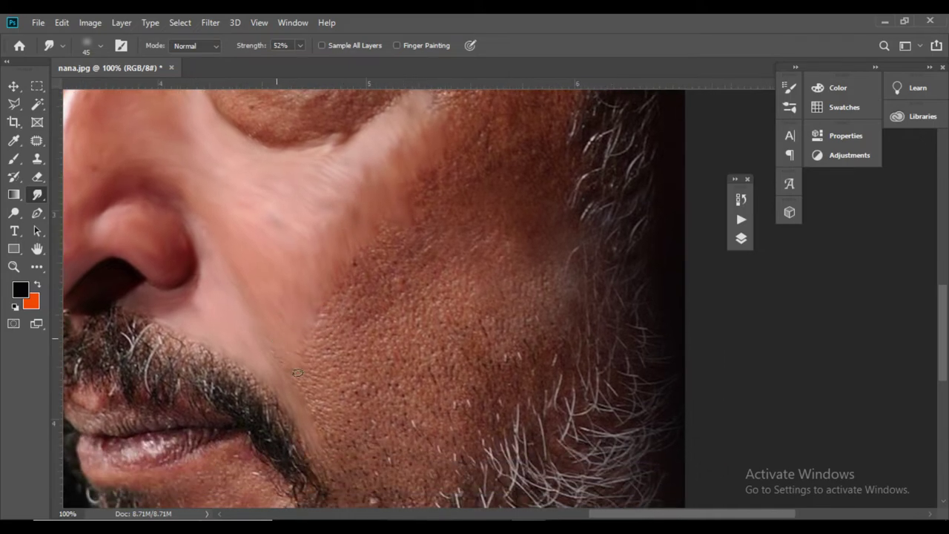
pyautogui.moveTo(318, 389)
pyautogui.mouseDown()
pyautogui.moveTo(340, 345)
pyautogui.moveTo(339, 314)
pyautogui.mouseUp()
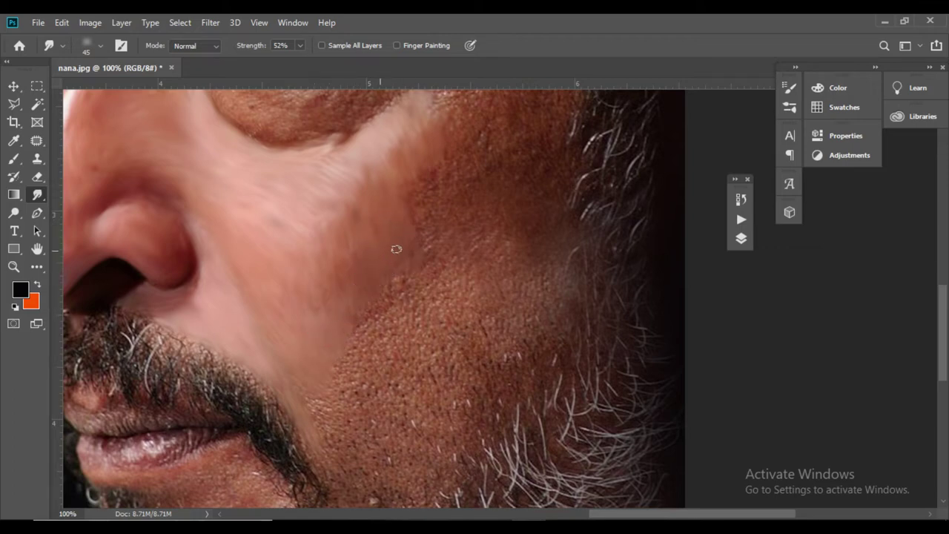
pyautogui.moveTo(396, 249); pyautogui.dragTo(347, 270)
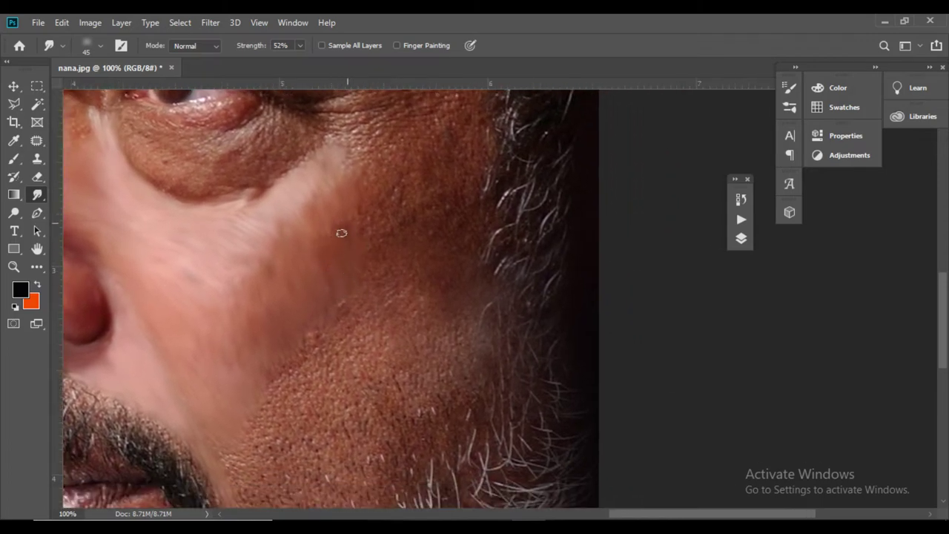
# Smooth the darker outer cheek out to the sideburn, enlarging the brush to 60 px.
pyautogui.moveTo(368, 188)
pyautogui.mouseDown()
pyautogui.moveTo(381, 284)
pyautogui.moveTo(341, 242)
pyautogui.mouseUp()
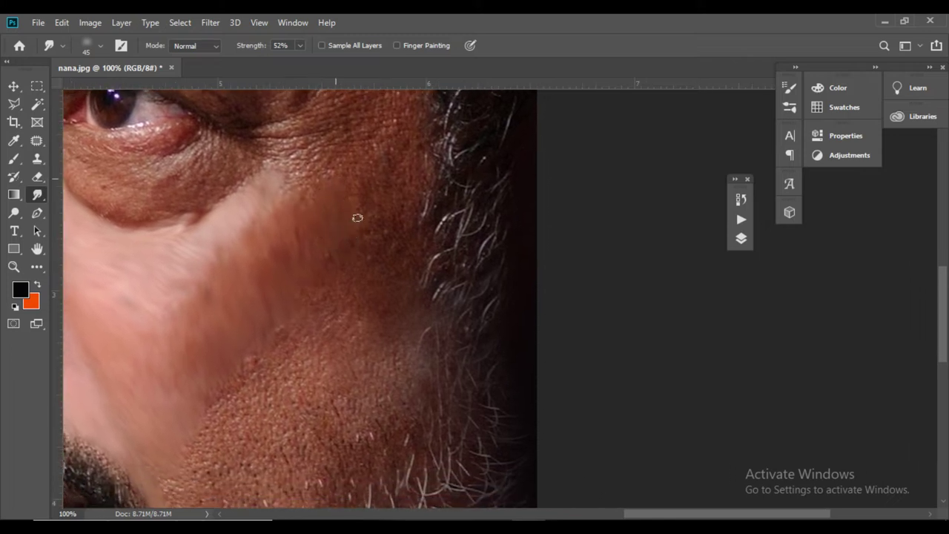
pyautogui.moveTo(389, 200)
pyautogui.mouseDown()
pyautogui.moveTo(428, 179)
pyautogui.moveTo(410, 208)
pyautogui.moveTo(396, 252)
pyautogui.mouseUp()
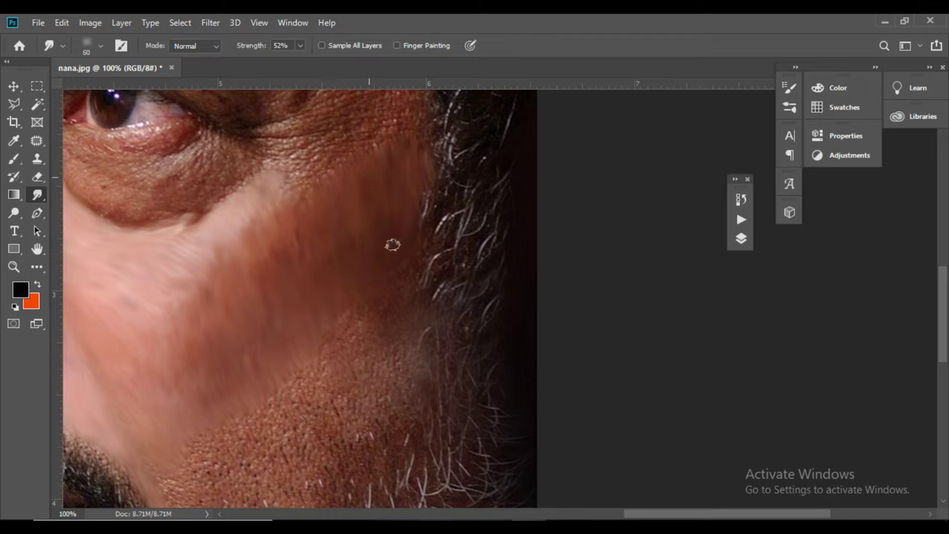
pyautogui.press(']')
pyautogui.press(']')
pyautogui.moveTo(358, 314)
pyautogui.mouseDown()
pyautogui.moveTo(362, 201)
pyautogui.moveTo(401, 170)
pyautogui.mouseUp()
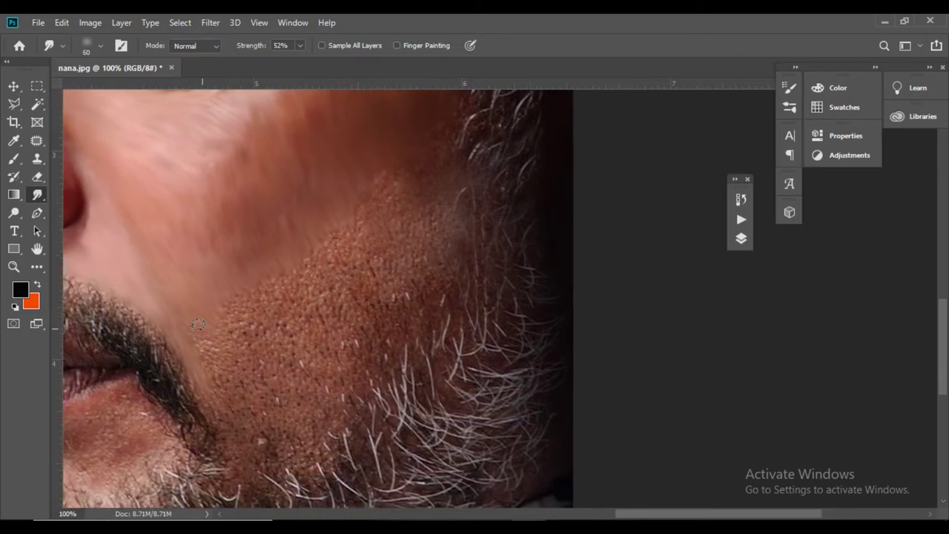
# Smooth the stubbled lower cheek between the moustache, the white beard hairs and the sideburn with the 60 px brush.
pyautogui.moveTo(196, 323)
pyautogui.mouseDown()
pyautogui.moveTo(243, 375)
pyautogui.moveTo(222, 381)
pyautogui.mouseUp()
pyautogui.moveTo(209, 313)
pyautogui.mouseDown()
pyautogui.moveTo(244, 305)
pyautogui.moveTo(294, 355)
pyautogui.moveTo(268, 268)
pyautogui.moveTo(302, 341)
pyautogui.moveTo(301, 251)
pyautogui.moveTo(359, 284)
pyautogui.moveTo(370, 260)
pyautogui.moveTo(386, 263)
pyautogui.moveTo(402, 234)
pyautogui.moveTo(408, 174)
pyautogui.moveTo(440, 165)
pyautogui.mouseUp()
pyautogui.moveTo(435, 274)
pyautogui.mouseDown()
pyautogui.moveTo(419, 193)
pyautogui.moveTo(426, 211)
pyautogui.moveTo(413, 216)
pyautogui.moveTo(392, 272)
pyautogui.moveTo(376, 256)
pyautogui.moveTo(373, 283)
pyautogui.moveTo(351, 310)
pyautogui.moveTo(312, 276)
pyautogui.moveTo(299, 300)
pyautogui.moveTo(292, 291)
pyautogui.moveTo(289, 320)
pyautogui.moveTo(258, 291)
pyautogui.moveTo(239, 310)
pyautogui.moveTo(238, 331)
pyautogui.moveTo(221, 320)
pyautogui.moveTo(201, 333)
pyautogui.moveTo(190, 322)
pyautogui.moveTo(233, 417)
pyautogui.moveTo(243, 413)
pyautogui.moveTo(248, 378)
pyautogui.moveTo(293, 388)
pyautogui.mouseUp()
pyautogui.moveTo(316, 262)
pyautogui.mouseDown()
pyautogui.moveTo(321, 288)
pyautogui.moveTo(370, 320)
pyautogui.mouseUp()
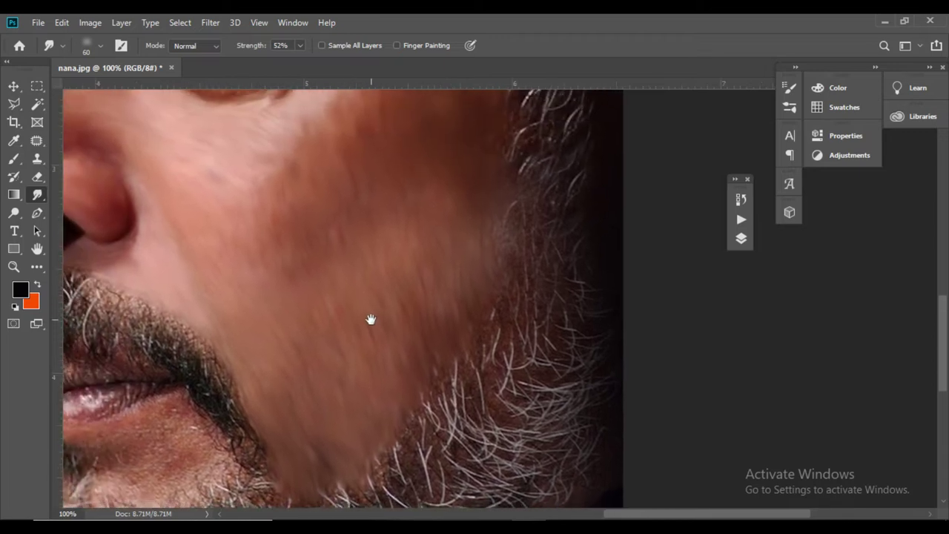
pyautogui.press(']')
pyautogui.press(']')
pyautogui.press(']')
pyautogui.press(']')
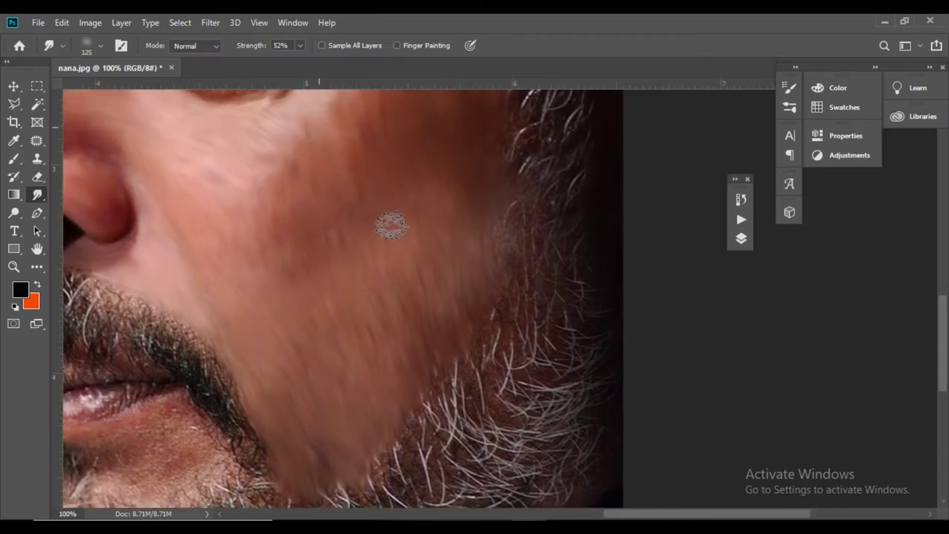
pyautogui.press(']')
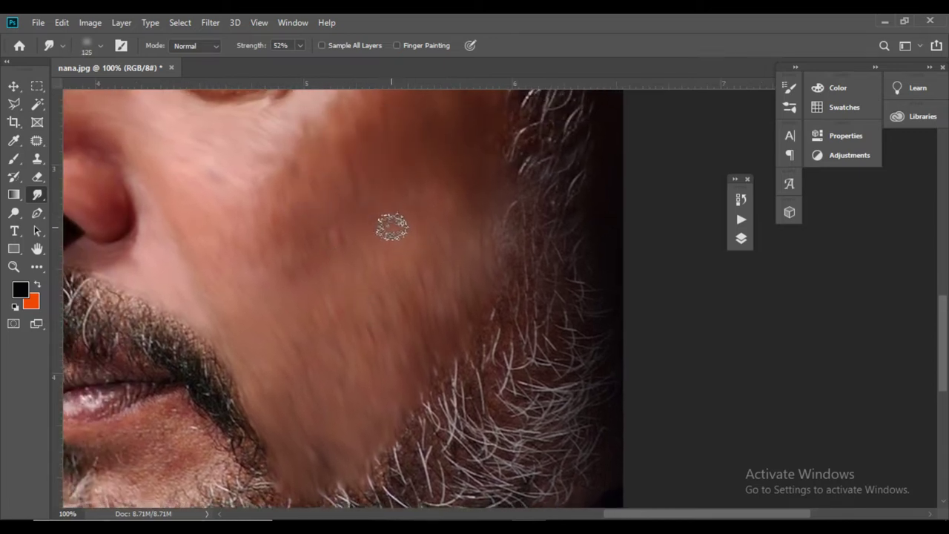
pyautogui.press('[')
pyautogui.press('[')
pyautogui.press('[')
# Smooth the lower eyelid and the eye bag beneath it with a 35 px brush.
pyautogui.hotkey('ctrl', '-')
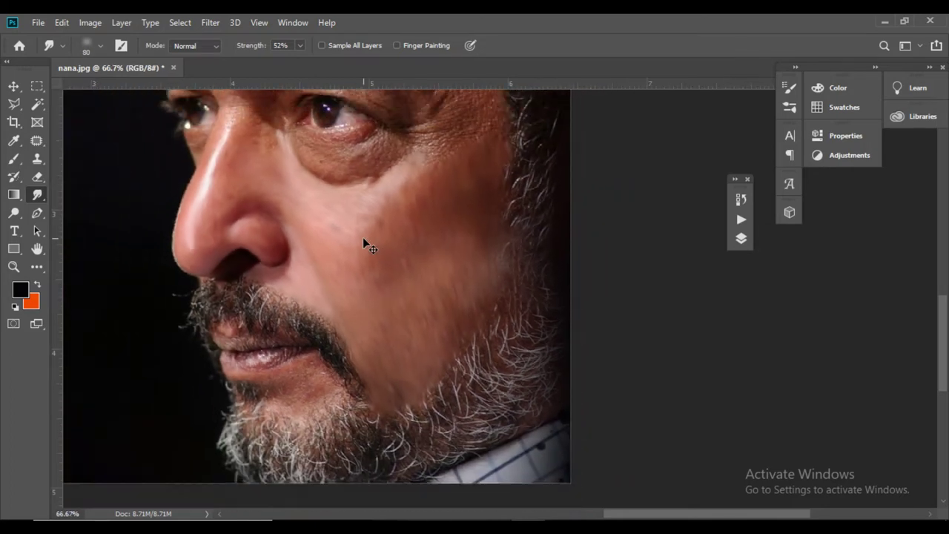
pyautogui.hotkey('ctrl', '-')
pyautogui.moveTo(342, 222)
pyautogui.mouseDown()
pyautogui.moveTo(308, 327)
pyautogui.moveTo(289, 333)
pyautogui.mouseUp()
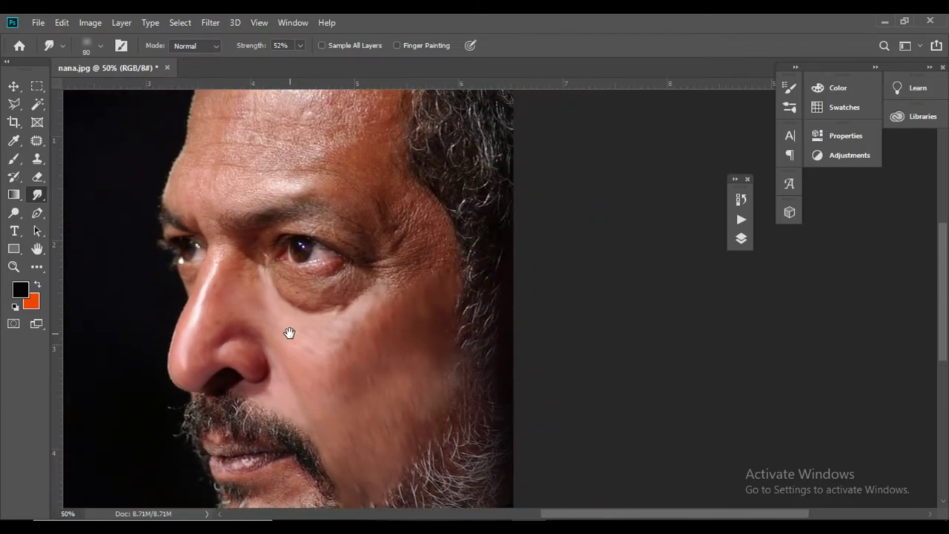
pyautogui.hotkey('ctrl', '+')
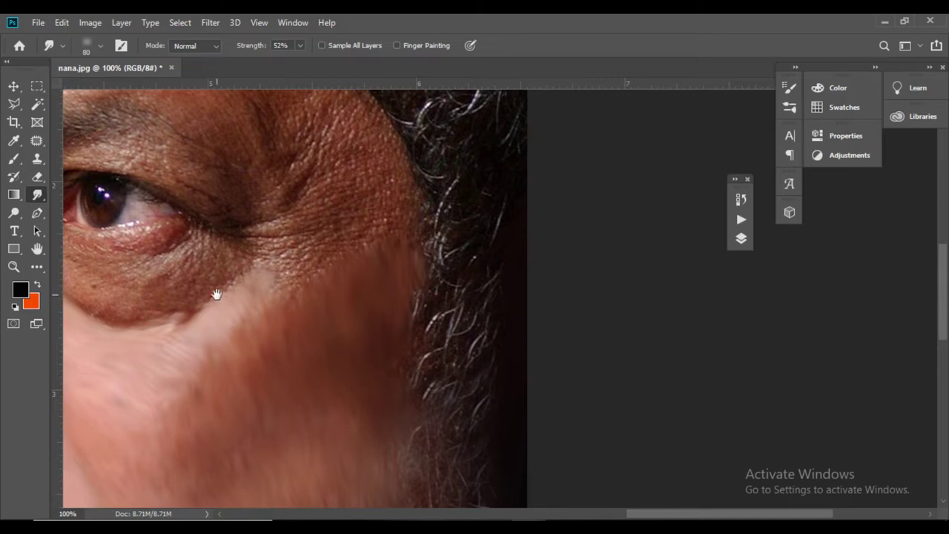
pyautogui.moveTo(191, 309); pyautogui.dragTo(491, 350)
pyautogui.hotkey('ctrl', '+')
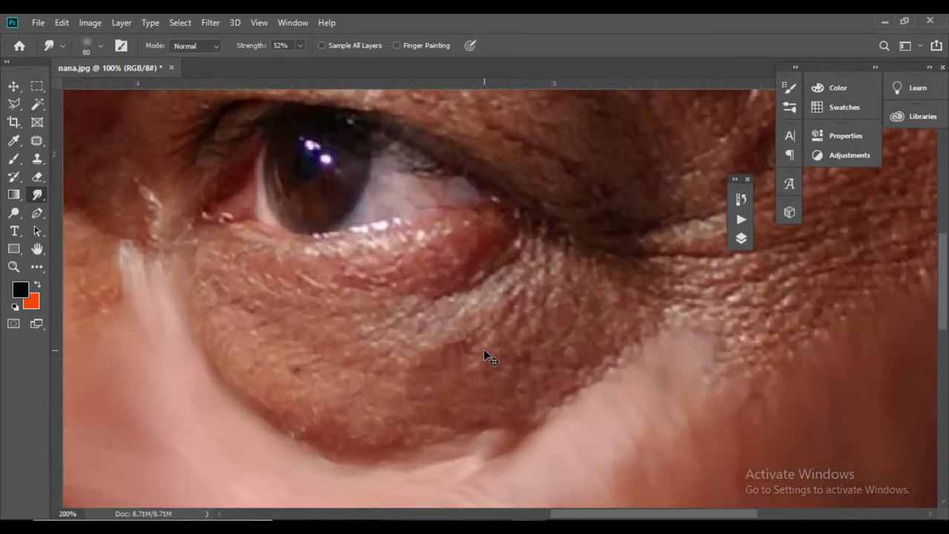
pyautogui.hotkey('ctrl', '+')
pyautogui.moveTo(236, 310); pyautogui.dragTo(339, 254)
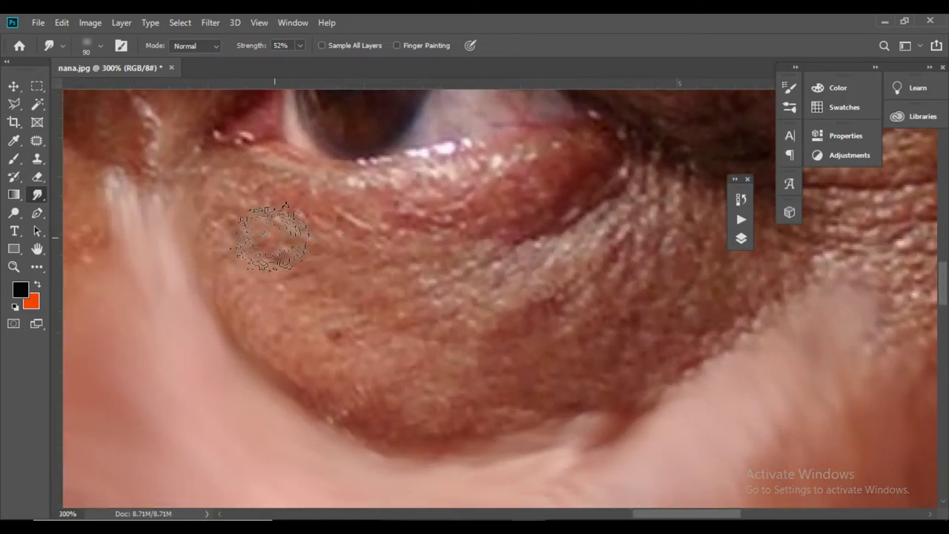
pyautogui.press('[')
pyautogui.press('[')
pyautogui.press('[')
pyautogui.press('[')
pyautogui.press('[')
pyautogui.press('[')
pyautogui.press('[')
pyautogui.moveTo(240, 178)
pyautogui.mouseDown()
pyautogui.moveTo(297, 197)
pyautogui.moveTo(281, 188)
pyautogui.moveTo(423, 194)
pyautogui.moveTo(414, 190)
pyautogui.moveTo(556, 172)
pyautogui.moveTo(569, 149)
pyautogui.moveTo(425, 183)
pyautogui.moveTo(576, 165)
pyautogui.moveTo(433, 200)
pyautogui.moveTo(577, 182)
pyautogui.moveTo(441, 218)
pyautogui.moveTo(490, 218)
pyautogui.moveTo(233, 225)
pyautogui.moveTo(229, 209)
pyautogui.moveTo(389, 249)
pyautogui.moveTo(303, 232)
pyautogui.moveTo(487, 252)
pyautogui.moveTo(526, 246)
pyautogui.moveTo(627, 190)
pyautogui.moveTo(548, 252)
pyautogui.moveTo(616, 228)
pyautogui.moveTo(330, 259)
pyautogui.moveTo(249, 233)
pyautogui.moveTo(423, 295)
pyautogui.moveTo(362, 259)
pyautogui.moveTo(553, 295)
pyautogui.moveTo(405, 290)
pyautogui.moveTo(613, 251)
pyautogui.moveTo(539, 305)
pyautogui.moveTo(672, 208)
pyautogui.moveTo(667, 235)
pyautogui.moveTo(430, 301)
pyautogui.moveTo(249, 264)
pyautogui.moveTo(213, 234)
pyautogui.moveTo(279, 308)
pyautogui.moveTo(248, 309)
pyautogui.moveTo(243, 287)
pyautogui.moveTo(289, 324)
pyautogui.moveTo(363, 347)
pyautogui.moveTo(313, 294)
pyautogui.moveTo(477, 353)
pyautogui.moveTo(235, 336)
pyautogui.moveTo(304, 375)
pyautogui.moveTo(471, 421)
pyautogui.moveTo(596, 338)
pyautogui.mouseUp()
# Set the smudge strength to 41% and smooth the outer and lower parts of the eye bag.
pyautogui.click(301, 45)
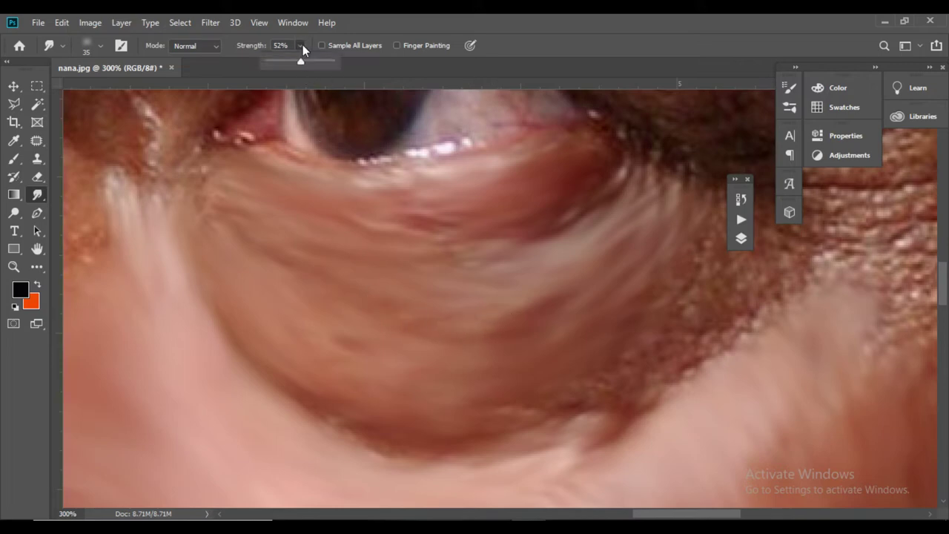
pyautogui.moveTo(644, 336)
pyautogui.mouseDown()
pyautogui.moveTo(694, 276)
pyautogui.moveTo(631, 327)
pyautogui.moveTo(723, 226)
pyautogui.moveTo(641, 312)
pyautogui.moveTo(720, 261)
pyautogui.moveTo(721, 287)
pyautogui.moveTo(658, 348)
pyautogui.moveTo(748, 309)
pyautogui.moveTo(583, 393)
pyautogui.mouseUp()
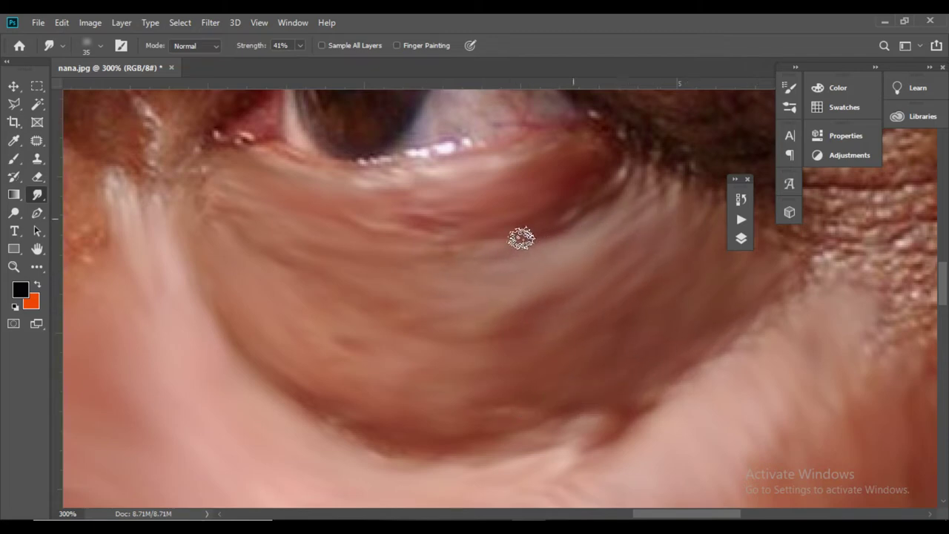
pyautogui.moveTo(466, 241); pyautogui.dragTo(556, 403)
# Smooth the iris, its highlights and the red inner part of the eye with a 15 px brush.
pyautogui.press('[')
pyautogui.press('[')
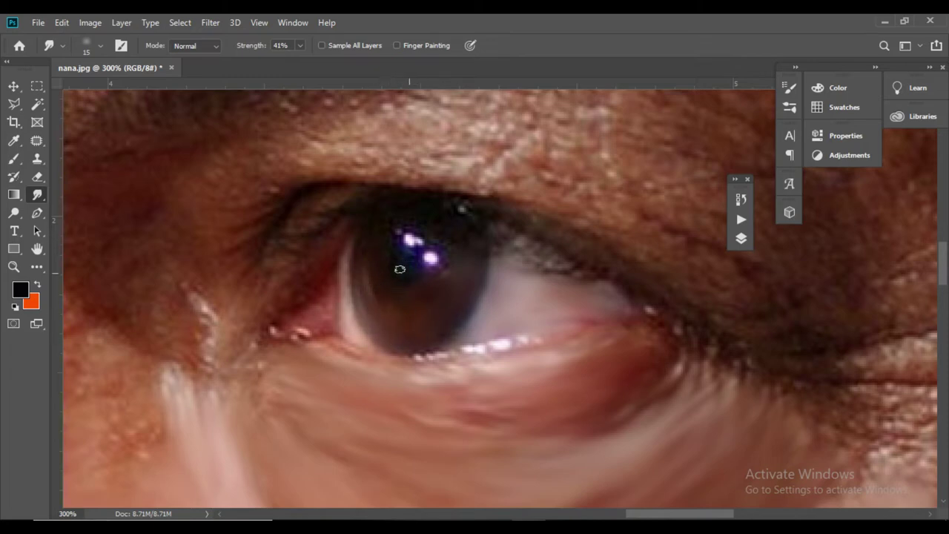
pyautogui.moveTo(399, 248); pyautogui.dragTo(420, 245)
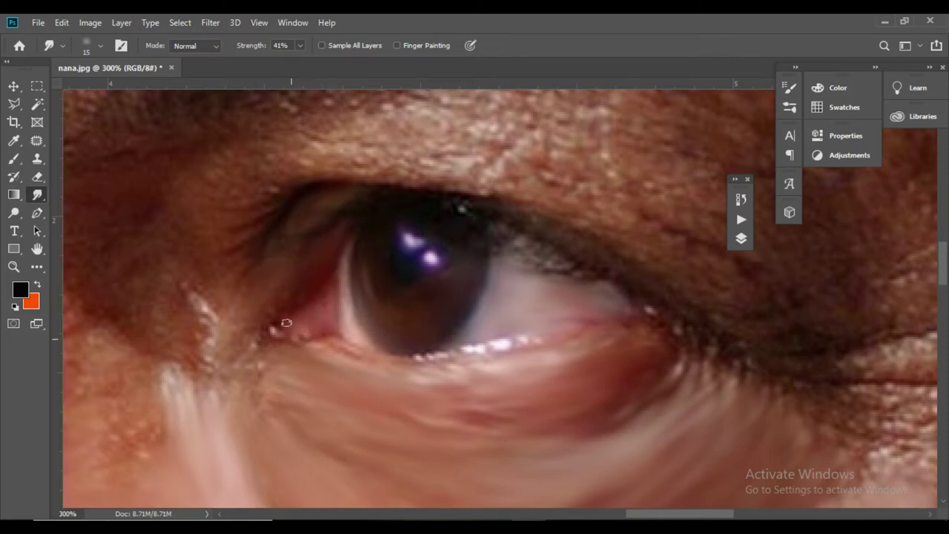
# Smooth the skin around the inner eye corner with the brush enlarged to 30 px.
pyautogui.press(']')
pyautogui.press(']')
pyautogui.press(']')
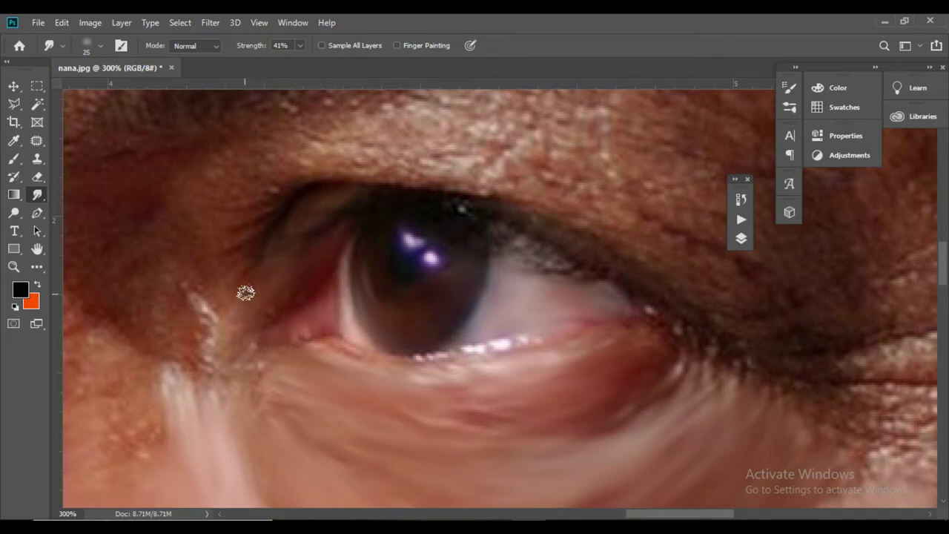
pyautogui.moveTo(241, 333)
pyautogui.mouseDown()
pyautogui.moveTo(242, 296)
pyautogui.moveTo(227, 325)
pyautogui.moveTo(239, 359)
pyautogui.moveTo(250, 327)
pyautogui.mouseUp()
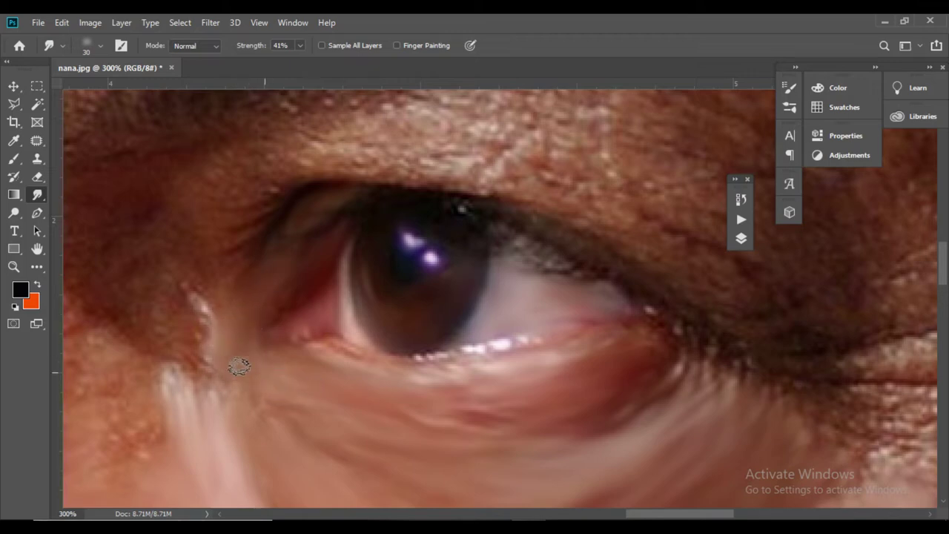
# Smooth the dark outer part of the upper eyelid and the creases beyond the outer eye corner with a 30 px brush.
pyautogui.hotkey('ctrl', '-')
pyautogui.hotkey('ctrl', '-')
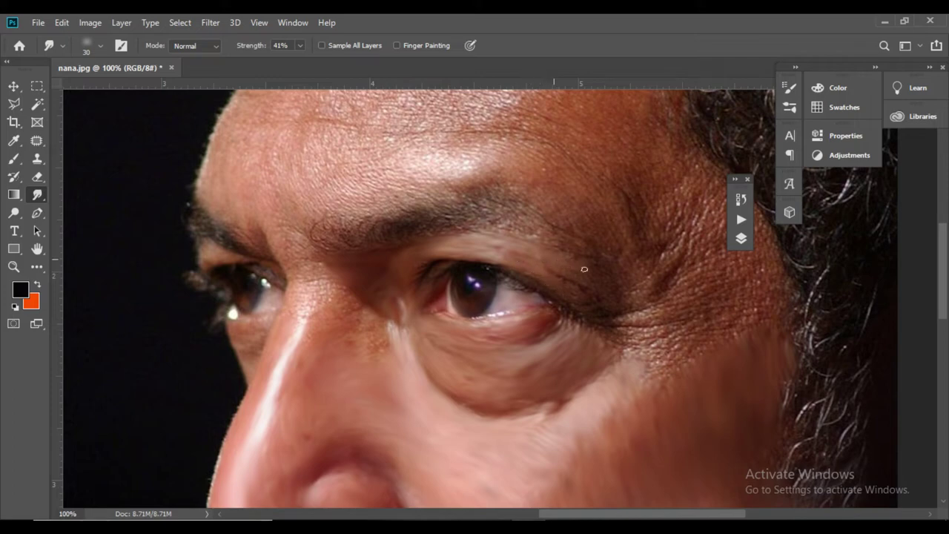
pyautogui.moveTo(599, 285); pyautogui.dragTo(565, 265)
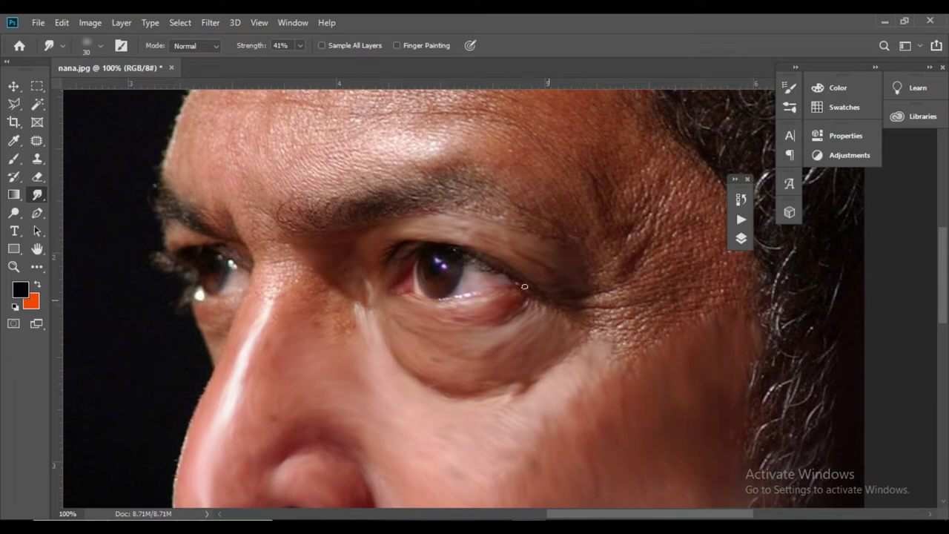
pyautogui.moveTo(592, 299); pyautogui.dragTo(546, 289)
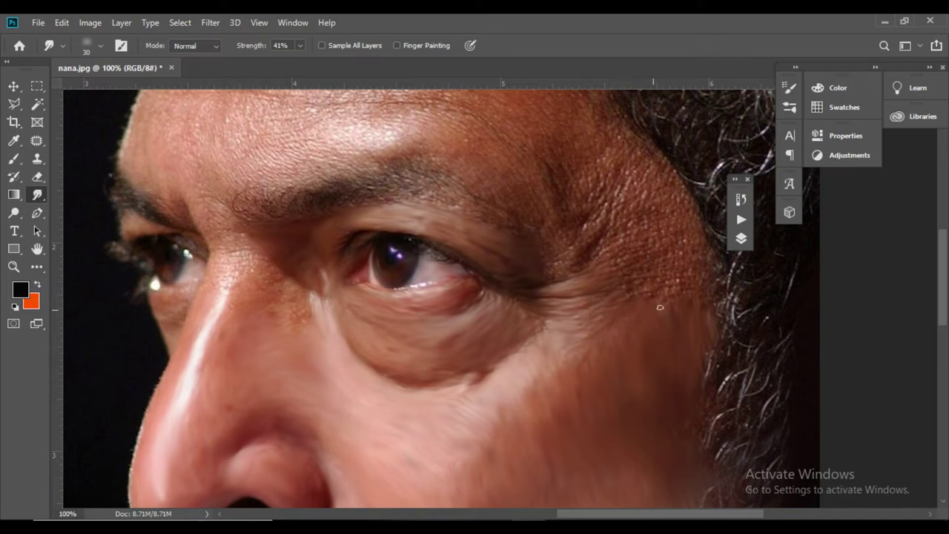
# Smooth the skin above the outer eyebrow and the wrinkled temple out to the hairline with a 45 px brush.
pyautogui.moveTo(439, 219); pyautogui.dragTo(538, 302)
pyautogui.moveTo(484, 238)
pyautogui.mouseDown()
pyautogui.moveTo(496, 223)
pyautogui.moveTo(494, 238)
pyautogui.moveTo(522, 247)
pyautogui.moveTo(470, 229)
pyautogui.moveTo(479, 245)
pyautogui.moveTo(527, 225)
pyautogui.moveTo(564, 226)
pyautogui.mouseUp()
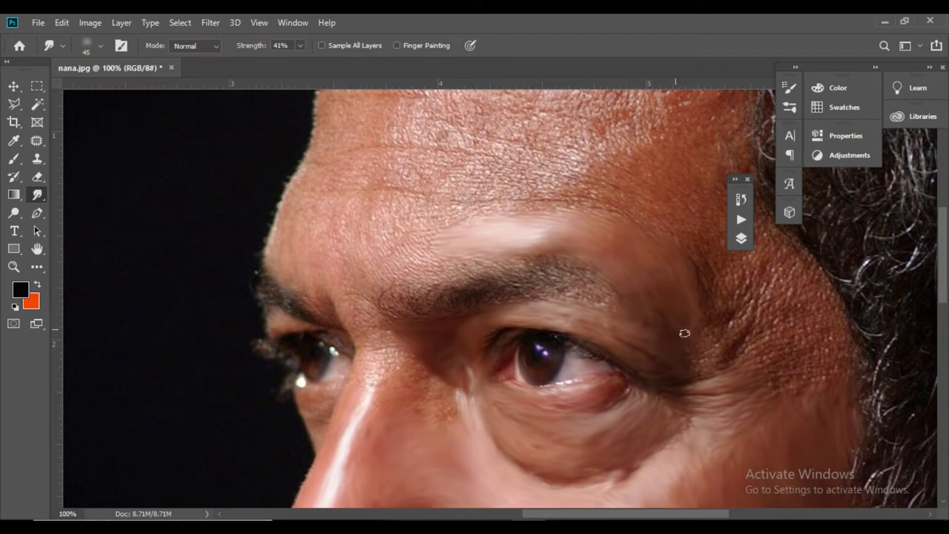
pyautogui.moveTo(719, 370)
pyautogui.mouseDown()
pyautogui.moveTo(600, 315)
pyautogui.moveTo(552, 323)
pyautogui.moveTo(604, 271)
pyautogui.moveTo(594, 317)
pyautogui.moveTo(570, 307)
pyautogui.moveTo(610, 318)
pyautogui.moveTo(591, 326)
pyautogui.moveTo(630, 318)
pyautogui.moveTo(637, 328)
pyautogui.moveTo(651, 321)
pyautogui.moveTo(642, 317)
pyautogui.moveTo(656, 331)
pyautogui.moveTo(576, 355)
pyautogui.moveTo(574, 380)
pyautogui.moveTo(605, 403)
pyautogui.mouseUp()
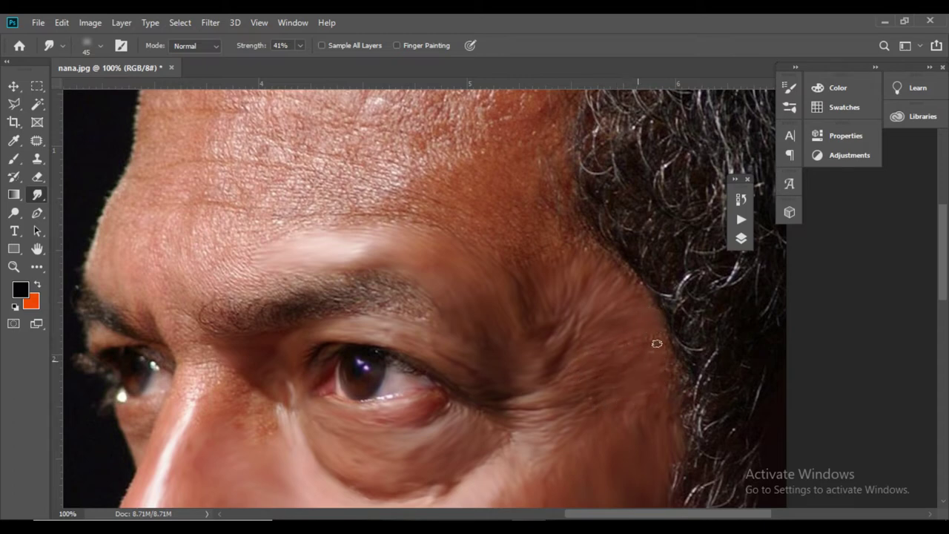
pyautogui.moveTo(661, 333); pyautogui.dragTo(623, 265)
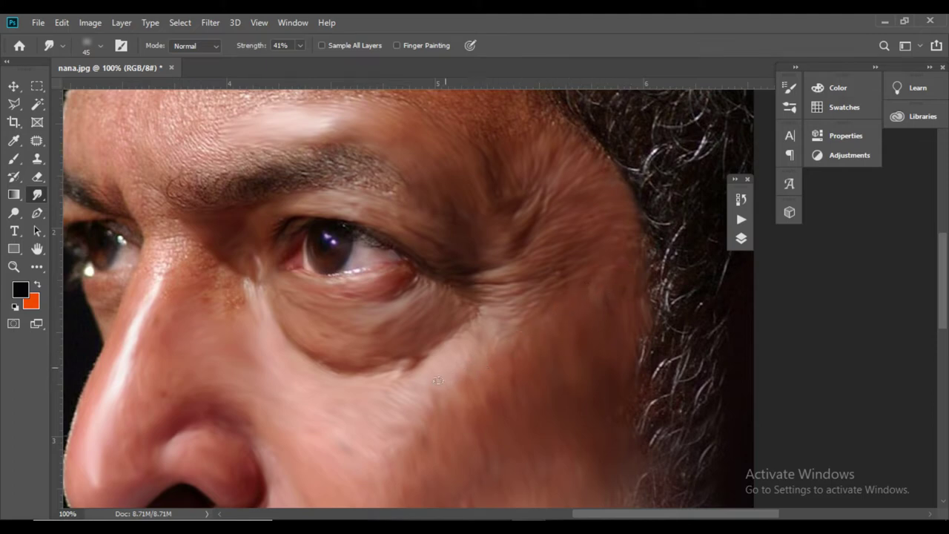
# Blend the light cheekbone strip below the eye bag into the darker cheek with the 45 px brush.
pyautogui.moveTo(438, 381); pyautogui.dragTo(478, 276)
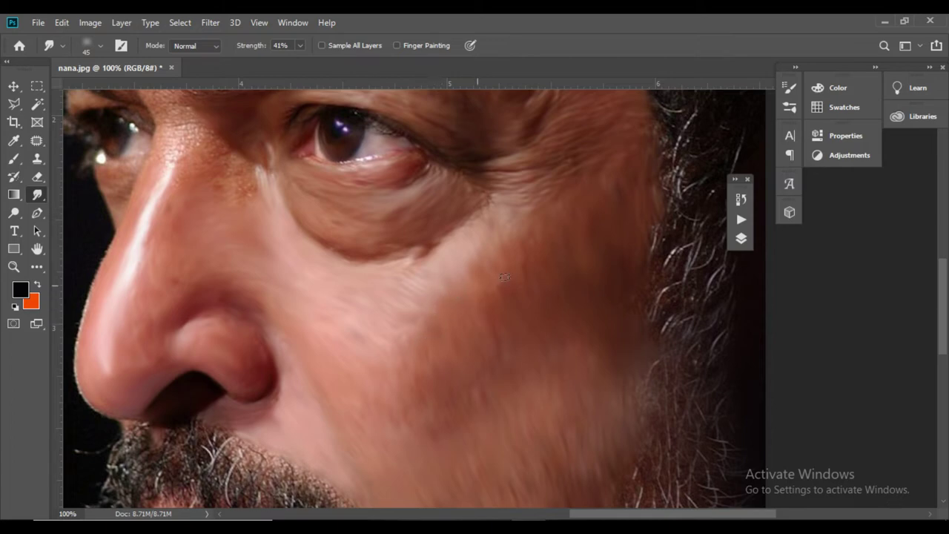
pyautogui.scroll(-3, 532, 255)
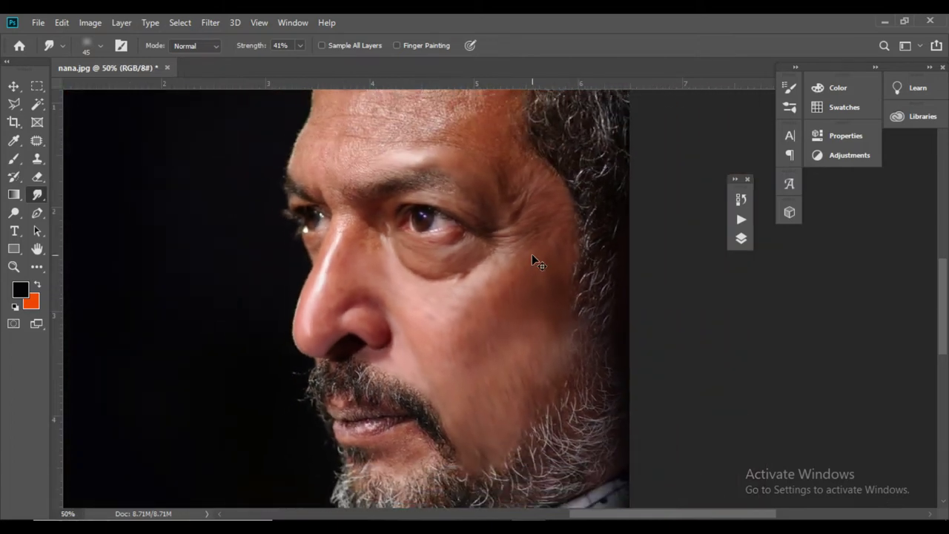
pyautogui.scroll(1, 531, 253)
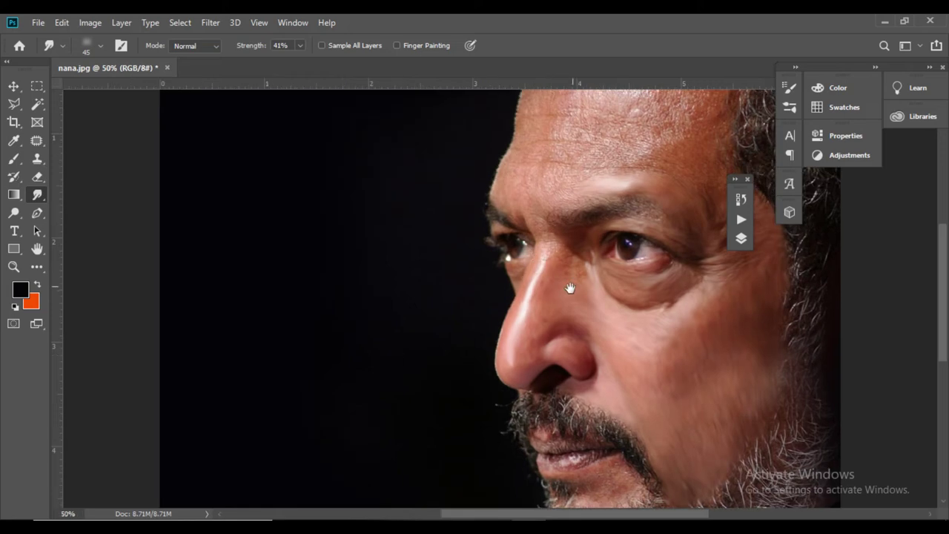
# Smooth the skin between the eyebrows and just above the inner end of the near eyebrow with the 45 px brush.
pyautogui.moveTo(572, 286)
pyautogui.mouseDown()
pyautogui.moveTo(521, 339)
pyautogui.moveTo(507, 259)
pyautogui.moveTo(523, 237)
pyautogui.moveTo(518, 213)
pyautogui.moveTo(556, 231)
pyautogui.moveTo(616, 220)
pyautogui.moveTo(583, 279)
pyautogui.mouseUp()
pyautogui.scroll(3, 524, 345)
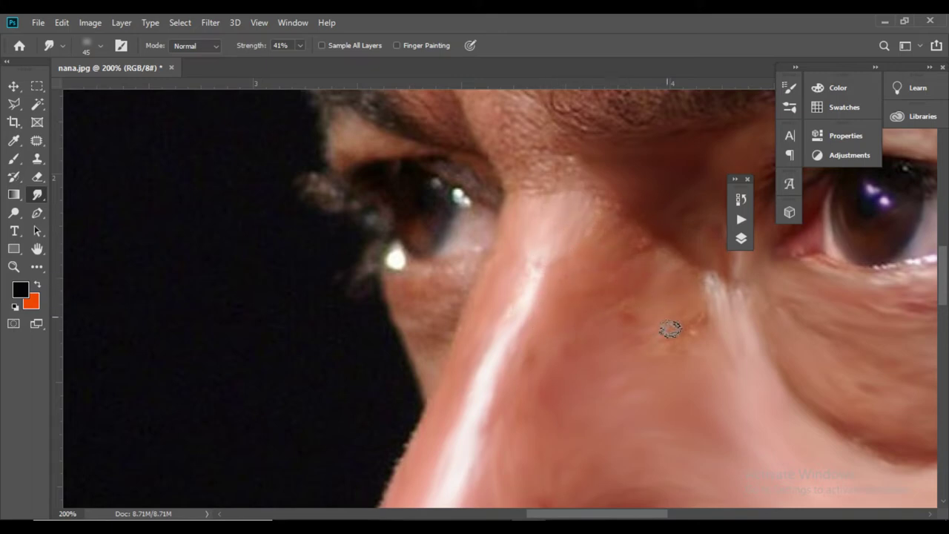
pyautogui.moveTo(671, 323); pyautogui.dragTo(558, 445)
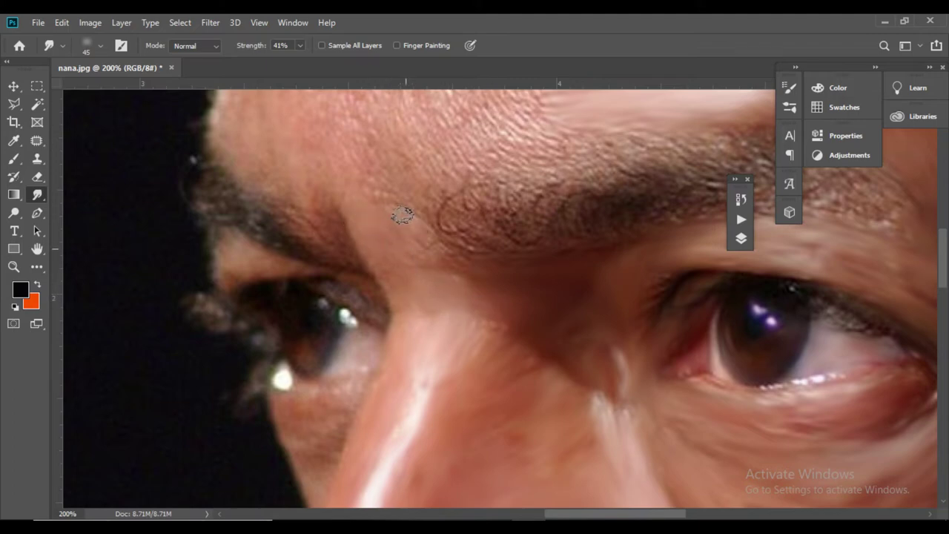
pyautogui.moveTo(414, 209); pyautogui.dragTo(426, 312)
pyautogui.moveTo(553, 200)
pyautogui.mouseDown()
pyautogui.moveTo(536, 217)
pyautogui.moveTo(530, 197)
pyautogui.moveTo(514, 217)
pyautogui.moveTo(528, 232)
pyautogui.moveTo(479, 197)
pyautogui.moveTo(527, 255)
pyautogui.moveTo(452, 181)
pyautogui.moveTo(525, 261)
pyautogui.moveTo(427, 182)
pyautogui.moveTo(499, 264)
pyautogui.moveTo(401, 186)
pyautogui.moveTo(467, 273)
pyautogui.moveTo(372, 194)
pyautogui.moveTo(430, 270)
pyautogui.moveTo(398, 280)
pyautogui.mouseUp()
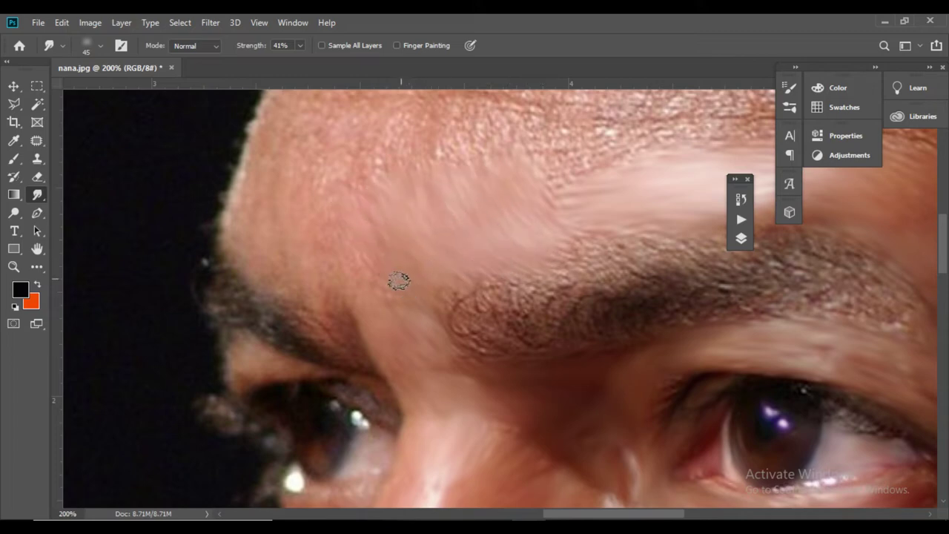
# Smooth the lower forehead from above the far eyebrow and the profile edge across to the near brow's highlight.
pyautogui.moveTo(328, 282); pyautogui.dragTo(284, 247)
pyautogui.moveTo(300, 150); pyautogui.dragTo(309, 284)
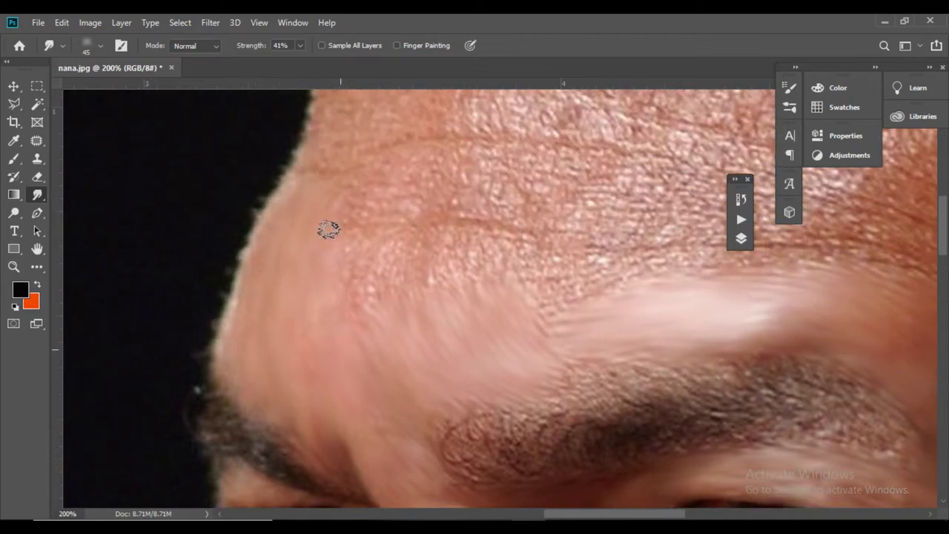
pyautogui.moveTo(391, 220)
pyautogui.mouseDown()
pyautogui.moveTo(545, 233)
pyautogui.moveTo(394, 257)
pyautogui.mouseUp()
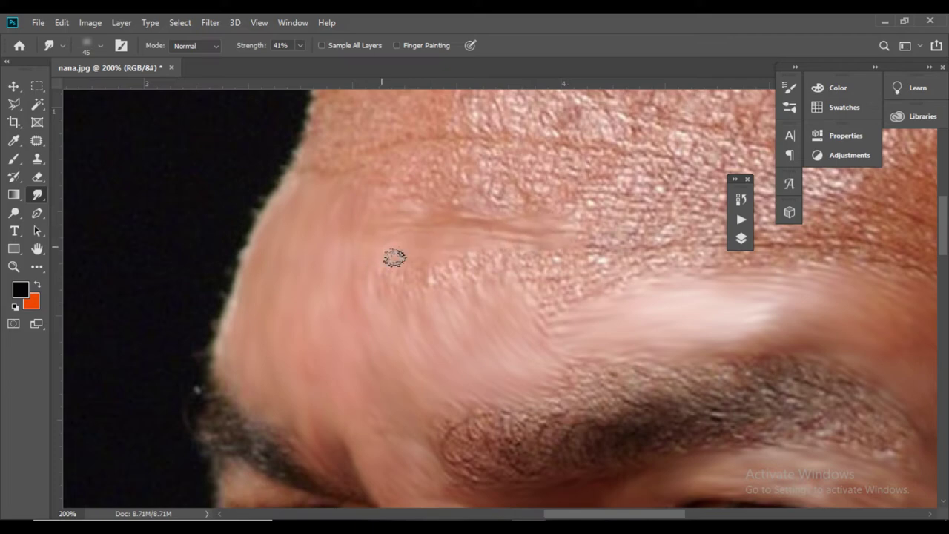
pyautogui.moveTo(394, 327)
pyautogui.mouseDown()
pyautogui.moveTo(427, 246)
pyautogui.moveTo(462, 207)
pyautogui.moveTo(511, 254)
pyautogui.moveTo(600, 229)
pyautogui.mouseUp()
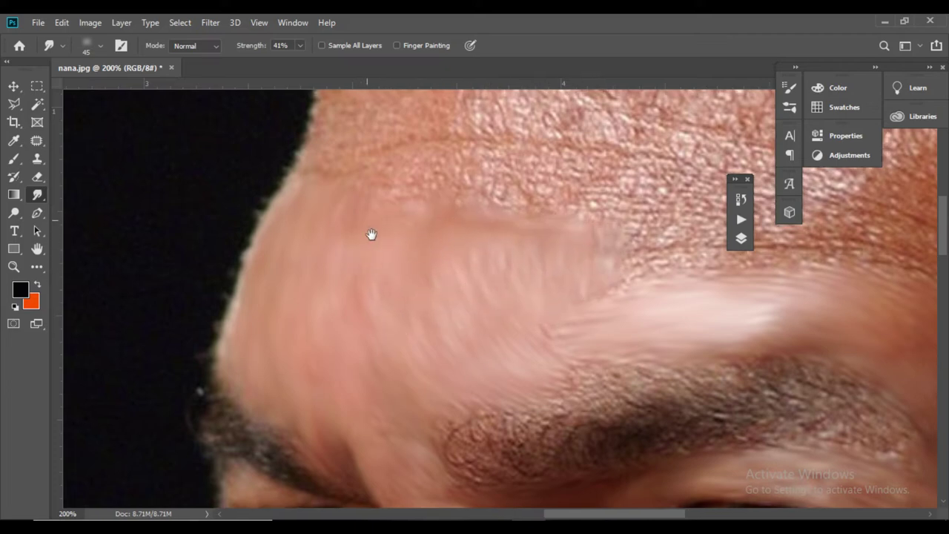
# Blend the creased skin along the forehead's profile edge up towards the hairline.
pyautogui.moveTo(371, 232); pyautogui.dragTo(338, 373)
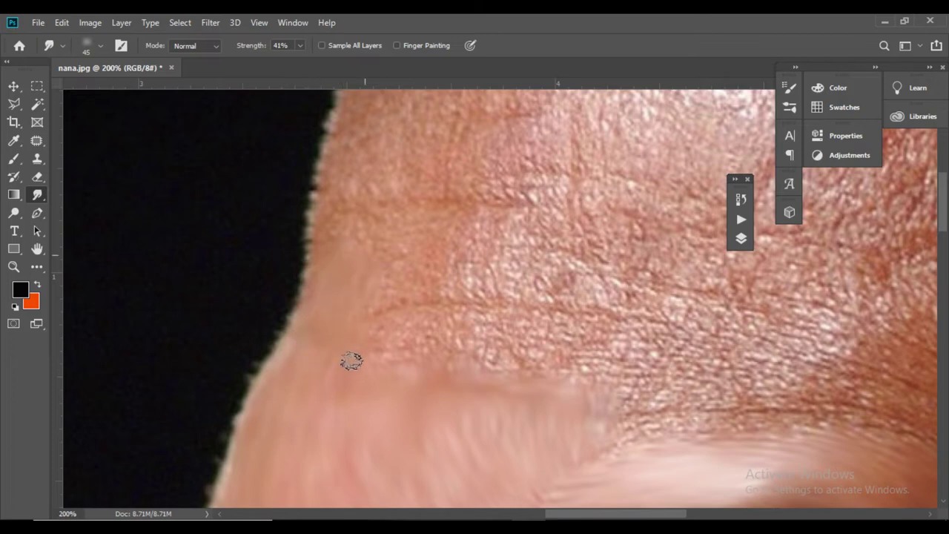
pyautogui.moveTo(445, 392)
pyautogui.mouseDown()
pyautogui.moveTo(585, 390)
pyautogui.moveTo(574, 367)
pyautogui.mouseUp()
pyautogui.moveTo(405, 297); pyautogui.dragTo(421, 385)
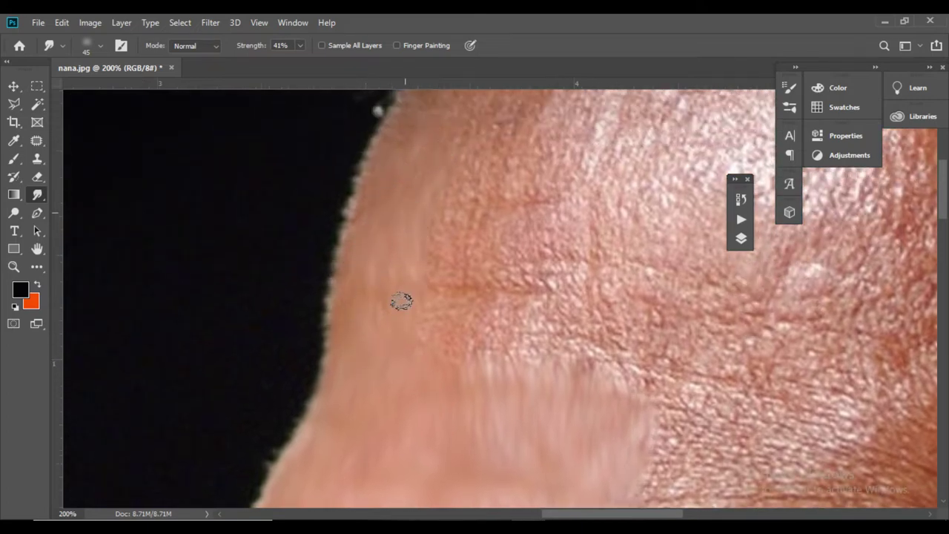
pyautogui.moveTo(462, 361)
pyautogui.mouseDown()
pyautogui.moveTo(493, 169)
pyautogui.moveTo(487, 367)
pyautogui.moveTo(510, 180)
pyautogui.moveTo(508, 340)
pyautogui.moveTo(527, 256)
pyautogui.moveTo(523, 290)
pyautogui.mouseUp()
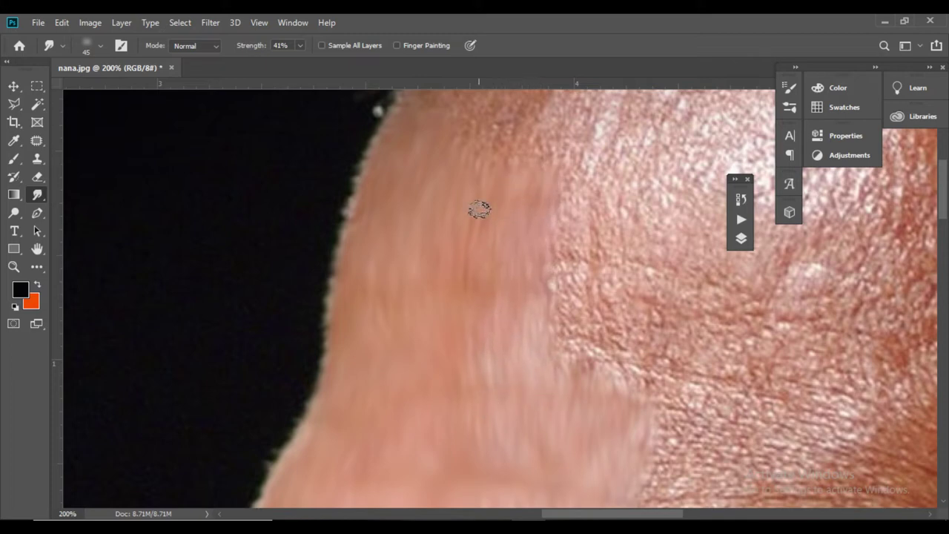
pyautogui.moveTo(476, 173); pyautogui.dragTo(395, 265)
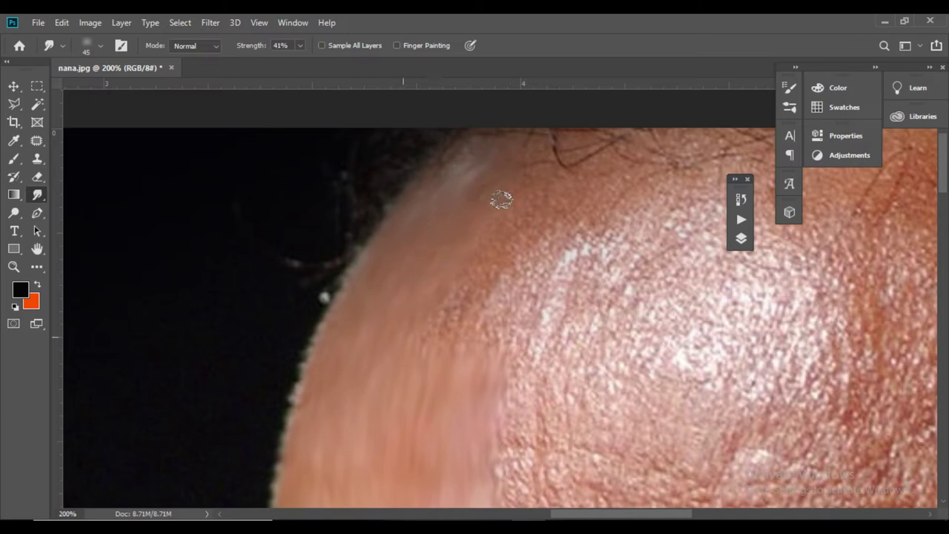
# Smooth the bright highlight on the upper forehead and the textured skin directly below it.
pyautogui.moveTo(549, 270)
pyautogui.mouseDown()
pyautogui.moveTo(521, 356)
pyautogui.moveTo(535, 338)
pyautogui.moveTo(521, 301)
pyautogui.moveTo(507, 314)
pyautogui.moveTo(493, 307)
pyautogui.moveTo(510, 237)
pyautogui.moveTo(473, 319)
pyautogui.moveTo(474, 293)
pyautogui.moveTo(481, 323)
pyautogui.moveTo(509, 312)
pyautogui.moveTo(536, 362)
pyautogui.moveTo(590, 331)
pyautogui.moveTo(409, 279)
pyautogui.moveTo(444, 217)
pyautogui.moveTo(418, 301)
pyautogui.moveTo(464, 236)
pyautogui.moveTo(481, 252)
pyautogui.moveTo(468, 295)
pyautogui.moveTo(526, 229)
pyautogui.moveTo(554, 158)
pyautogui.moveTo(547, 223)
pyautogui.moveTo(559, 235)
pyautogui.moveTo(609, 186)
pyautogui.moveTo(597, 244)
pyautogui.moveTo(606, 288)
pyautogui.moveTo(576, 309)
pyautogui.mouseUp()
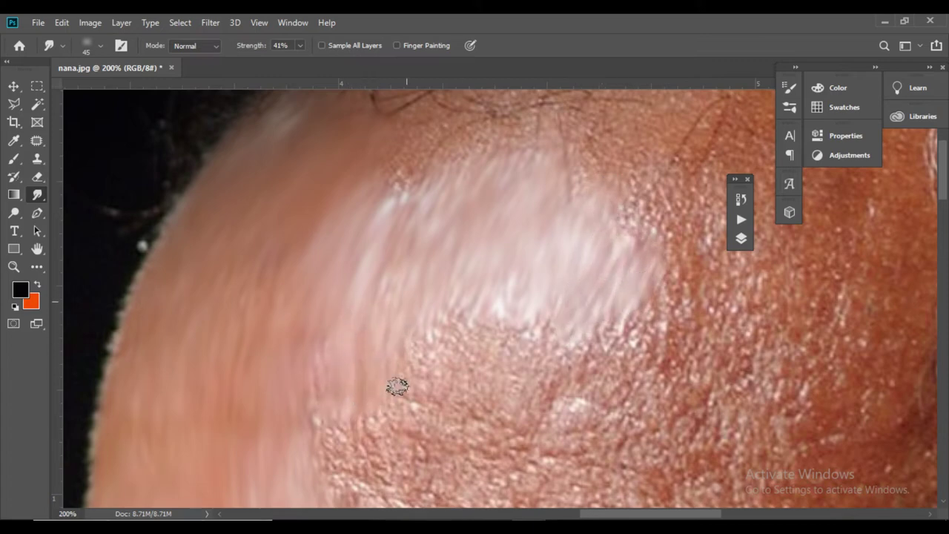
pyautogui.moveTo(397, 386)
pyautogui.mouseDown()
pyautogui.moveTo(499, 392)
pyautogui.moveTo(541, 370)
pyautogui.moveTo(567, 372)
pyautogui.moveTo(634, 335)
pyautogui.mouseUp()
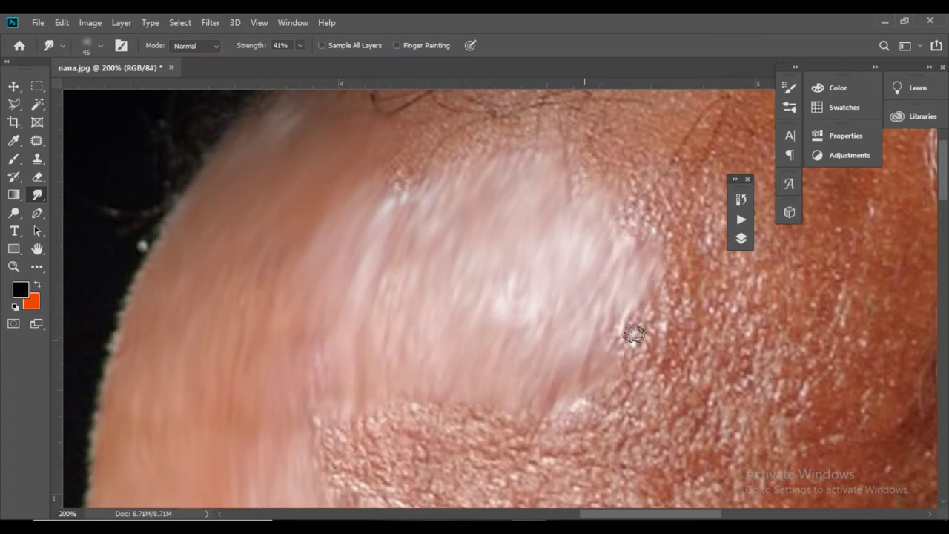
pyautogui.scroll(-5, 474, 226)
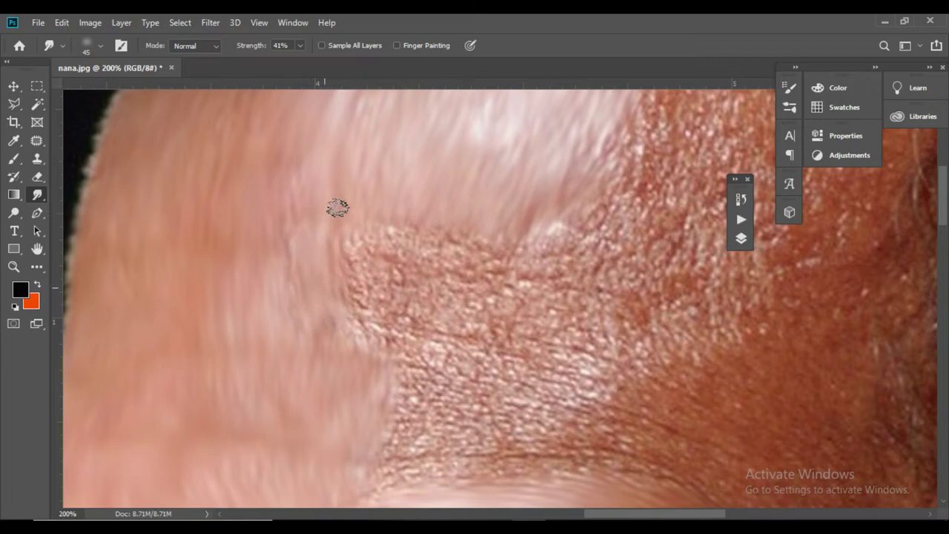
pyautogui.moveTo(338, 208)
pyautogui.mouseDown()
pyautogui.moveTo(368, 205)
pyautogui.moveTo(390, 277)
pyautogui.moveTo(435, 235)
pyautogui.moveTo(480, 250)
pyautogui.moveTo(487, 289)
pyautogui.moveTo(423, 307)
pyautogui.moveTo(371, 364)
pyautogui.moveTo(445, 409)
pyautogui.moveTo(423, 461)
pyautogui.mouseUp()
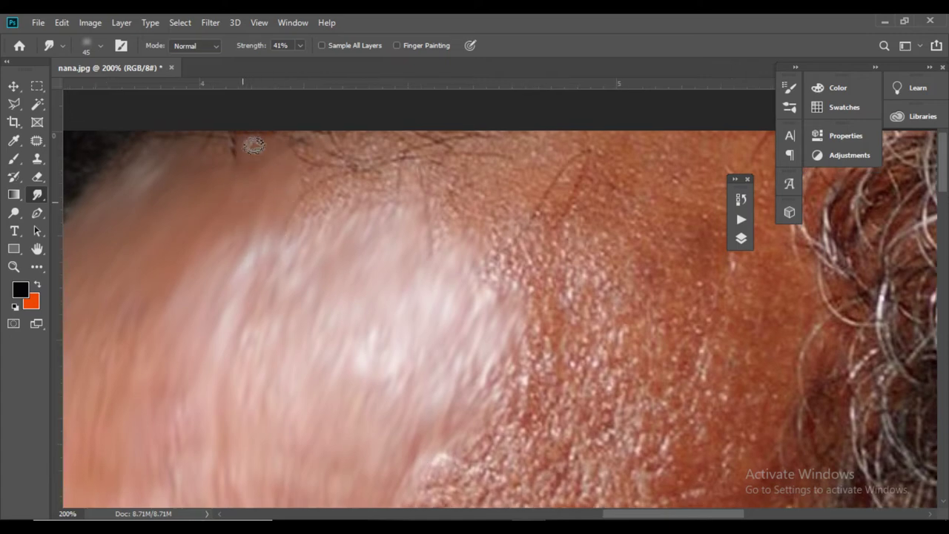
# Smudge away the stray hairs and skin texture along the top of the forehead across to the curly hair.
pyautogui.moveTo(305, 214); pyautogui.dragTo(313, 178)
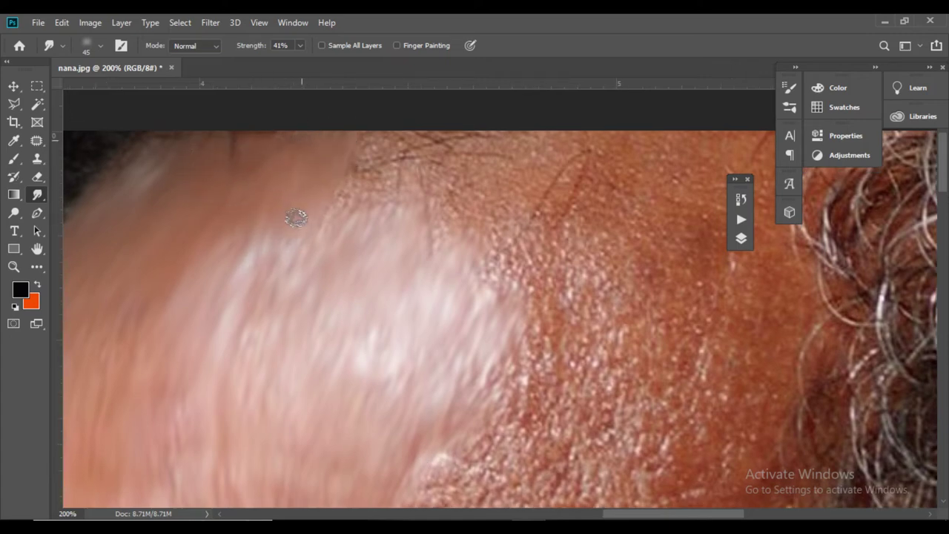
pyautogui.moveTo(296, 217)
pyautogui.mouseDown()
pyautogui.moveTo(329, 220)
pyautogui.moveTo(396, 200)
pyautogui.moveTo(426, 175)
pyautogui.moveTo(432, 196)
pyautogui.moveTo(473, 157)
pyautogui.moveTo(475, 180)
pyautogui.moveTo(497, 167)
pyautogui.moveTo(488, 186)
pyautogui.moveTo(510, 191)
pyautogui.moveTo(531, 222)
pyautogui.moveTo(551, 228)
pyautogui.moveTo(564, 119)
pyautogui.moveTo(601, 114)
pyautogui.moveTo(601, 149)
pyautogui.moveTo(627, 138)
pyautogui.moveTo(624, 151)
pyautogui.moveTo(403, 245)
pyautogui.mouseUp()
pyautogui.moveTo(487, 161)
pyautogui.mouseDown()
pyautogui.moveTo(528, 167)
pyautogui.moveTo(584, 159)
pyautogui.mouseUp()
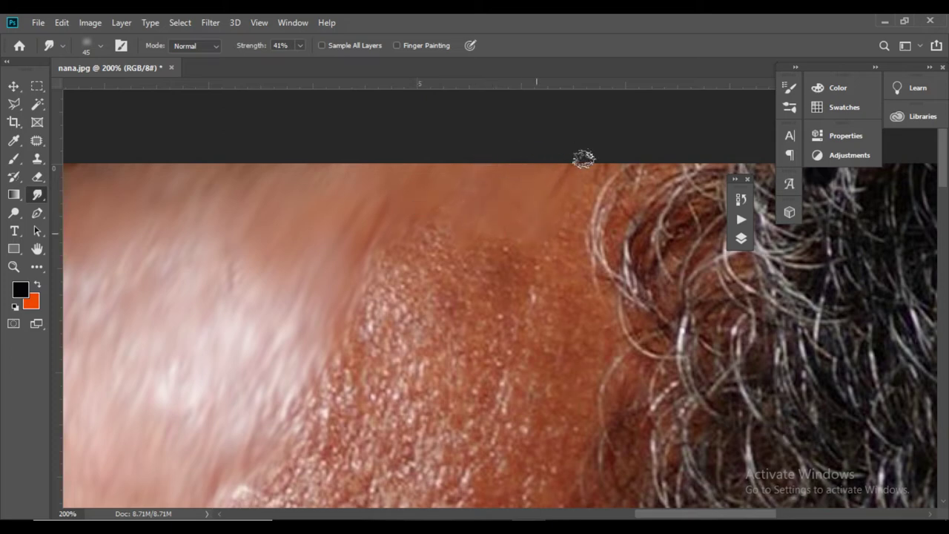
pyautogui.moveTo(444, 257)
pyautogui.mouseDown()
pyautogui.moveTo(337, 313)
pyautogui.moveTo(364, 366)
pyautogui.moveTo(432, 339)
pyautogui.moveTo(454, 345)
pyautogui.moveTo(529, 271)
pyautogui.mouseUp()
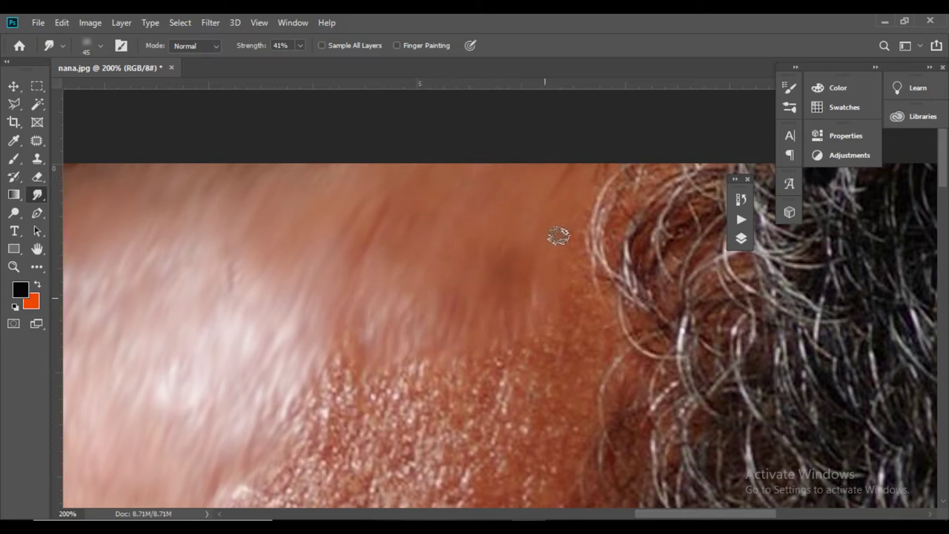
pyautogui.moveTo(584, 314); pyautogui.dragTo(586, 227)
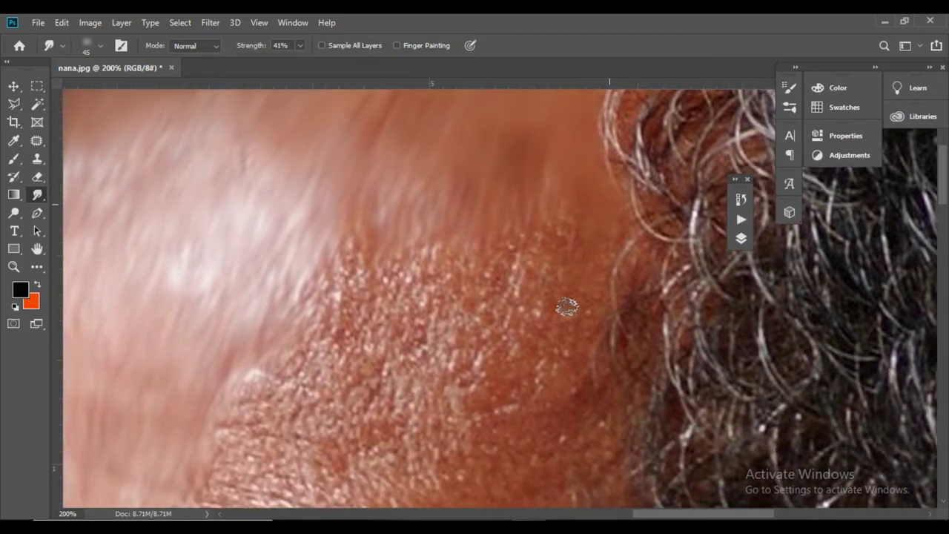
# Smooth the remaining darker forehead skin beside the hair and down to the outer brow and temple.
pyautogui.moveTo(523, 287)
pyautogui.mouseDown()
pyautogui.moveTo(409, 318)
pyautogui.moveTo(356, 291)
pyautogui.moveTo(340, 256)
pyautogui.moveTo(263, 360)
pyautogui.moveTo(298, 339)
pyautogui.moveTo(334, 342)
pyautogui.moveTo(387, 360)
pyautogui.moveTo(408, 383)
pyautogui.moveTo(538, 360)
pyautogui.moveTo(593, 348)
pyautogui.mouseUp()
pyautogui.moveTo(512, 326)
pyautogui.mouseDown()
pyautogui.moveTo(512, 259)
pyautogui.moveTo(488, 208)
pyautogui.mouseUp()
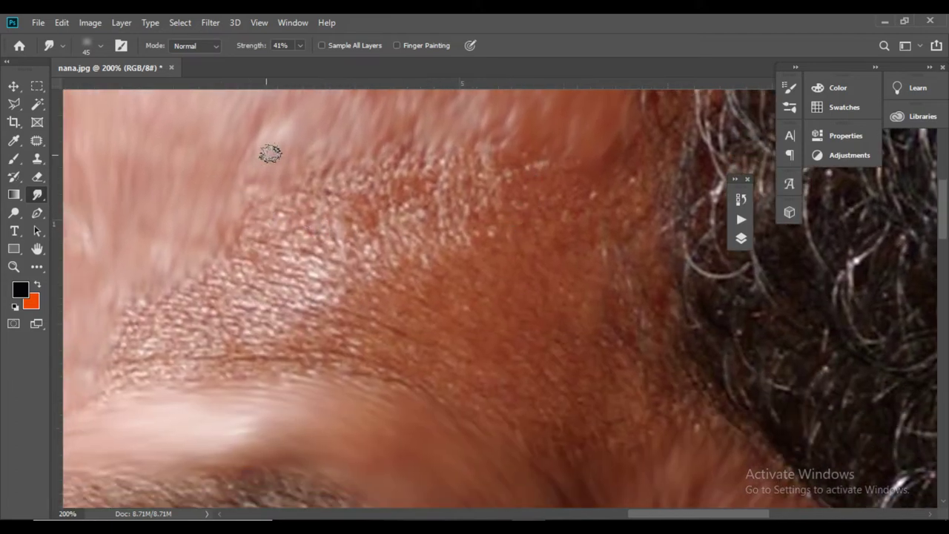
pyautogui.moveTo(270, 152)
pyautogui.mouseDown()
pyautogui.moveTo(306, 140)
pyautogui.moveTo(337, 174)
pyautogui.moveTo(373, 146)
pyautogui.moveTo(421, 157)
pyautogui.moveTo(433, 209)
pyautogui.moveTo(462, 201)
pyautogui.moveTo(482, 213)
pyautogui.moveTo(533, 207)
pyautogui.moveTo(547, 220)
pyautogui.moveTo(588, 211)
pyautogui.moveTo(609, 183)
pyautogui.moveTo(604, 223)
pyautogui.moveTo(492, 276)
pyautogui.moveTo(411, 260)
pyautogui.moveTo(409, 222)
pyautogui.moveTo(401, 212)
pyautogui.moveTo(267, 308)
pyautogui.moveTo(140, 366)
pyautogui.mouseUp()
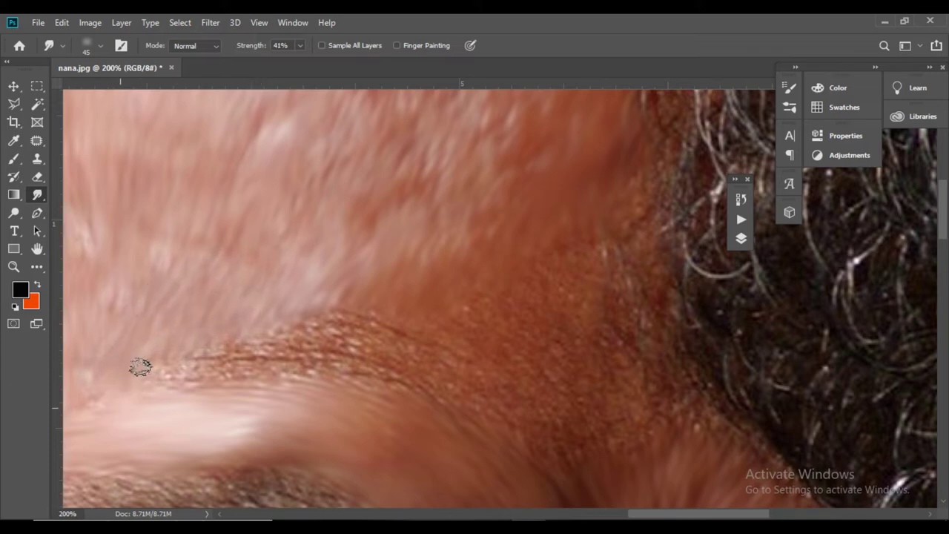
pyautogui.moveTo(169, 327)
pyautogui.mouseDown()
pyautogui.moveTo(218, 373)
pyautogui.moveTo(258, 377)
pyautogui.moveTo(396, 308)
pyautogui.moveTo(442, 315)
pyautogui.moveTo(388, 313)
pyautogui.moveTo(183, 182)
pyautogui.moveTo(217, 244)
pyautogui.moveTo(222, 313)
pyautogui.mouseUp()
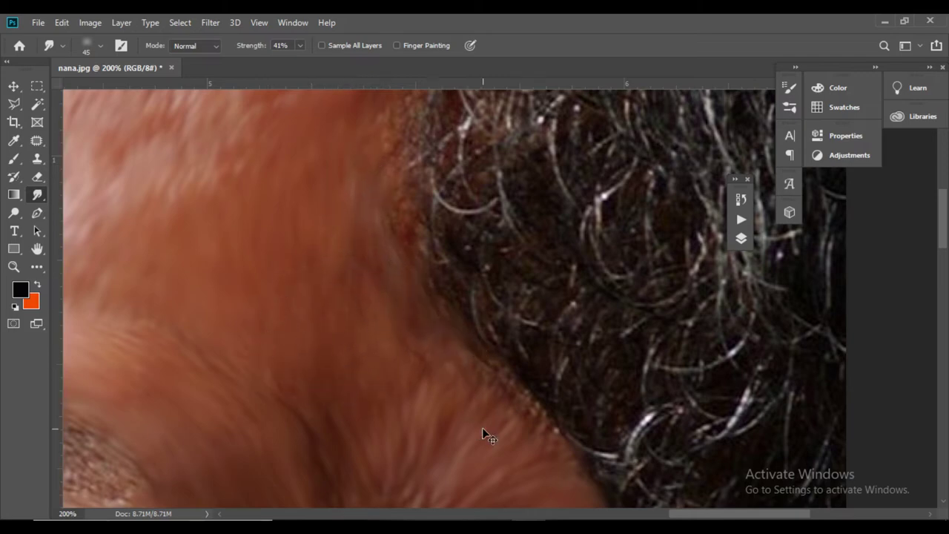
# Raise the Smudge strength to 62% and blend the hairs at the inner end of the near eyebrow.
pyautogui.hotkey('ctrl', '-')
pyautogui.hotkey('ctrl', '-')
pyautogui.moveTo(286, 294); pyautogui.dragTo(415, 174)
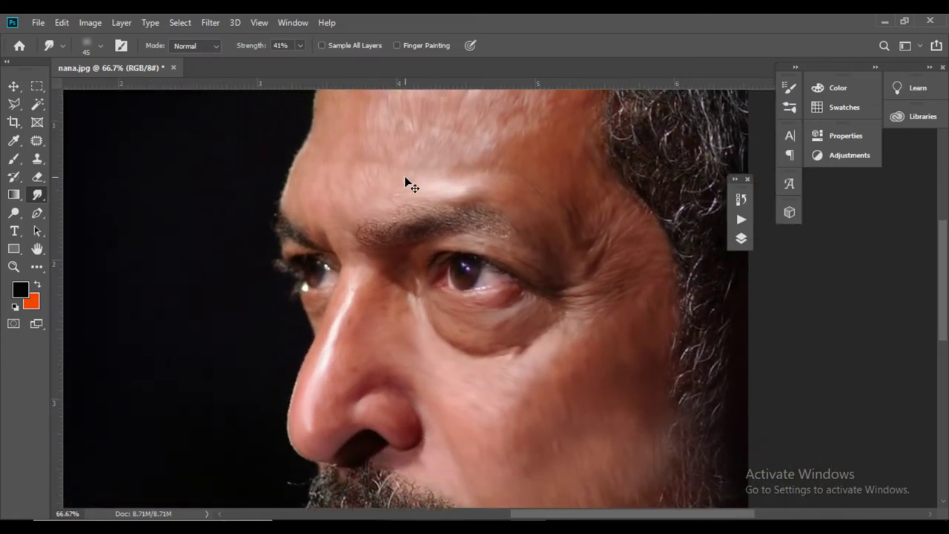
pyautogui.scroll(-3, 411, 187)
pyautogui.scroll(1, 411, 187)
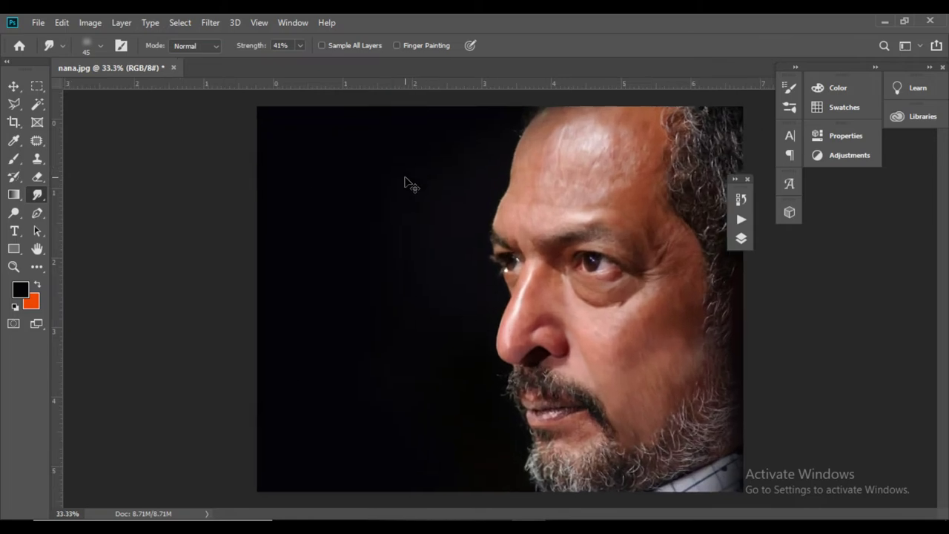
pyautogui.scroll(1, 405, 177)
pyautogui.scroll(5, 451, 299)
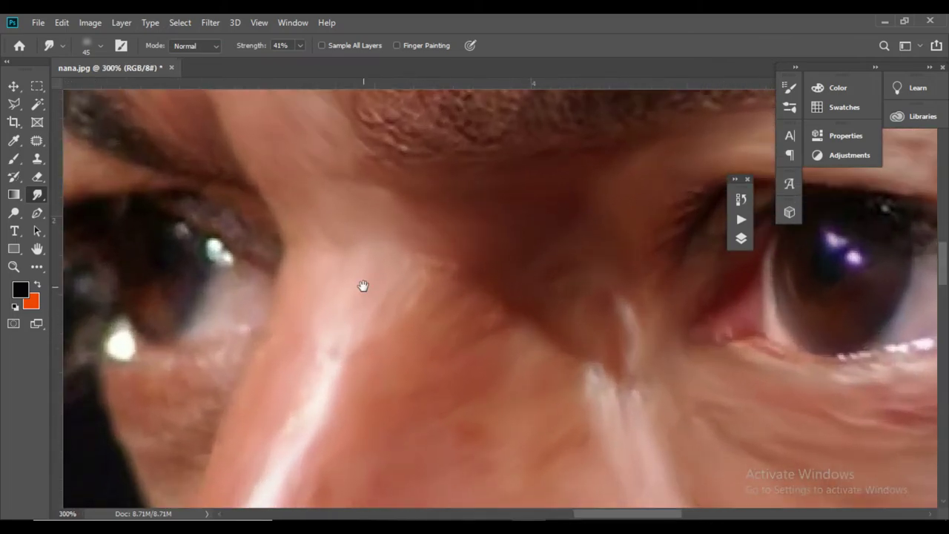
pyautogui.moveTo(362, 286); pyautogui.dragTo(288, 460)
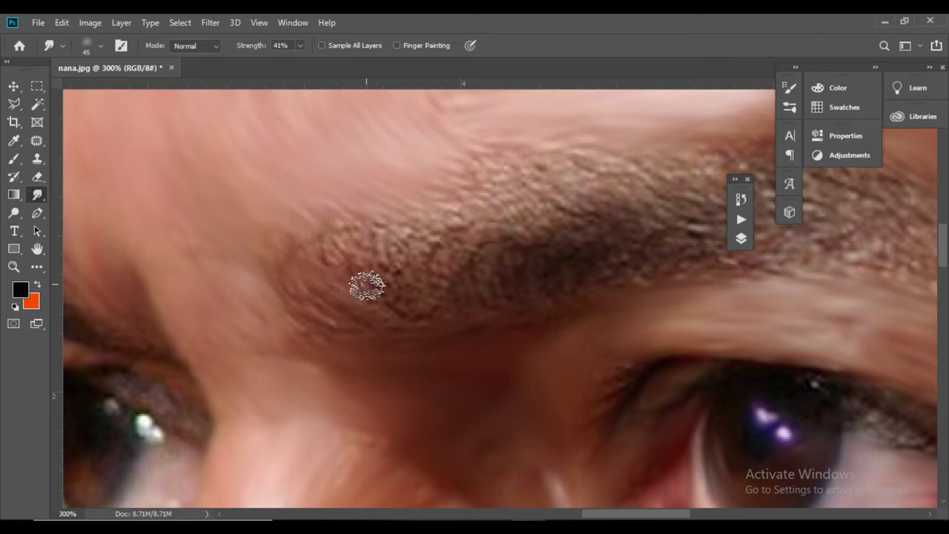
pyautogui.click(300, 46)
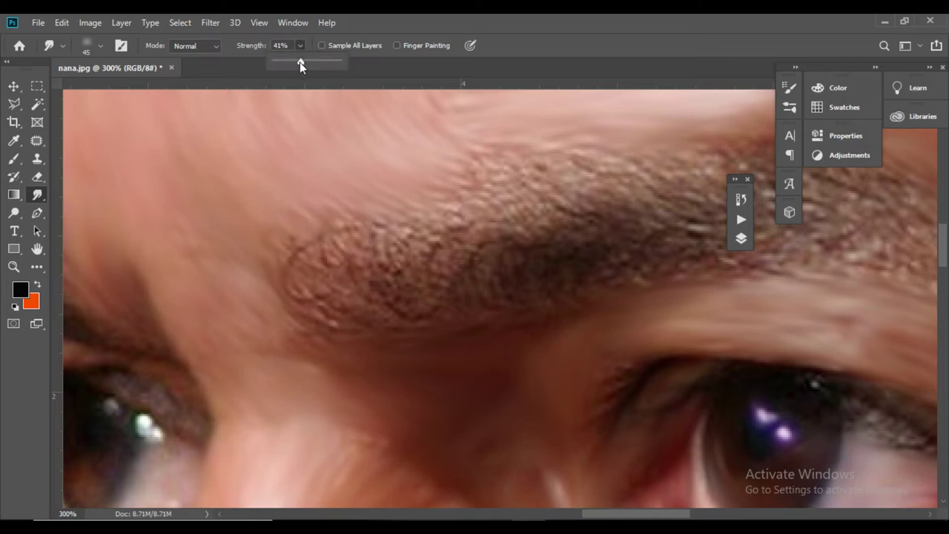
pyautogui.moveTo(345, 322); pyautogui.dragTo(286, 269)
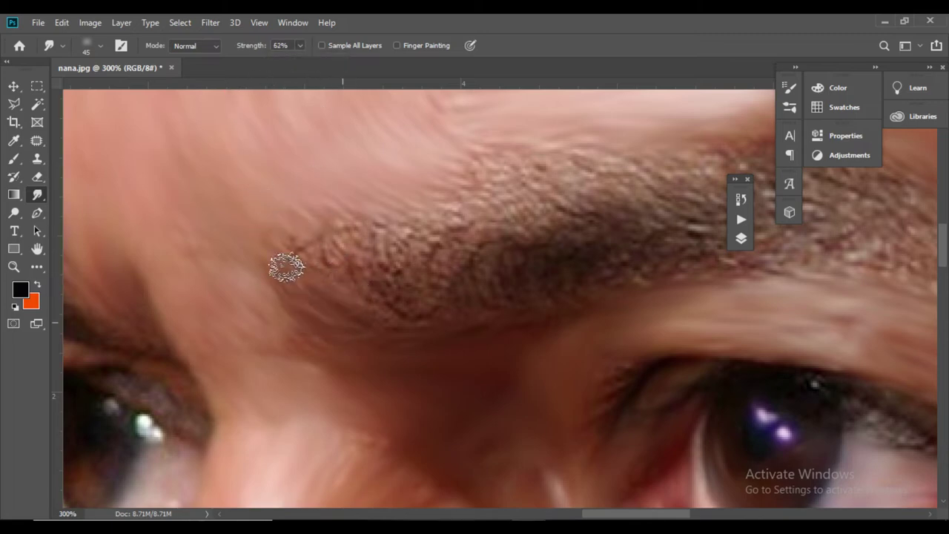
# Smudge the rest of the near eyebrow into soft strokes from its inner part out to the tail.
pyautogui.moveTo(402, 316); pyautogui.dragTo(339, 252)
pyautogui.moveTo(463, 313)
pyautogui.mouseDown()
pyautogui.moveTo(431, 295)
pyautogui.moveTo(362, 191)
pyautogui.moveTo(495, 277)
pyautogui.moveTo(404, 175)
pyautogui.moveTo(572, 259)
pyautogui.moveTo(453, 169)
pyautogui.moveTo(534, 261)
pyautogui.moveTo(514, 278)
pyautogui.moveTo(517, 213)
pyautogui.moveTo(598, 215)
pyautogui.moveTo(489, 166)
pyautogui.moveTo(678, 238)
pyautogui.moveTo(602, 222)
pyautogui.moveTo(598, 263)
pyautogui.moveTo(439, 311)
pyautogui.mouseUp()
pyautogui.press('space')
pyautogui.moveTo(532, 312); pyautogui.dragTo(377, 252)
pyautogui.moveTo(483, 279)
pyautogui.mouseDown()
pyautogui.moveTo(588, 299)
pyautogui.moveTo(517, 239)
pyautogui.moveTo(511, 276)
pyautogui.moveTo(521, 335)
pyautogui.moveTo(484, 348)
pyautogui.moveTo(438, 318)
pyautogui.moveTo(608, 324)
pyautogui.moveTo(561, 334)
pyautogui.moveTo(606, 313)
pyautogui.moveTo(652, 336)
pyautogui.moveTo(625, 260)
pyautogui.moveTo(714, 342)
pyautogui.moveTo(670, 271)
pyautogui.moveTo(613, 321)
pyautogui.moveTo(565, 341)
pyautogui.moveTo(633, 349)
pyautogui.moveTo(576, 307)
pyautogui.moveTo(777, 378)
pyautogui.moveTo(817, 408)
pyautogui.moveTo(727, 291)
pyautogui.moveTo(685, 314)
pyautogui.moveTo(741, 329)
pyautogui.moveTo(623, 284)
pyautogui.moveTo(719, 366)
pyautogui.moveTo(529, 288)
pyautogui.mouseUp()
pyautogui.hotkey('ctrl', '1')
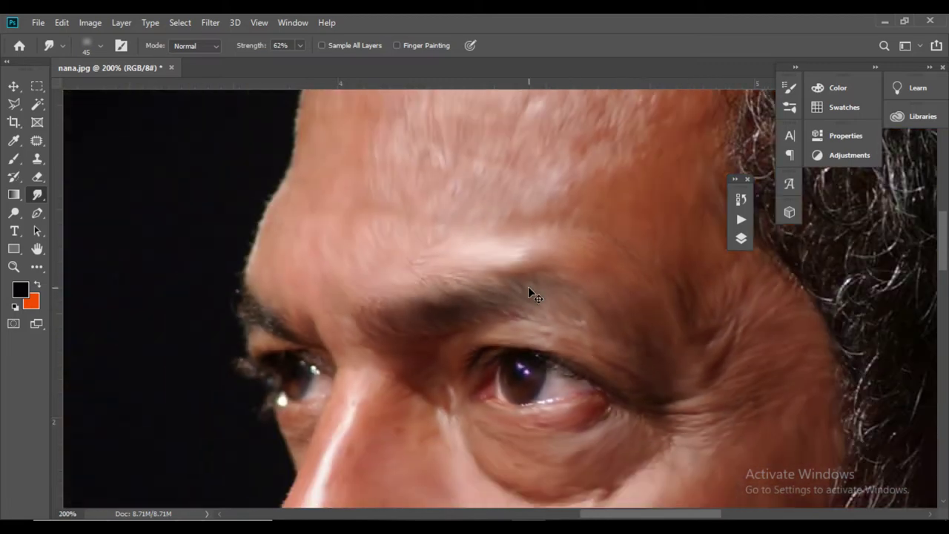
# Reduce the brush to 20 px and smooth the far eyebrow and the eyelid skin below it.
pyautogui.moveTo(422, 317); pyautogui.dragTo(528, 237)
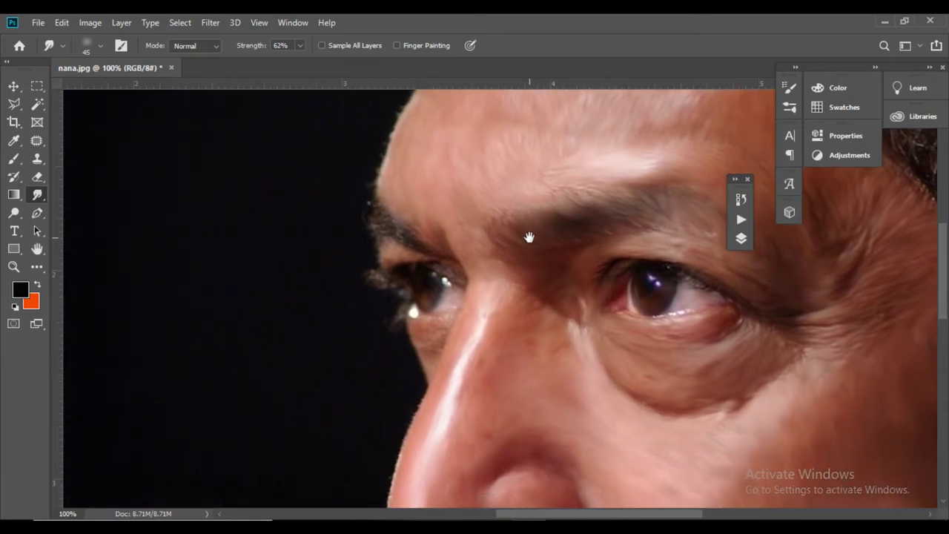
pyautogui.moveTo(315, 273); pyautogui.dragTo(474, 318)
pyautogui.hotkey('ctrl', '+')
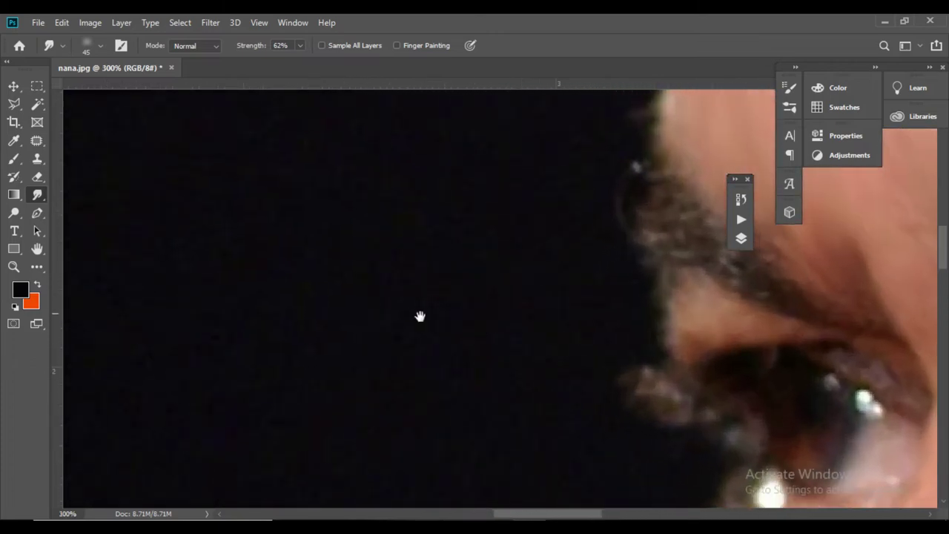
pyautogui.scroll(2, 316, 386)
pyautogui.press('[')
pyautogui.press('[')
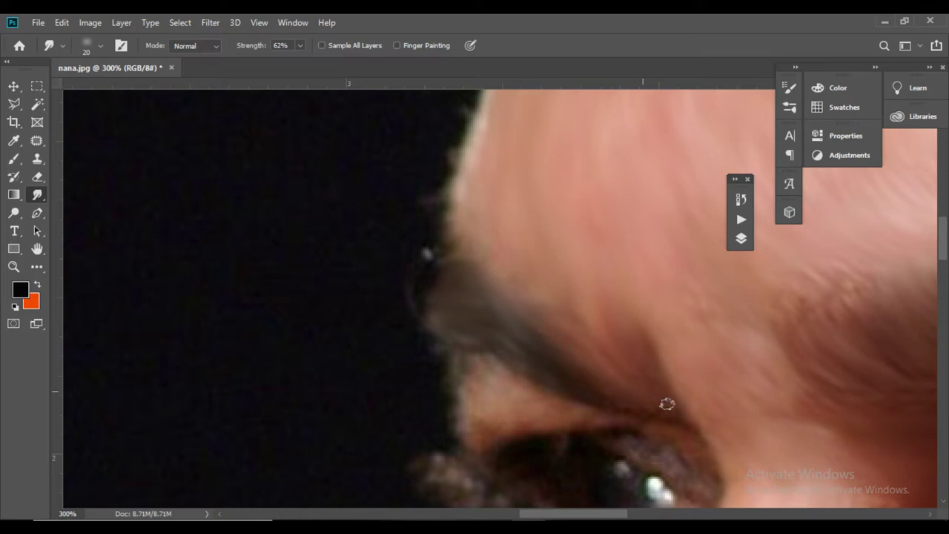
pyautogui.moveTo(629, 399); pyautogui.dragTo(635, 344)
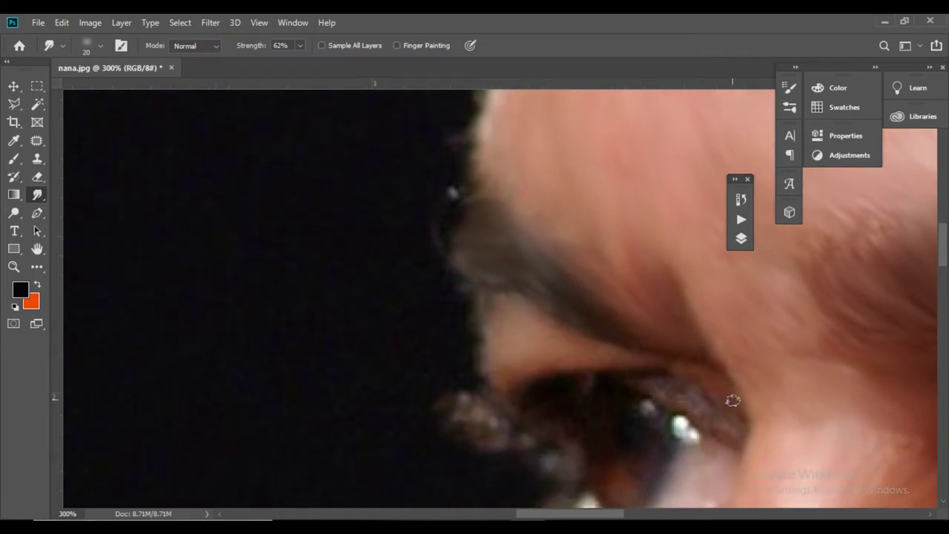
# Smooth the far eye's lid and lashes and the skin beneath that eye down to the nose edge.
pyautogui.moveTo(718, 414); pyautogui.dragTo(697, 299)
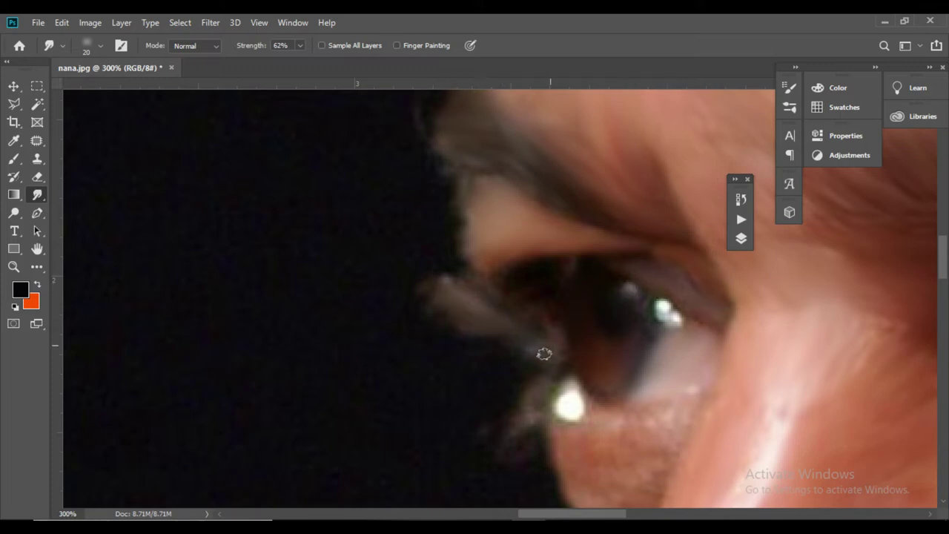
pyautogui.moveTo(544, 355); pyautogui.dragTo(521, 416)
pyautogui.moveTo(610, 432)
pyautogui.mouseDown()
pyautogui.moveTo(572, 301)
pyautogui.moveTo(538, 273)
pyautogui.mouseUp()
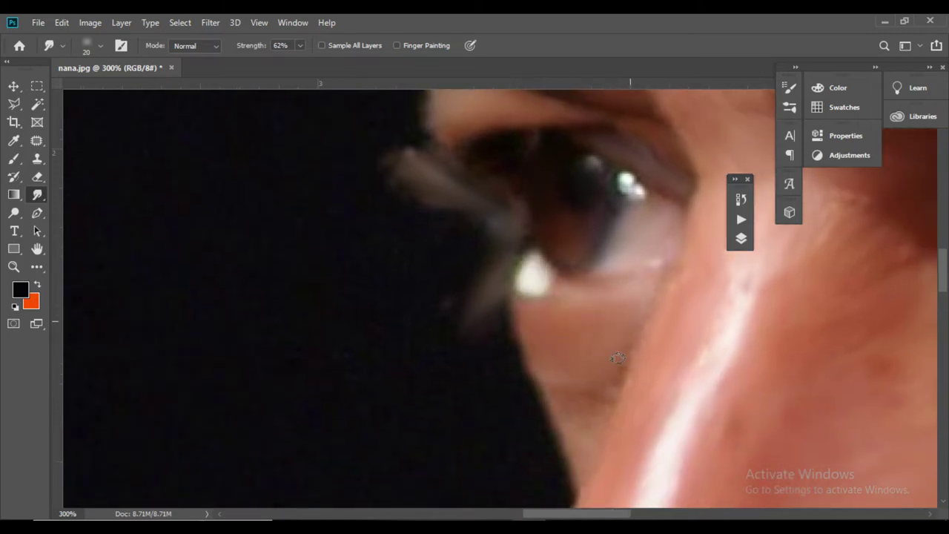
pyautogui.moveTo(610, 410); pyautogui.dragTo(579, 299)
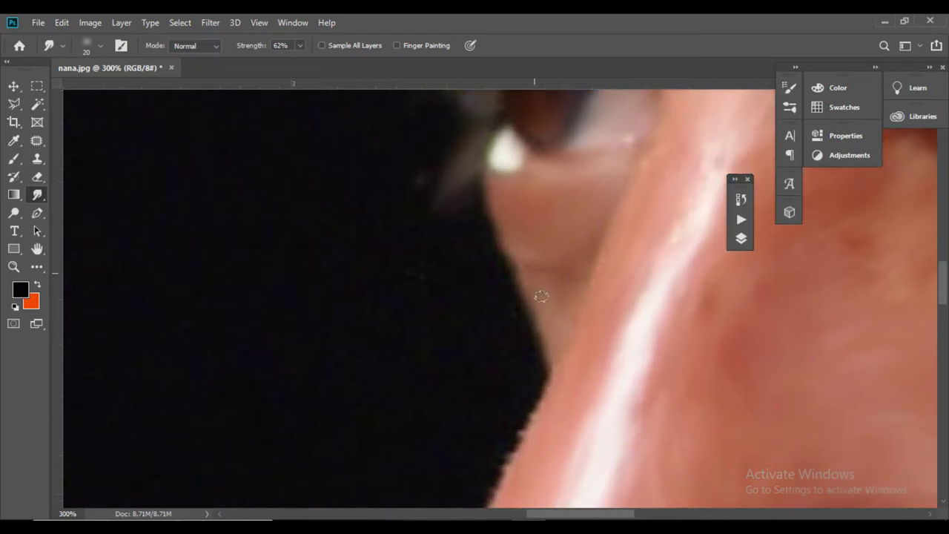
# Switch the Smudge brush to the speckled 16 px tip for working on the hair.
pyautogui.scroll(-3, 569, 318)
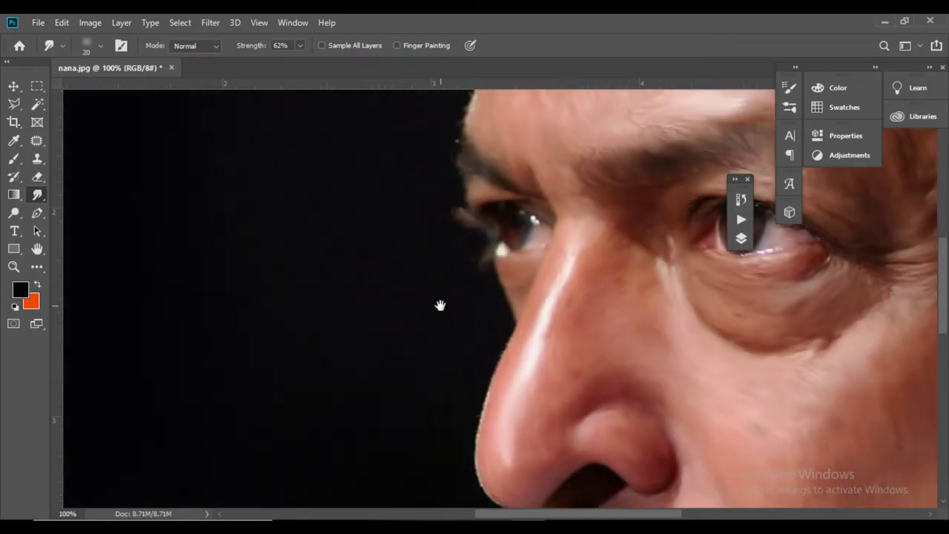
pyautogui.moveTo(501, 292); pyautogui.dragTo(444, 279)
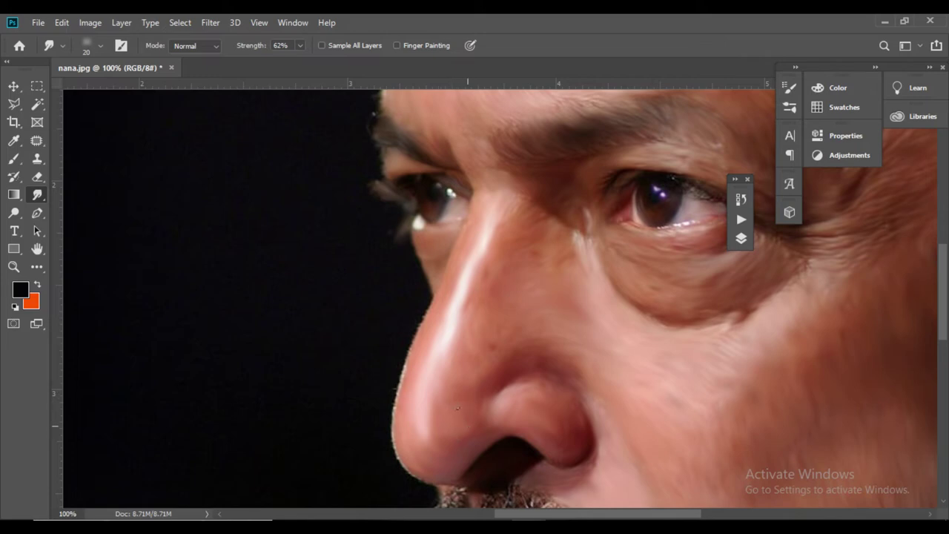
pyautogui.scroll(-1, 475, 385)
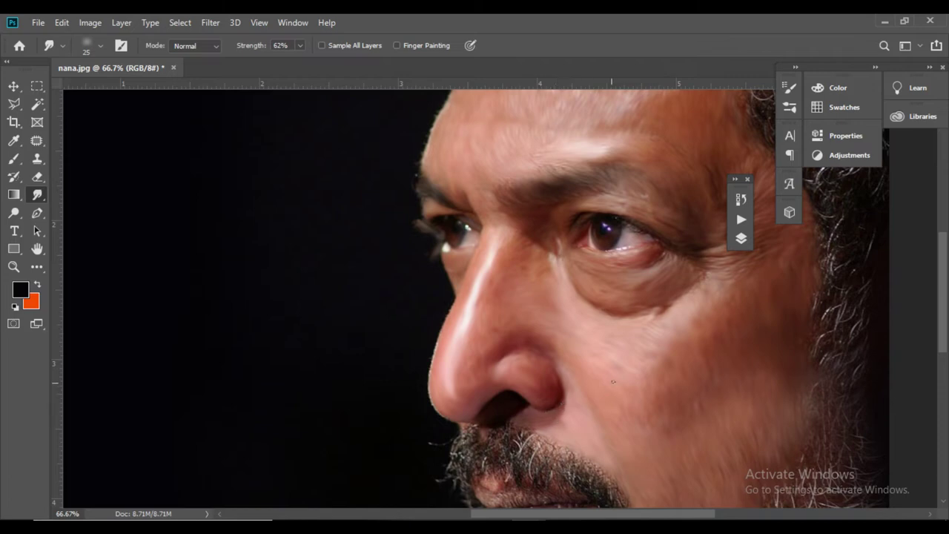
pyautogui.moveTo(635, 247); pyautogui.dragTo(515, 432)
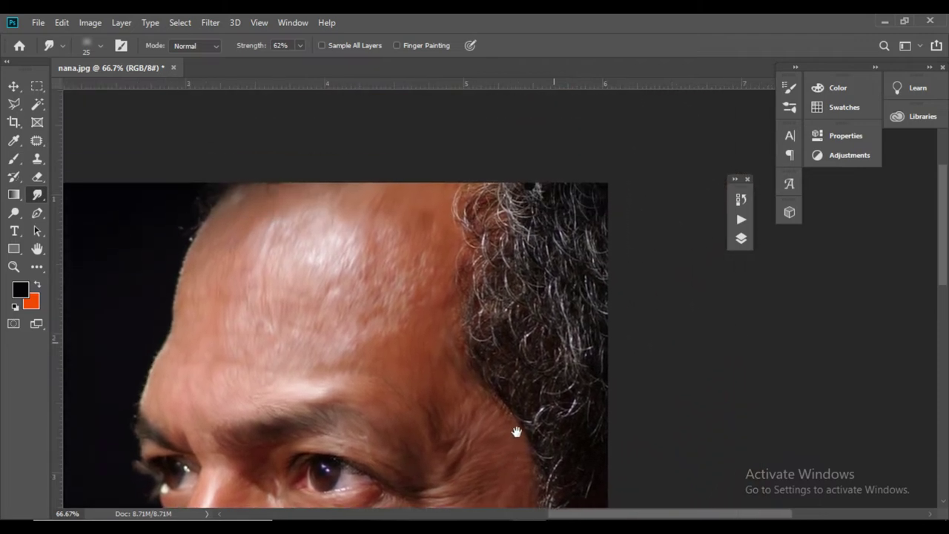
pyautogui.moveTo(615, 226); pyautogui.dragTo(539, 350)
pyautogui.moveTo(421, 343); pyautogui.dragTo(408, 275)
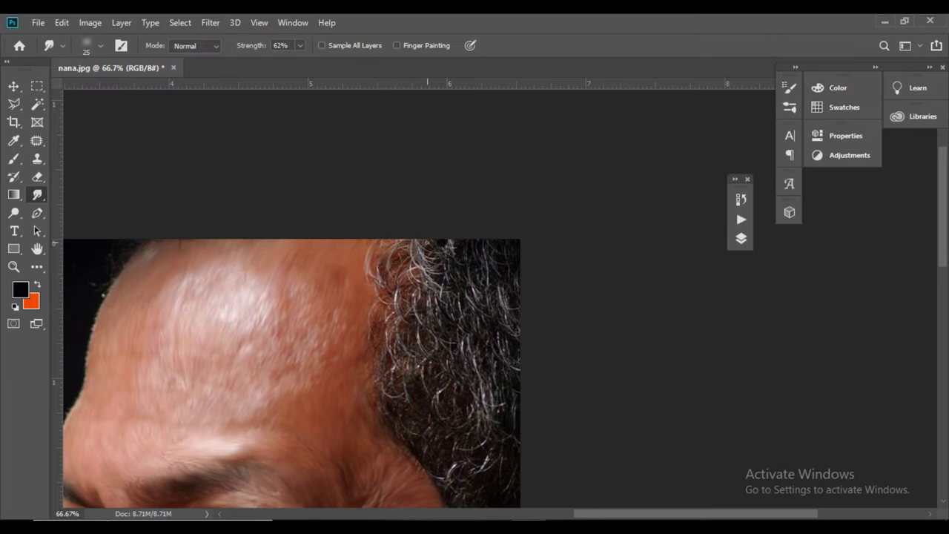
pyautogui.click(122, 46)
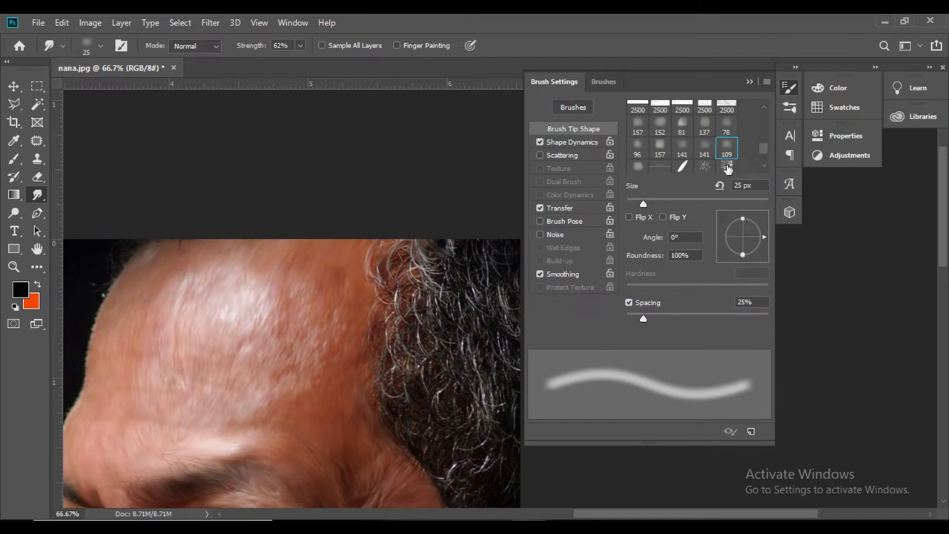
pyautogui.click(704, 167)
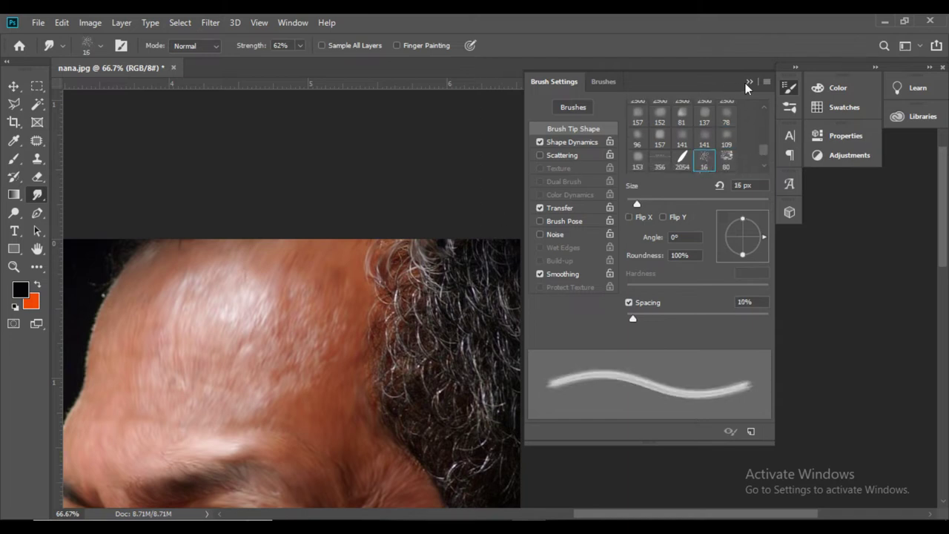
pyautogui.click(748, 82)
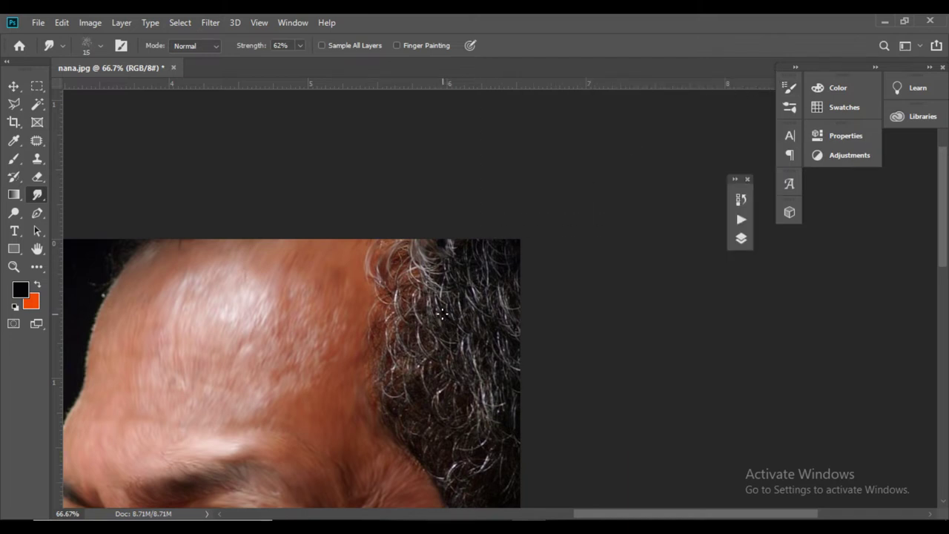
# Enlarge the brush to 50 px and smudge the curly hair near the photo's upper edge.
pyautogui.press(']')
pyautogui.press(']')
pyautogui.press(']')
pyautogui.press(']')
pyautogui.press(']')
pyautogui.press(']')
pyautogui.press(']')
pyautogui.press(']')
pyautogui.press(']')
pyautogui.press(']')
pyautogui.press(']')
pyautogui.press(']')
pyautogui.press(']')
pyautogui.press(']')
pyautogui.moveTo(435, 255)
pyautogui.mouseDown()
pyautogui.moveTo(477, 292)
pyautogui.moveTo(453, 255)
pyautogui.moveTo(450, 279)
pyautogui.moveTo(462, 245)
pyautogui.moveTo(479, 254)
pyautogui.moveTo(480, 279)
pyautogui.moveTo(493, 249)
pyautogui.moveTo(511, 278)
pyautogui.mouseUp()
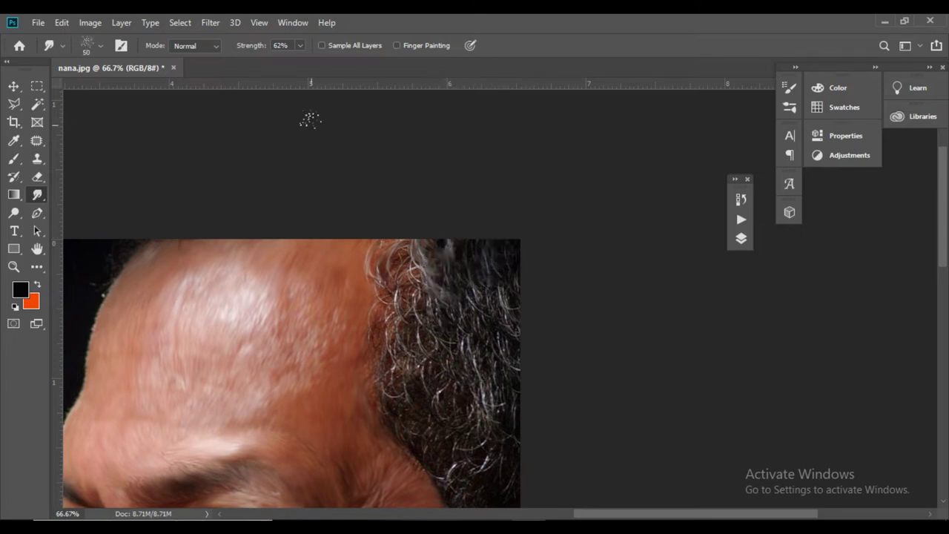
# Raise the Smudge strength to 78% and blend the upper hair into soft strands from the hairline to the photo's edge.
pyautogui.click(301, 46)
pyautogui.moveTo(303, 59); pyautogui.dragTo(311, 60)
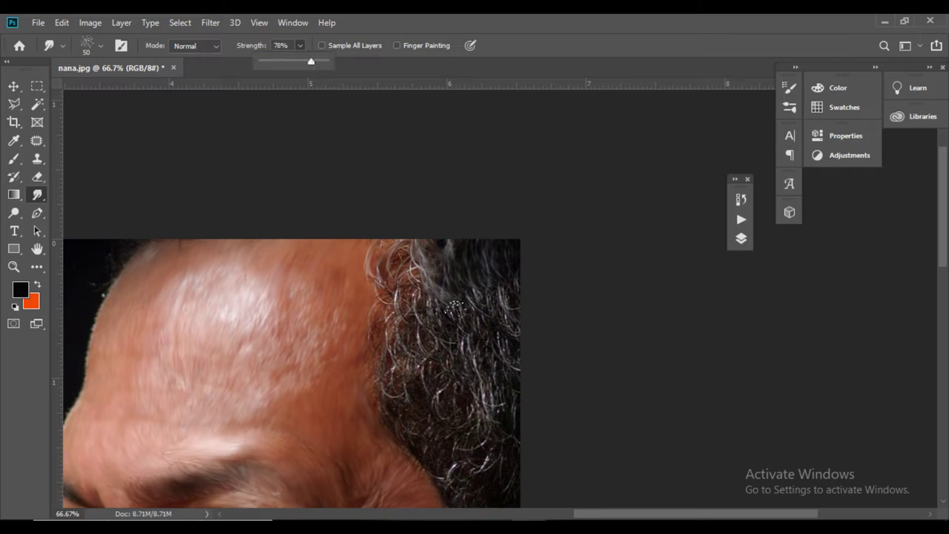
pyautogui.moveTo(405, 247)
pyautogui.mouseDown()
pyautogui.moveTo(403, 291)
pyautogui.moveTo(380, 248)
pyautogui.mouseUp()
pyautogui.moveTo(414, 295)
pyautogui.mouseDown()
pyautogui.moveTo(432, 312)
pyautogui.moveTo(401, 320)
pyautogui.moveTo(404, 298)
pyautogui.moveTo(418, 337)
pyautogui.moveTo(389, 303)
pyautogui.moveTo(422, 353)
pyautogui.moveTo(421, 303)
pyautogui.moveTo(427, 348)
pyautogui.moveTo(442, 307)
pyautogui.moveTo(449, 340)
pyautogui.moveTo(455, 295)
pyautogui.moveTo(486, 324)
pyautogui.moveTo(467, 327)
pyautogui.moveTo(499, 284)
pyautogui.mouseUp()
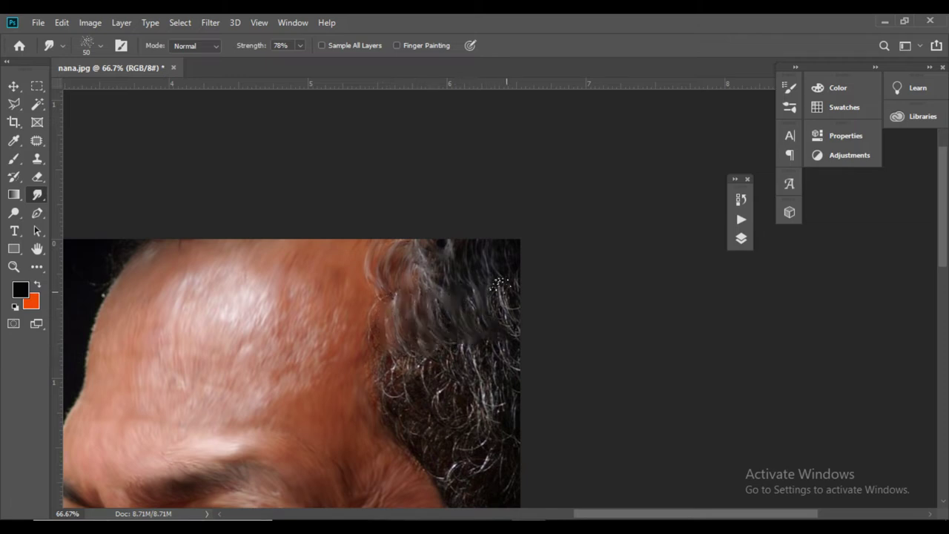
pyautogui.moveTo(437, 247)
pyautogui.mouseDown()
pyautogui.moveTo(462, 322)
pyautogui.moveTo(499, 302)
pyautogui.moveTo(500, 273)
pyautogui.moveTo(517, 357)
pyautogui.moveTo(518, 281)
pyautogui.moveTo(522, 359)
pyautogui.moveTo(487, 345)
pyautogui.moveTo(504, 355)
pyautogui.moveTo(494, 384)
pyautogui.moveTo(488, 346)
pyautogui.moveTo(484, 412)
pyautogui.moveTo(477, 350)
pyautogui.moveTo(482, 381)
pyautogui.moveTo(471, 399)
pyautogui.moveTo(467, 353)
pyautogui.moveTo(481, 389)
pyautogui.moveTo(477, 280)
pyautogui.moveTo(513, 332)
pyautogui.moveTo(514, 370)
pyautogui.moveTo(490, 350)
pyautogui.moveTo(520, 354)
pyautogui.moveTo(513, 291)
pyautogui.moveTo(480, 240)
pyautogui.moveTo(497, 303)
pyautogui.moveTo(514, 235)
pyautogui.mouseUp()
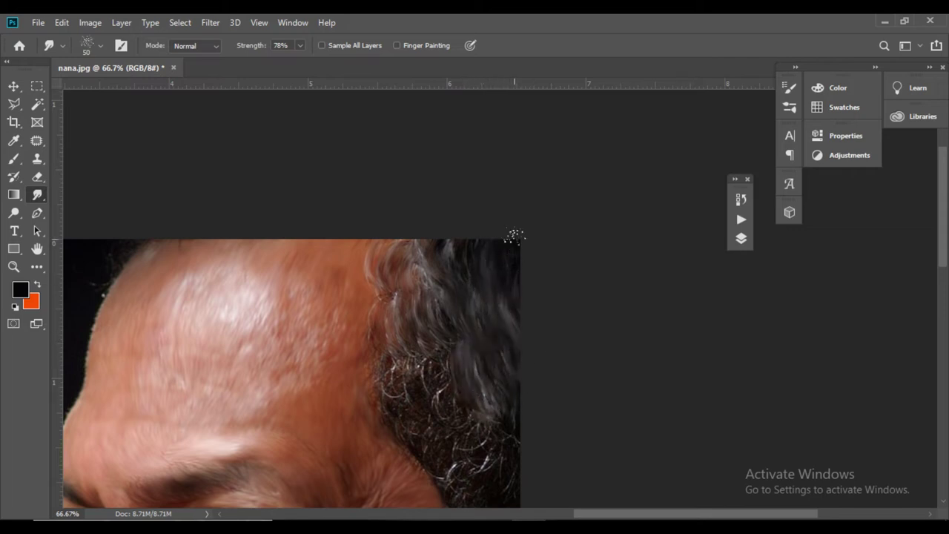
# Smudge the hair at the temple and down the sideburn into soft, flowing strands.
pyautogui.scroll(-3, 488, 332)
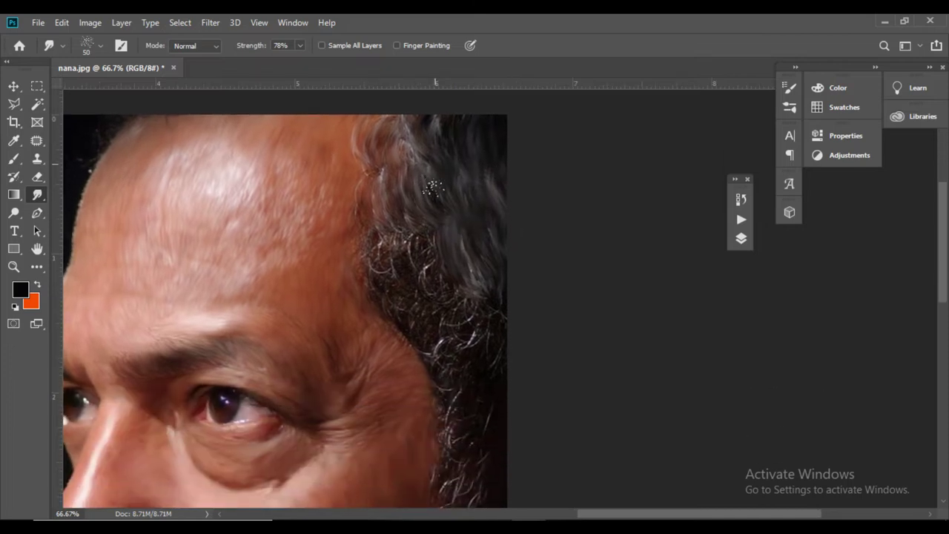
pyautogui.moveTo(419, 249)
pyautogui.mouseDown()
pyautogui.moveTo(408, 287)
pyautogui.moveTo(376, 232)
pyautogui.moveTo(390, 280)
pyautogui.mouseUp()
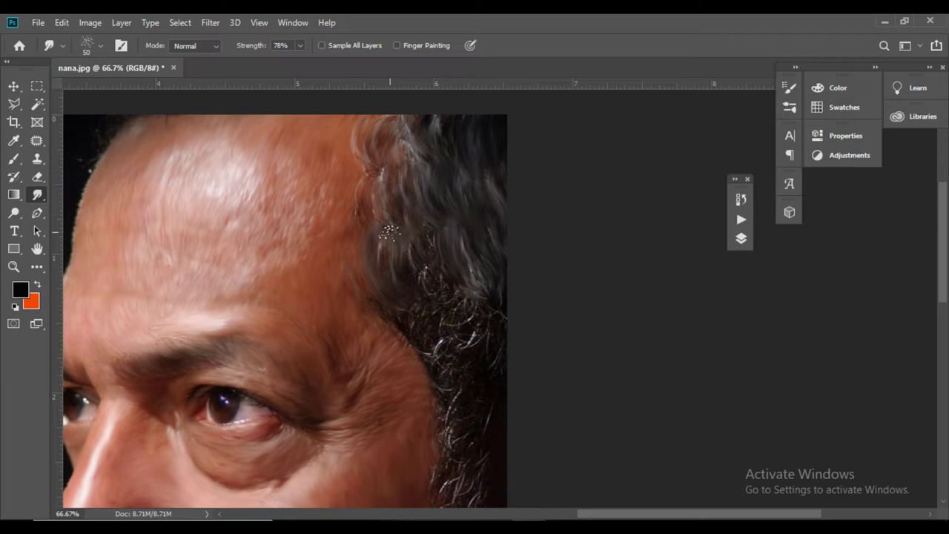
pyautogui.press('space')
pyautogui.moveTo(472, 323)
pyautogui.mouseDown()
pyautogui.moveTo(432, 240)
pyautogui.moveTo(451, 292)
pyautogui.mouseUp()
pyautogui.moveTo(438, 213); pyautogui.dragTo(443, 295)
pyautogui.moveTo(407, 240)
pyautogui.mouseDown()
pyautogui.moveTo(374, 228)
pyautogui.moveTo(397, 226)
pyautogui.moveTo(409, 236)
pyautogui.moveTo(405, 273)
pyautogui.moveTo(373, 226)
pyautogui.moveTo(407, 220)
pyautogui.moveTo(419, 288)
pyautogui.moveTo(400, 270)
pyautogui.moveTo(401, 278)
pyautogui.moveTo(460, 308)
pyautogui.moveTo(426, 353)
pyautogui.moveTo(403, 330)
pyautogui.moveTo(421, 334)
pyautogui.moveTo(419, 407)
pyautogui.moveTo(439, 430)
pyautogui.moveTo(439, 414)
pyautogui.moveTo(446, 425)
pyautogui.moveTo(427, 266)
pyautogui.mouseUp()
pyautogui.moveTo(373, 245)
pyautogui.mouseDown()
pyautogui.moveTo(390, 300)
pyautogui.moveTo(415, 328)
pyautogui.mouseUp()
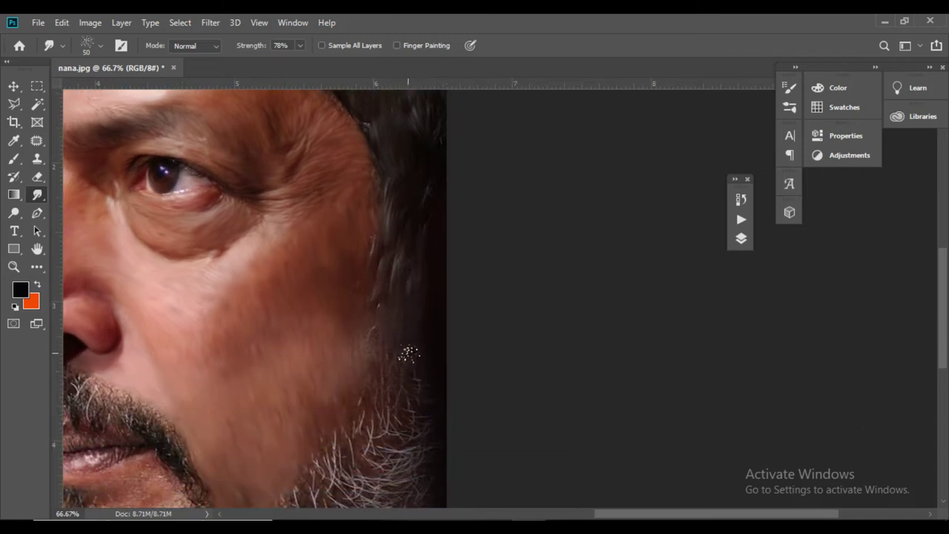
# Smudge the grey beard below the sideburn and across the back of the jaw into soft strands.
pyautogui.scroll(-3, 421, 364)
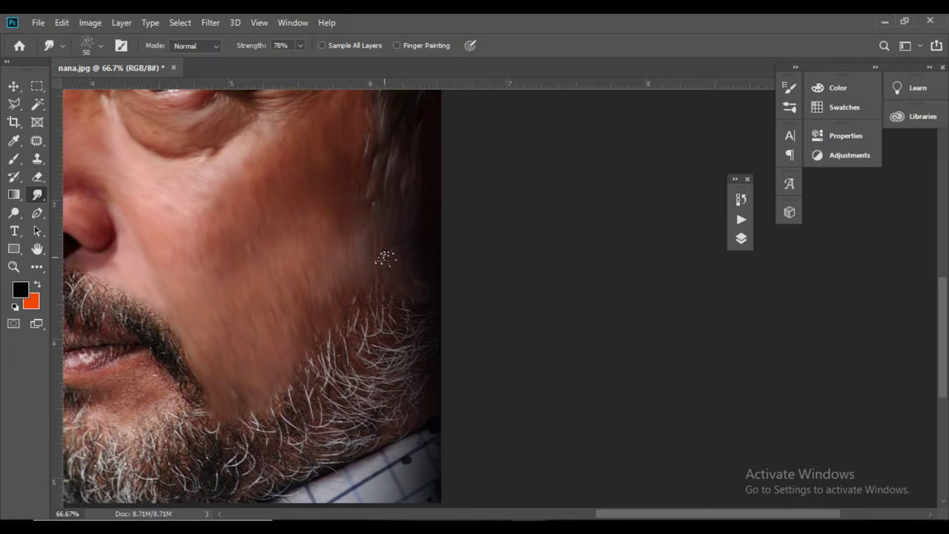
pyautogui.moveTo(390, 293)
pyautogui.mouseDown()
pyautogui.moveTo(381, 338)
pyautogui.moveTo(365, 326)
pyautogui.moveTo(353, 348)
pyautogui.moveTo(334, 335)
pyautogui.moveTo(321, 404)
pyautogui.moveTo(313, 401)
pyautogui.moveTo(375, 363)
pyautogui.moveTo(397, 316)
pyautogui.moveTo(403, 328)
pyautogui.moveTo(387, 336)
pyautogui.moveTo(384, 363)
pyautogui.moveTo(412, 378)
pyautogui.moveTo(373, 380)
pyautogui.mouseUp()
pyautogui.press('space')
pyautogui.moveTo(424, 388); pyautogui.dragTo(406, 322)
pyautogui.moveTo(348, 323)
pyautogui.mouseDown()
pyautogui.moveTo(374, 326)
pyautogui.moveTo(383, 311)
pyautogui.moveTo(388, 340)
pyautogui.mouseUp()
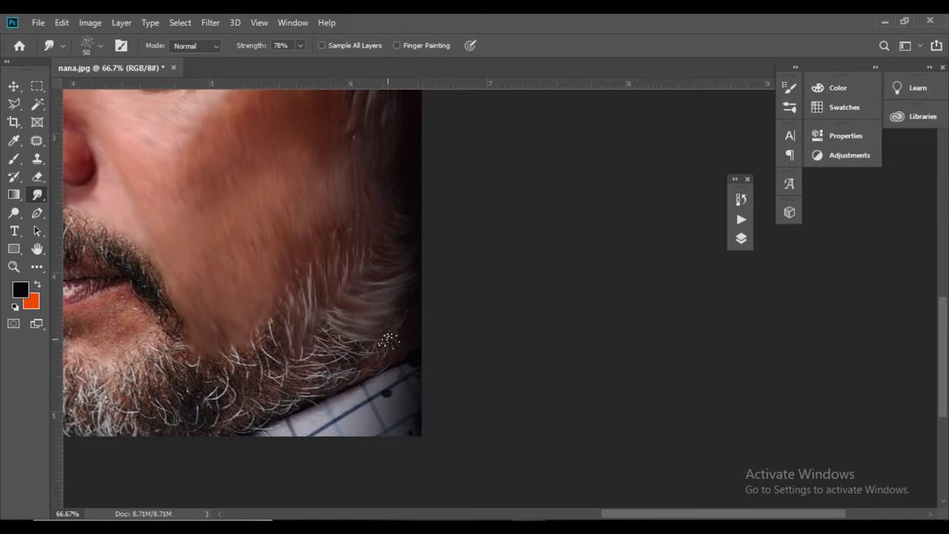
pyautogui.moveTo(315, 334)
pyautogui.mouseDown()
pyautogui.moveTo(346, 366)
pyautogui.moveTo(364, 343)
pyautogui.moveTo(377, 350)
pyautogui.moveTo(396, 289)
pyautogui.mouseUp()
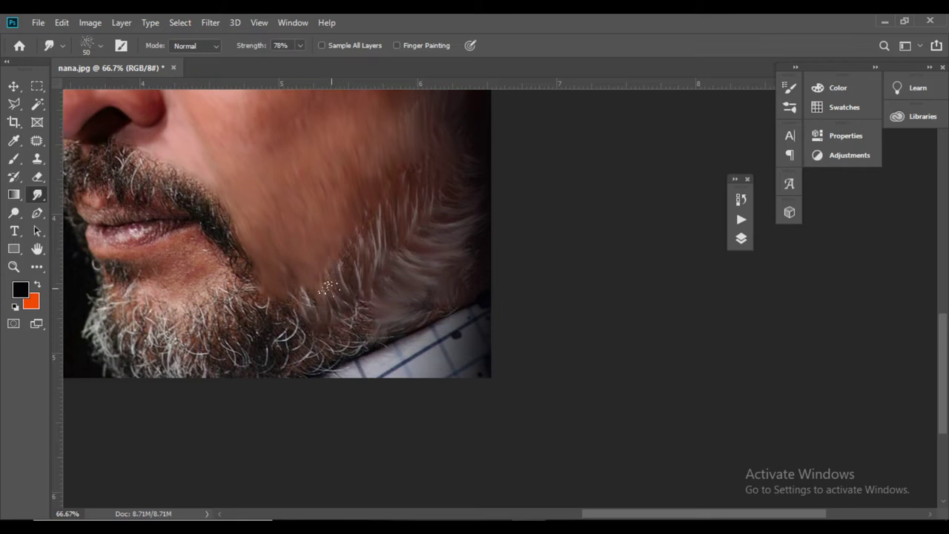
# Blend the beard hairs along the lower edge of the cheek towards the chin.
pyautogui.moveTo(329, 287); pyautogui.dragTo(332, 314)
pyautogui.moveTo(348, 244); pyautogui.dragTo(360, 295)
pyautogui.moveTo(356, 224); pyautogui.dragTo(360, 245)
pyautogui.moveTo(371, 323)
pyautogui.mouseDown()
pyautogui.moveTo(377, 293)
pyautogui.moveTo(362, 314)
pyautogui.moveTo(386, 286)
pyautogui.moveTo(337, 308)
pyautogui.moveTo(398, 271)
pyautogui.moveTo(446, 259)
pyautogui.mouseUp()
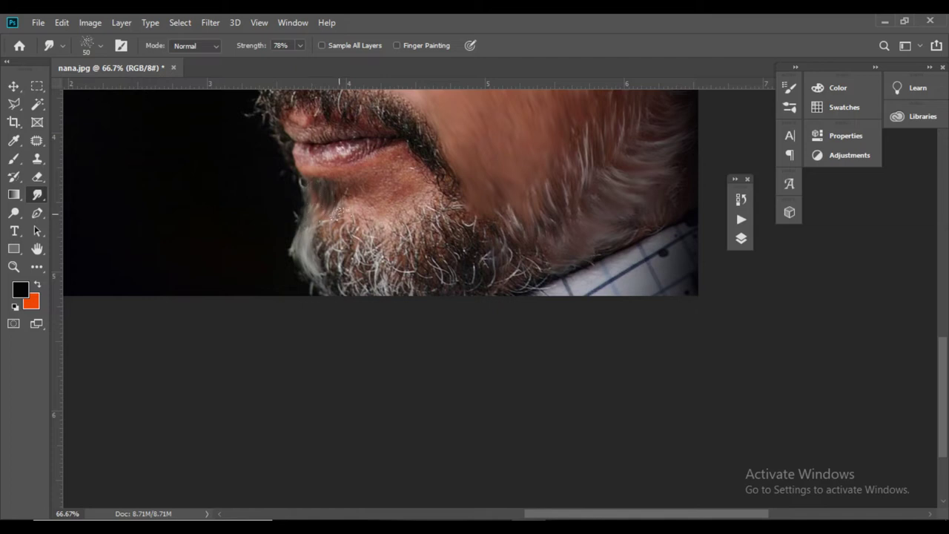
# Smudge the chin beard into soft downward strands from its front edge back to the dark patch below the mouth corner.
pyautogui.moveTo(339, 214)
pyautogui.mouseDown()
pyautogui.moveTo(320, 257)
pyautogui.moveTo(324, 240)
pyautogui.moveTo(330, 285)
pyautogui.moveTo(304, 248)
pyautogui.moveTo(340, 300)
pyautogui.mouseUp()
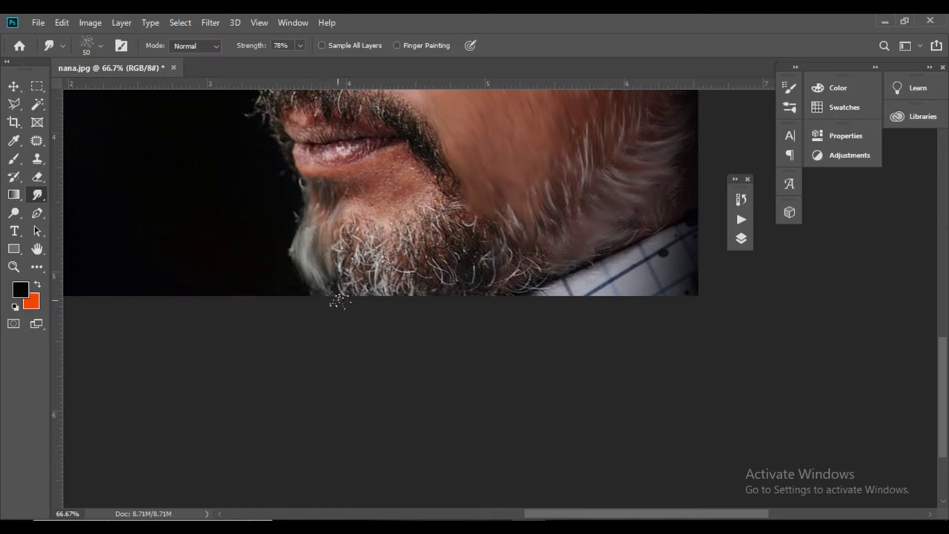
pyautogui.moveTo(337, 232)
pyautogui.mouseDown()
pyautogui.moveTo(335, 279)
pyautogui.moveTo(342, 247)
pyautogui.moveTo(337, 280)
pyautogui.moveTo(359, 249)
pyautogui.moveTo(345, 290)
pyautogui.moveTo(360, 244)
pyautogui.moveTo(364, 257)
pyautogui.moveTo(347, 294)
pyautogui.moveTo(327, 297)
pyautogui.mouseUp()
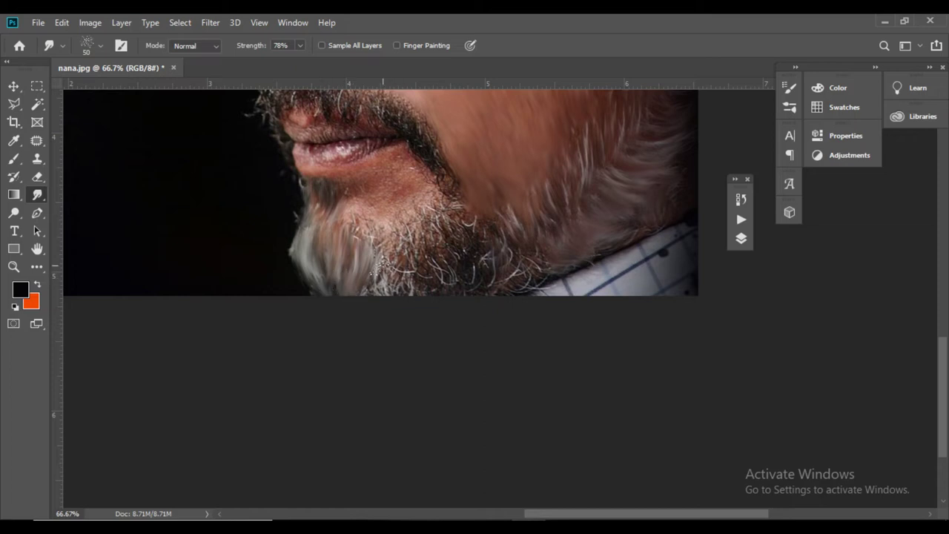
pyautogui.moveTo(383, 264); pyautogui.dragTo(387, 295)
pyautogui.moveTo(363, 229); pyautogui.dragTo(357, 249)
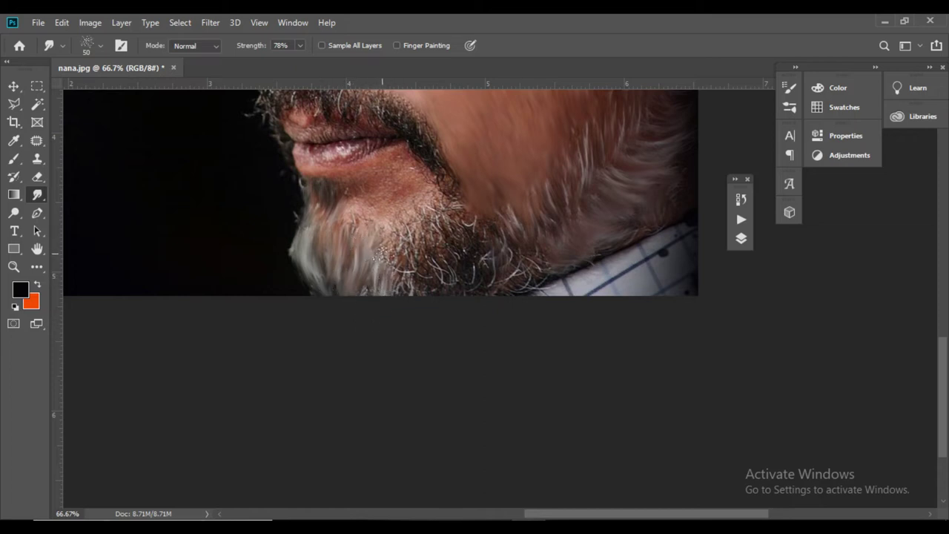
pyautogui.moveTo(400, 221)
pyautogui.mouseDown()
pyautogui.moveTo(408, 258)
pyautogui.moveTo(444, 217)
pyautogui.mouseUp()
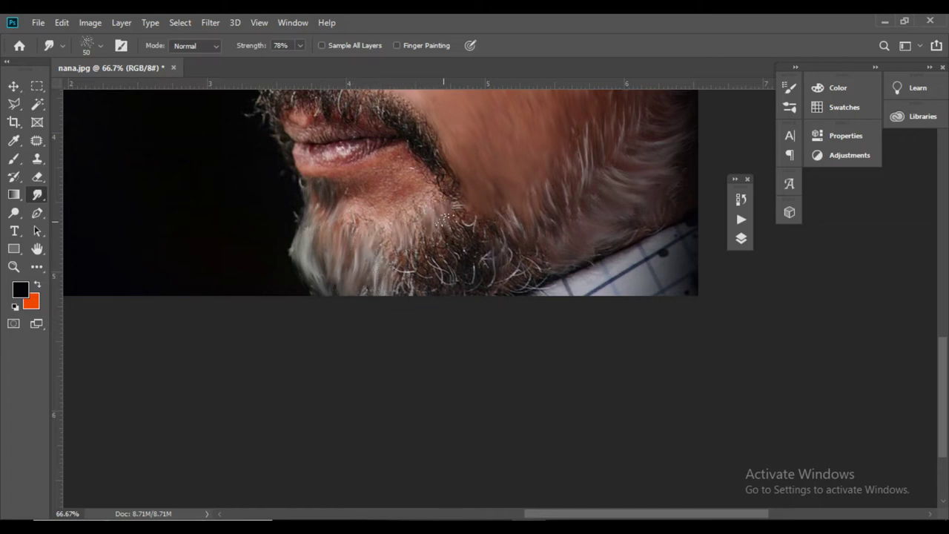
pyautogui.moveTo(422, 259)
pyautogui.mouseDown()
pyautogui.moveTo(465, 261)
pyautogui.moveTo(444, 237)
pyautogui.moveTo(464, 261)
pyautogui.moveTo(459, 226)
pyautogui.moveTo(481, 244)
pyautogui.moveTo(483, 229)
pyautogui.moveTo(492, 263)
pyautogui.moveTo(480, 287)
pyautogui.moveTo(472, 267)
pyautogui.moveTo(454, 292)
pyautogui.moveTo(438, 284)
pyautogui.moveTo(460, 289)
pyautogui.moveTo(454, 295)
pyautogui.moveTo(425, 268)
pyautogui.moveTo(405, 273)
pyautogui.moveTo(395, 295)
pyautogui.mouseUp()
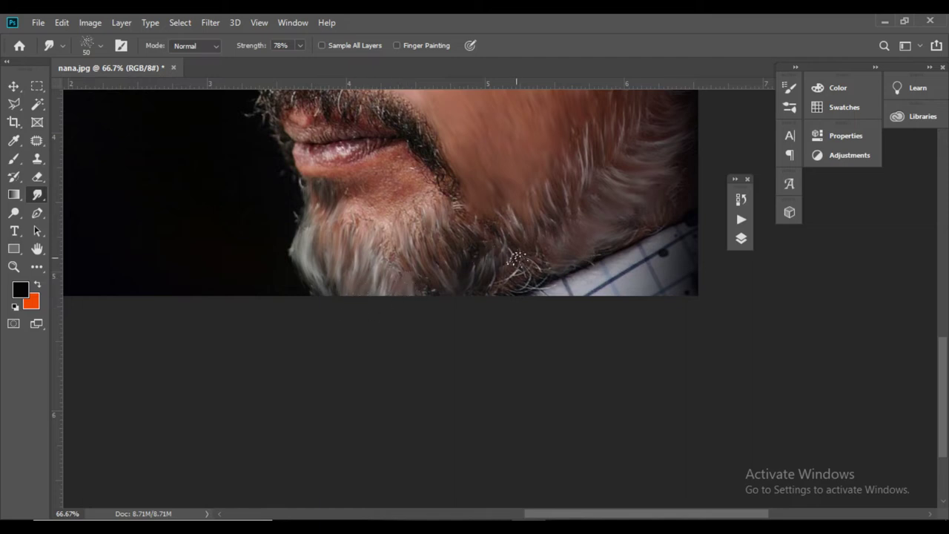
# Smooth the beard under the jaw and along the edge of the shirt collar.
pyautogui.moveTo(508, 264); pyautogui.dragTo(495, 280)
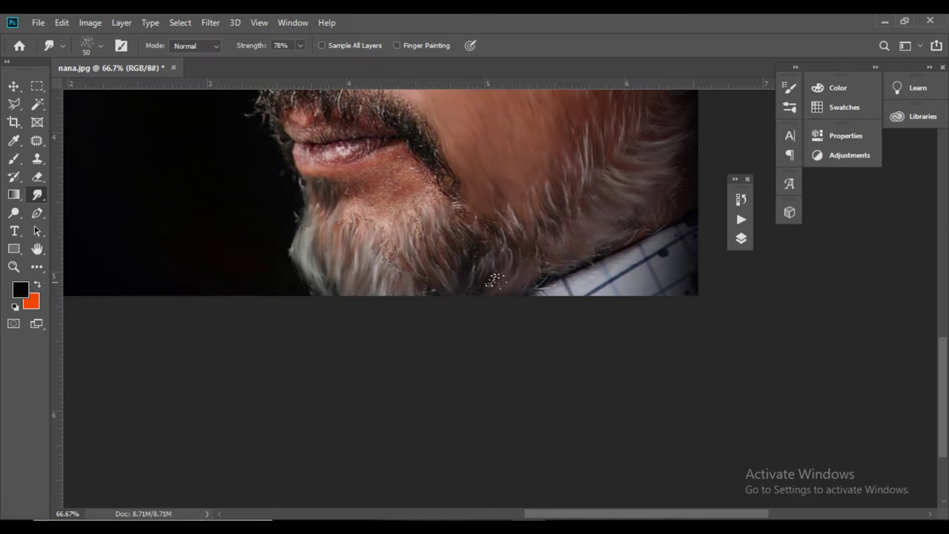
pyautogui.moveTo(537, 258)
pyautogui.mouseDown()
pyautogui.moveTo(536, 284)
pyautogui.moveTo(555, 265)
pyautogui.moveTo(568, 265)
pyautogui.moveTo(554, 280)
pyautogui.moveTo(645, 249)
pyautogui.mouseUp()
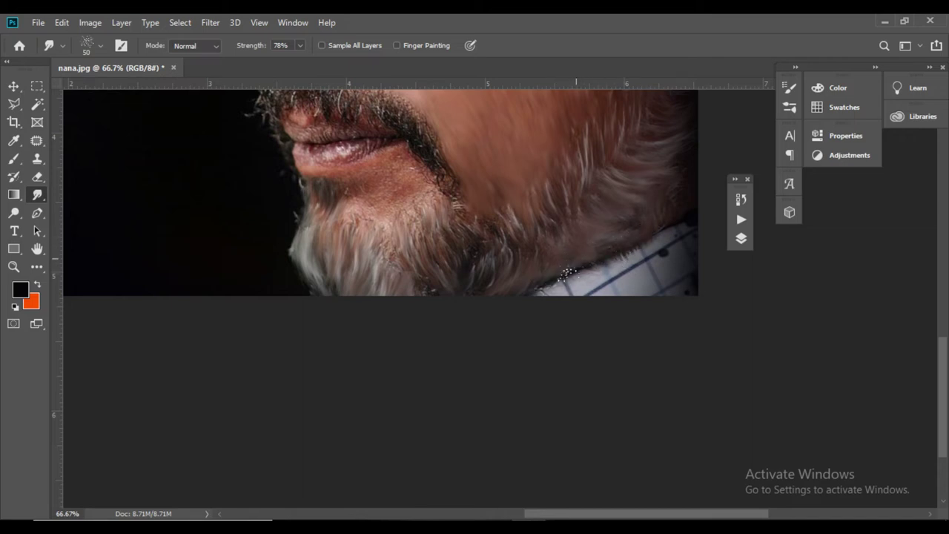
pyautogui.moveTo(571, 273); pyautogui.dragTo(551, 285)
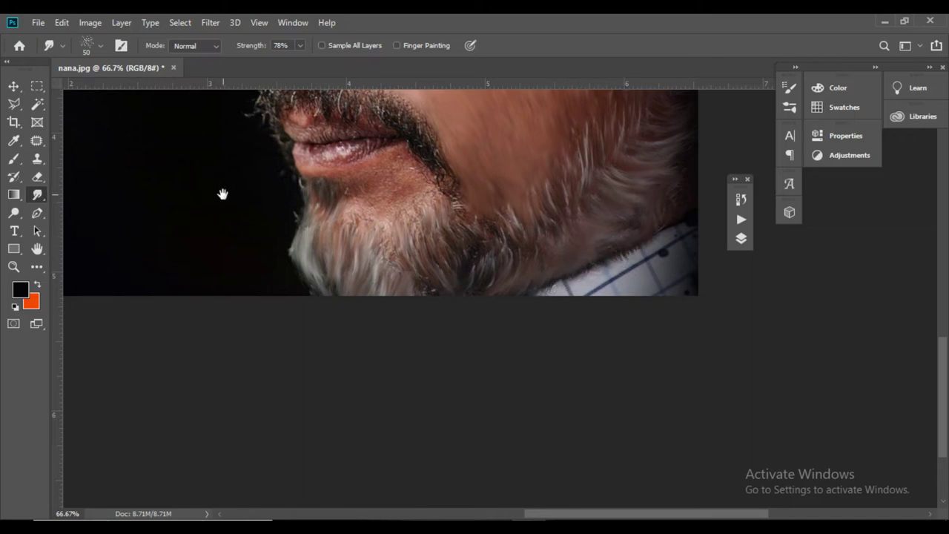
# Reduce the brush to 20 px and smudge the drooping end of the moustache beside the mouth corner.
pyautogui.moveTo(555, 222); pyautogui.dragTo(548, 221)
pyautogui.moveTo(418, 215); pyautogui.dragTo(436, 360)
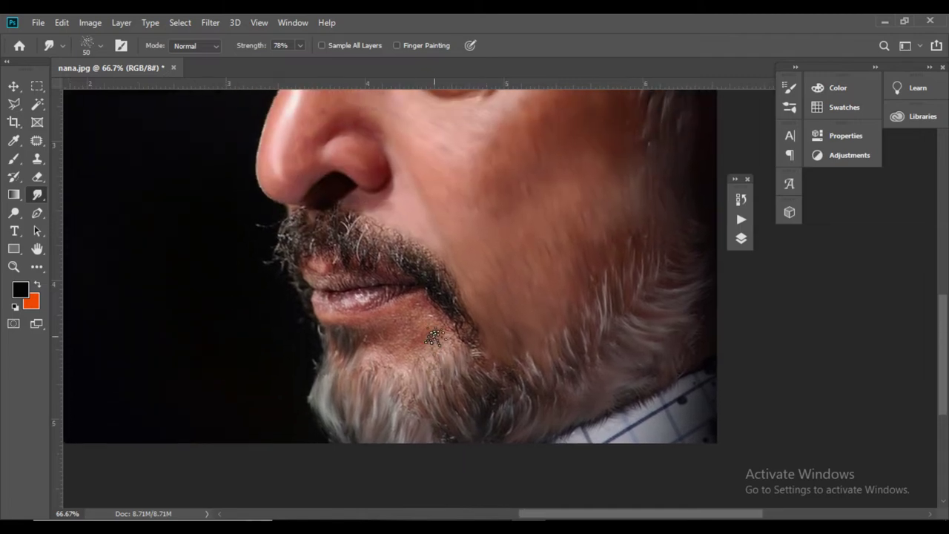
pyautogui.hotkey('ctrl', '+')
pyautogui.hotkey('ctrl', '+')
pyautogui.press('[')
pyautogui.moveTo(288, 244)
pyautogui.mouseDown()
pyautogui.moveTo(329, 292)
pyautogui.moveTo(310, 270)
pyautogui.moveTo(326, 277)
pyautogui.moveTo(319, 255)
pyautogui.moveTo(333, 302)
pyautogui.moveTo(323, 267)
pyautogui.moveTo(339, 255)
pyautogui.moveTo(351, 262)
pyautogui.moveTo(323, 282)
pyautogui.moveTo(307, 277)
pyautogui.moveTo(356, 308)
pyautogui.moveTo(371, 358)
pyautogui.moveTo(351, 341)
pyautogui.moveTo(370, 328)
pyautogui.moveTo(371, 299)
pyautogui.moveTo(402, 360)
pyautogui.moveTo(396, 383)
pyautogui.mouseUp()
pyautogui.press('[')
pyautogui.press('[')
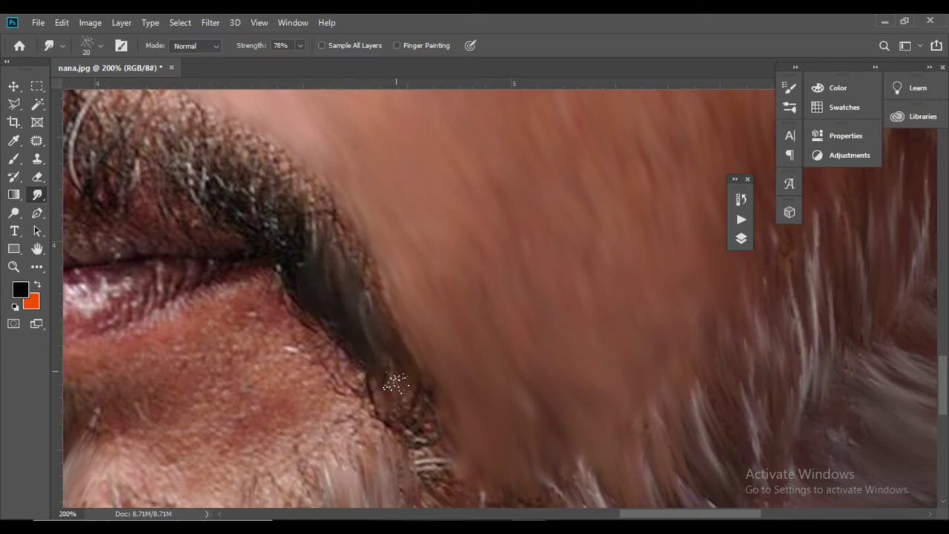
# Smudge the moustache above the upper lip into soft strands from the mouth corner to beneath the nostril.
pyautogui.moveTo(307, 310); pyautogui.dragTo(392, 399)
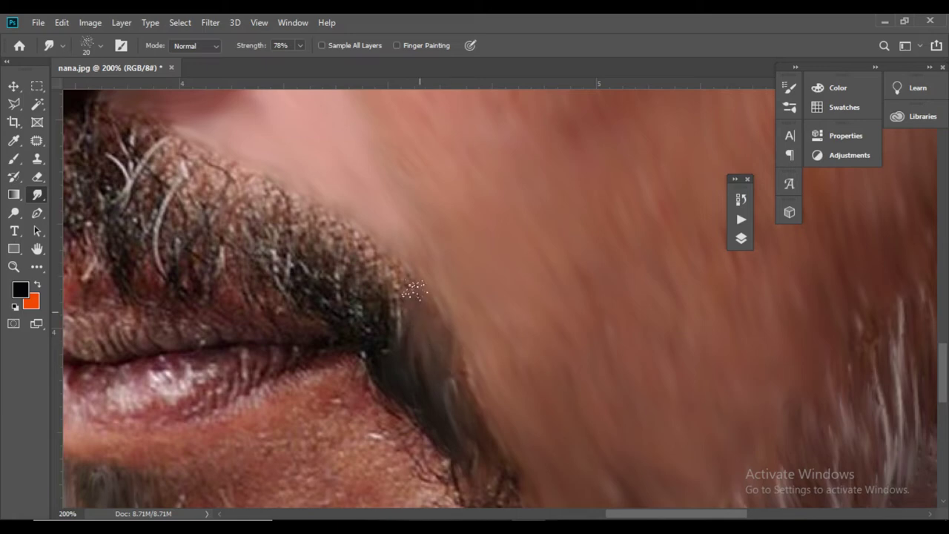
pyautogui.moveTo(381, 279)
pyautogui.mouseDown()
pyautogui.moveTo(372, 255)
pyautogui.moveTo(338, 242)
pyautogui.moveTo(318, 213)
pyautogui.mouseUp()
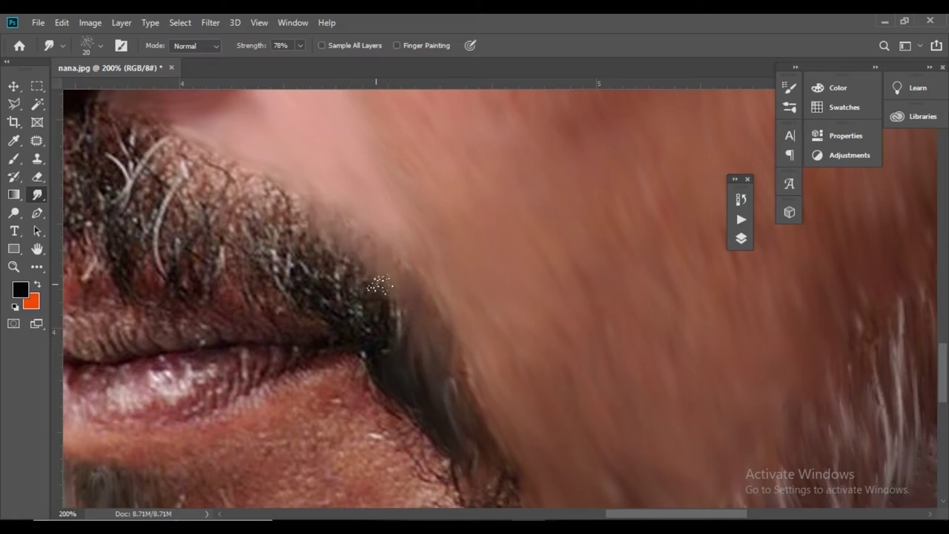
pyautogui.moveTo(381, 281)
pyautogui.mouseDown()
pyautogui.moveTo(362, 304)
pyautogui.moveTo(311, 269)
pyautogui.moveTo(343, 259)
pyautogui.moveTo(319, 267)
pyautogui.moveTo(366, 305)
pyautogui.moveTo(366, 368)
pyautogui.moveTo(379, 311)
pyautogui.mouseUp()
pyautogui.moveTo(309, 298)
pyautogui.mouseDown()
pyautogui.moveTo(360, 339)
pyautogui.moveTo(533, 358)
pyautogui.mouseUp()
pyautogui.moveTo(309, 182)
pyautogui.mouseDown()
pyautogui.moveTo(284, 279)
pyautogui.moveTo(277, 244)
pyautogui.moveTo(264, 290)
pyautogui.mouseUp()
pyautogui.moveTo(289, 206)
pyautogui.mouseDown()
pyautogui.moveTo(291, 293)
pyautogui.moveTo(327, 271)
pyautogui.moveTo(342, 278)
pyautogui.moveTo(365, 232)
pyautogui.moveTo(328, 280)
pyautogui.moveTo(345, 334)
pyautogui.moveTo(375, 278)
pyautogui.moveTo(374, 311)
pyautogui.moveTo(385, 249)
pyautogui.moveTo(394, 345)
pyautogui.moveTo(410, 298)
pyautogui.moveTo(433, 278)
pyautogui.moveTo(421, 362)
pyautogui.moveTo(384, 252)
pyautogui.moveTo(463, 300)
pyautogui.moveTo(456, 356)
pyautogui.moveTo(482, 327)
pyautogui.moveTo(529, 364)
pyautogui.moveTo(507, 280)
pyautogui.moveTo(487, 295)
pyautogui.mouseUp()
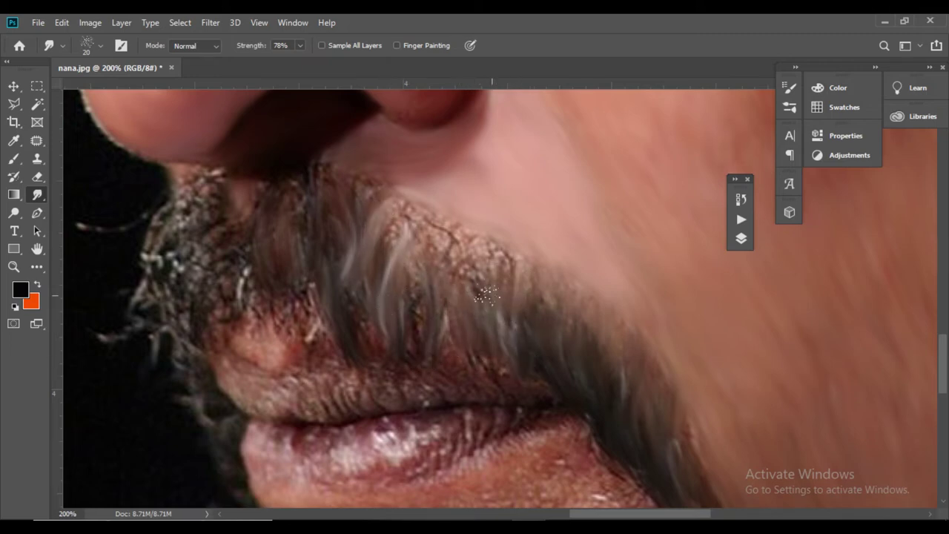
# Smudge the front of the moustache and the facial hair along the far side of the lips.
pyautogui.moveTo(216, 244)
pyautogui.mouseDown()
pyautogui.moveTo(172, 202)
pyautogui.moveTo(150, 253)
pyautogui.moveTo(190, 187)
pyautogui.moveTo(202, 215)
pyautogui.moveTo(163, 285)
pyautogui.moveTo(204, 258)
pyautogui.moveTo(185, 293)
pyautogui.moveTo(226, 267)
pyautogui.moveTo(239, 285)
pyautogui.moveTo(201, 297)
pyautogui.moveTo(174, 331)
pyautogui.moveTo(186, 329)
pyautogui.moveTo(191, 295)
pyautogui.mouseUp()
pyautogui.press('space')
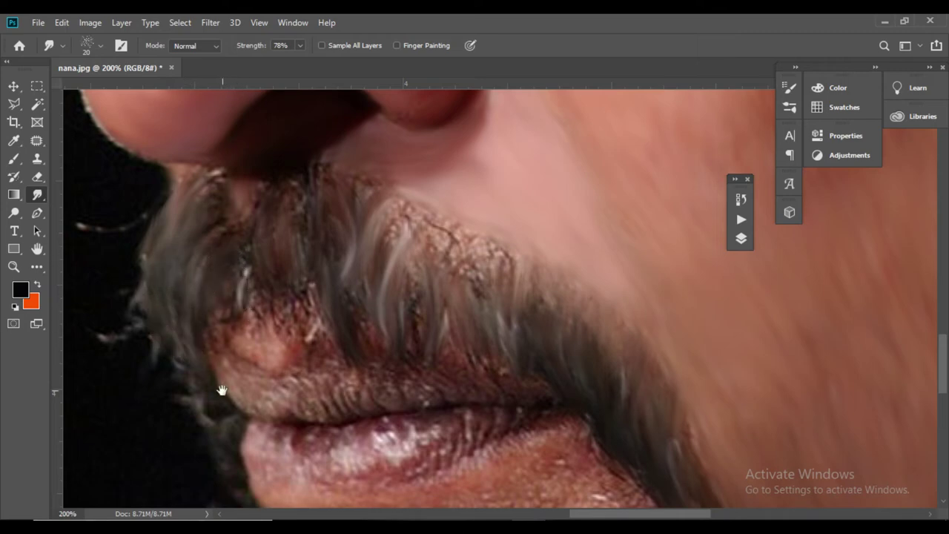
pyautogui.moveTo(230, 387); pyautogui.dragTo(231, 268)
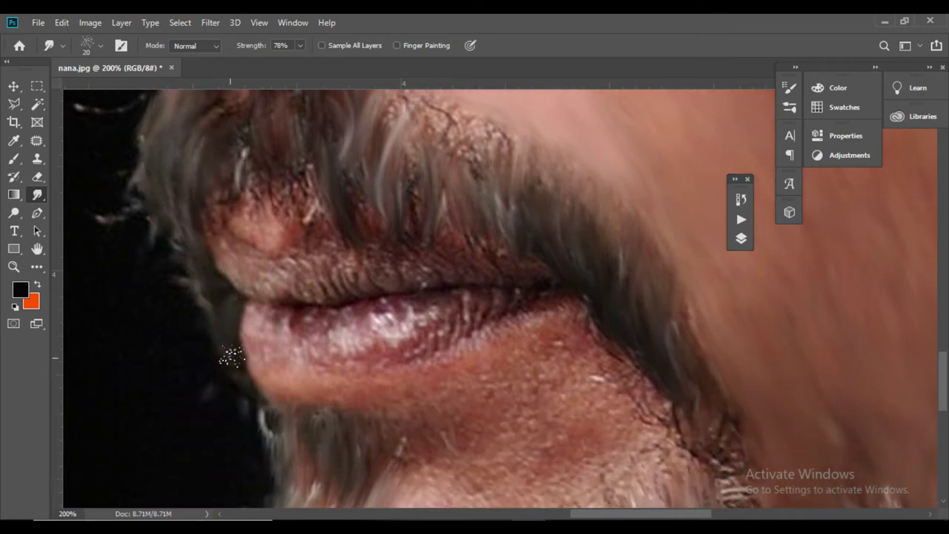
pyautogui.moveTo(269, 400); pyautogui.dragTo(266, 304)
pyautogui.moveTo(218, 278); pyautogui.dragTo(328, 375)
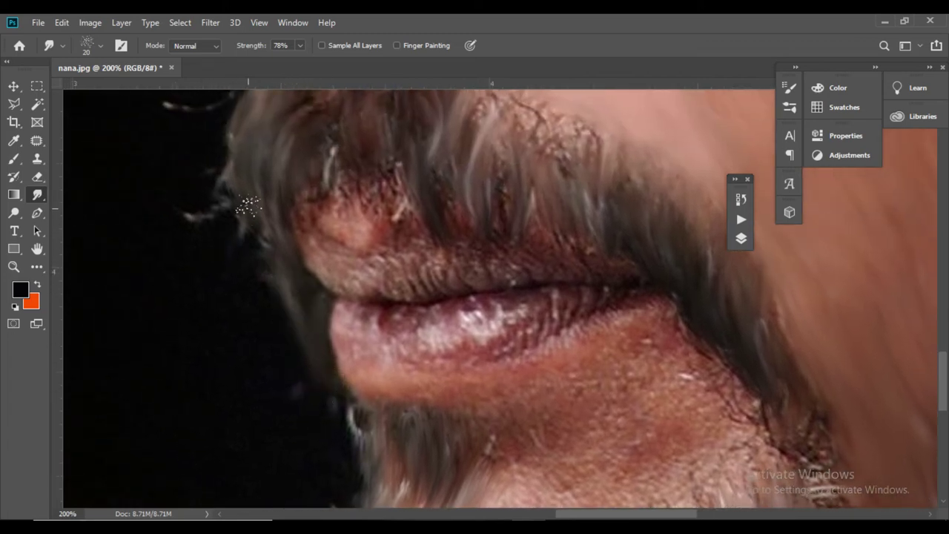
# Smudge the stray hairs at the far edge of the moustache into soft strands against the dark background.
pyautogui.scroll(3, 215, 239)
pyautogui.moveTo(215, 240); pyautogui.dragTo(193, 316)
pyautogui.moveTo(236, 261); pyautogui.dragTo(257, 330)
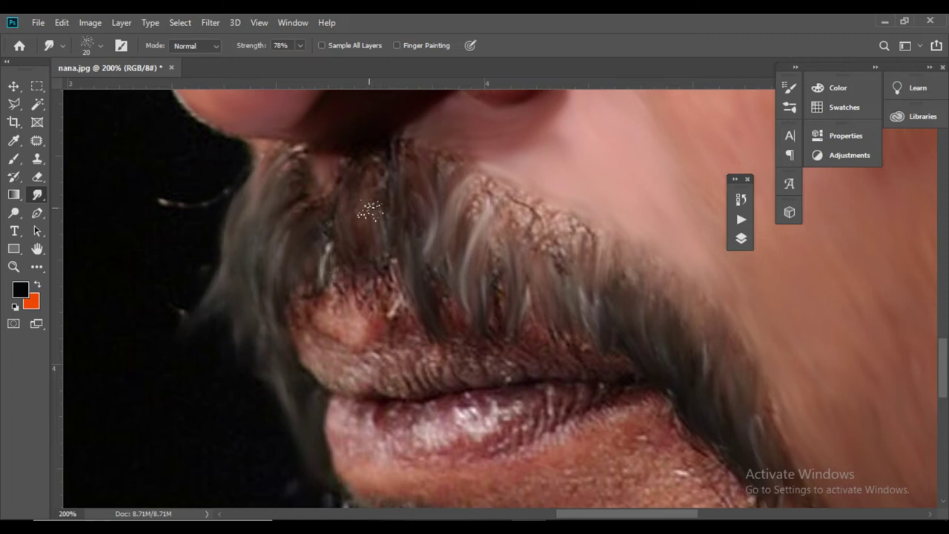
# Switch the Smudge tool to the solid 2054 px slanted brush tip and reduce its size to 10 px.
pyautogui.click(120, 45)
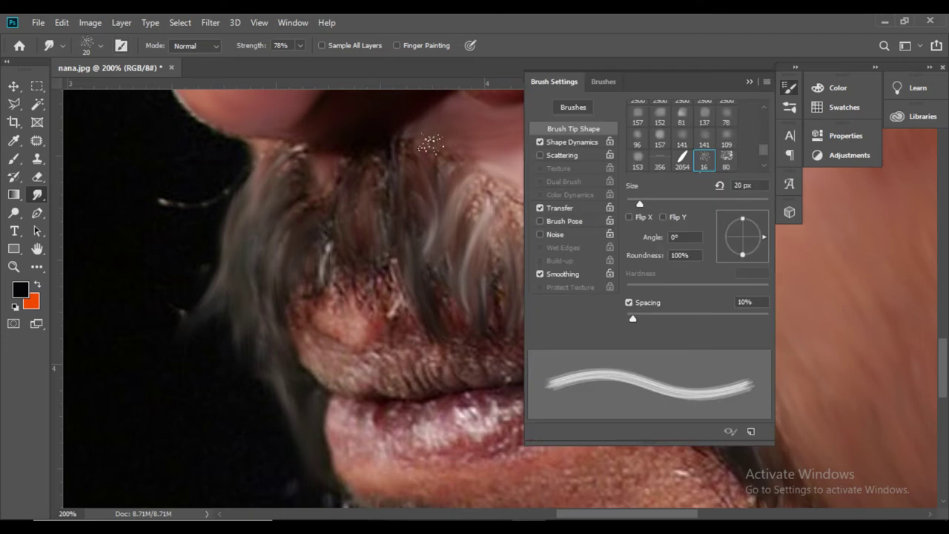
pyautogui.click(682, 157)
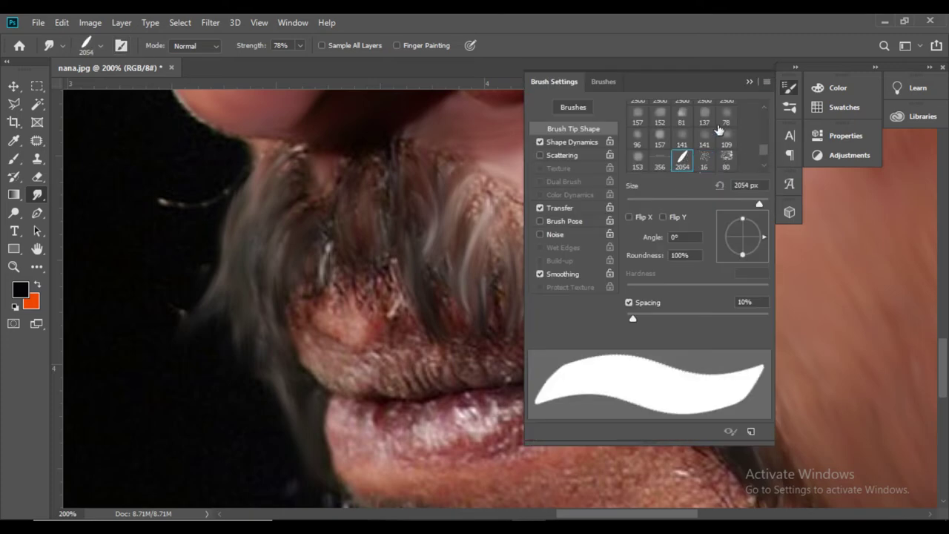
pyautogui.click(748, 81)
pyautogui.press('[')
pyautogui.press('[')
pyautogui.press('[')
pyautogui.press('[')
pyautogui.press('[')
pyautogui.press('[')
pyautogui.press('[')
pyautogui.press('[')
pyautogui.press('[')
pyautogui.press('[')
pyautogui.press('[')
pyautogui.press('[')
pyautogui.press('[')
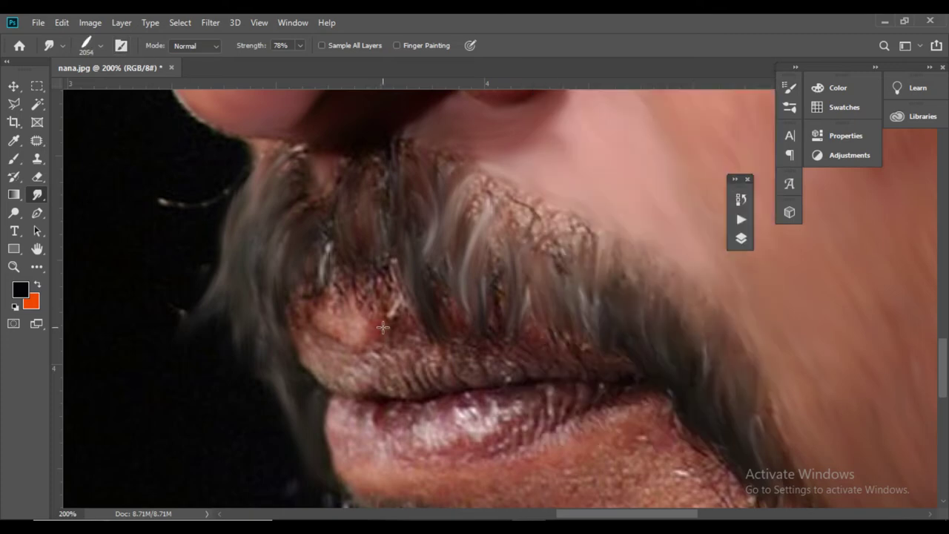
pyautogui.press('[')
pyautogui.press('[')
pyautogui.press('[')
pyautogui.press('[')
pyautogui.press('[')
pyautogui.press('[')
pyautogui.press('[')
pyautogui.press('[')
pyautogui.press('[')
pyautogui.press('[')
pyautogui.press('[')
pyautogui.press('[')
pyautogui.press('[')
pyautogui.press('[')
pyautogui.press('[')
pyautogui.press('[')
pyautogui.press('[')
pyautogui.press('[')
pyautogui.press('[')
pyautogui.press('[')
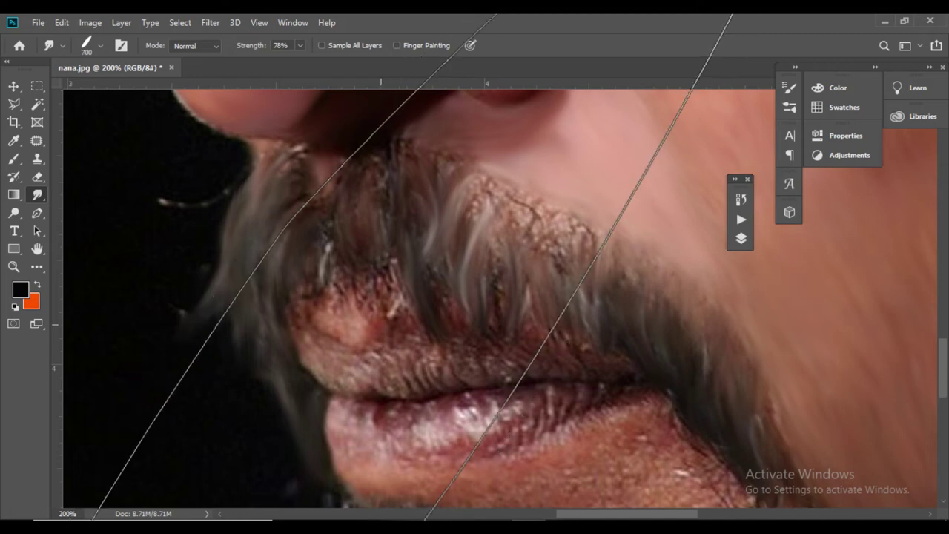
pyautogui.press('[')
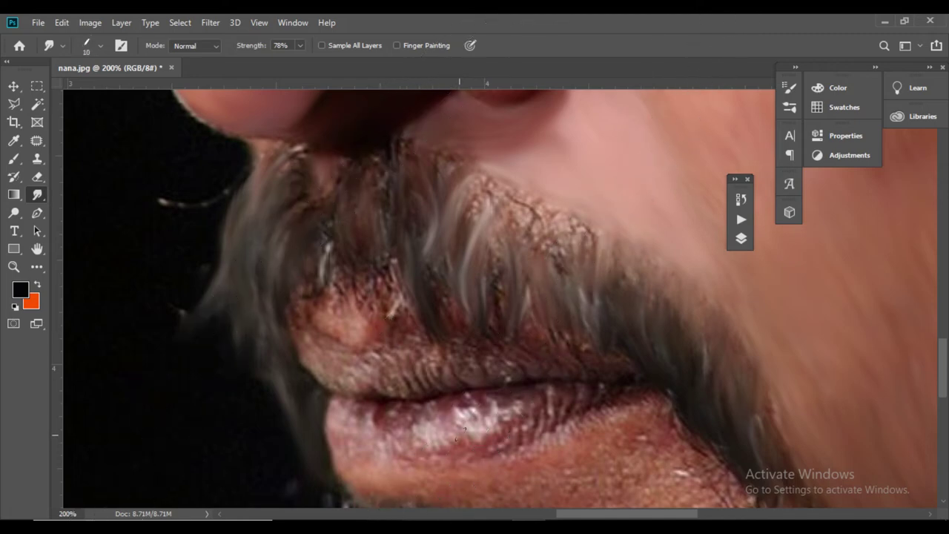
# Lower the smudge strength to 40% and smooth the skin just beneath the edge of the lower lip.
pyautogui.scroll(-2, 445, 374)
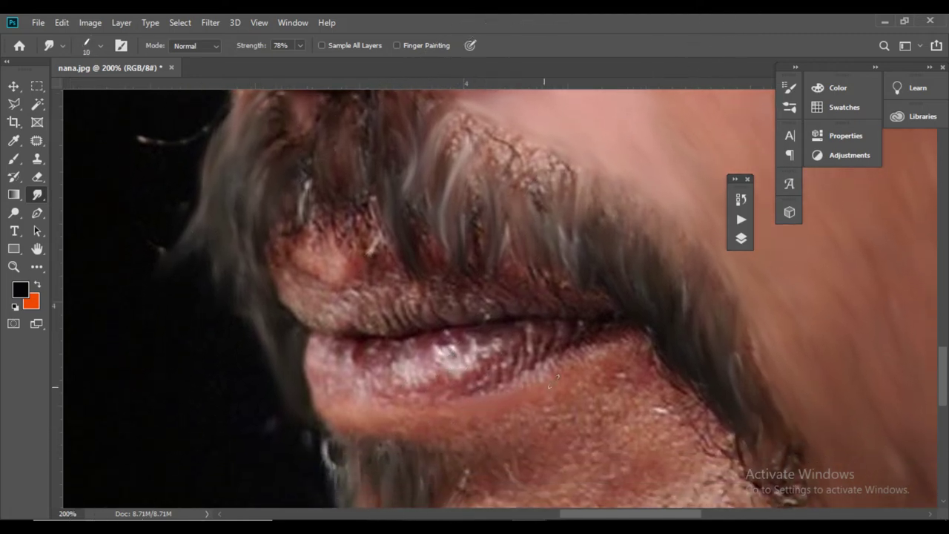
pyautogui.click(300, 45)
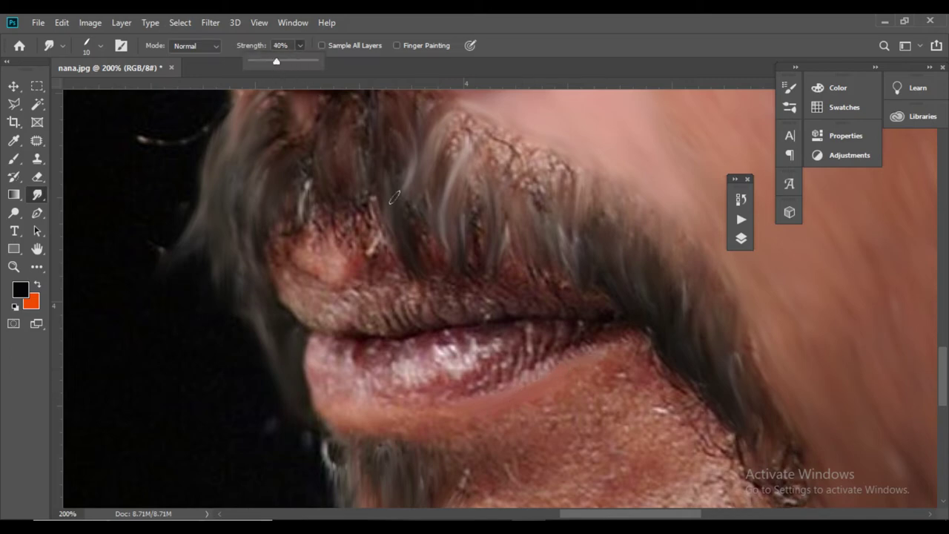
pyautogui.click(396, 419)
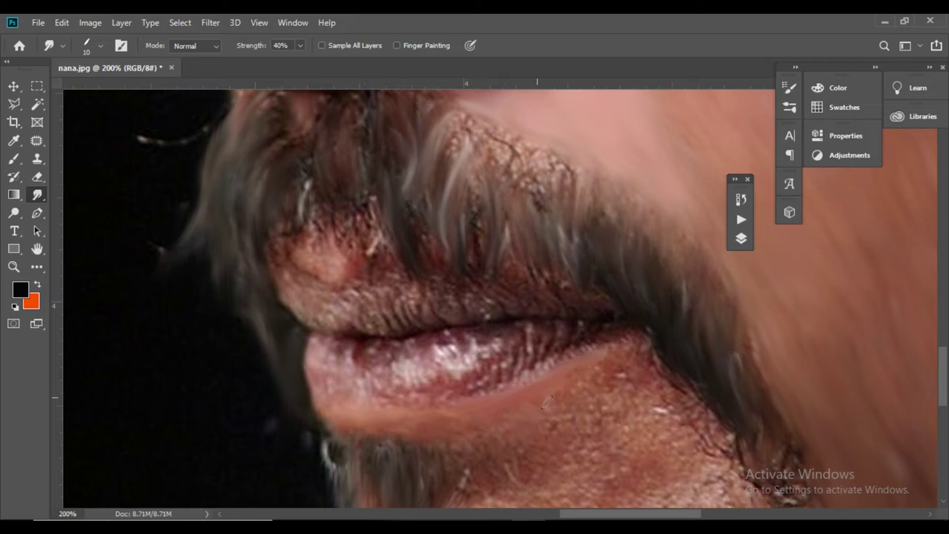
# Set the smudge strength to 55% and smooth the skin below the mouth corner beside the drooping moustache end.
pyautogui.click(301, 49)
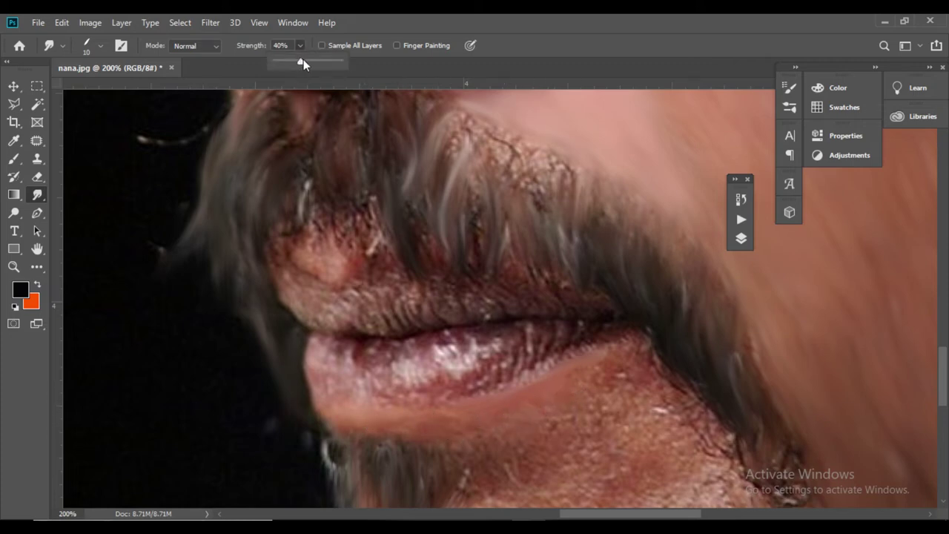
pyautogui.moveTo(303, 59); pyautogui.dragTo(310, 61)
pyautogui.click(639, 402)
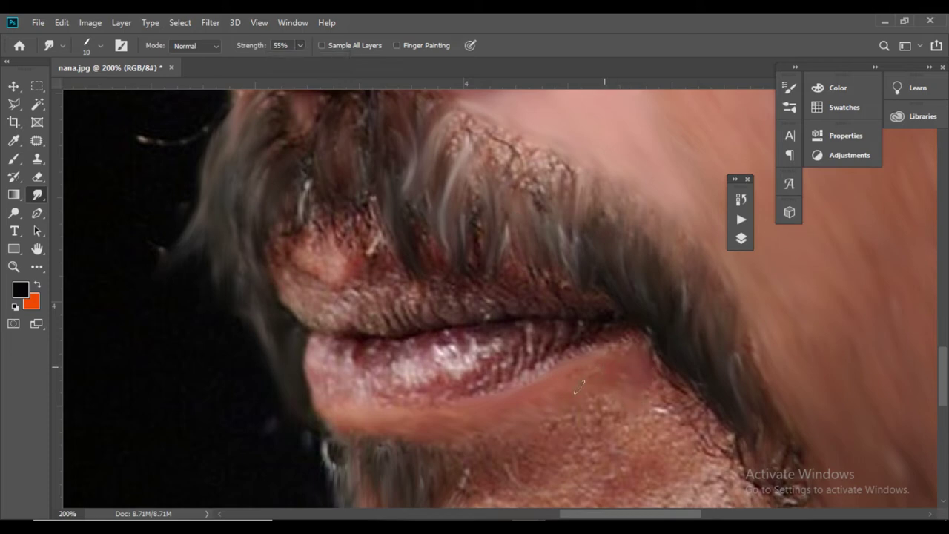
pyautogui.moveTo(655, 418)
pyautogui.mouseDown()
pyautogui.moveTo(660, 387)
pyautogui.moveTo(687, 407)
pyautogui.mouseUp()
pyautogui.moveTo(606, 436); pyautogui.dragTo(636, 359)
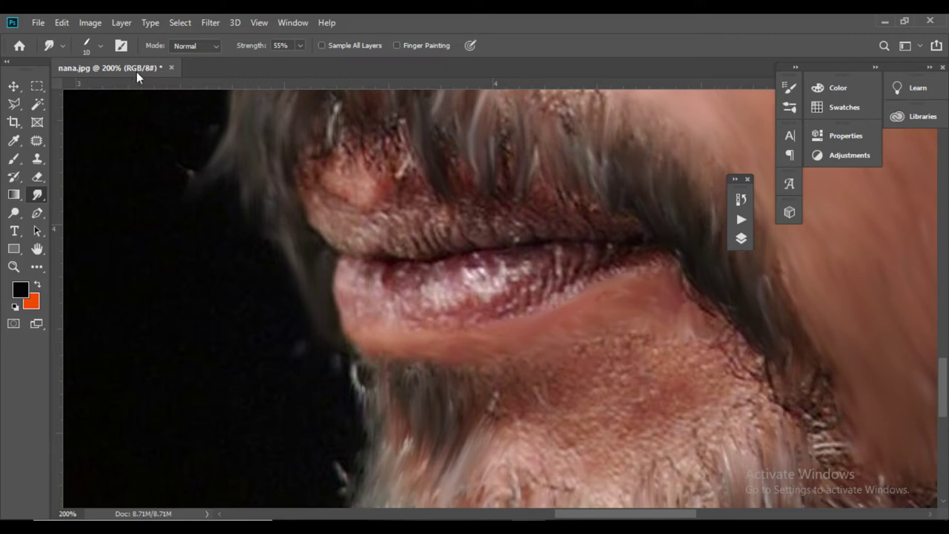
# Rotate the brush tip, set the smudge strength to 68% and smooth the chin skin from the lower lip to the beard.
pyautogui.click(122, 46)
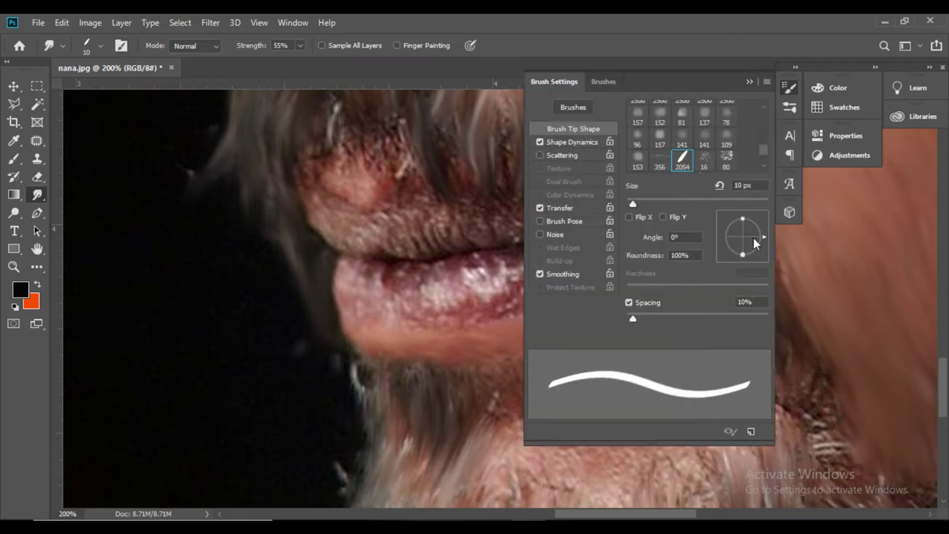
pyautogui.click(750, 82)
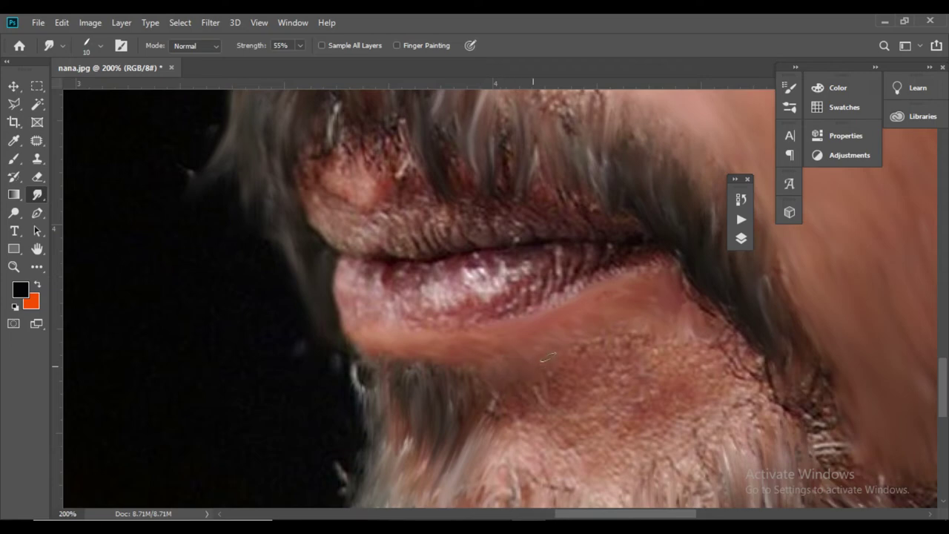
pyautogui.click(300, 46)
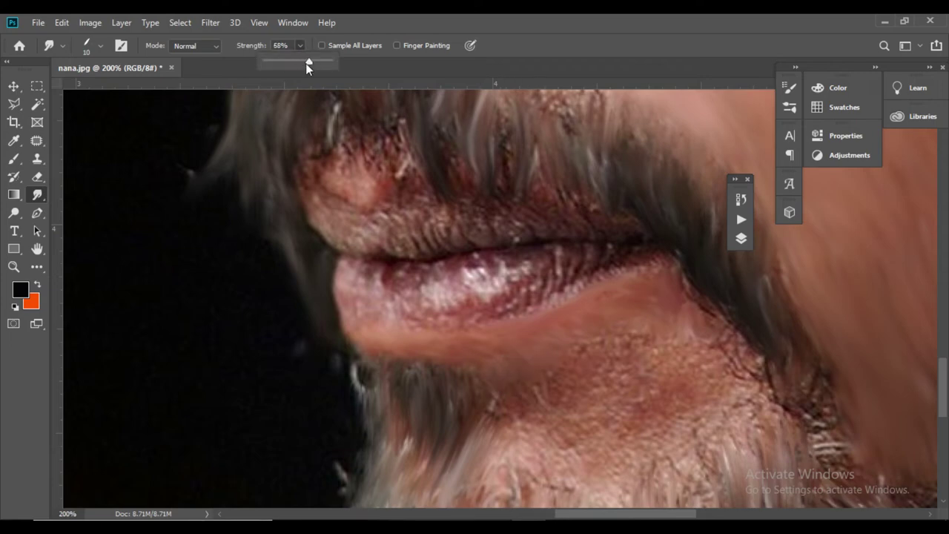
pyautogui.click(485, 401)
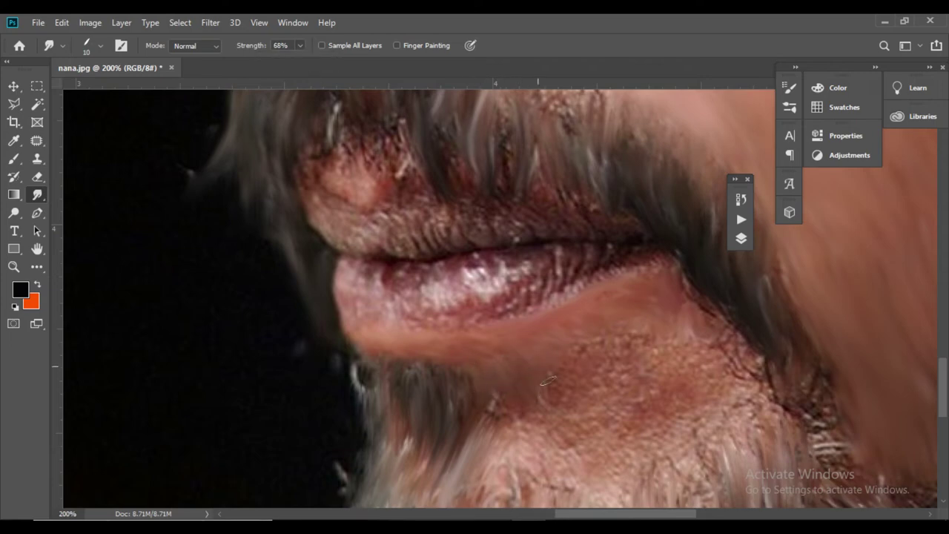
pyautogui.moveTo(547, 381)
pyautogui.mouseDown()
pyautogui.moveTo(579, 364)
pyautogui.moveTo(598, 369)
pyautogui.moveTo(624, 356)
pyautogui.moveTo(616, 348)
pyautogui.moveTo(653, 324)
pyautogui.mouseUp()
pyautogui.scroll(-2, 695, 339)
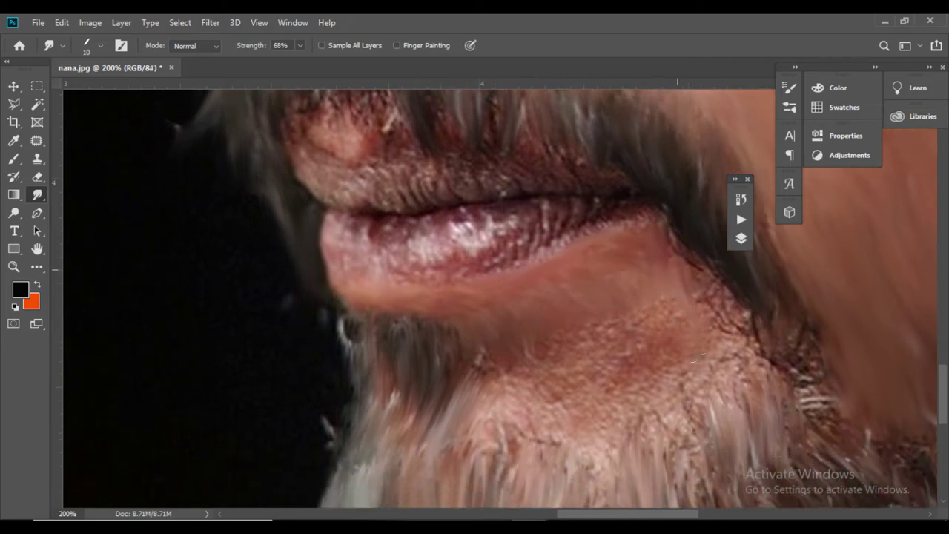
pyautogui.moveTo(697, 322)
pyautogui.mouseDown()
pyautogui.moveTo(676, 310)
pyautogui.moveTo(667, 340)
pyautogui.moveTo(655, 336)
pyautogui.moveTo(639, 355)
pyautogui.moveTo(630, 316)
pyautogui.moveTo(616, 317)
pyautogui.moveTo(578, 381)
pyautogui.moveTo(549, 336)
pyautogui.moveTo(528, 386)
pyautogui.moveTo(484, 355)
pyautogui.moveTo(487, 387)
pyautogui.moveTo(519, 349)
pyautogui.moveTo(511, 370)
pyautogui.mouseUp()
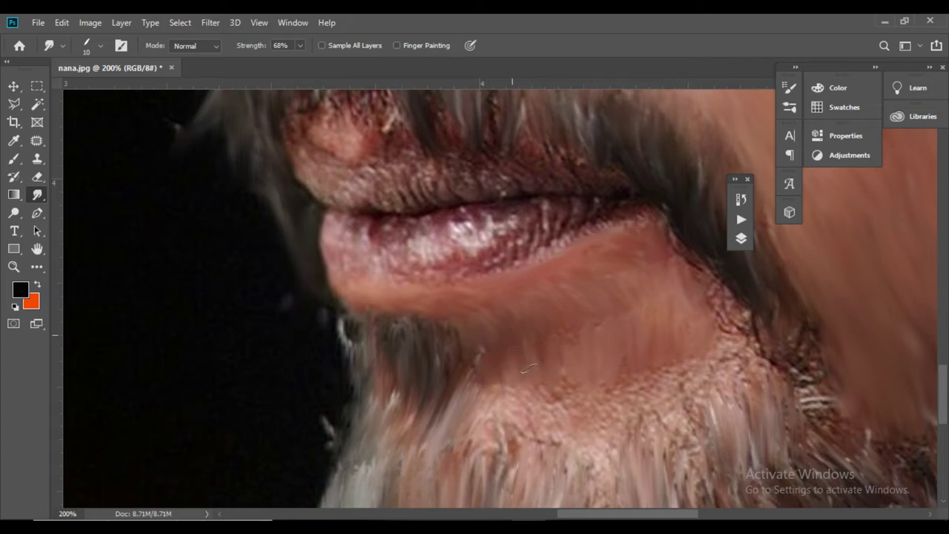
pyautogui.moveTo(648, 301)
pyautogui.mouseDown()
pyautogui.moveTo(704, 293)
pyautogui.moveTo(730, 315)
pyautogui.moveTo(707, 332)
pyautogui.moveTo(745, 359)
pyautogui.moveTo(766, 351)
pyautogui.moveTo(715, 344)
pyautogui.moveTo(712, 378)
pyautogui.moveTo(686, 419)
pyautogui.moveTo(653, 397)
pyautogui.moveTo(654, 371)
pyautogui.moveTo(607, 437)
pyautogui.moveTo(570, 400)
pyautogui.moveTo(536, 431)
pyautogui.moveTo(524, 393)
pyautogui.moveTo(486, 406)
pyautogui.mouseUp()
pyautogui.moveTo(573, 443)
pyautogui.mouseDown()
pyautogui.moveTo(600, 465)
pyautogui.moveTo(630, 428)
pyautogui.moveTo(667, 435)
pyautogui.moveTo(699, 408)
pyautogui.moveTo(727, 415)
pyautogui.moveTo(705, 358)
pyautogui.mouseUp()
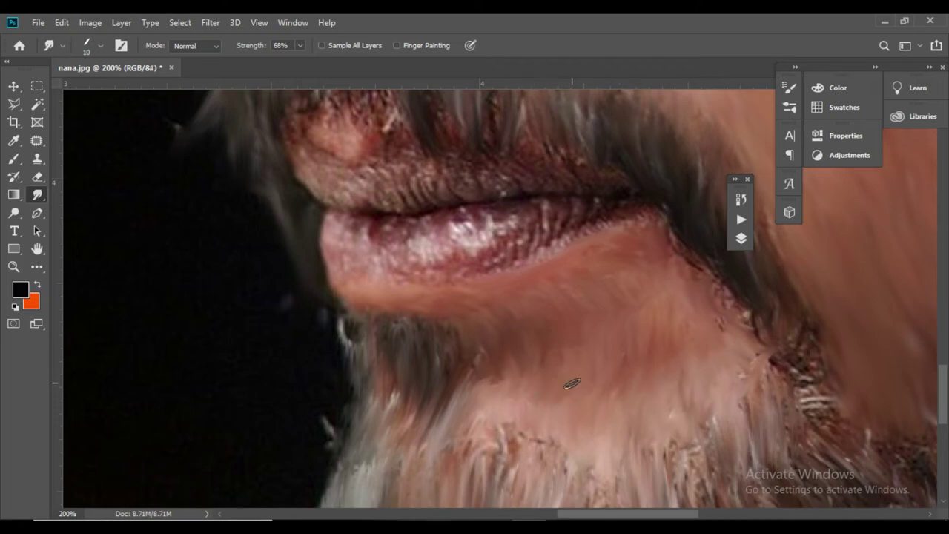
# Smudge the texture of the upper and lower lips and soften the hairs at the top of the chin beard.
pyautogui.hotkey('ctrl', '-')
pyautogui.hotkey('ctrl', '-')
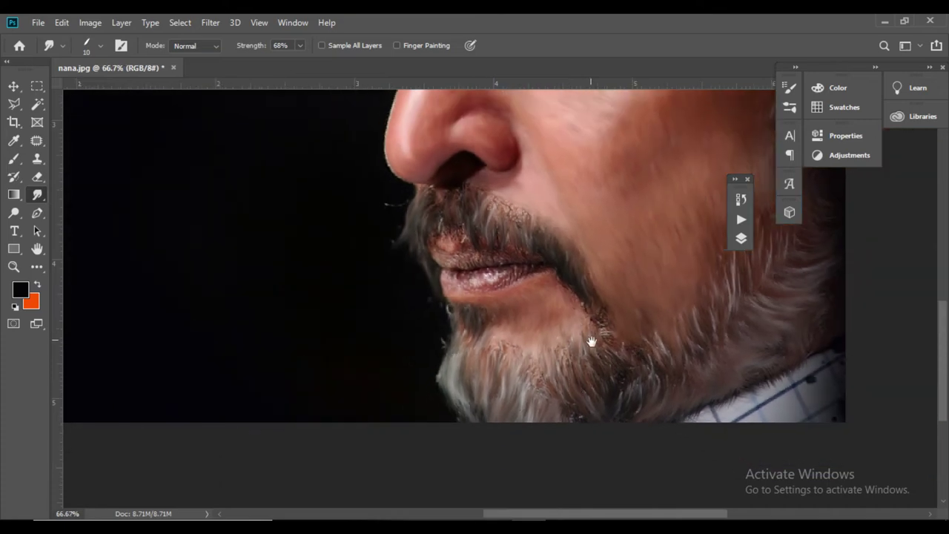
pyautogui.moveTo(591, 343); pyautogui.dragTo(551, 332)
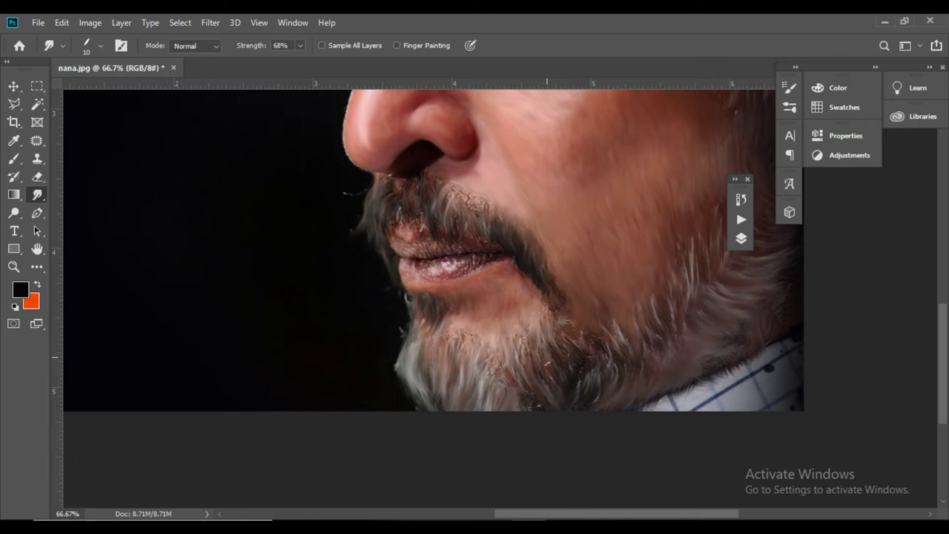
pyautogui.moveTo(526, 331); pyautogui.dragTo(506, 383)
pyautogui.moveTo(430, 272); pyautogui.dragTo(459, 311)
# Touch up the moustache beneath the nose and the beard around the chin with small smudge strokes.
pyautogui.hotkey('ctrl', '+')
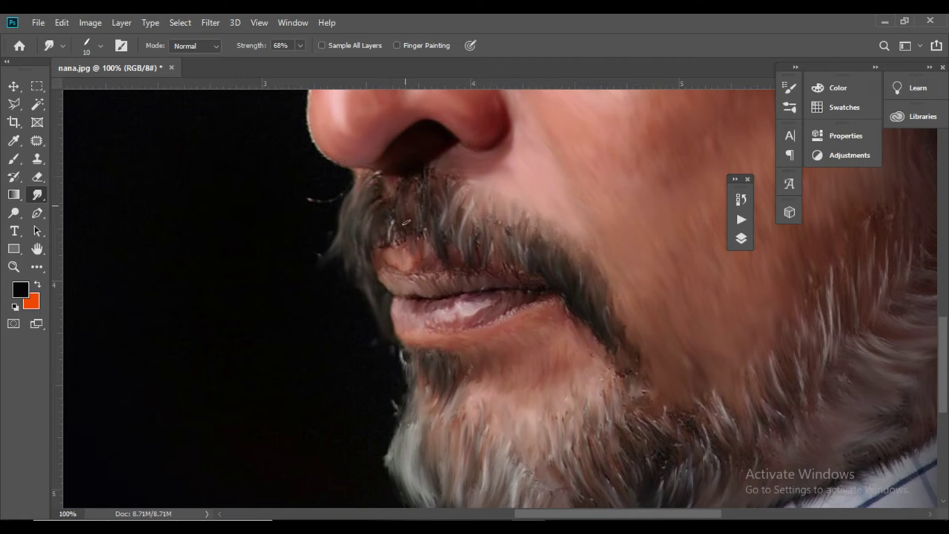
pyautogui.moveTo(395, 180)
pyautogui.mouseDown()
pyautogui.moveTo(403, 245)
pyautogui.moveTo(419, 264)
pyautogui.mouseUp()
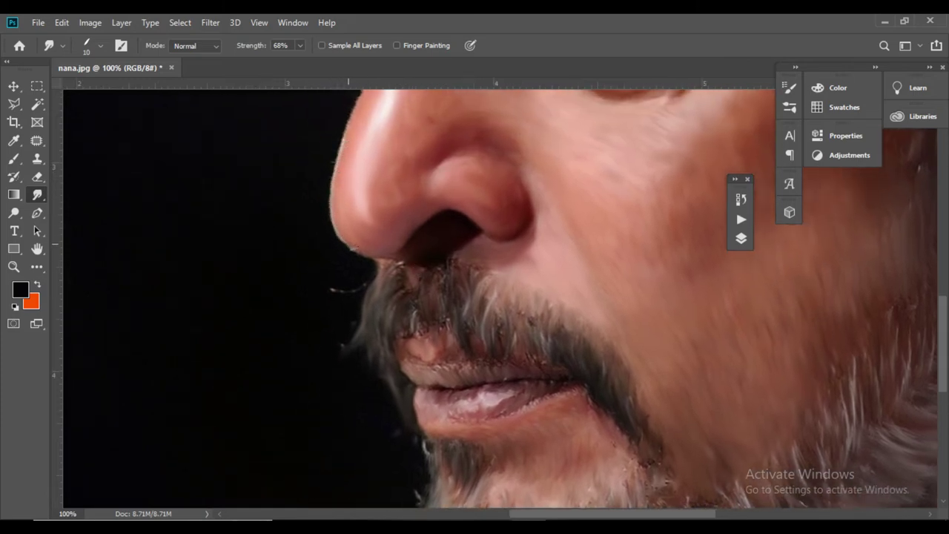
pyautogui.moveTo(517, 326); pyautogui.dragTo(489, 232)
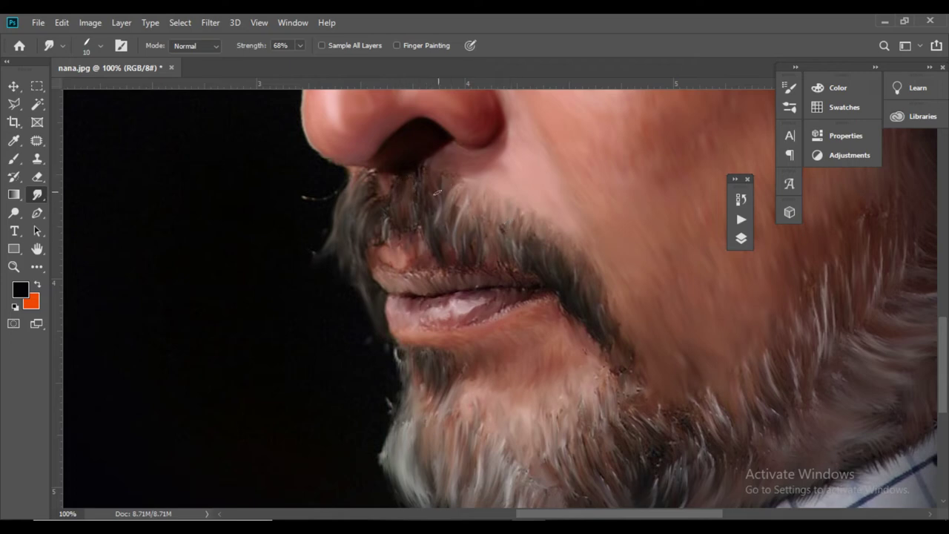
pyautogui.moveTo(485, 301); pyautogui.dragTo(452, 260)
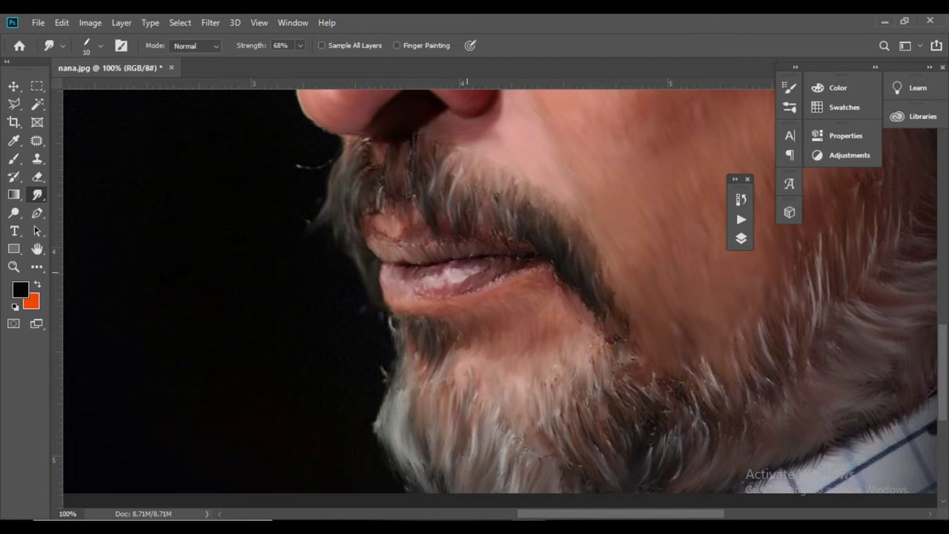
pyautogui.moveTo(563, 295); pyautogui.dragTo(464, 252)
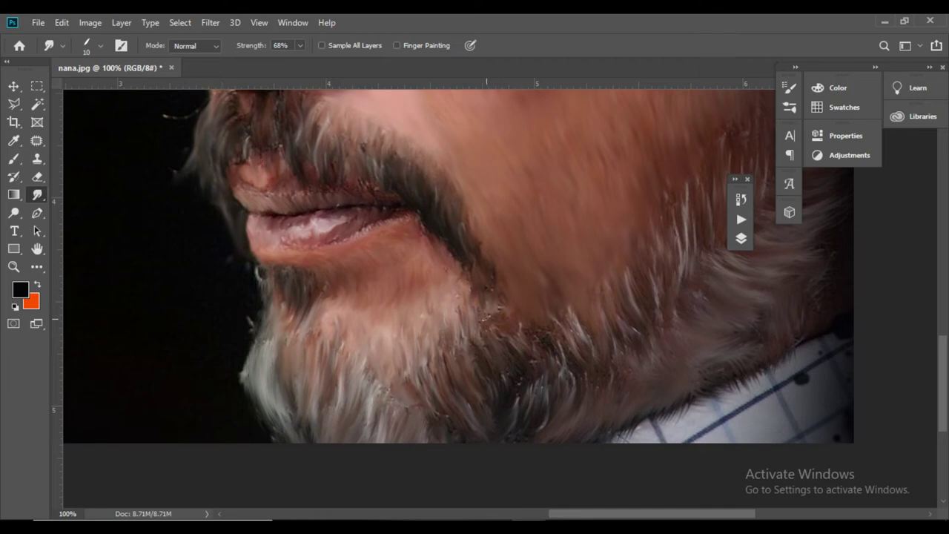
pyautogui.moveTo(582, 295); pyautogui.dragTo(538, 333)
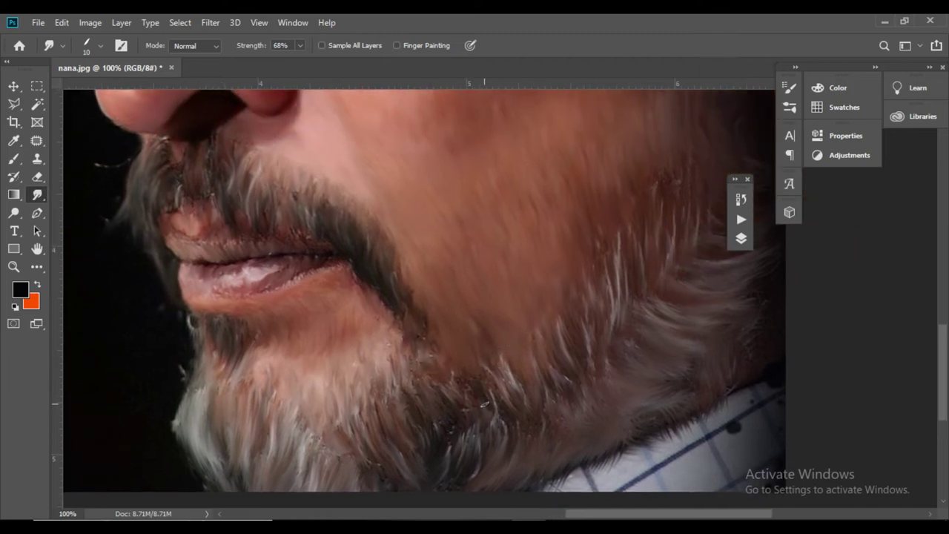
# Enlarge the brush to 35 px and smudge the checked shirt collar and its border with the beard.
pyautogui.moveTo(517, 447); pyautogui.dragTo(409, 311)
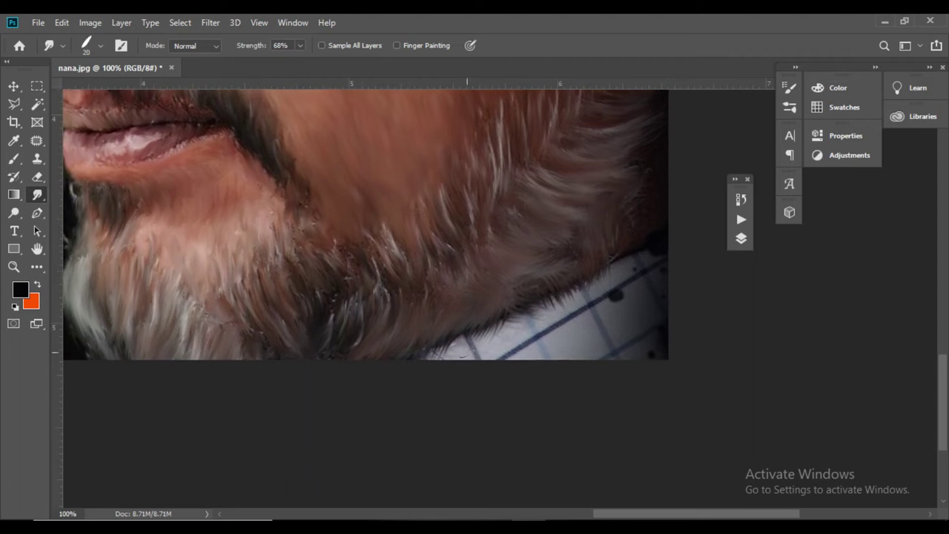
pyautogui.press(']')
pyautogui.press(']')
pyautogui.press(']')
pyautogui.moveTo(459, 343)
pyautogui.mouseDown()
pyautogui.moveTo(443, 360)
pyautogui.moveTo(456, 374)
pyautogui.mouseUp()
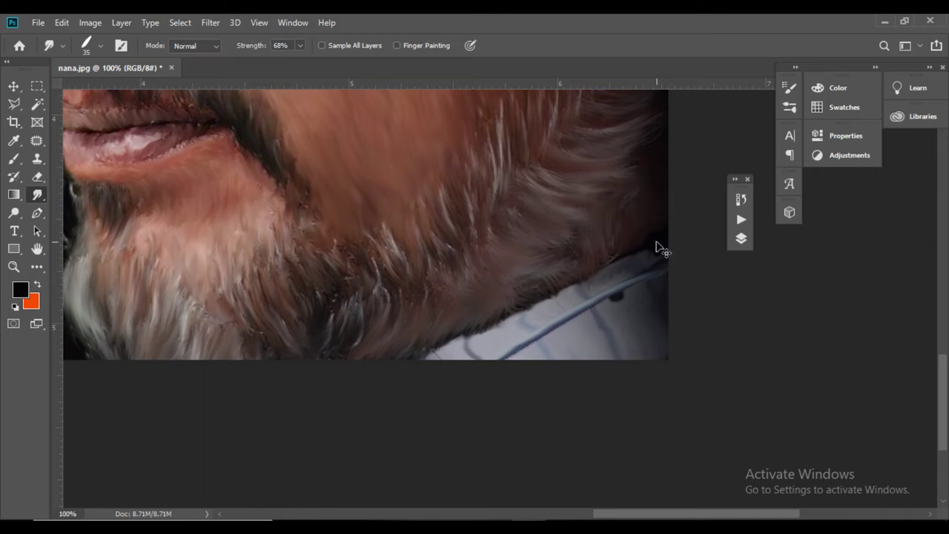
# Lower the smudge strength to 29% and blend the skin of the cheek between the nose and the sideburn.
pyautogui.hotkey('ctrl', '-')
pyautogui.hotkey('ctrl', '-')
pyautogui.hotkey('ctrl', '-')
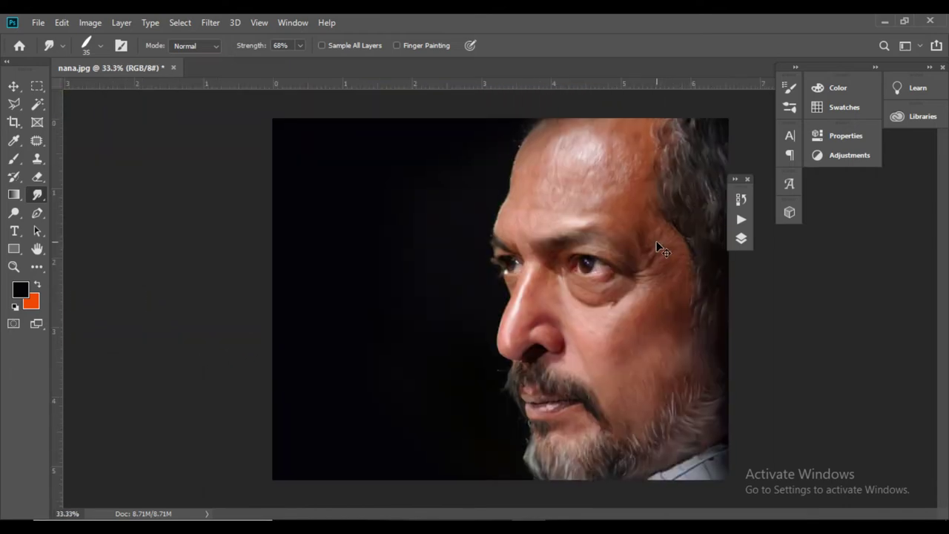
pyautogui.hotkey('ctrl', '+')
pyautogui.moveTo(366, 384); pyautogui.dragTo(275, 286)
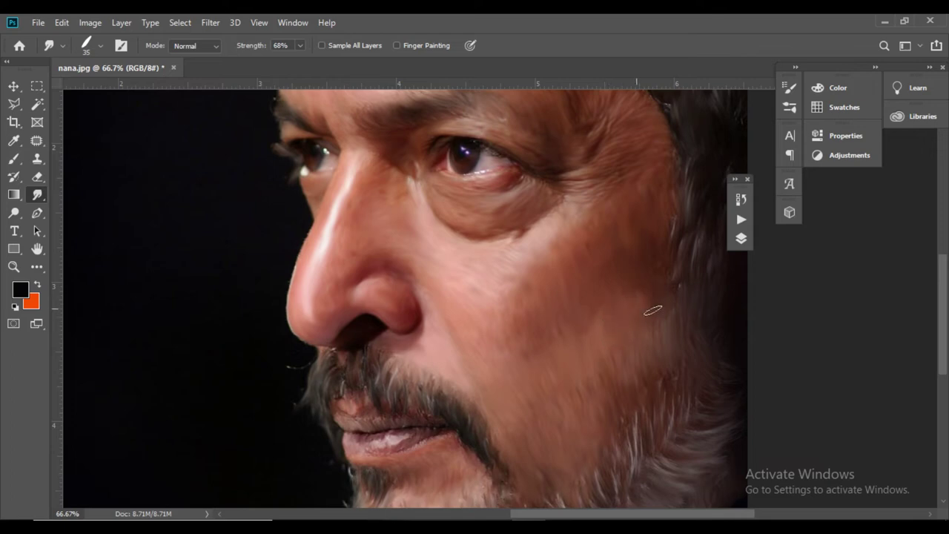
pyautogui.click(302, 44)
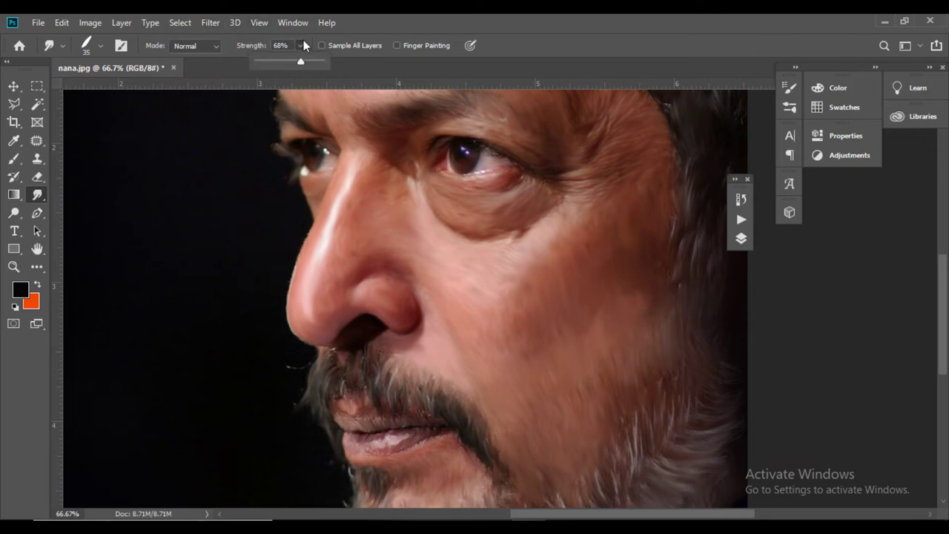
pyautogui.moveTo(283, 66); pyautogui.dragTo(276, 61)
pyautogui.click(608, 320)
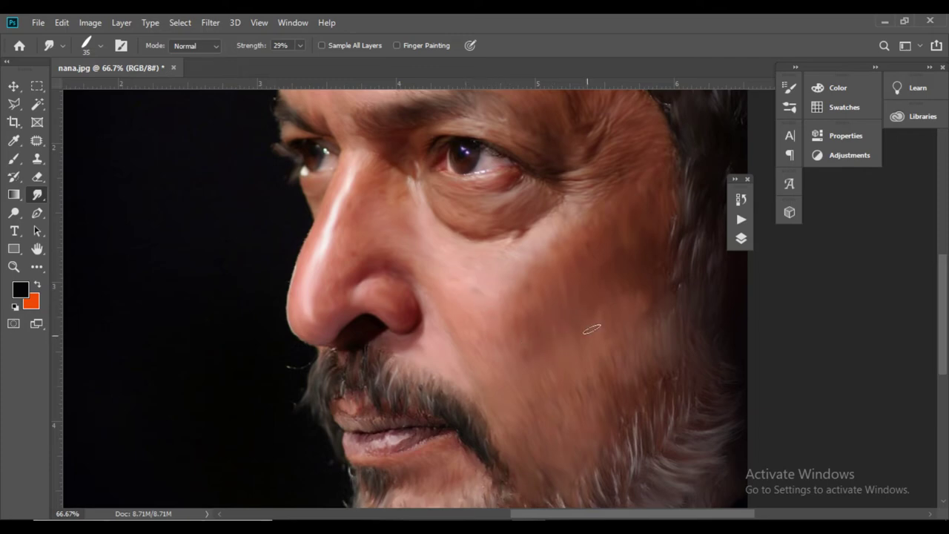
# Enlarge the smudge brush to 80 px and blend the skin texture and highlight across the forehead.
pyautogui.moveTo(634, 228); pyautogui.dragTo(625, 382)
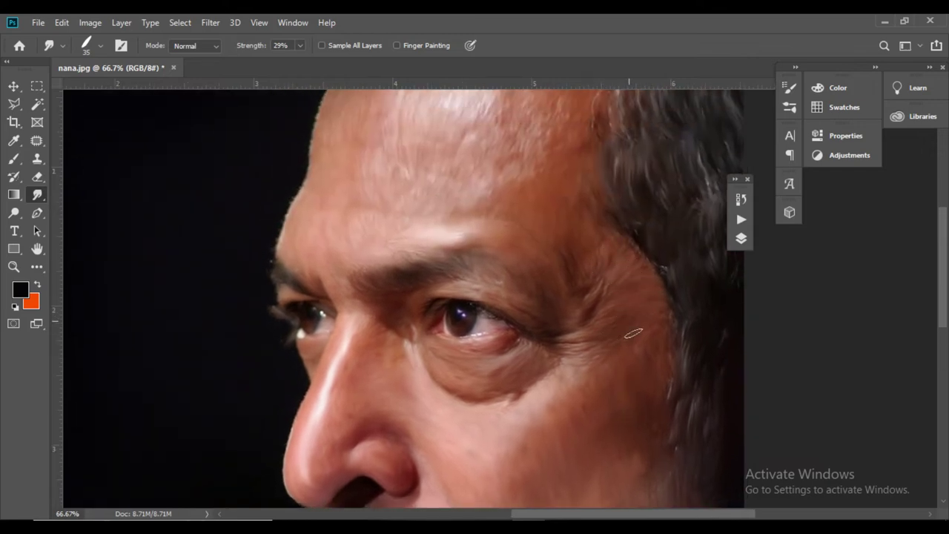
pyautogui.moveTo(519, 282); pyautogui.dragTo(574, 378)
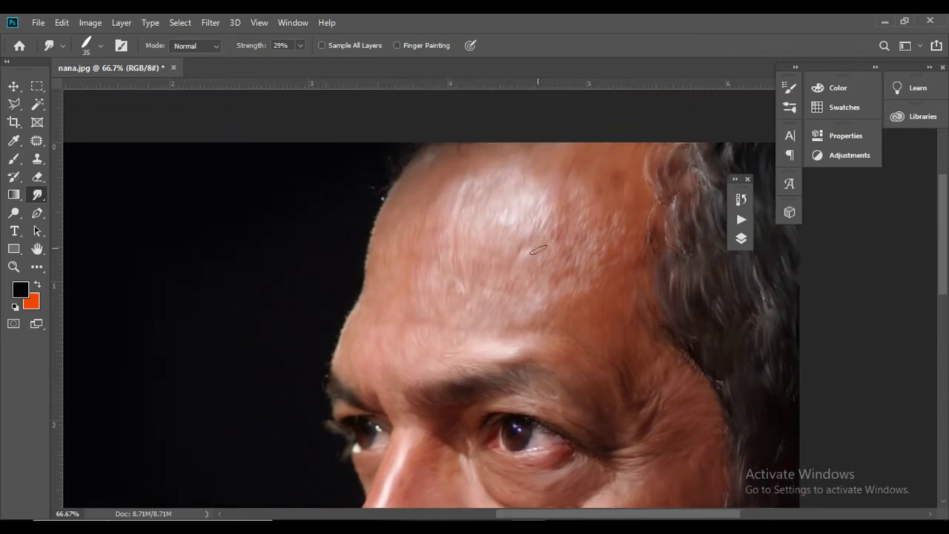
pyautogui.press(']')
pyautogui.press(']')
pyautogui.press(']')
pyautogui.press(']')
pyautogui.moveTo(499, 225)
pyautogui.mouseDown()
pyautogui.moveTo(447, 277)
pyautogui.moveTo(438, 190)
pyautogui.moveTo(427, 253)
pyautogui.moveTo(406, 265)
pyautogui.moveTo(416, 199)
pyautogui.mouseUp()
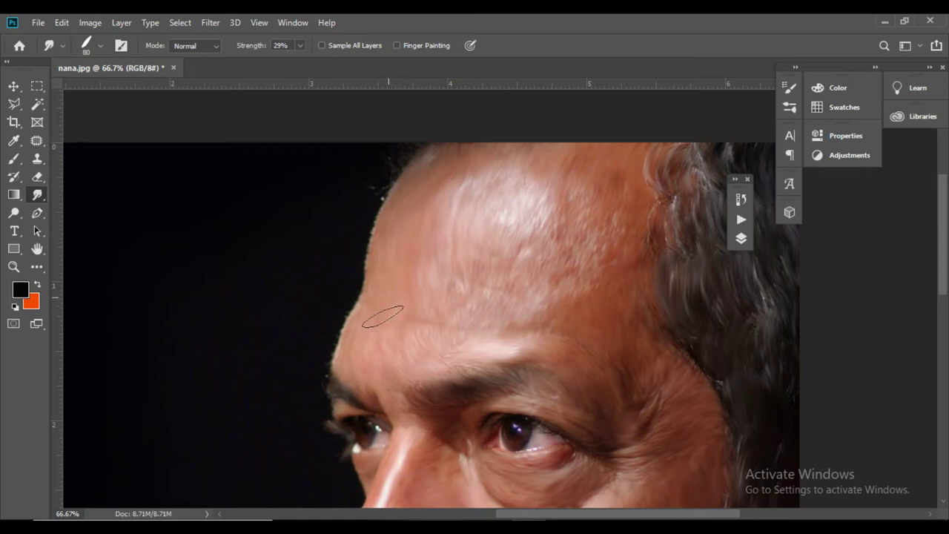
pyautogui.moveTo(453, 218)
pyautogui.mouseDown()
pyautogui.moveTo(490, 234)
pyautogui.moveTo(517, 232)
pyautogui.moveTo(556, 168)
pyautogui.mouseUp()
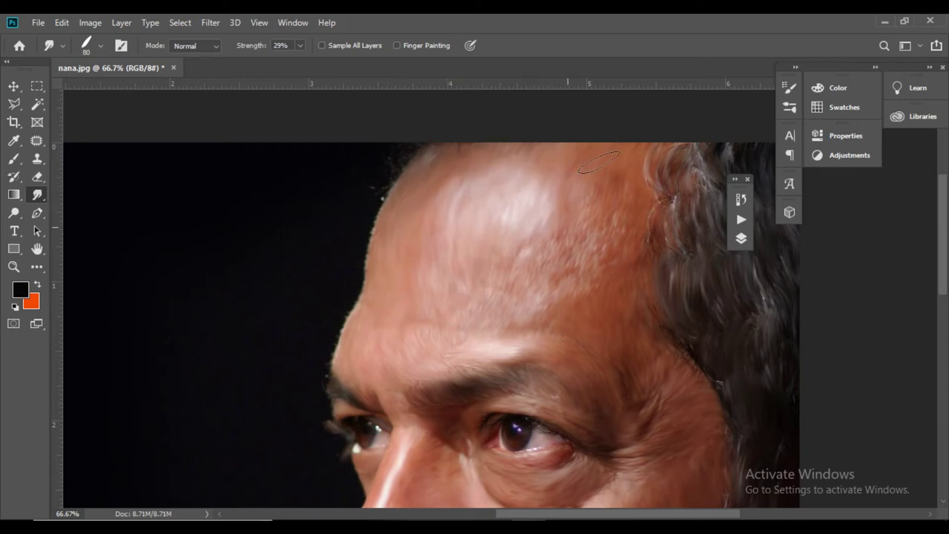
pyautogui.moveTo(599, 291)
pyautogui.mouseDown()
pyautogui.moveTo(556, 286)
pyautogui.moveTo(542, 260)
pyautogui.moveTo(518, 257)
pyautogui.moveTo(485, 321)
pyautogui.mouseUp()
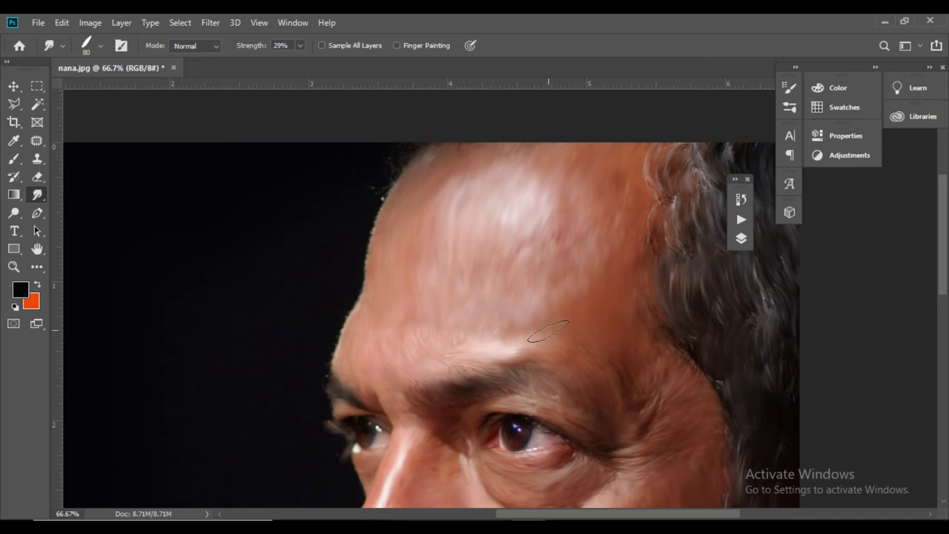
# Smudge the hairline beside the forehead, the forehead's outline against the dark background and the skin just above the eyebrows.
pyautogui.moveTo(637, 205)
pyautogui.mouseDown()
pyautogui.moveTo(662, 161)
pyautogui.moveTo(655, 203)
pyautogui.moveTo(683, 132)
pyautogui.mouseUp()
pyautogui.moveTo(666, 212); pyautogui.dragTo(687, 188)
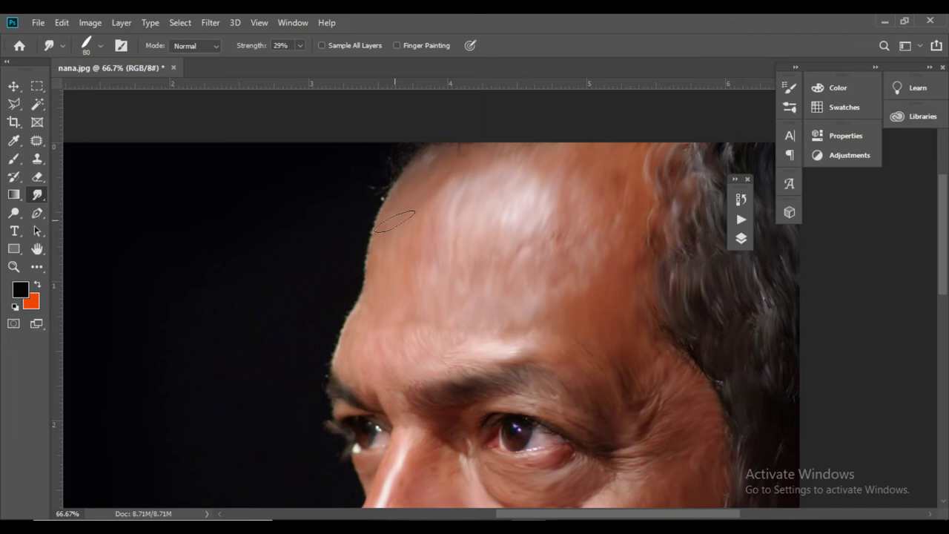
pyautogui.moveTo(394, 221)
pyautogui.mouseDown()
pyautogui.moveTo(381, 246)
pyautogui.moveTo(407, 175)
pyautogui.moveTo(390, 272)
pyautogui.moveTo(379, 255)
pyautogui.moveTo(345, 347)
pyautogui.mouseUp()
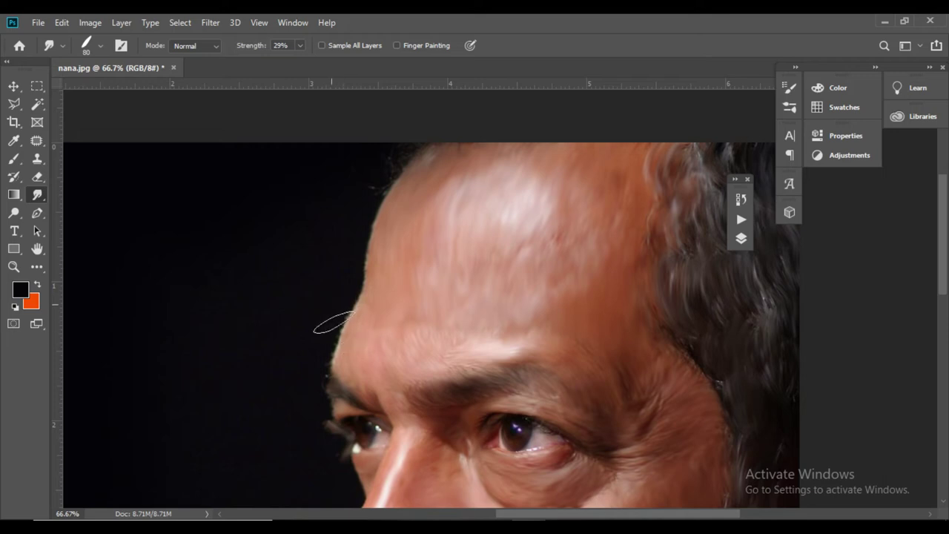
pyautogui.moveTo(434, 324); pyautogui.dragTo(424, 238)
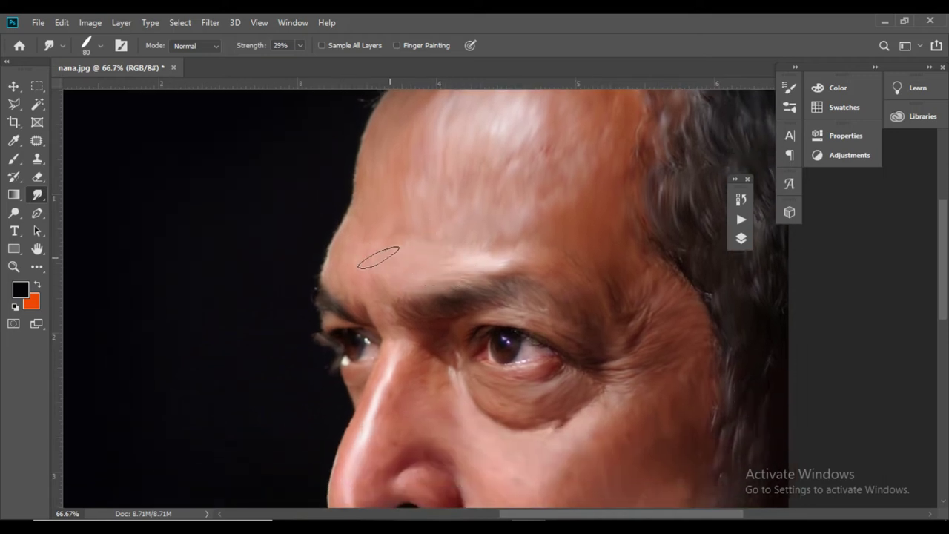
pyautogui.scroll(2, 470, 240)
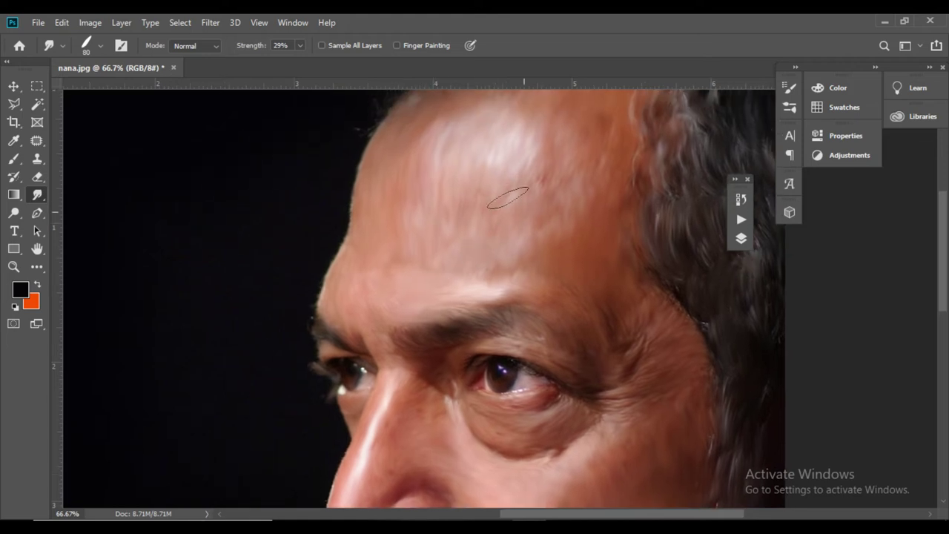
# Retouch a small spot on the upper bridge of the nose with the Patch tool.
pyautogui.hotkey('ctrl', '-')
pyautogui.hotkey('ctrl', '-')
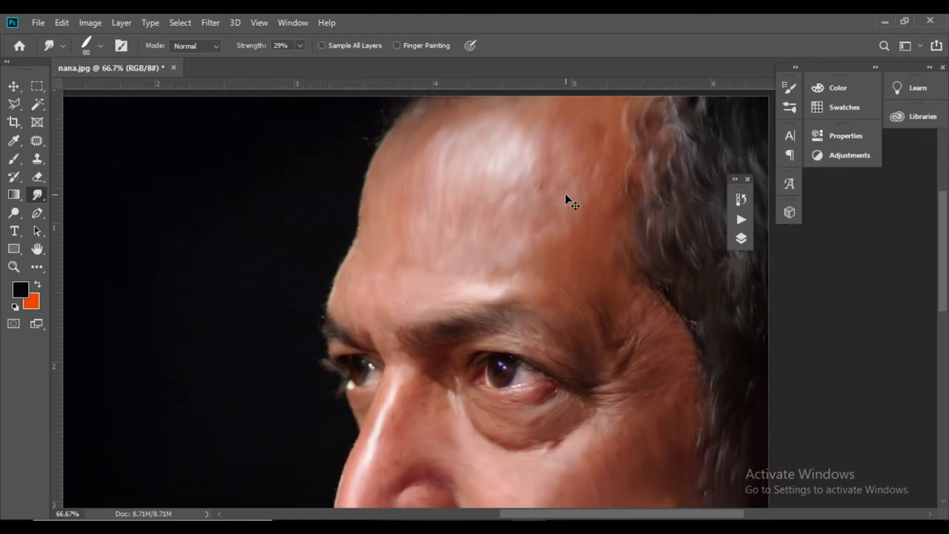
pyautogui.hotkey('ctrl', '+')
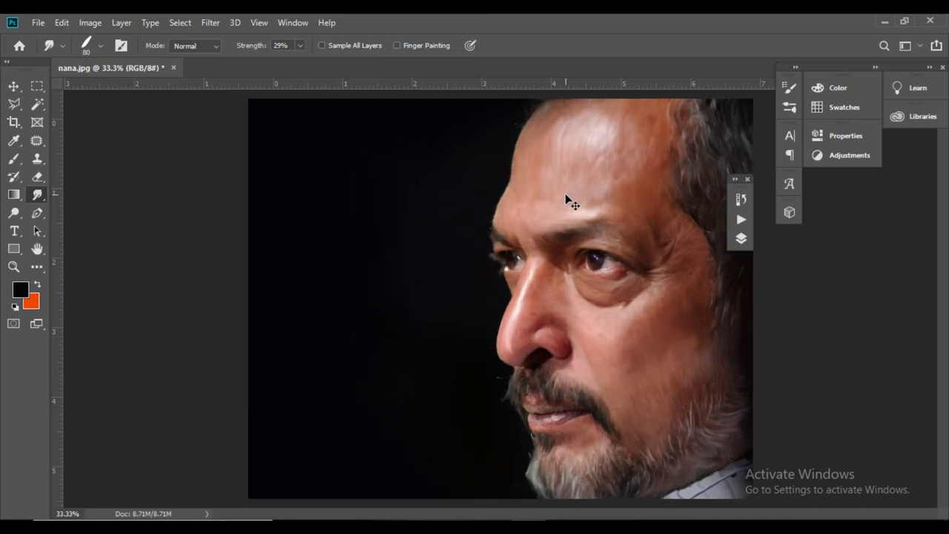
pyautogui.press('space')
pyautogui.moveTo(515, 307); pyautogui.dragTo(478, 289)
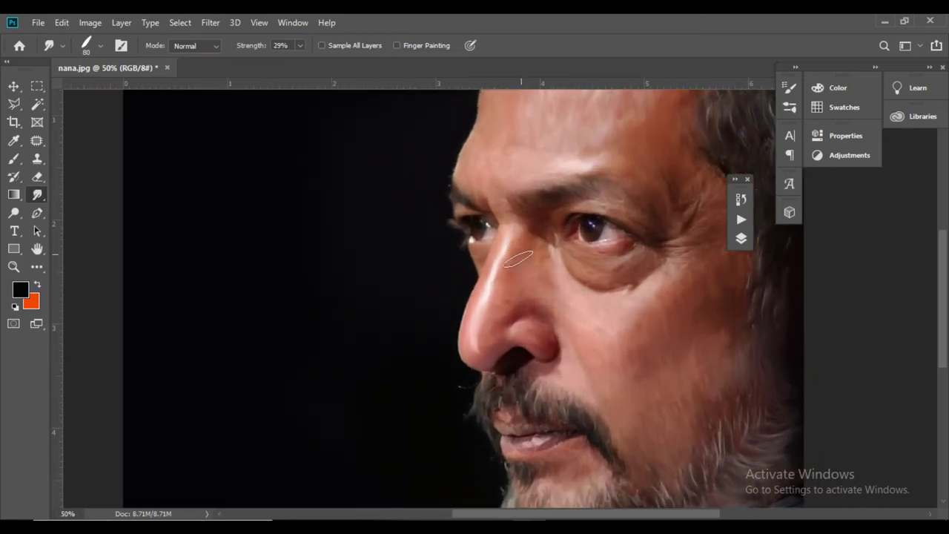
pyautogui.click(37, 140)
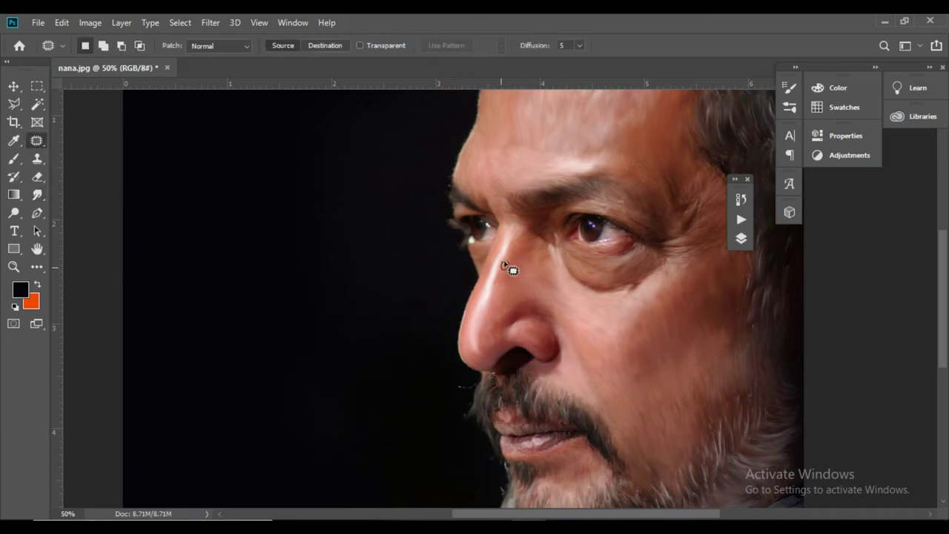
pyautogui.moveTo(510, 265)
pyautogui.mouseDown()
pyautogui.moveTo(505, 276)
pyautogui.moveTo(511, 267)
pyautogui.mouseUp()
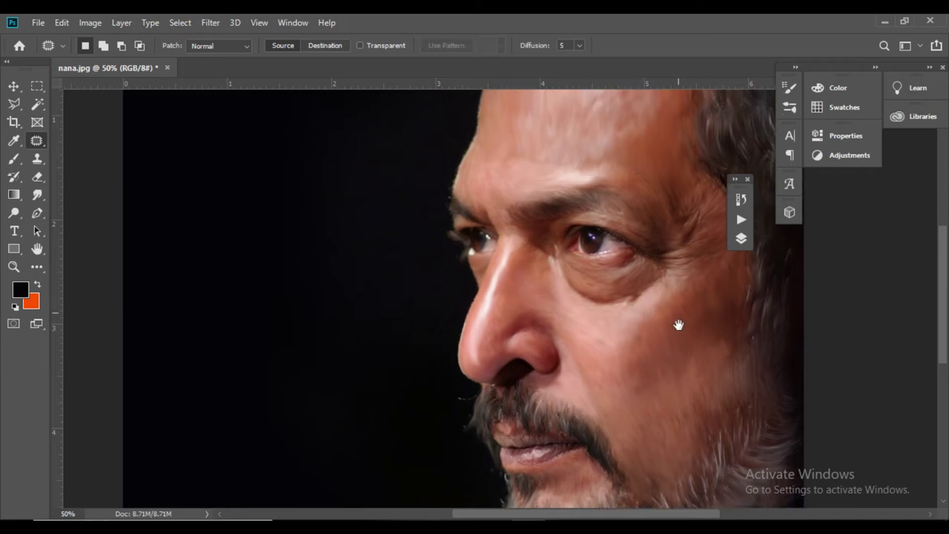
# Smooth the skin around the eye and cheek with the Smudge tool at 29% strength.
pyautogui.moveTo(678, 325); pyautogui.dragTo(667, 350)
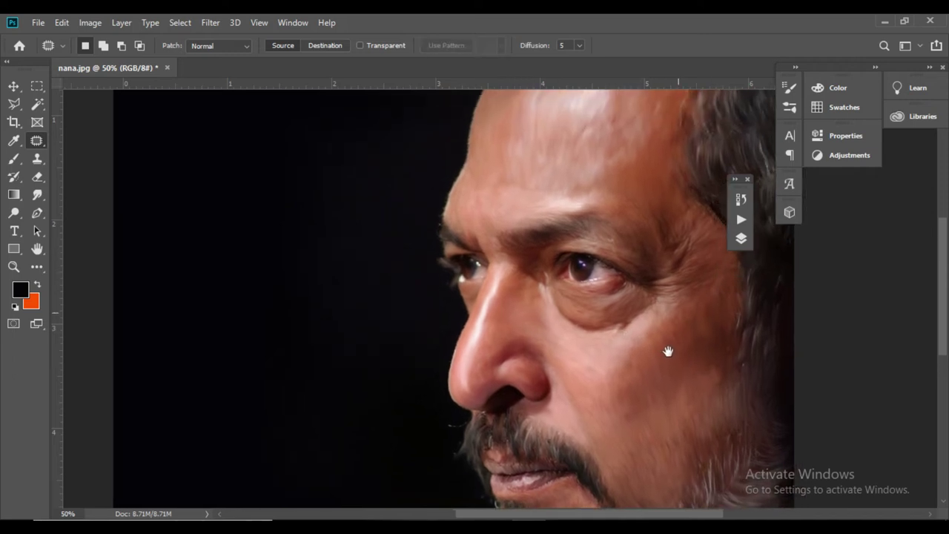
pyautogui.click(37, 195)
pyautogui.moveTo(638, 281); pyautogui.dragTo(585, 257)
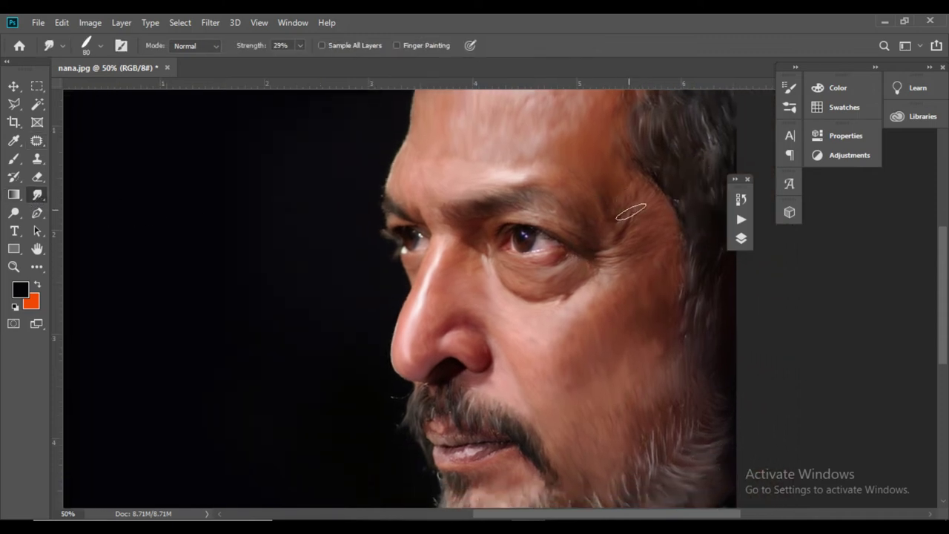
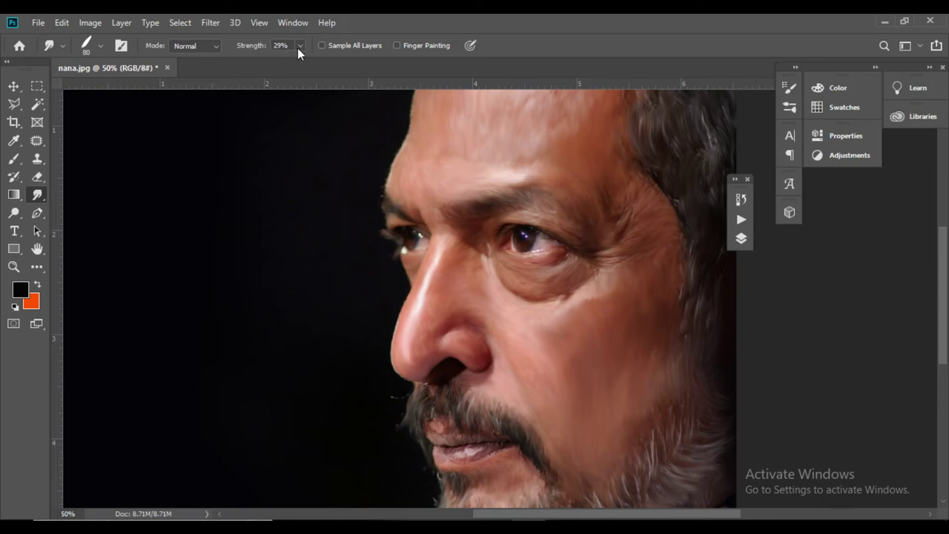
# Lower the Smudge strength to 17% and soften the strokes on the cheek above the beard.
pyautogui.moveTo(299, 46); pyautogui.dragTo(292, 58)
pyautogui.click(587, 299)
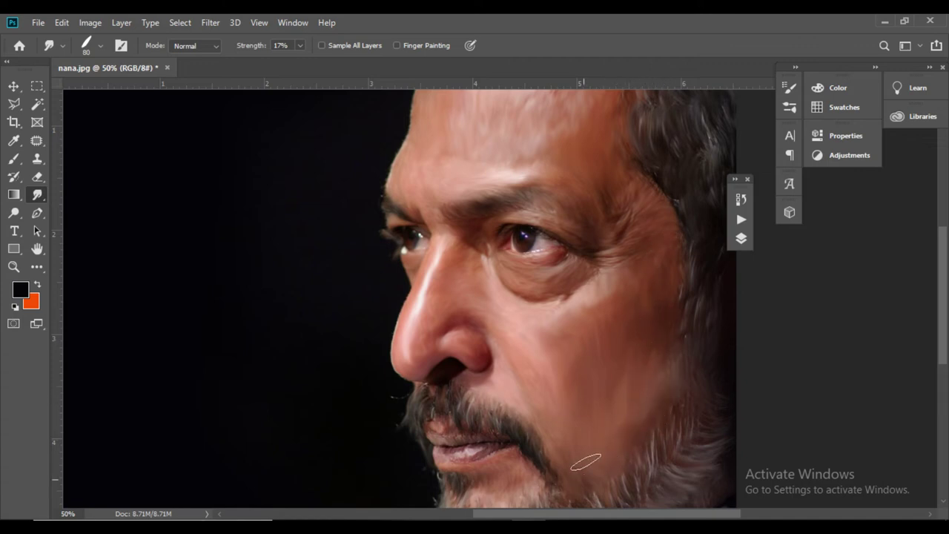
pyautogui.moveTo(586, 462); pyautogui.dragTo(470, 361)
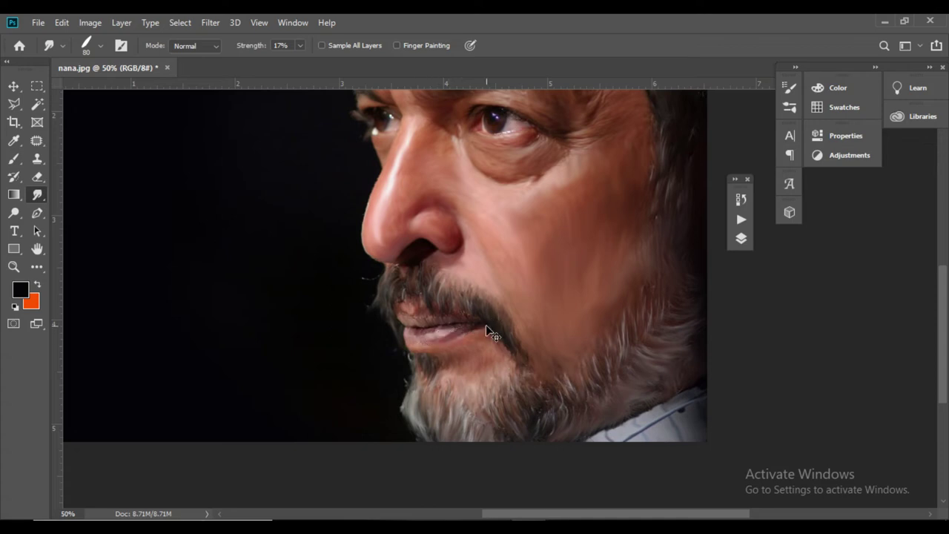
# Enlarge the Smudge brush to 600 px and raise its strength to 87% for working on the dark background.
pyautogui.hotkey('ctrl', '-')
pyautogui.hotkey('ctrl', '-')
pyautogui.hotkey('ctrl', '-')
pyautogui.hotkey('ctrl', '+')
pyautogui.hotkey('ctrl', '+')
pyautogui.hotkey('ctrl', '+')
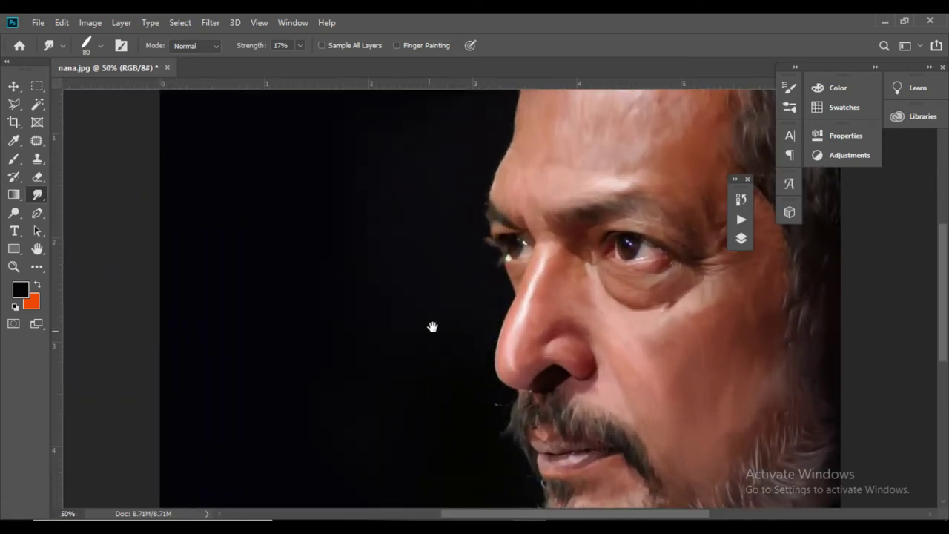
pyautogui.moveTo(449, 308); pyautogui.dragTo(438, 386)
pyautogui.click(300, 45)
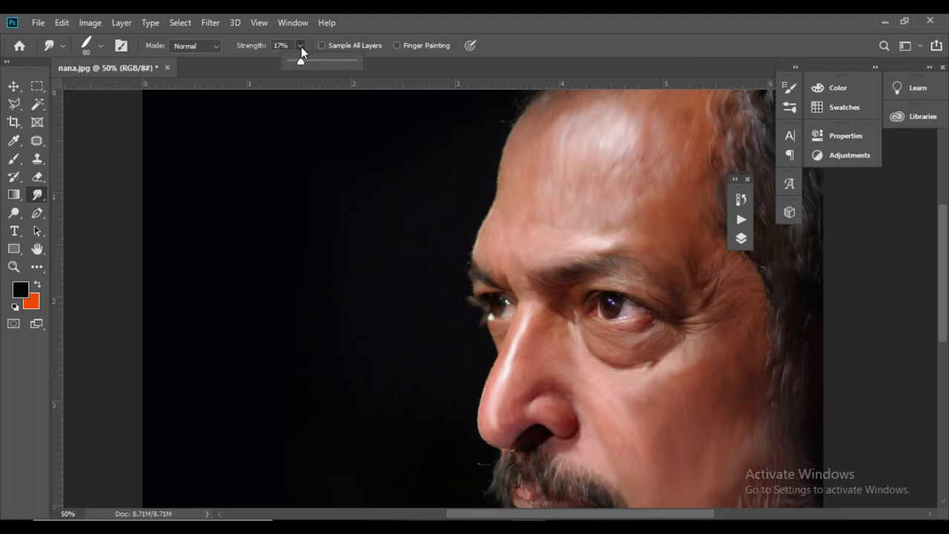
pyautogui.moveTo(343, 64); pyautogui.dragTo(346, 64)
pyautogui.click(324, 333)
pyautogui.press(']')
pyautogui.press(']')
pyautogui.press(']')
pyautogui.press(']')
pyautogui.press(']')
pyautogui.press(']')
pyautogui.press(']')
pyautogui.press(']')
pyautogui.press(']')
pyautogui.press(']')
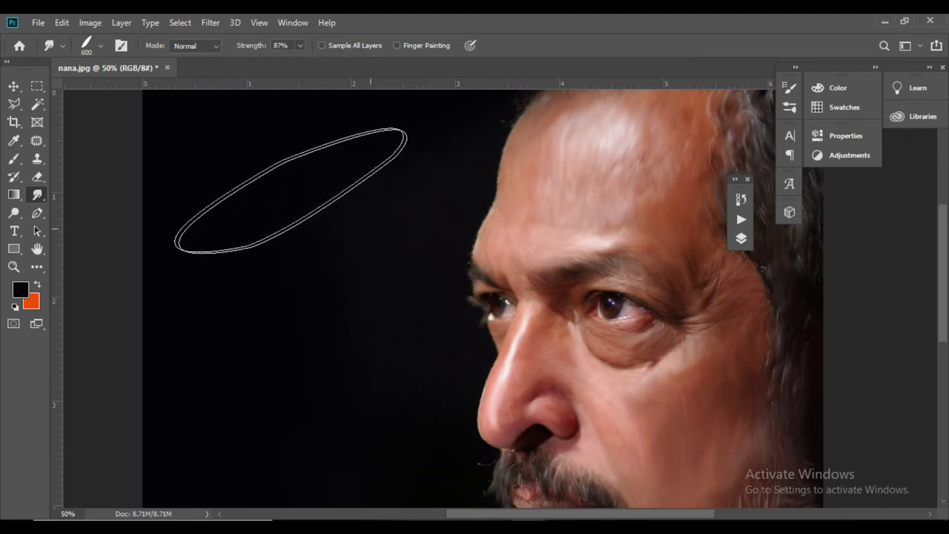
# Set the Smudge strength to 70% and smear the dark background beside the face until it is even.
pyautogui.hotkey('ctrl', '-')
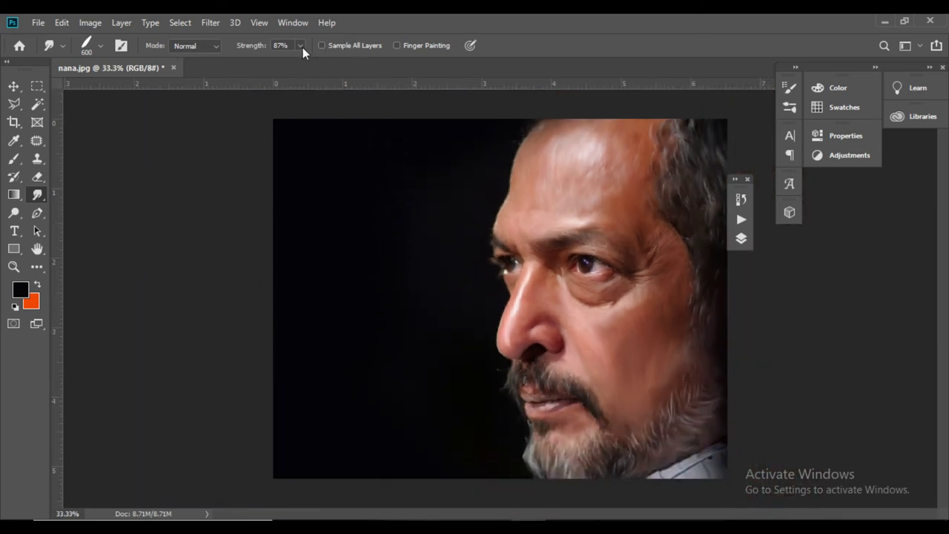
pyautogui.moveTo(303, 48); pyautogui.dragTo(294, 65)
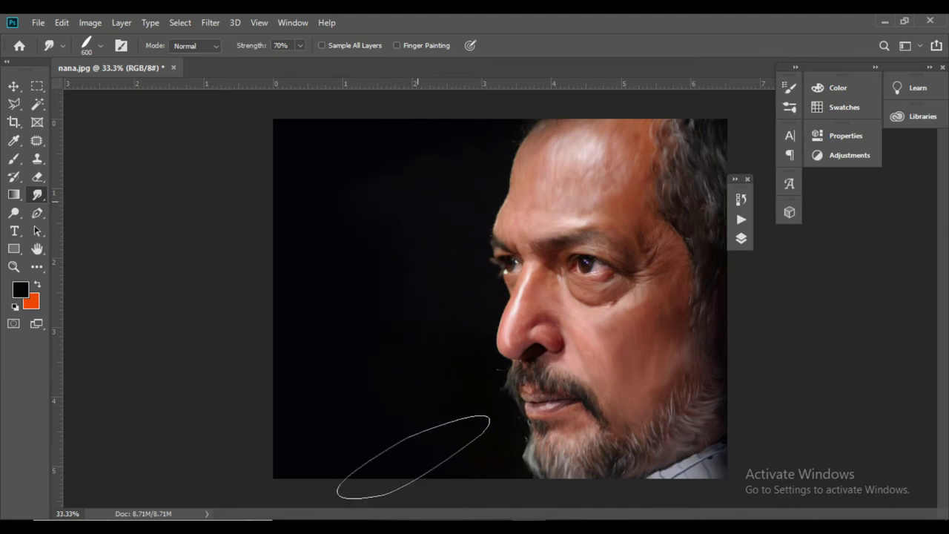
pyautogui.moveTo(353, 356); pyautogui.dragTo(373, 414)
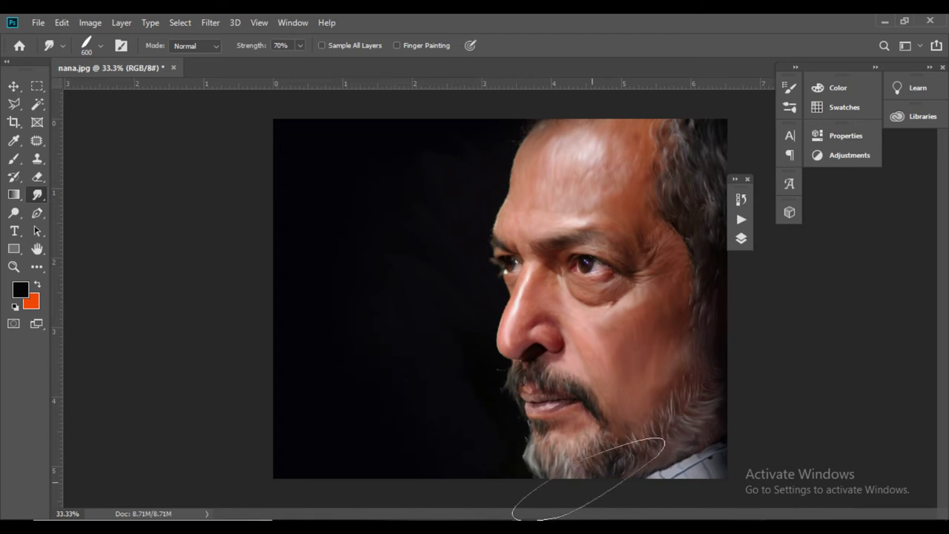
# Close the small floating panel group, reopen Layers, and merge its group into the main panel stack.
pyautogui.click(14, 87)
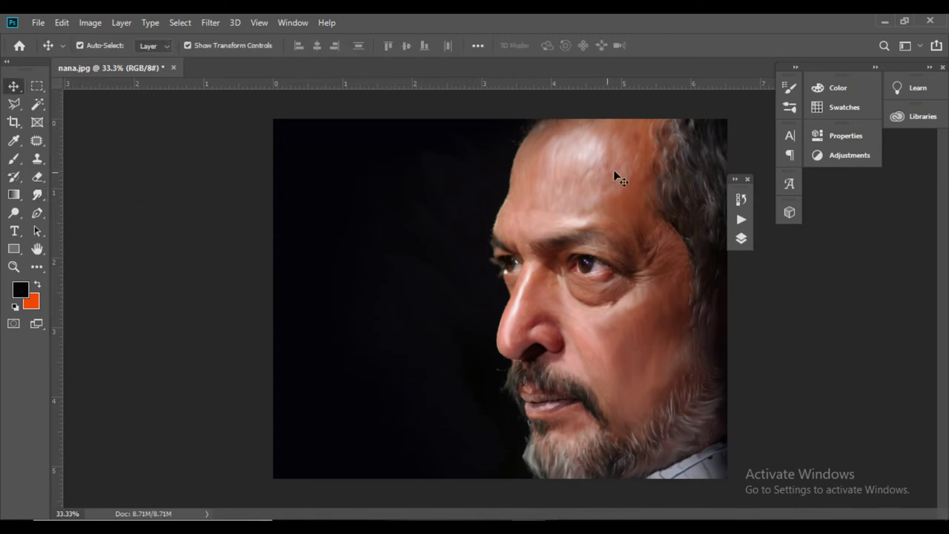
pyautogui.click(748, 180)
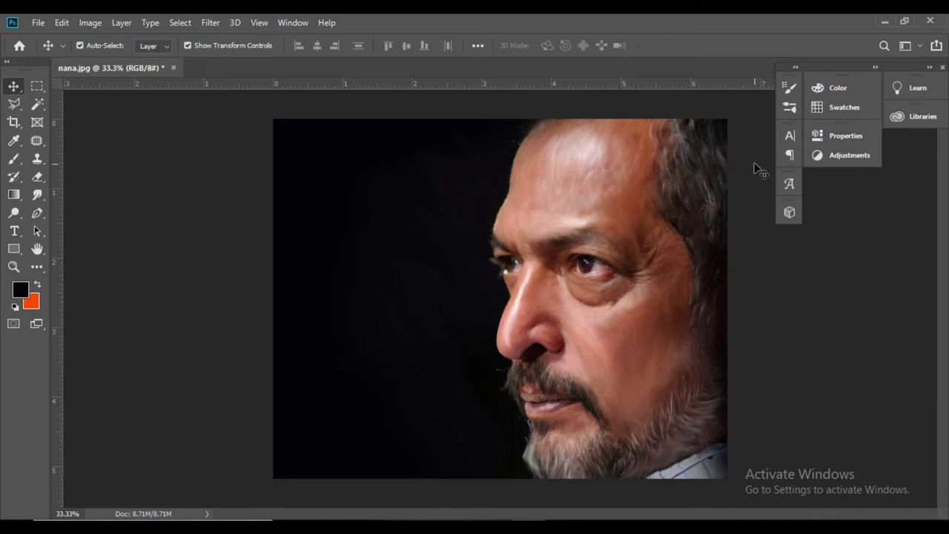
pyautogui.click(210, 22)
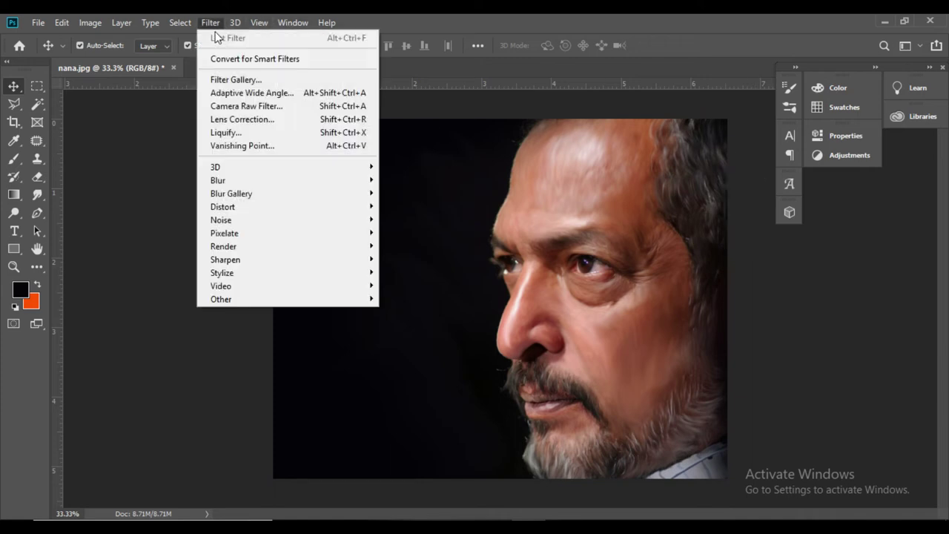
pyautogui.click(292, 22)
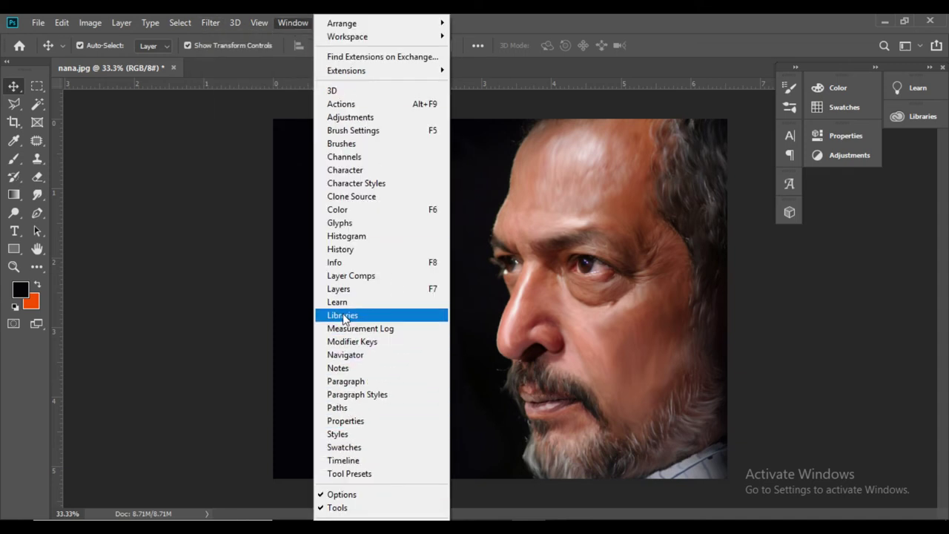
pyautogui.click(353, 289)
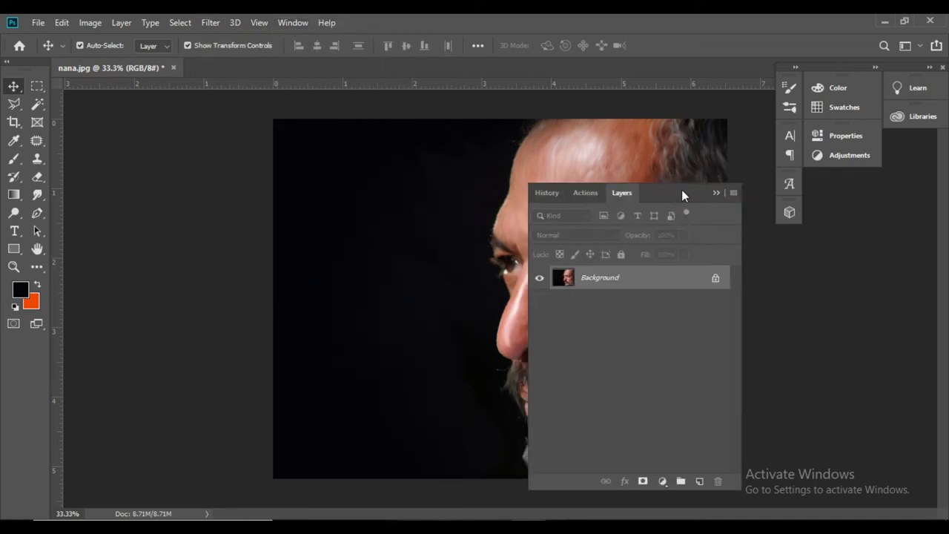
pyautogui.moveTo(682, 192); pyautogui.dragTo(802, 201)
# Move the panel stack clear of the portrait and expand the Layers panel.
pyautogui.moveTo(741, 80); pyautogui.dragTo(859, 130)
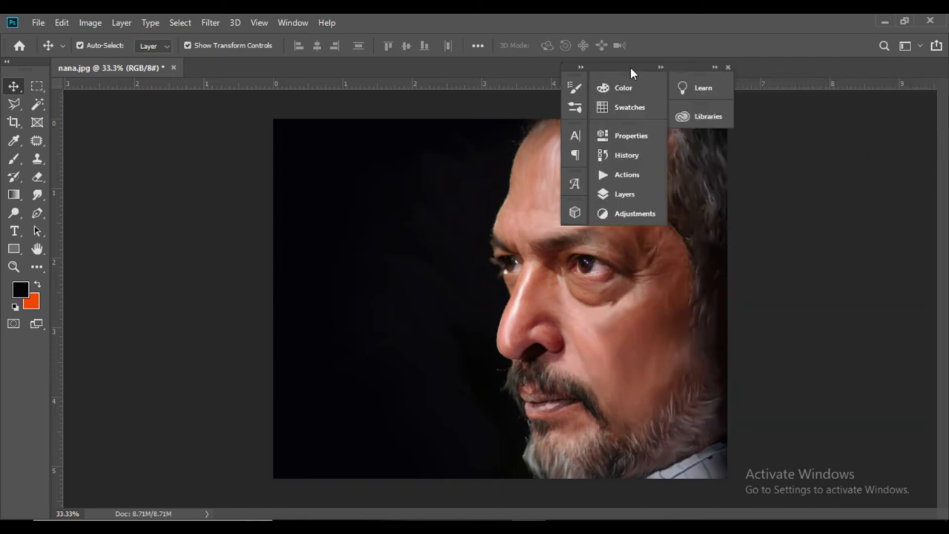
pyautogui.moveTo(630, 68); pyautogui.dragTo(828, 128)
pyautogui.click(820, 254)
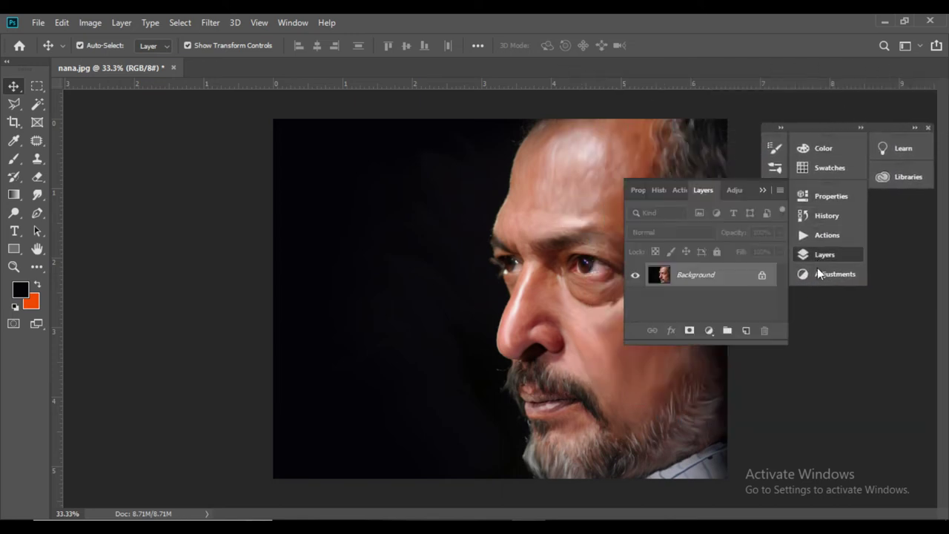
# Convert the Background into a regular layer named Layer 0 and try Auto Tone on it.
pyautogui.doubleClick(742, 276)
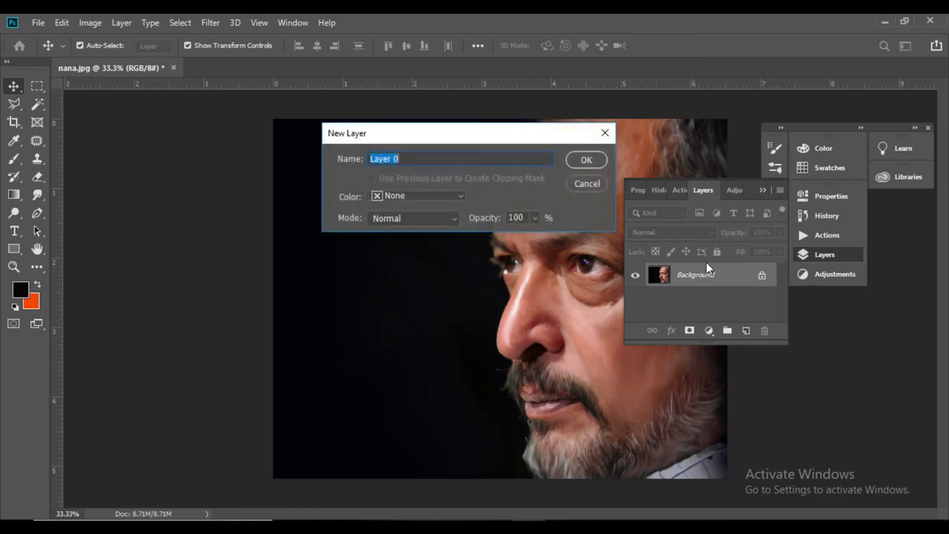
pyautogui.click(586, 161)
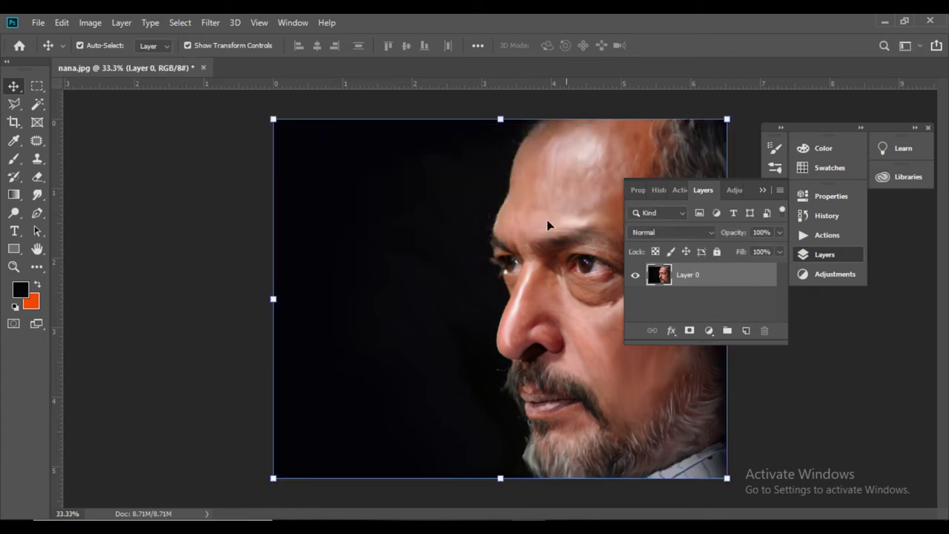
pyautogui.hotkey('ctrl', 'shift', 'l')
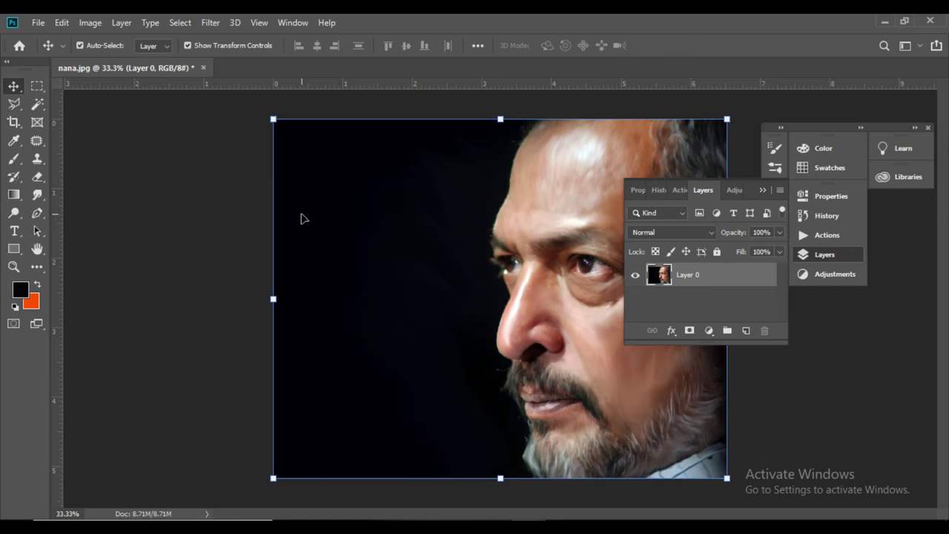
# Apply Levels to Layer 0 with the black input at 2 and the white input at 226.
pyautogui.hotkey('ctrl', 'l')
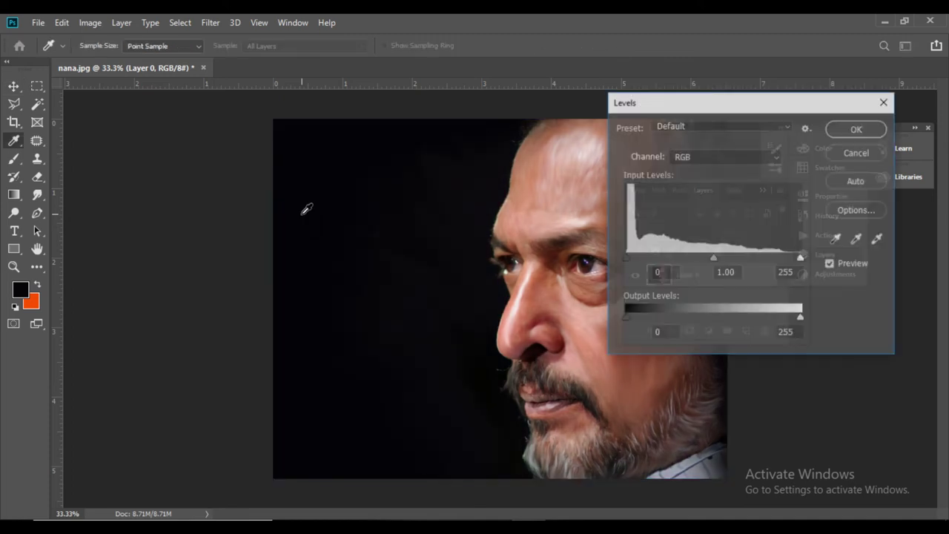
pyautogui.moveTo(625, 259); pyautogui.dragTo(628, 259)
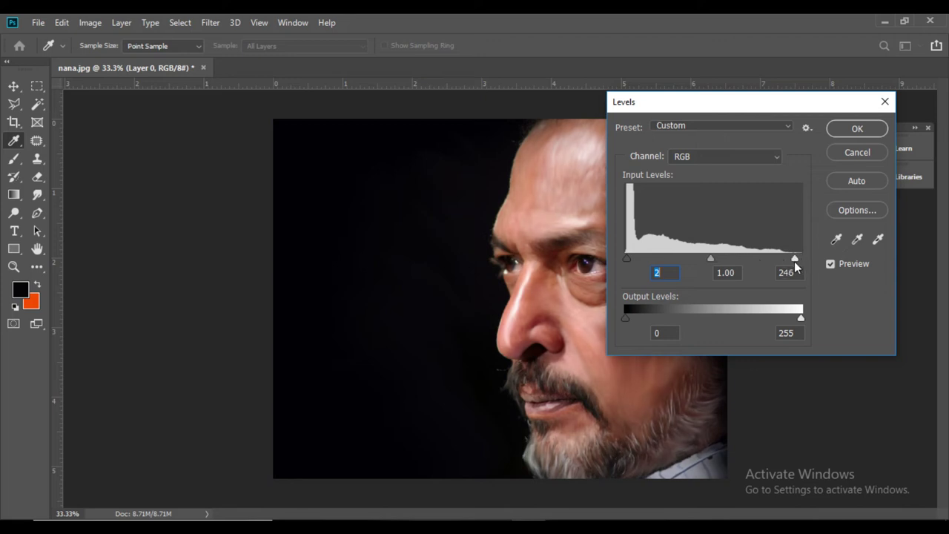
pyautogui.moveTo(795, 259); pyautogui.dragTo(781, 261)
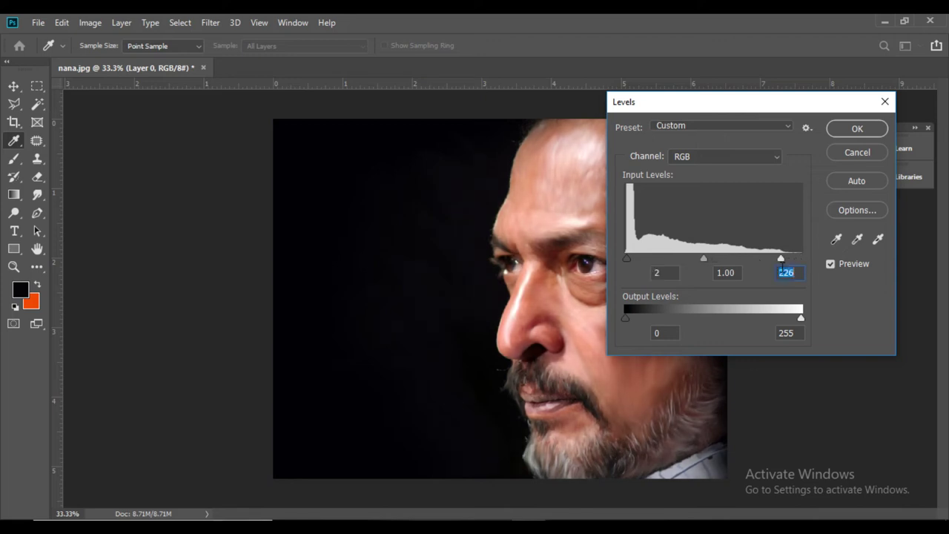
pyautogui.click(797, 317)
pyautogui.click(854, 132)
# Apply a Brightness/Contrast adjustment to Layer 0 and return to the Move tool.
pyautogui.click(90, 22)
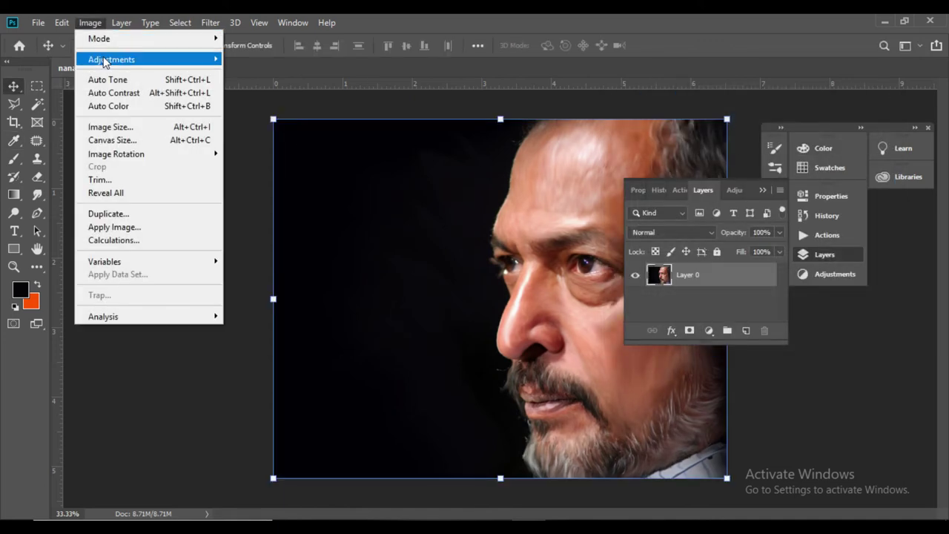
pyautogui.moveTo(132, 60)
pyautogui.click(272, 58)
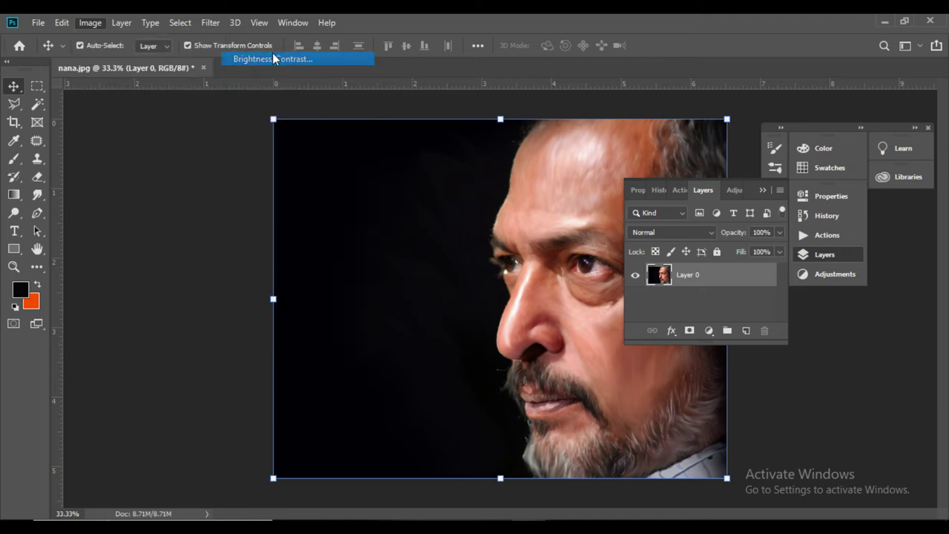
pyautogui.moveTo(470, 133); pyautogui.dragTo(240, 163)
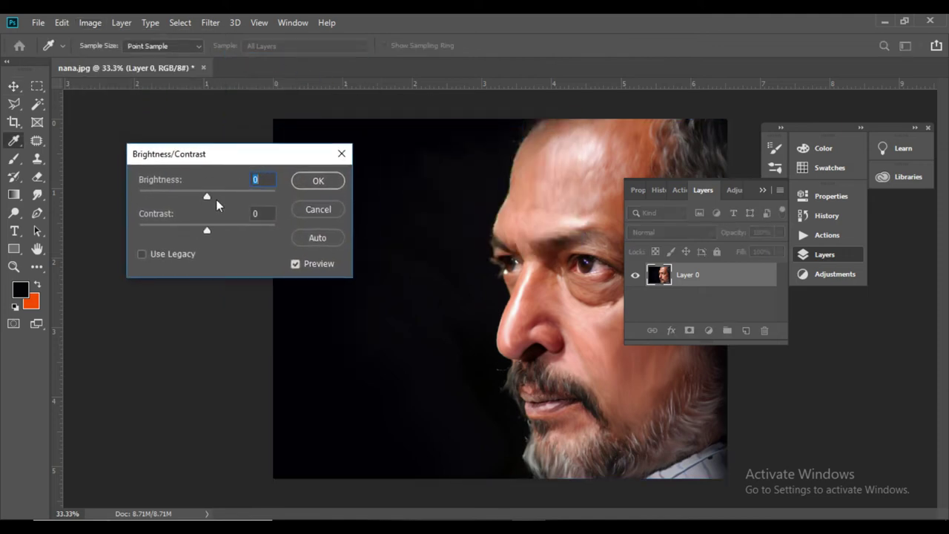
pyautogui.moveTo(205, 200); pyautogui.dragTo(205, 240)
pyautogui.click(316, 181)
pyautogui.press('v')
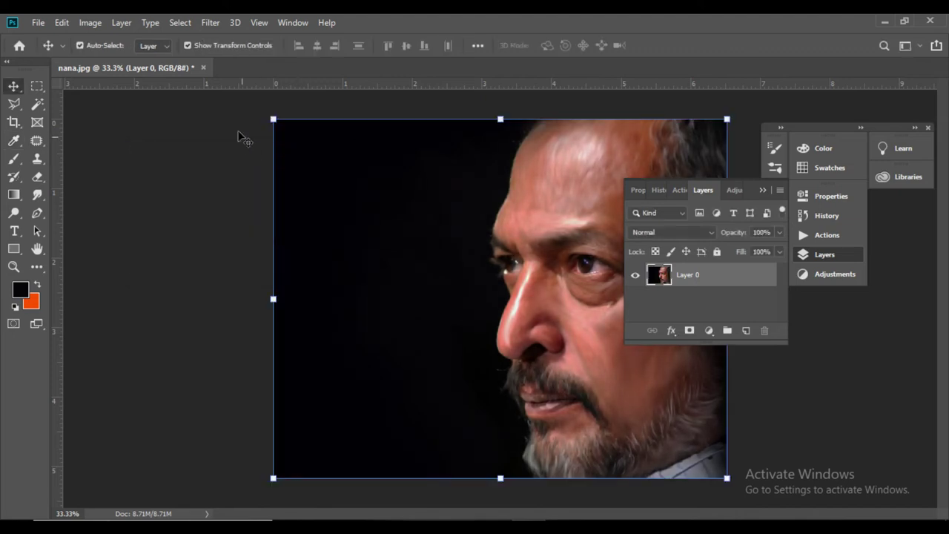
# In the Camera Raw filter, set exposure to +0.35 and temperature to +7, and increase the vibrance slightly.
pyautogui.click(209, 22)
pyautogui.click(245, 102)
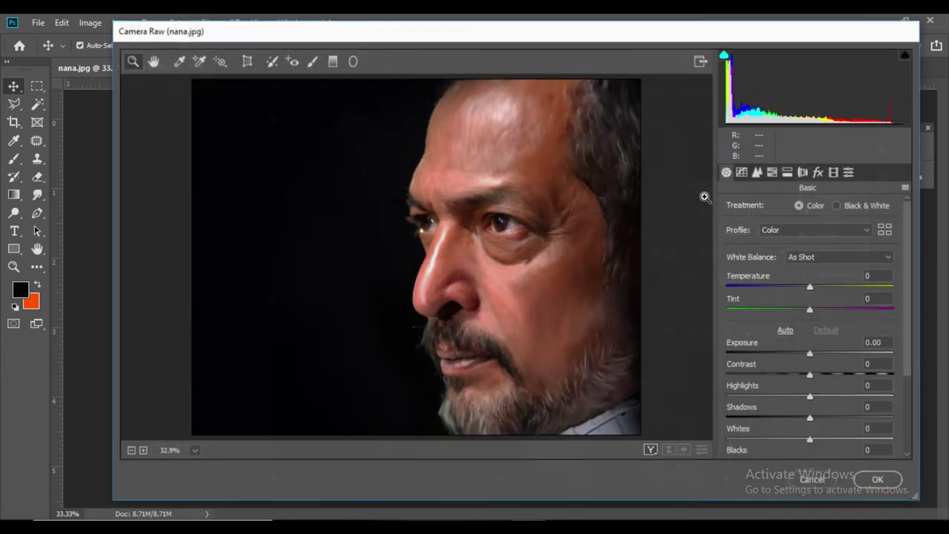
pyautogui.moveTo(810, 354); pyautogui.dragTo(816, 359)
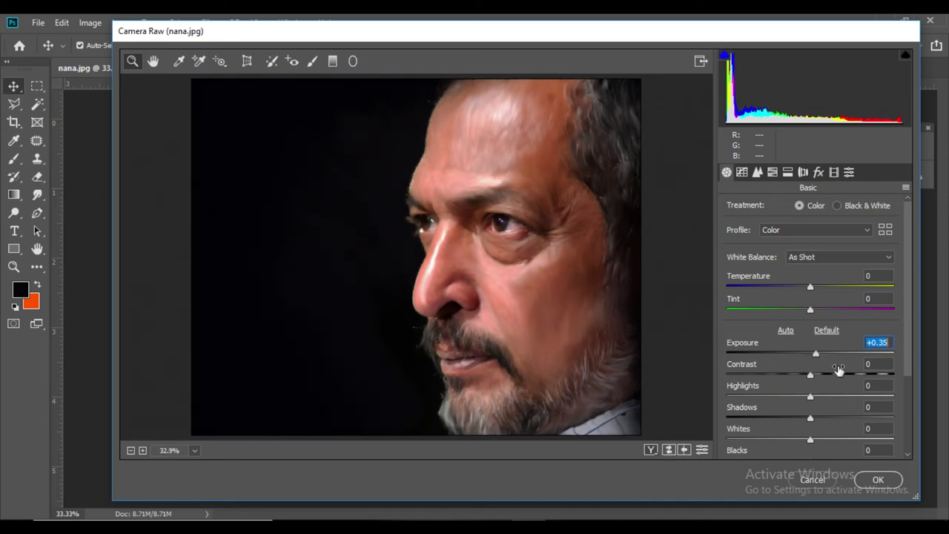
pyautogui.moveTo(808, 288)
pyautogui.mouseDown()
pyautogui.moveTo(796, 292)
pyautogui.moveTo(816, 289)
pyautogui.mouseUp()
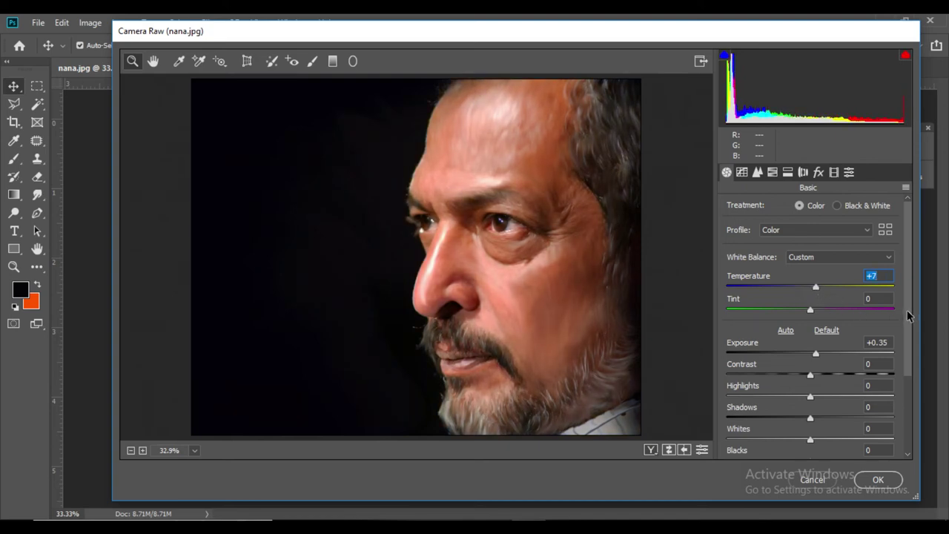
pyautogui.moveTo(907, 310); pyautogui.dragTo(904, 381)
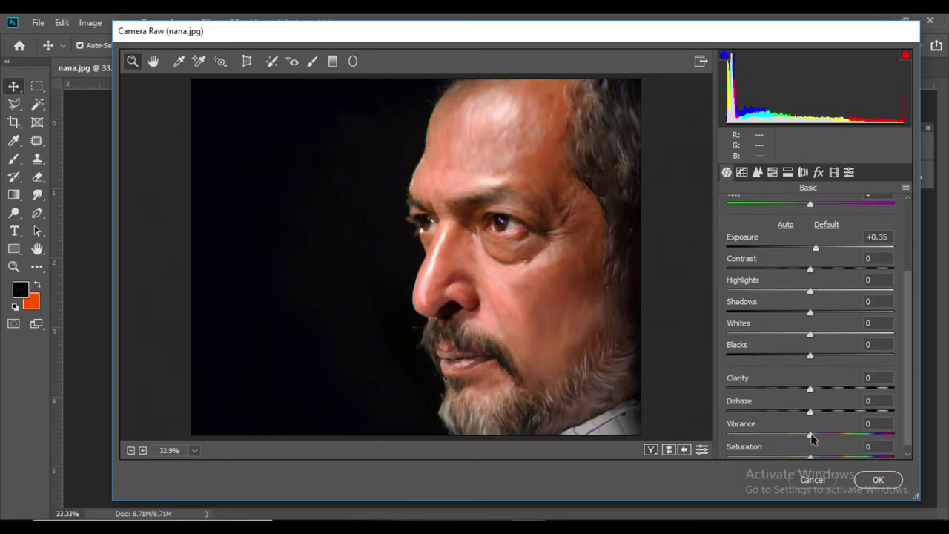
pyautogui.moveTo(810, 436)
pyautogui.mouseDown()
pyautogui.moveTo(797, 437)
pyautogui.moveTo(821, 442)
pyautogui.mouseUp()
# Add a post-crop vignette with amount -35 and apply the Camera Raw adjustments to the portrait.
pyautogui.click(818, 172)
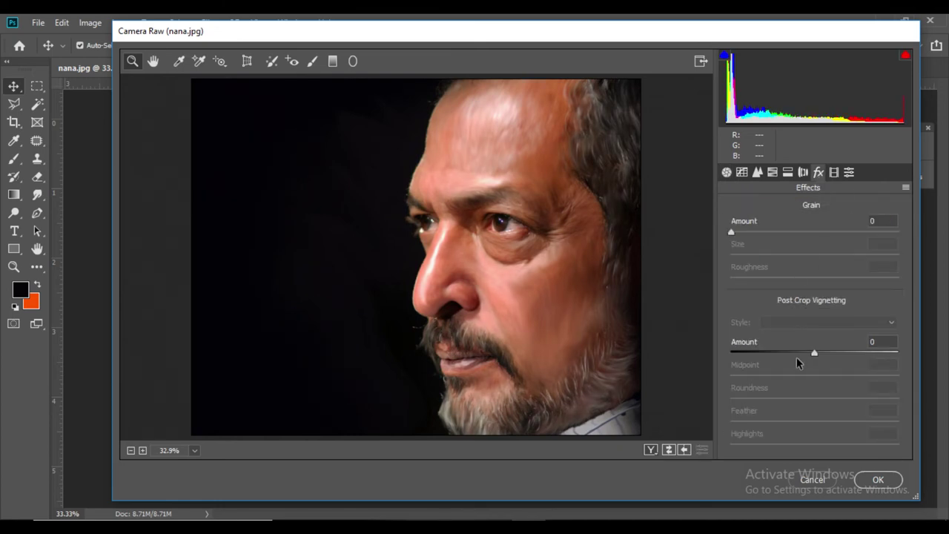
pyautogui.moveTo(814, 354); pyautogui.dragTo(787, 361)
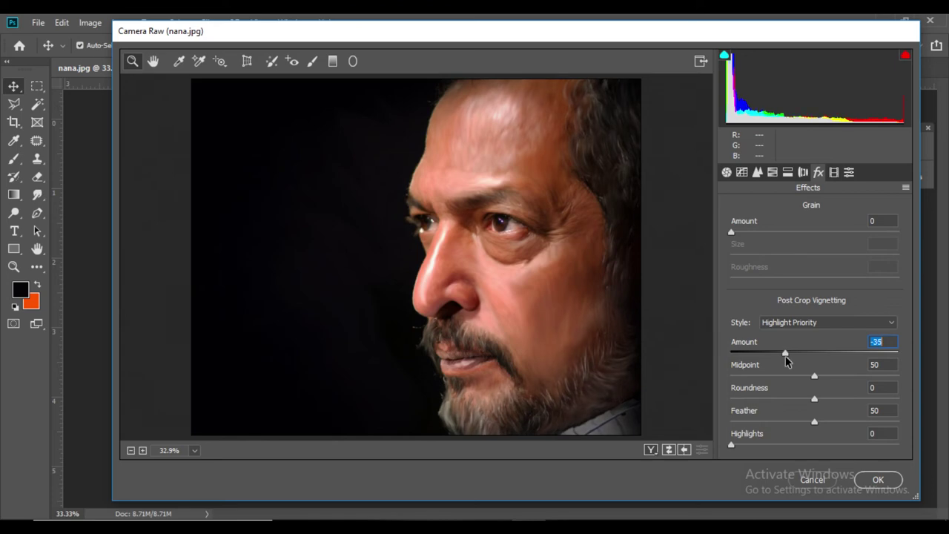
pyautogui.click(875, 480)
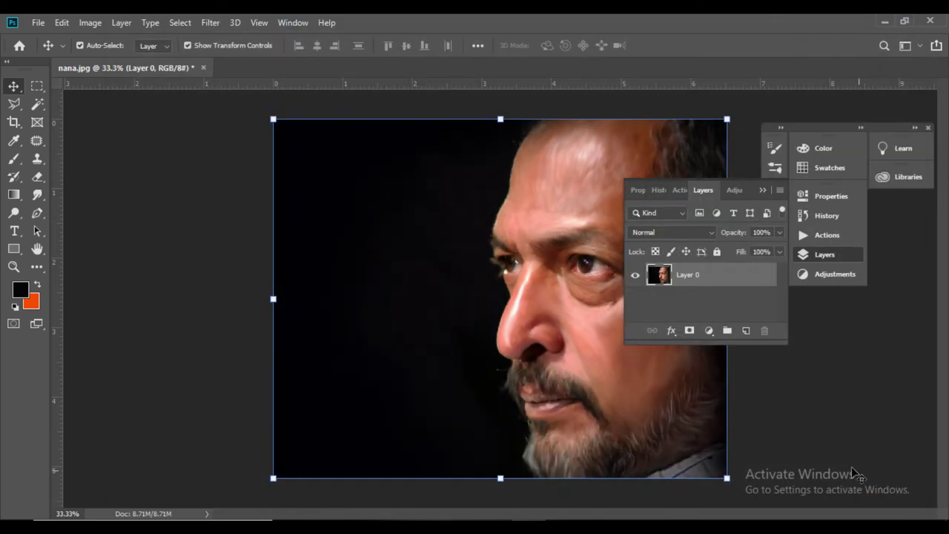
# Darken the face's wrinkles and cheek fold with the Burn tool at size 64, midtones range and 13% exposure.
pyautogui.click(762, 190)
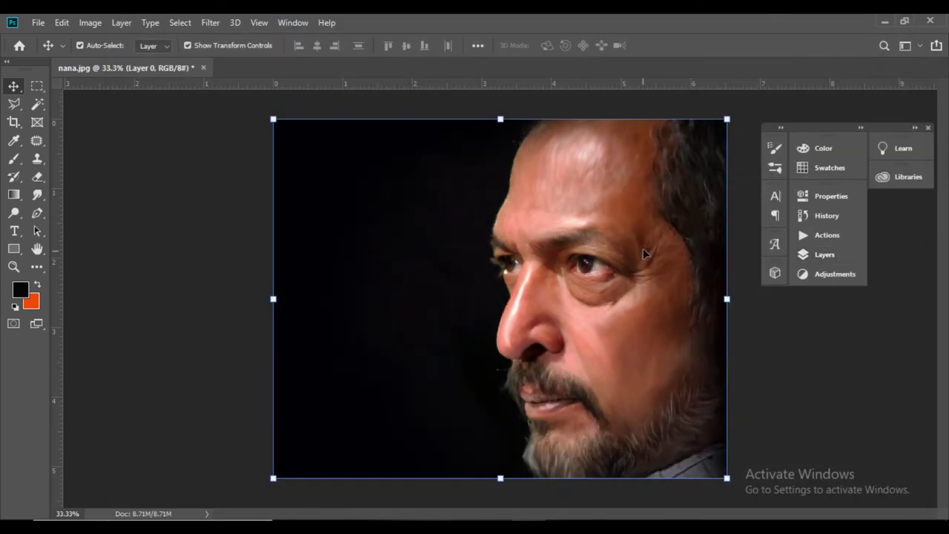
pyautogui.hotkey('ctrl', '+')
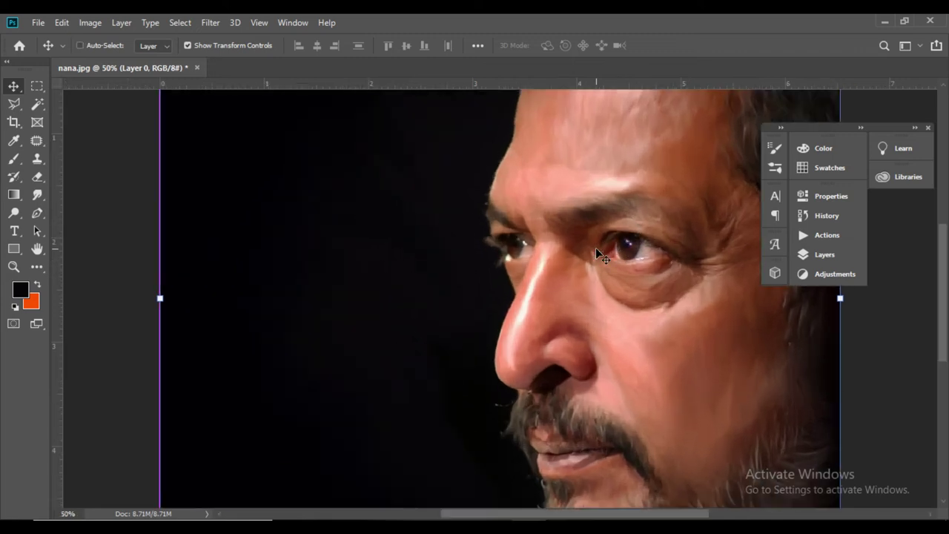
pyautogui.moveTo(571, 358); pyautogui.dragTo(313, 277)
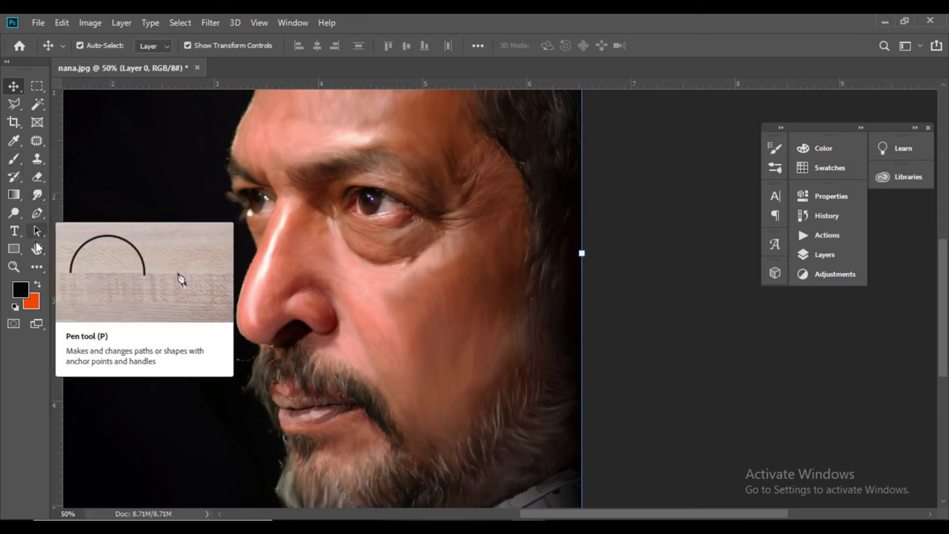
pyautogui.click(37, 178)
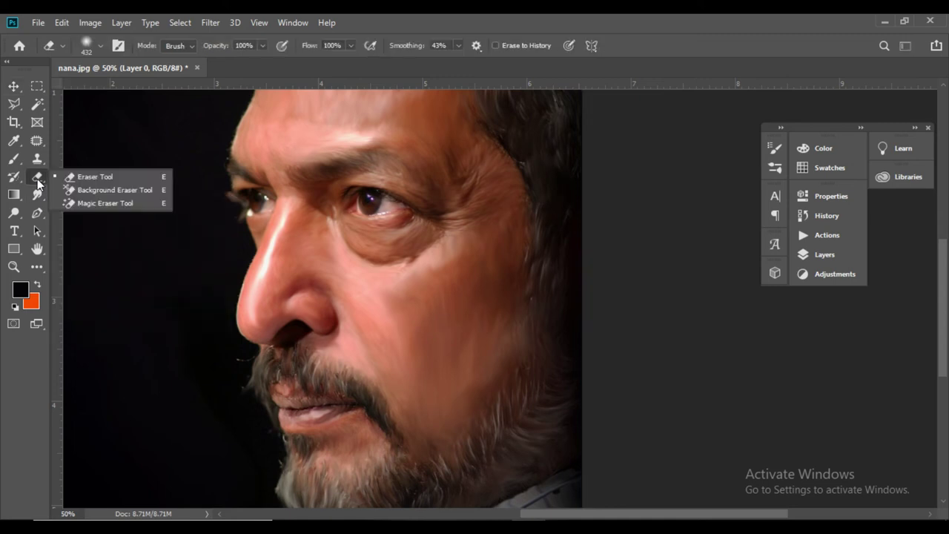
pyautogui.rightClick(15, 214)
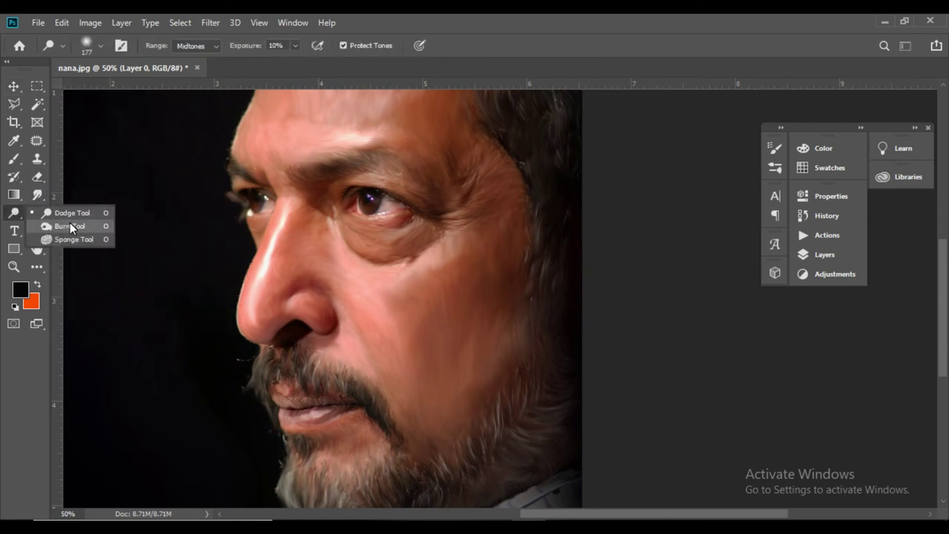
pyautogui.click(70, 225)
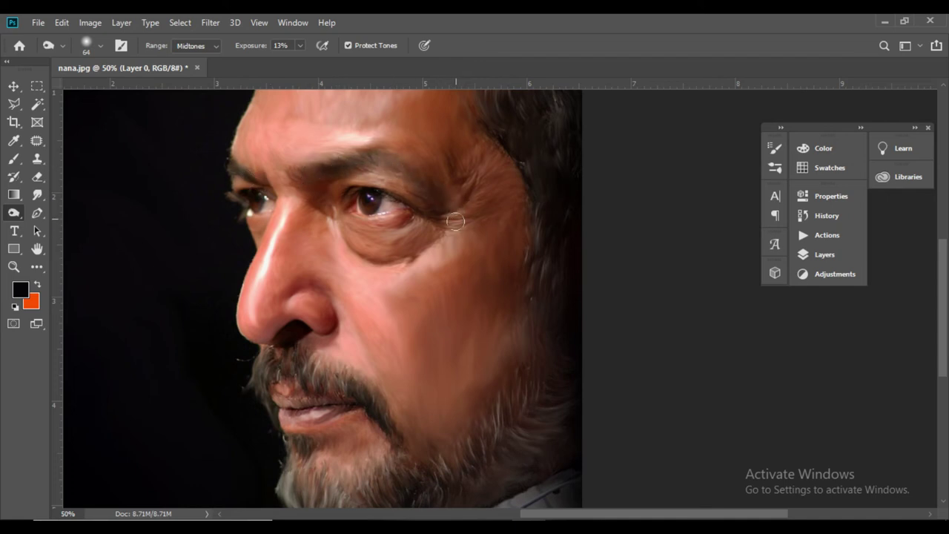
pyautogui.scroll(-3, 455, 218)
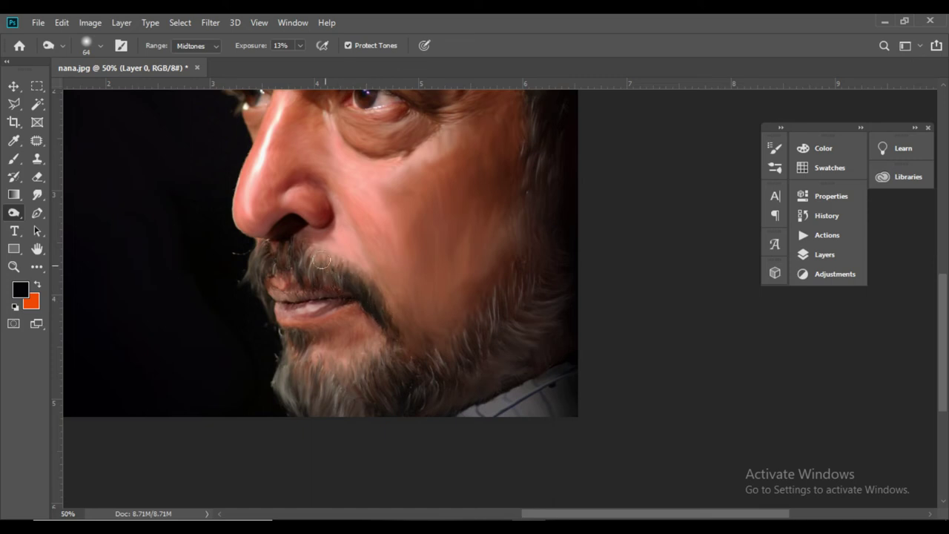
pyautogui.moveTo(370, 205); pyautogui.dragTo(305, 395)
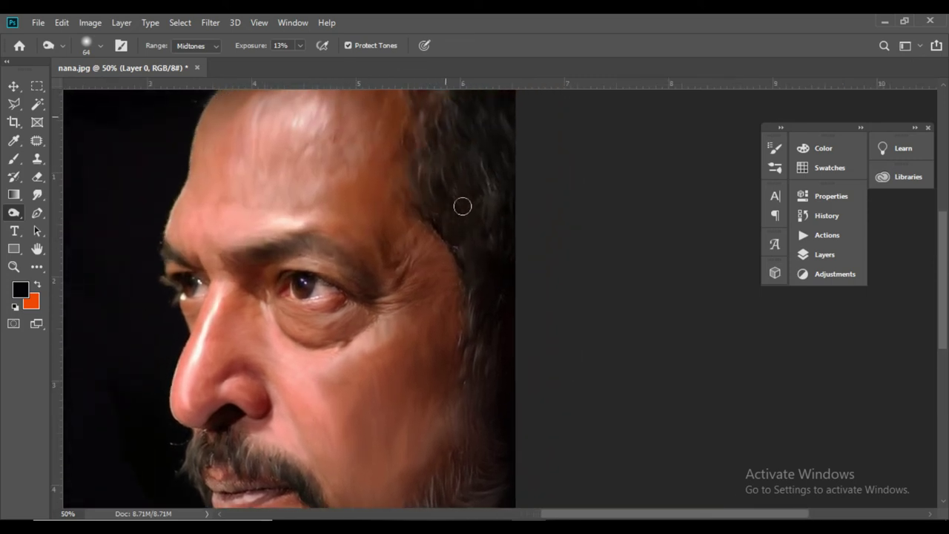
pyautogui.scroll(3, 518, 208)
pyautogui.hscroll(-1, 518, 209)
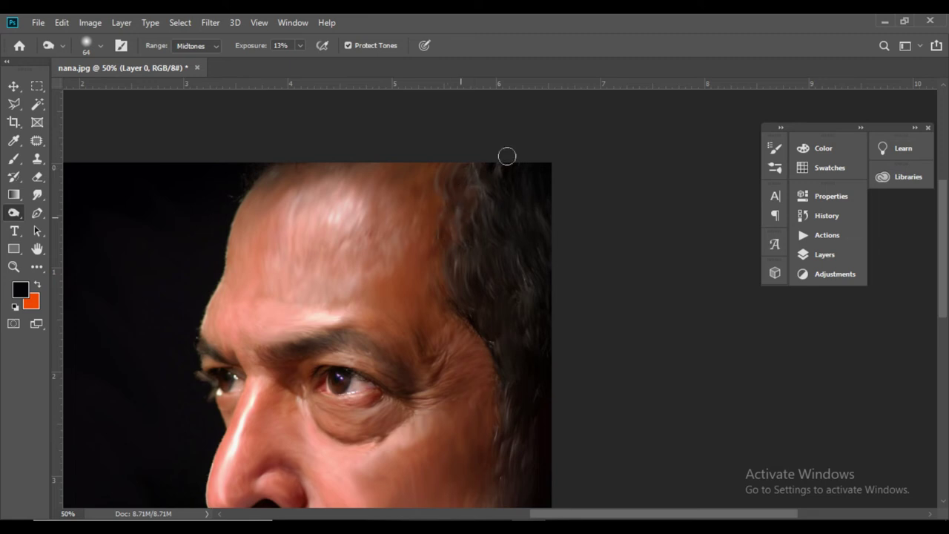
pyautogui.moveTo(418, 330); pyautogui.dragTo(451, 200)
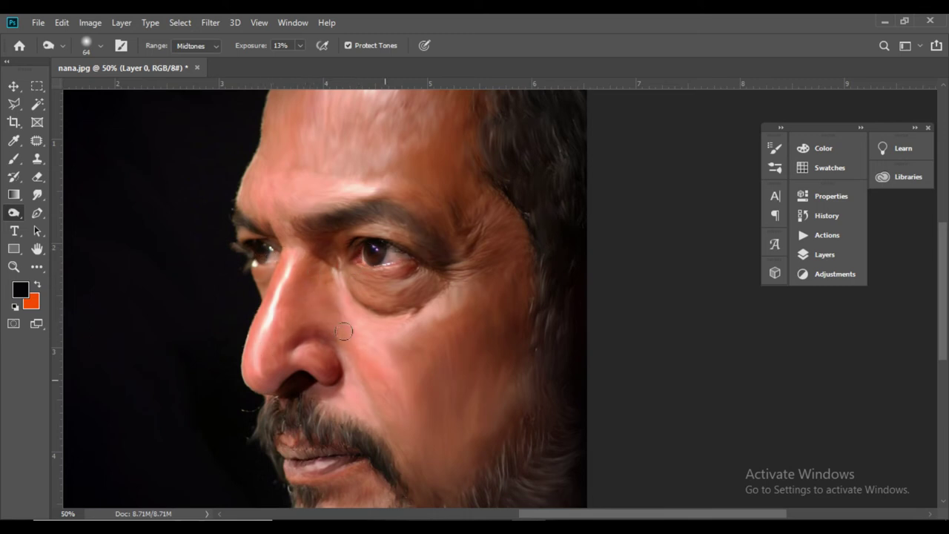
pyautogui.moveTo(408, 435); pyautogui.dragTo(361, 305)
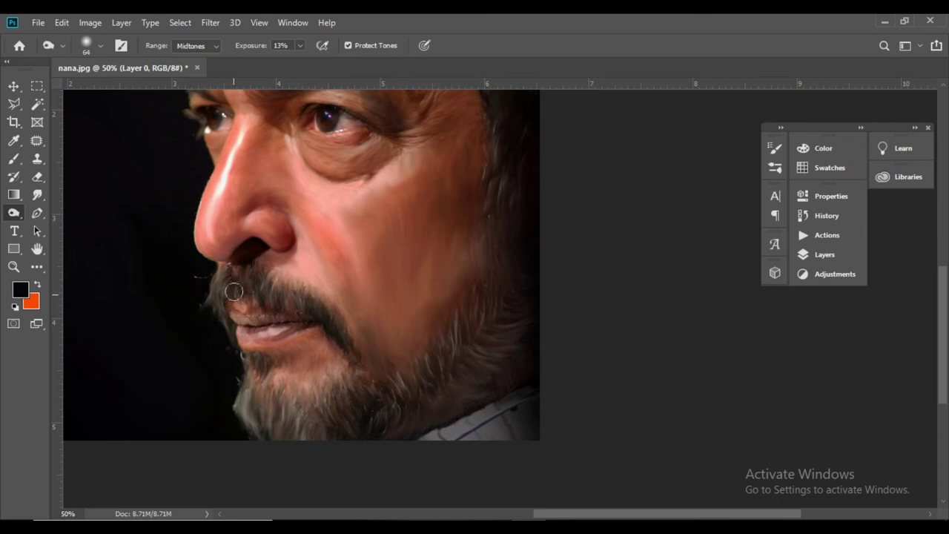
# Try to smooth the beard's outer edge at the chin with the Smudge tool at size 45 and 70% strength.
pyautogui.click(37, 194)
pyautogui.moveTo(195, 303); pyautogui.dragTo(294, 282)
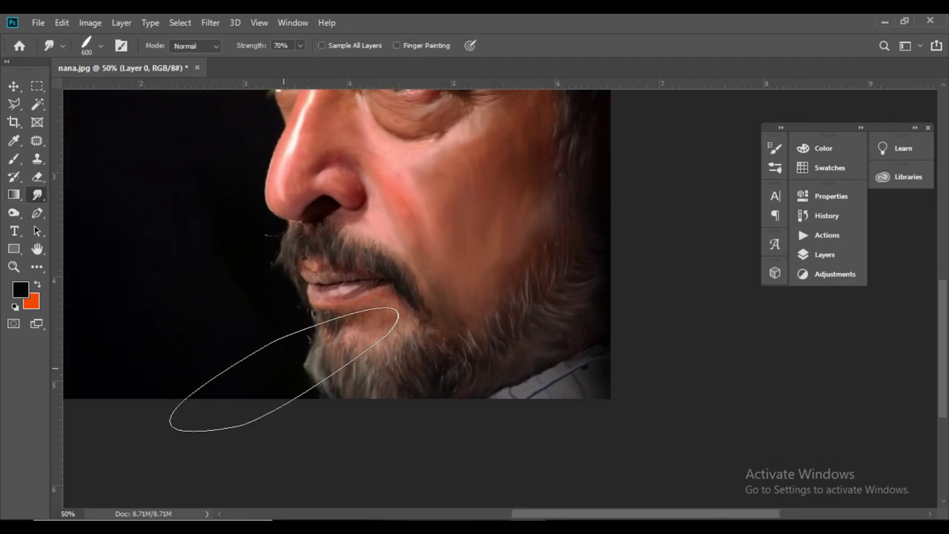
pyautogui.press('[')
pyautogui.press('[')
pyautogui.press('[')
pyautogui.press('[')
pyautogui.press('[')
pyautogui.press('[')
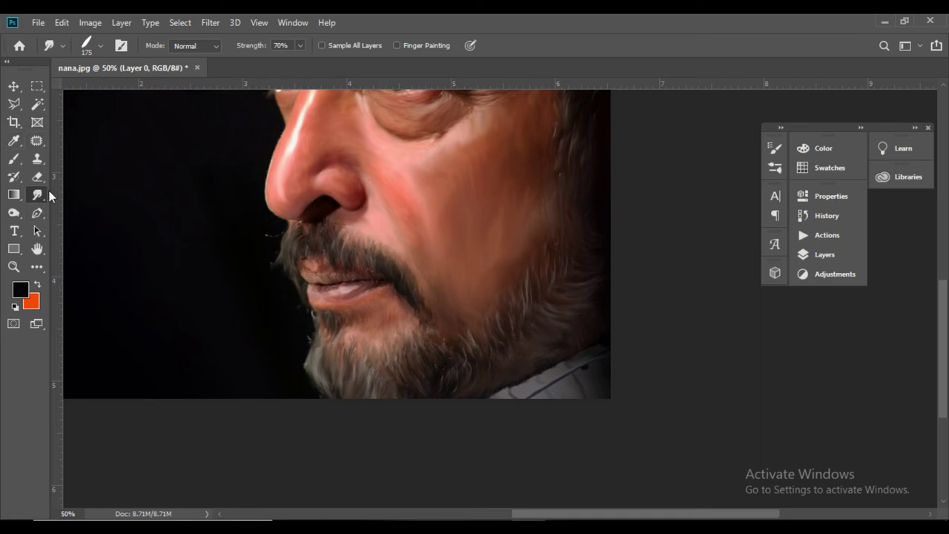
pyautogui.moveTo(333, 199); pyautogui.dragTo(330, 293)
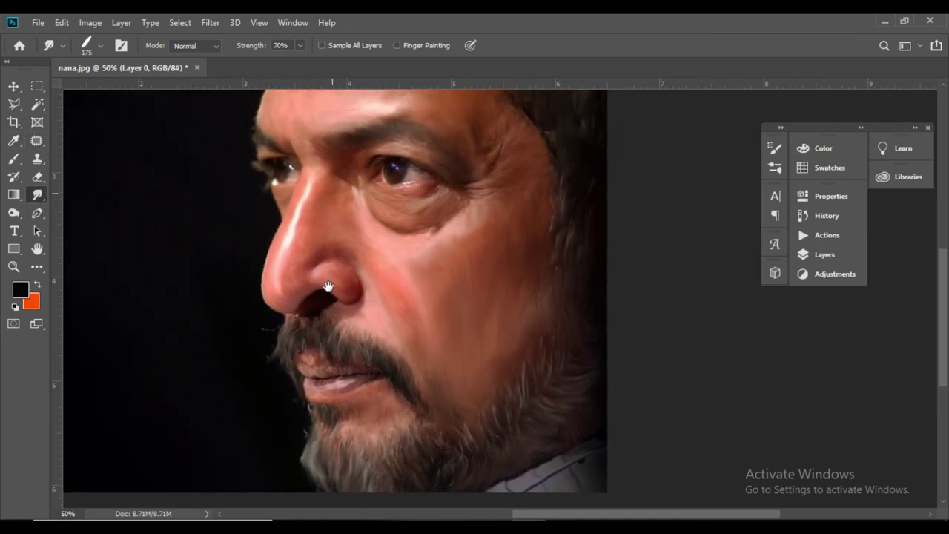
pyautogui.press('[')
pyautogui.press('[')
pyautogui.press('[')
pyautogui.press('[')
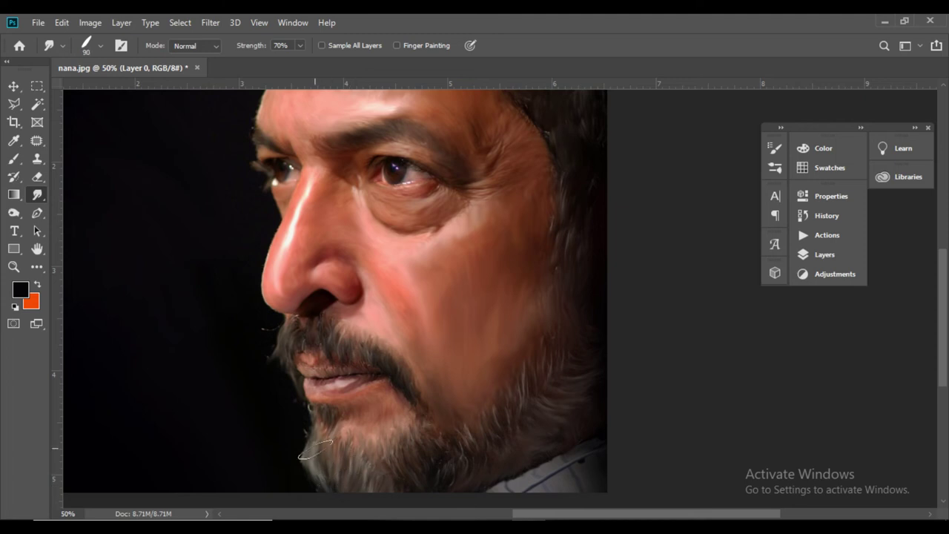
pyautogui.moveTo(310, 448); pyautogui.dragTo(341, 505)
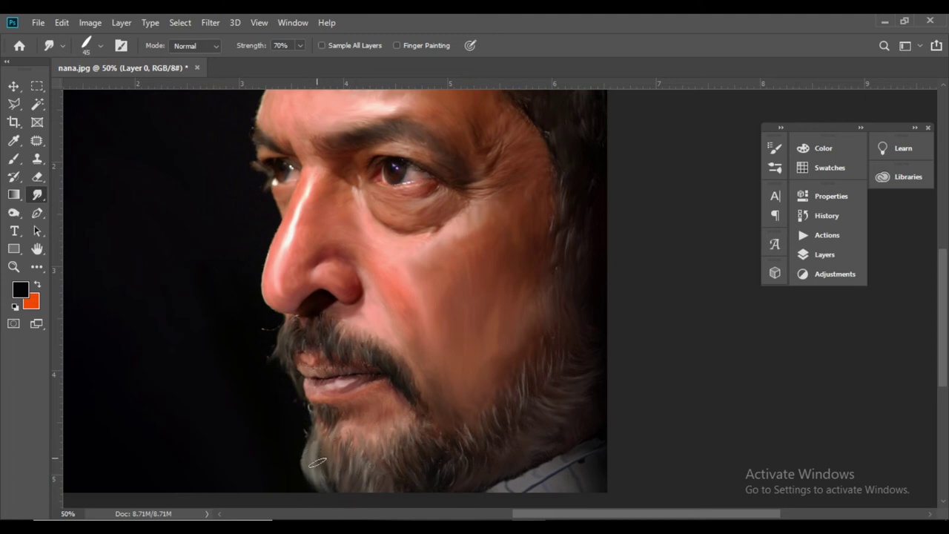
pyautogui.moveTo(317, 462)
pyautogui.mouseDown()
pyautogui.moveTo(356, 501)
pyautogui.moveTo(309, 462)
pyautogui.moveTo(332, 489)
pyautogui.moveTo(359, 480)
pyautogui.moveTo(323, 446)
pyautogui.moveTo(339, 484)
pyautogui.mouseUp()
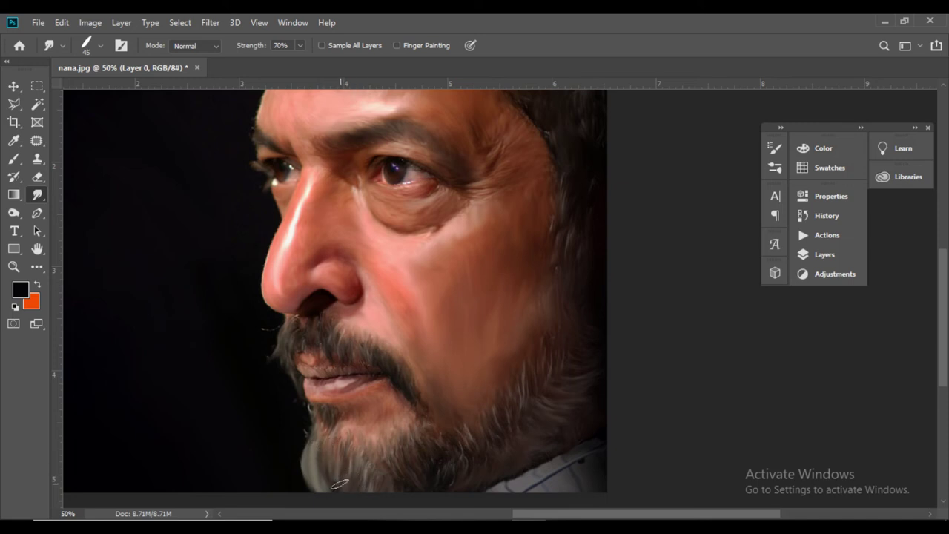
pyautogui.moveTo(323, 442); pyautogui.dragTo(358, 492)
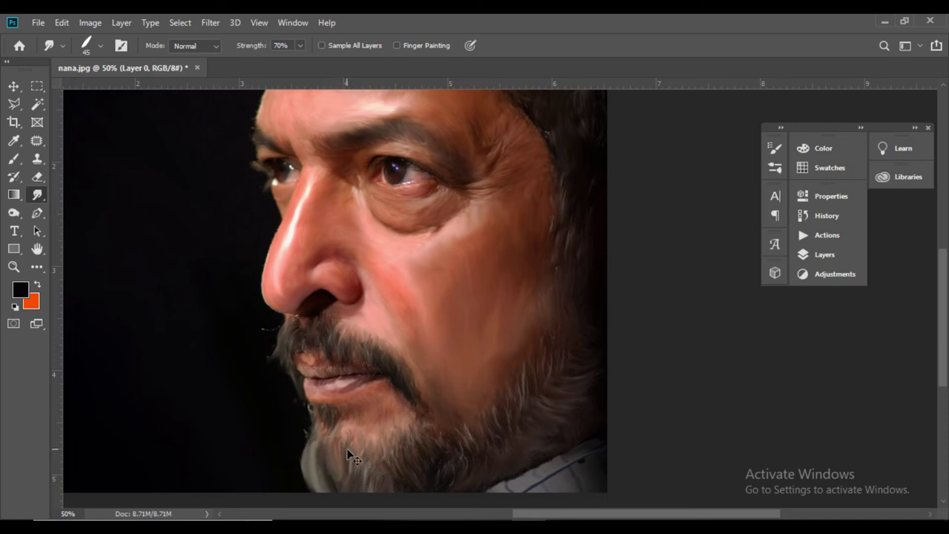
pyautogui.hotkey('ctrl', 'z')
pyautogui.moveTo(346, 450); pyautogui.dragTo(352, 503)
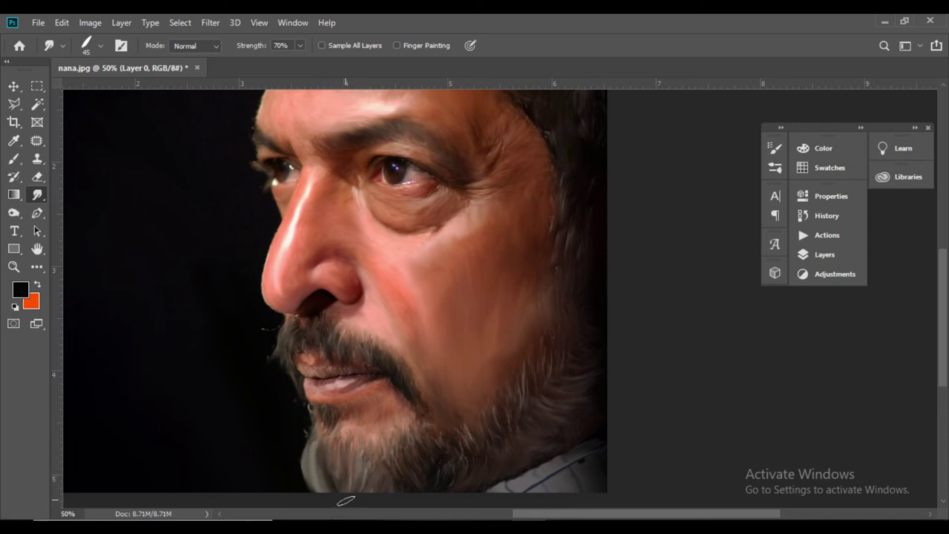
# Undo the smudge strokes on the chin beard.
pyautogui.hotkey('ctrl', 'z')
pyautogui.hotkey('ctrl', 'z')
pyautogui.hotkey('ctrl', 'z')
pyautogui.hotkey('ctrl', 'z')
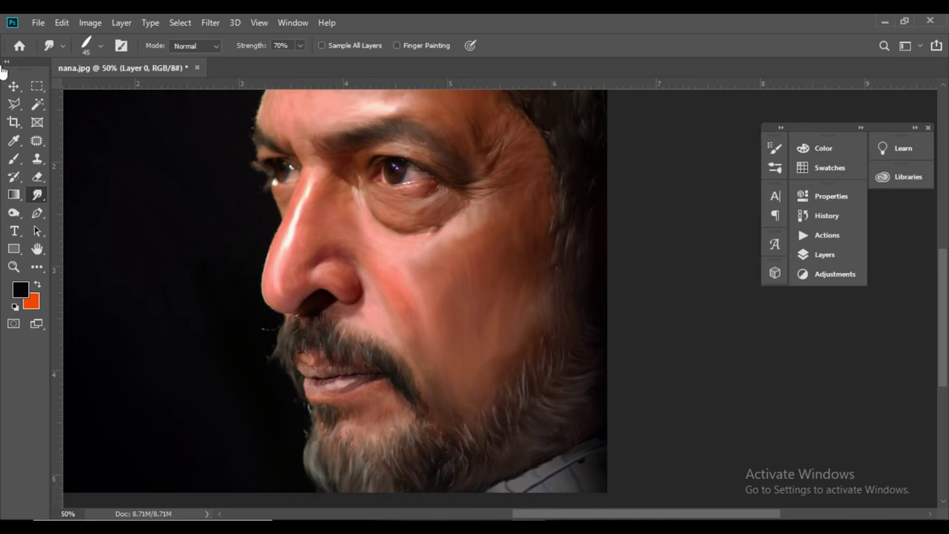
# Brighten the highlight along the nose bridge with the Dodge tool at midtones range and 10% exposure, reducing the brush to size 60.
pyautogui.click(14, 86)
pyautogui.moveTo(433, 218); pyautogui.dragTo(429, 270)
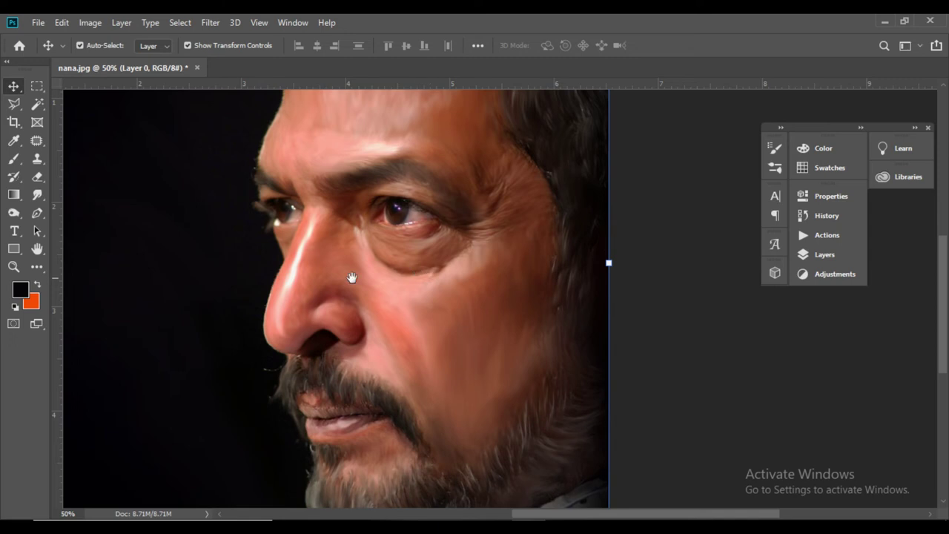
pyautogui.click(14, 213)
pyautogui.click(60, 214)
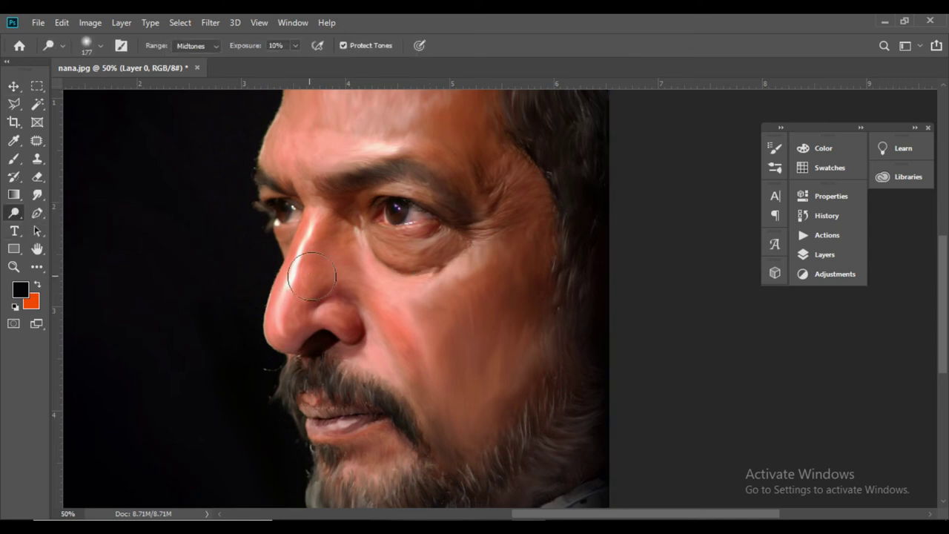
pyautogui.moveTo(312, 276)
pyautogui.mouseDown()
pyautogui.moveTo(308, 245)
pyautogui.moveTo(292, 333)
pyautogui.moveTo(305, 312)
pyautogui.moveTo(283, 325)
pyautogui.mouseUp()
pyautogui.moveTo(347, 379); pyautogui.dragTo(342, 368)
pyautogui.press('[')
pyautogui.press('[')
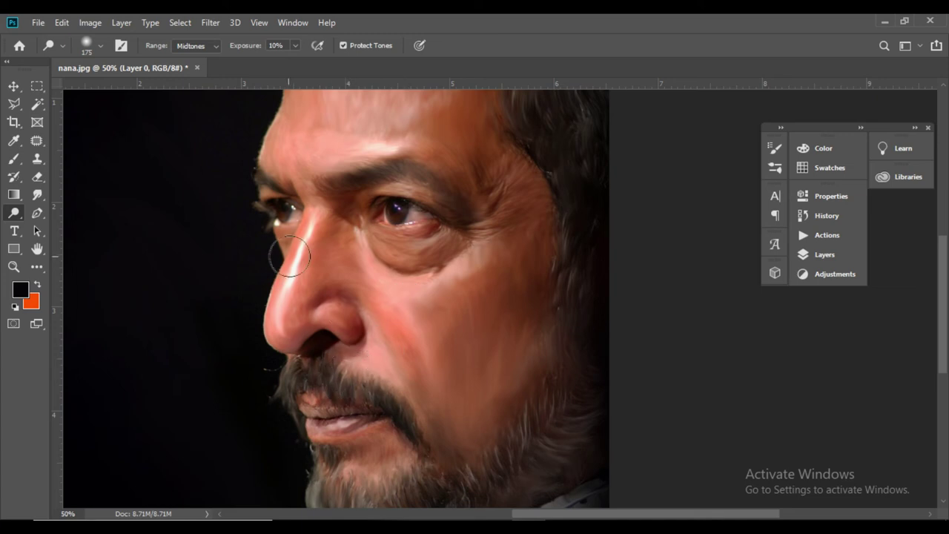
pyautogui.press('[')
pyautogui.press('[')
pyautogui.press('[')
pyautogui.press('[')
pyautogui.press('[')
pyautogui.press('[')
pyautogui.press('[')
pyautogui.moveTo(305, 232); pyautogui.dragTo(287, 305)
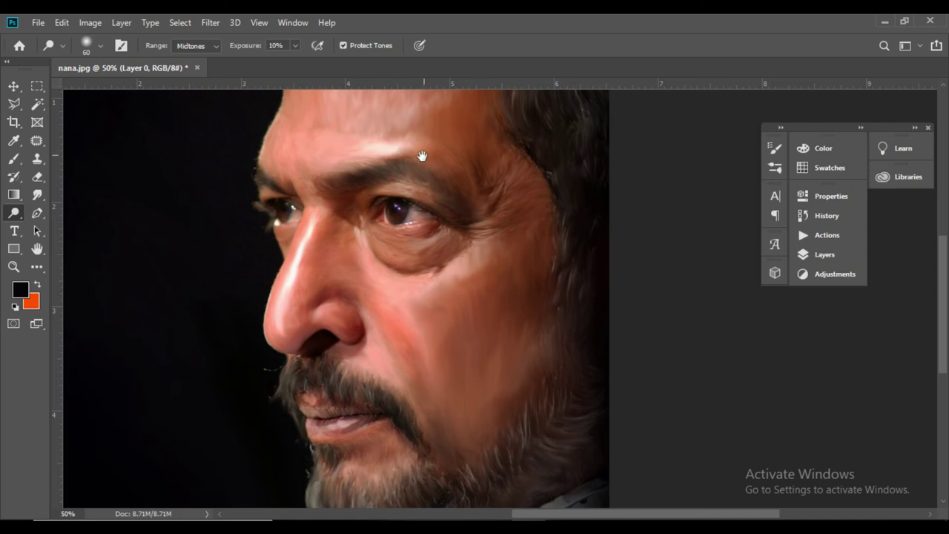
# Enlarge the Dodge brush to size 250 and brighten the highlight on the forehead.
pyautogui.moveTo(423, 159); pyautogui.dragTo(419, 210)
pyautogui.press(']')
pyautogui.press(']')
pyautogui.press(']')
pyautogui.press(']')
pyautogui.press(']')
pyautogui.press(']')
pyautogui.press(']')
pyautogui.press(']')
pyautogui.press(']')
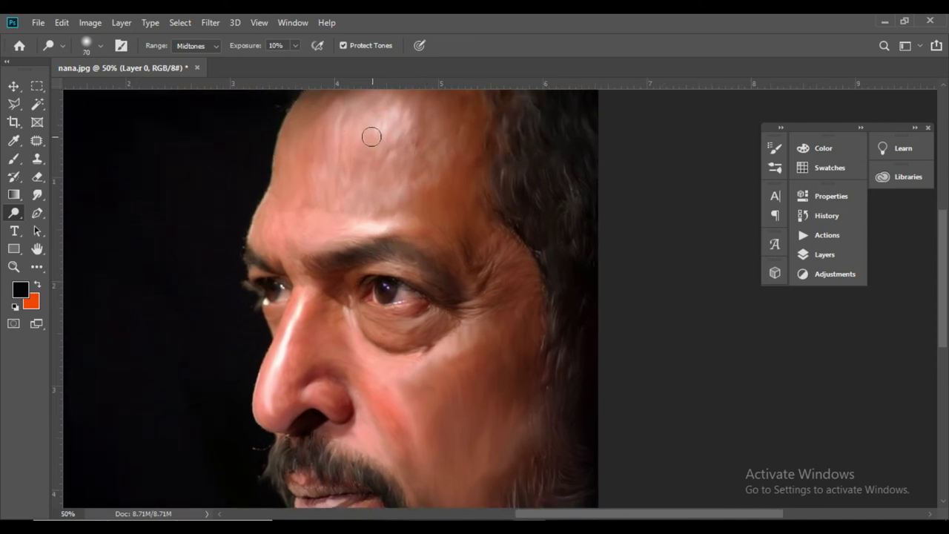
pyautogui.moveTo(374, 128)
pyautogui.mouseDown()
pyautogui.moveTo(376, 192)
pyautogui.moveTo(415, 155)
pyautogui.mouseUp()
# Reduce the Dodge brush to size 80 and brighten the cheek below the eye and along the cheek fold.
pyautogui.moveTo(439, 294); pyautogui.dragTo(414, 171)
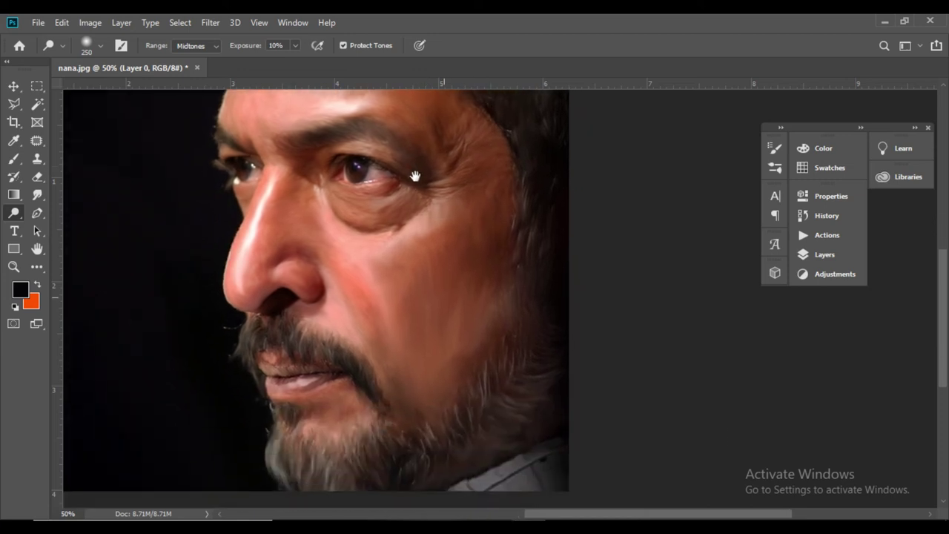
pyautogui.press('[')
pyautogui.press('[')
pyautogui.press('[')
pyautogui.press('[')
pyautogui.press('[')
pyautogui.press('[')
pyautogui.press('[')
pyautogui.moveTo(397, 245); pyautogui.dragTo(436, 215)
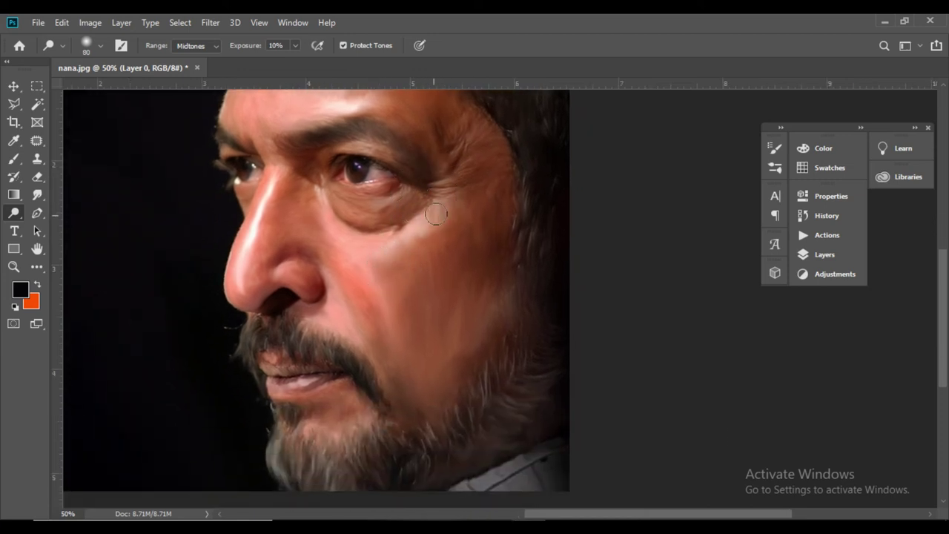
pyautogui.moveTo(377, 279)
pyautogui.mouseDown()
pyautogui.moveTo(401, 376)
pyautogui.moveTo(383, 318)
pyautogui.mouseUp()
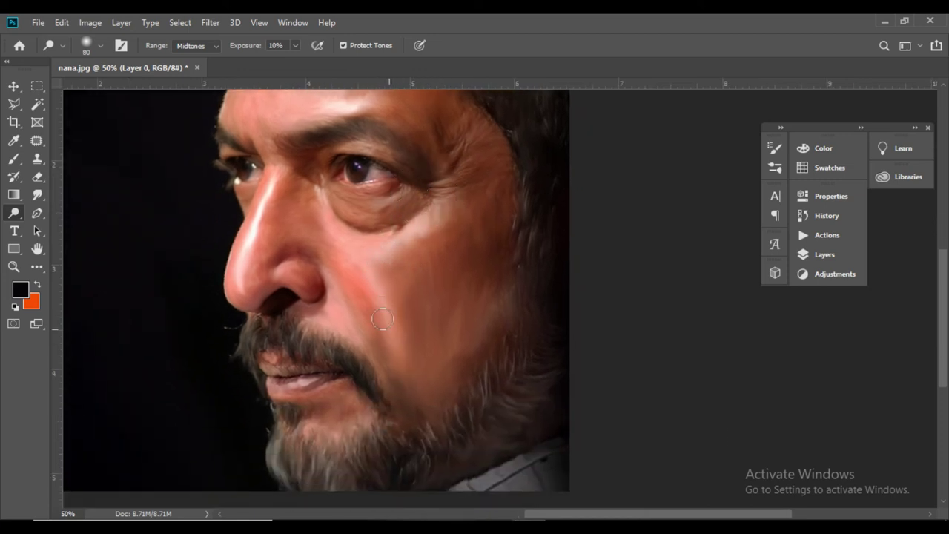
pyautogui.moveTo(405, 258)
pyautogui.mouseDown()
pyautogui.moveTo(392, 354)
pyautogui.moveTo(368, 278)
pyautogui.moveTo(397, 398)
pyautogui.mouseUp()
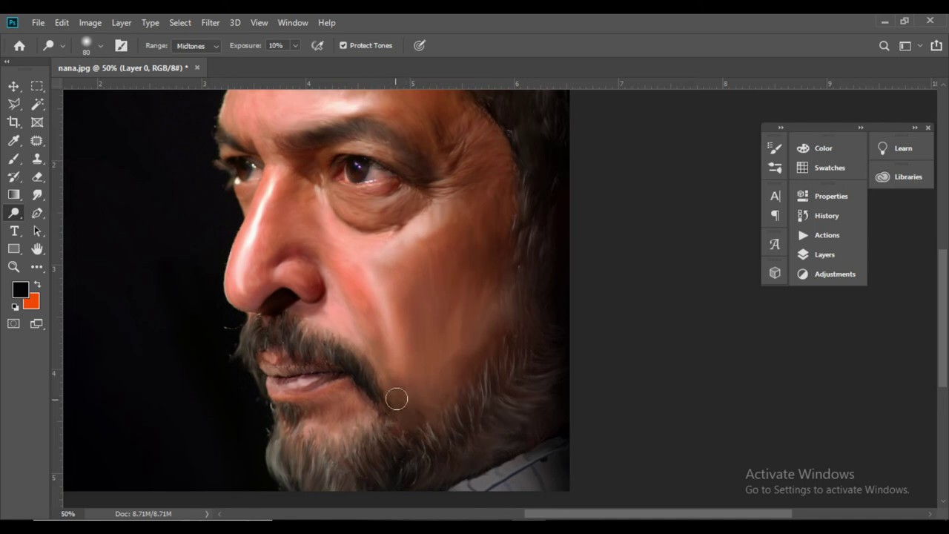
# Brighten the near eye and the forehead down to the brow with the Dodge tool at size 80.
pyautogui.moveTo(432, 356)
pyautogui.mouseDown()
pyautogui.moveTo(409, 355)
pyautogui.moveTo(408, 382)
pyautogui.mouseUp()
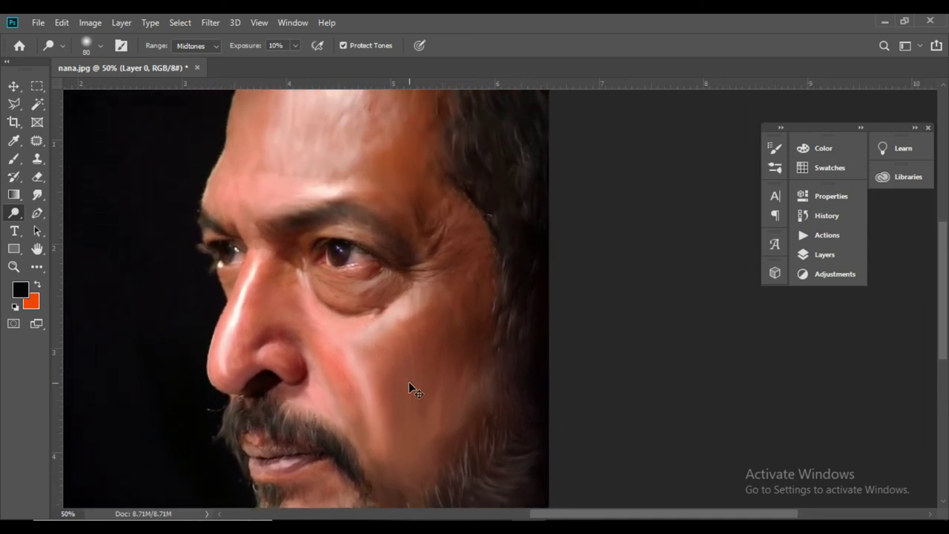
pyautogui.hotkey('ctrl', '-')
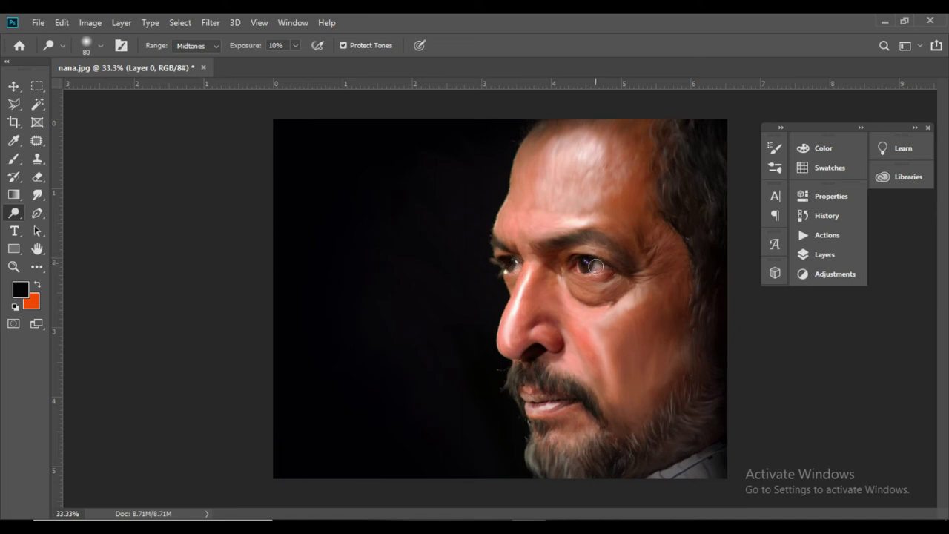
pyautogui.moveTo(596, 266); pyautogui.dragTo(601, 262)
pyautogui.moveTo(604, 148)
pyautogui.mouseDown()
pyautogui.moveTo(567, 157)
pyautogui.moveTo(531, 184)
pyautogui.moveTo(533, 216)
pyautogui.moveTo(544, 220)
pyautogui.moveTo(518, 226)
pyautogui.mouseUp()
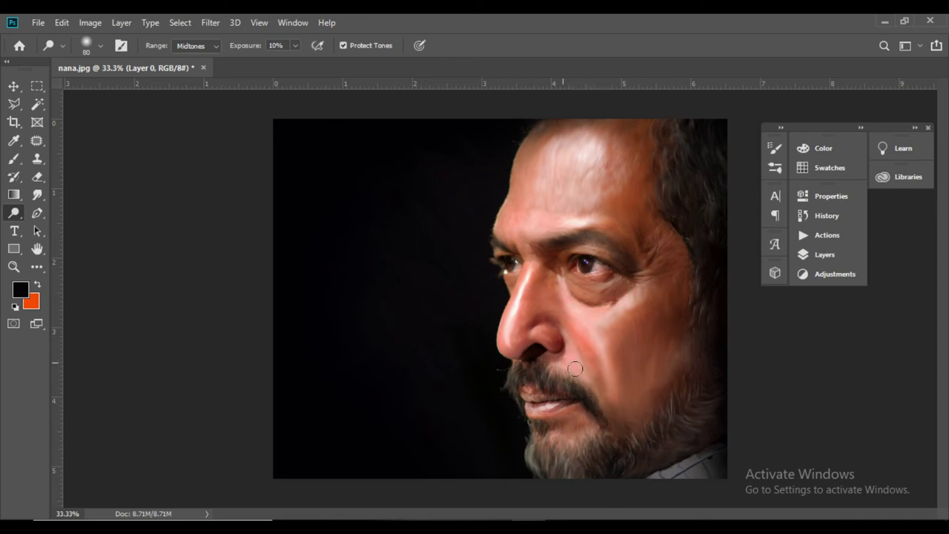
# Switch to the Brush tool and add a new empty layer above the portrait.
pyautogui.click(13, 87)
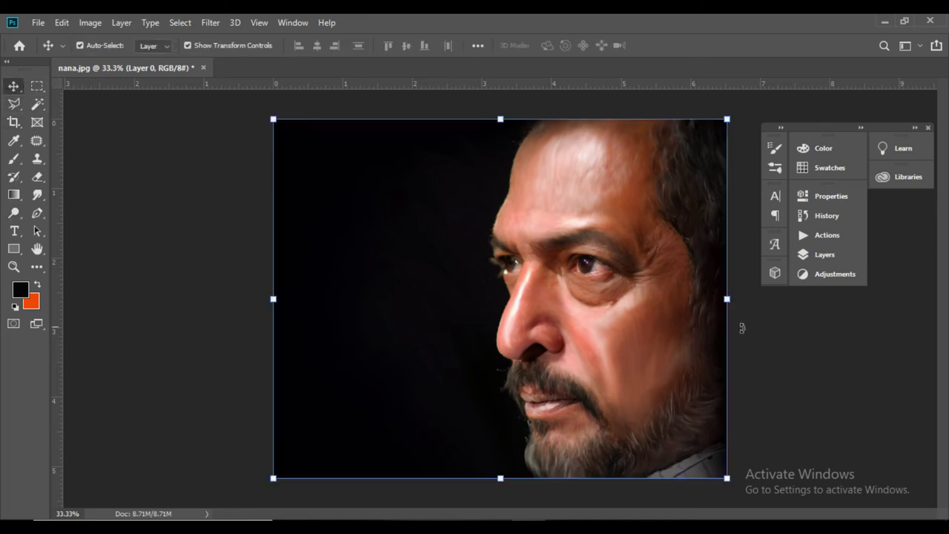
pyautogui.click(768, 366)
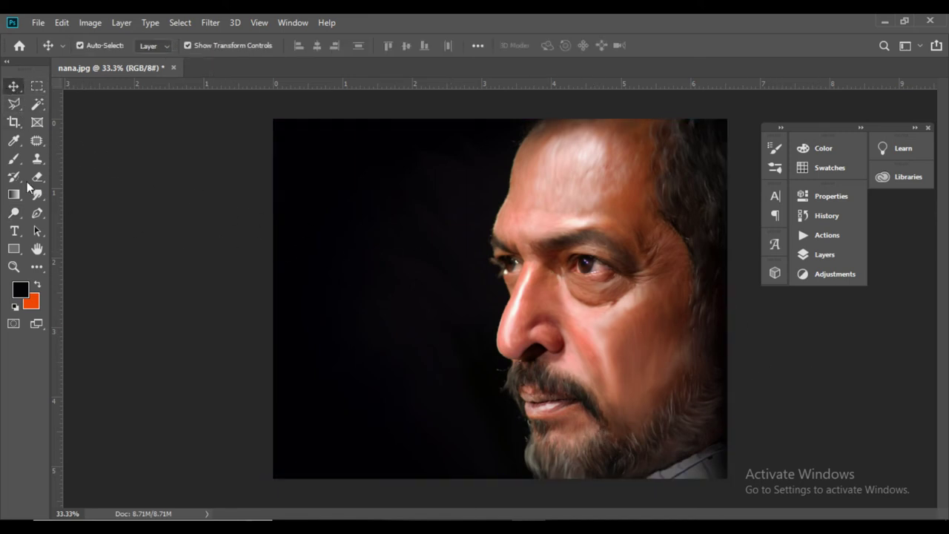
pyautogui.click(13, 158)
pyautogui.click(804, 256)
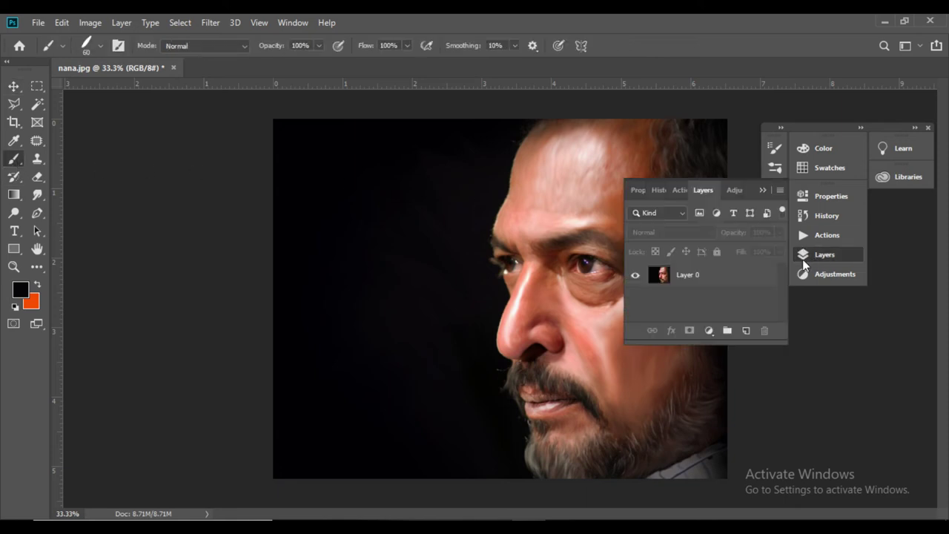
pyautogui.click(746, 330)
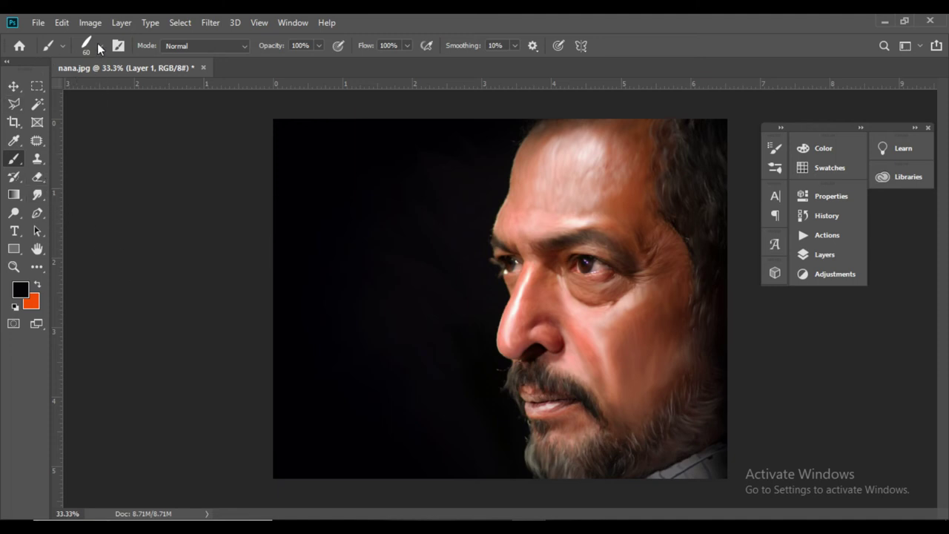
# Choose a soft round brush tip and enlarge the brush to size 700.
pyautogui.click(117, 45)
pyautogui.scroll(5, 750, 190)
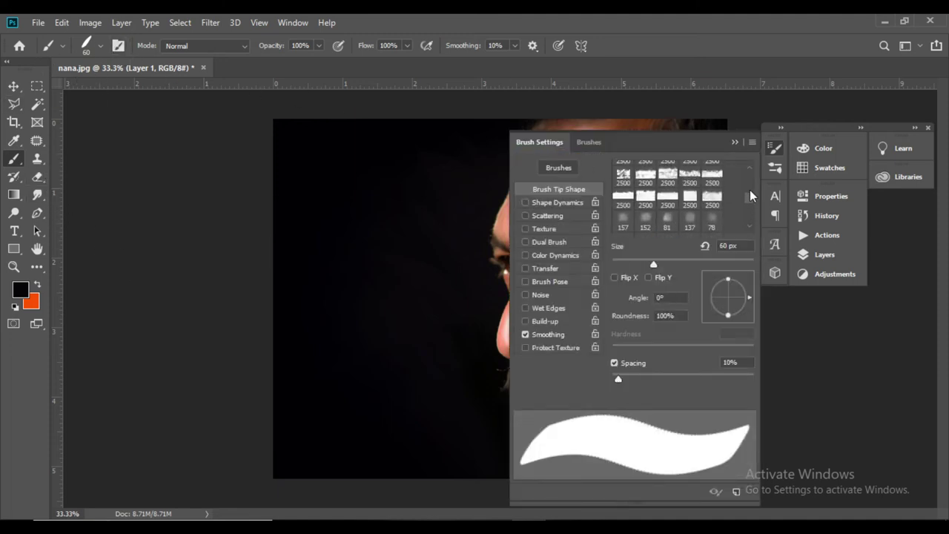
pyautogui.click(623, 169)
pyautogui.click(734, 142)
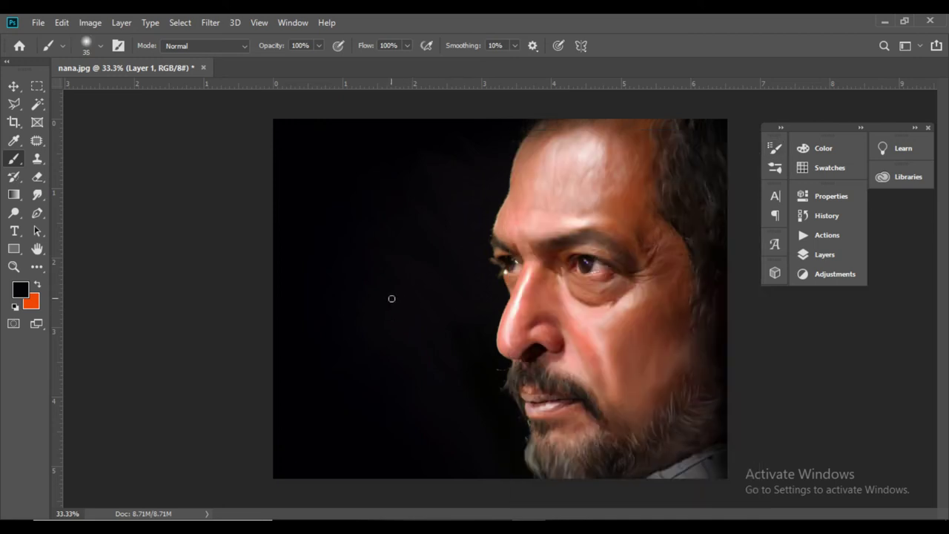
pyautogui.press(']')
pyautogui.press(']')
pyautogui.press(']')
pyautogui.press(']')
pyautogui.press(']')
pyautogui.press(']')
pyautogui.press(']')
pyautogui.press(']')
pyautogui.press(']')
pyautogui.press(']')
pyautogui.press(']')
pyautogui.press(']')
pyautogui.press(']')
pyautogui.press(']')
pyautogui.press(']')
pyautogui.press(']')
pyautogui.press(']')
pyautogui.press(']')
pyautogui.press(']')
pyautogui.press(']')
pyautogui.press('[')
pyautogui.press('[')
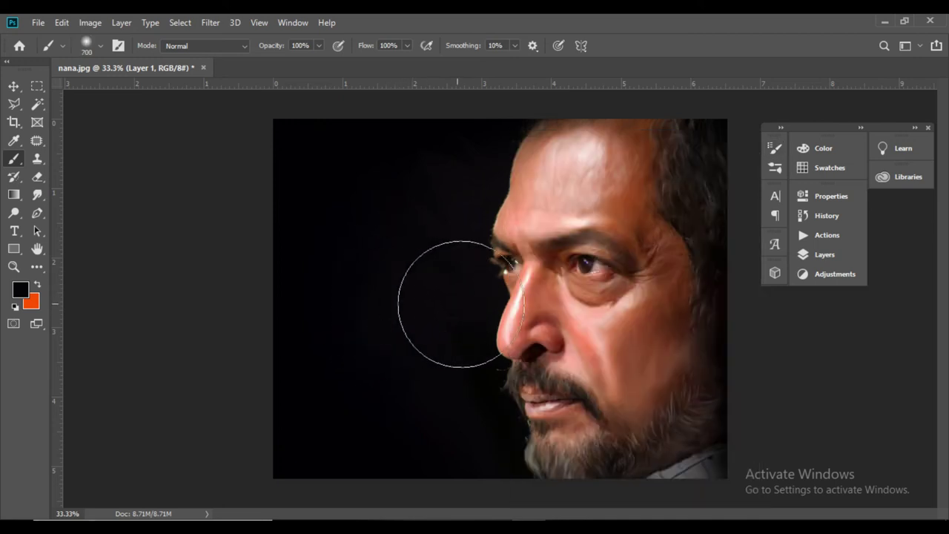
# Dab soft orange on the cheek, then scale the spot to about 170% and move it over the jaw and collar corner.
pyautogui.click(38, 286)
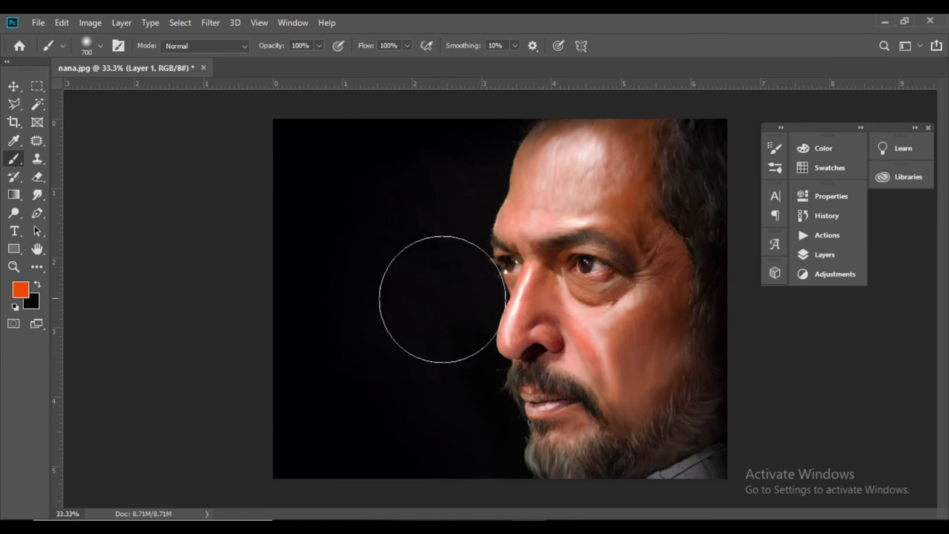
pyautogui.click(579, 341)
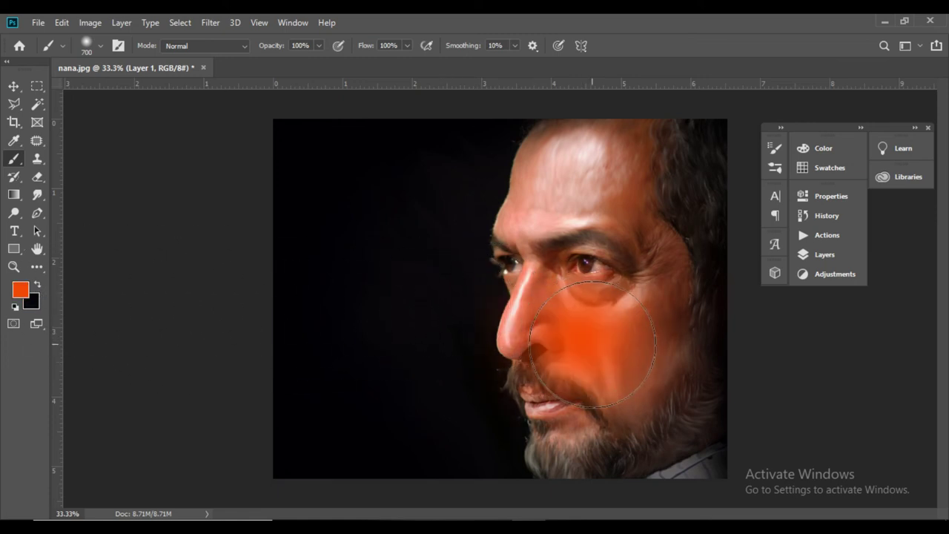
pyautogui.click(12, 87)
pyautogui.moveTo(713, 470); pyautogui.dragTo(805, 519)
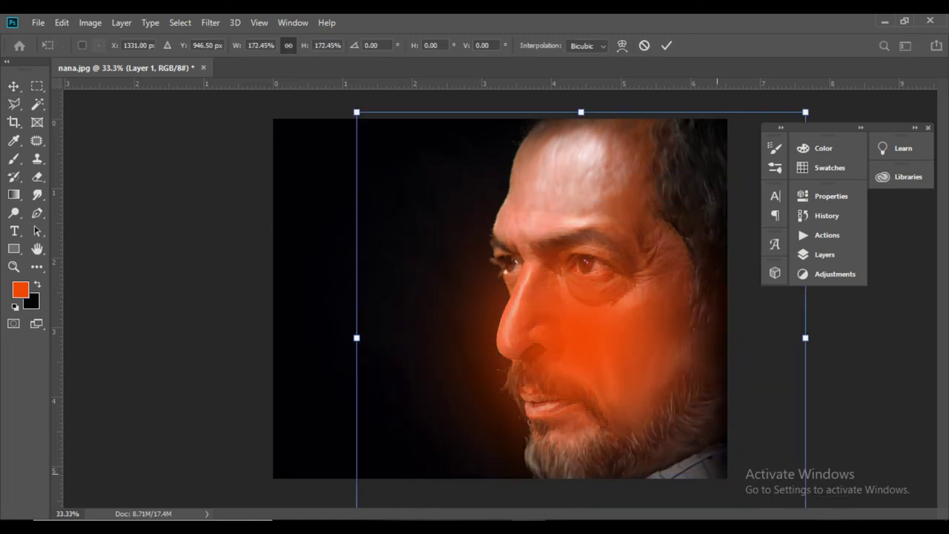
pyautogui.moveTo(665, 381); pyautogui.dragTo(760, 475)
pyautogui.press('Return')
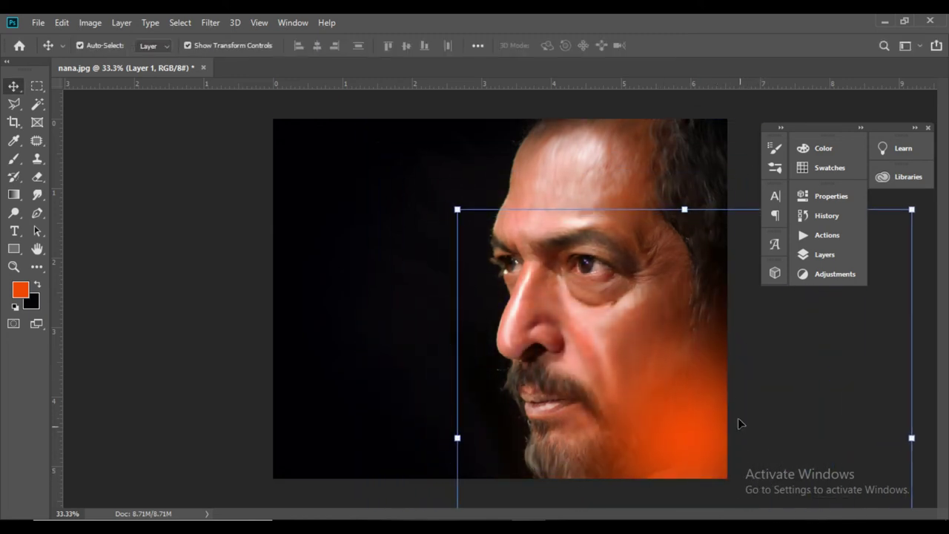
# Set the orange glow layer's blend mode to Screen and reposition the glow beside the jaw.
pyautogui.click(821, 254)
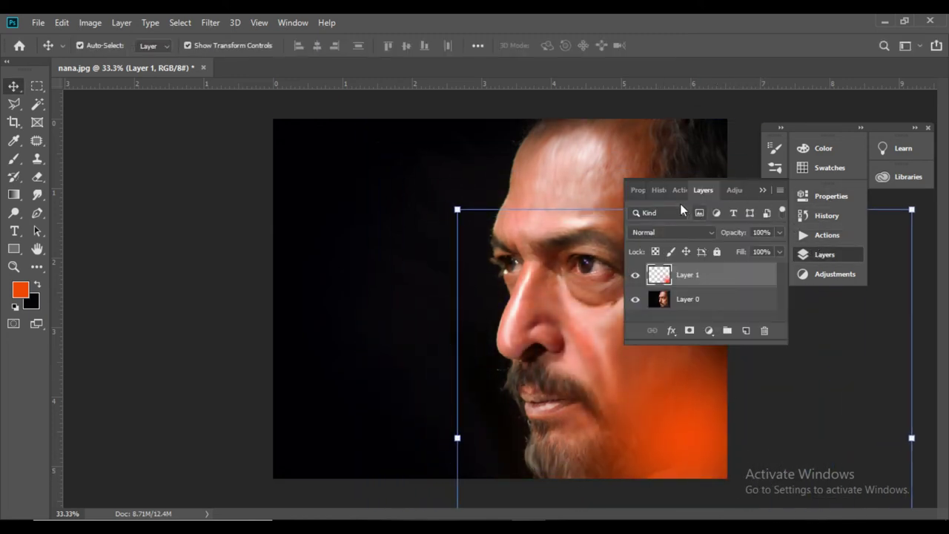
pyautogui.click(681, 235)
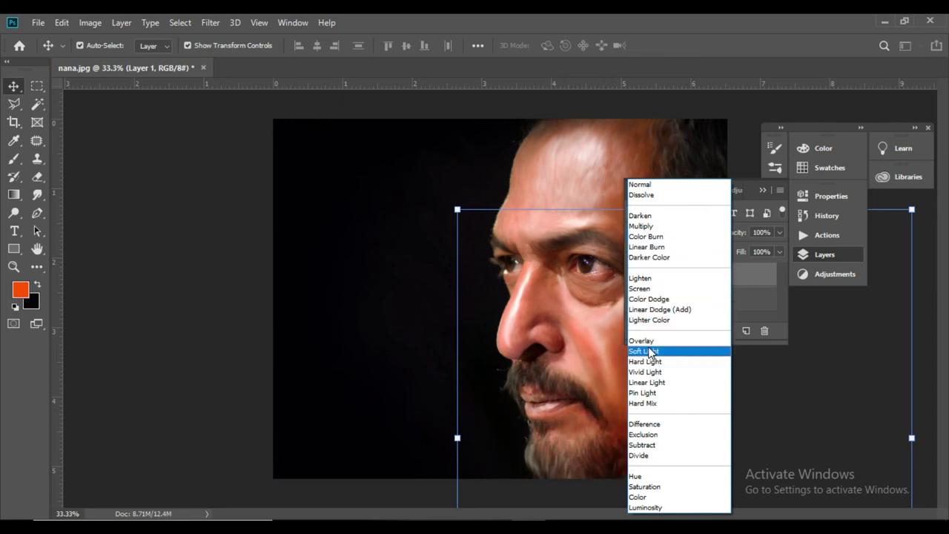
pyautogui.click(652, 288)
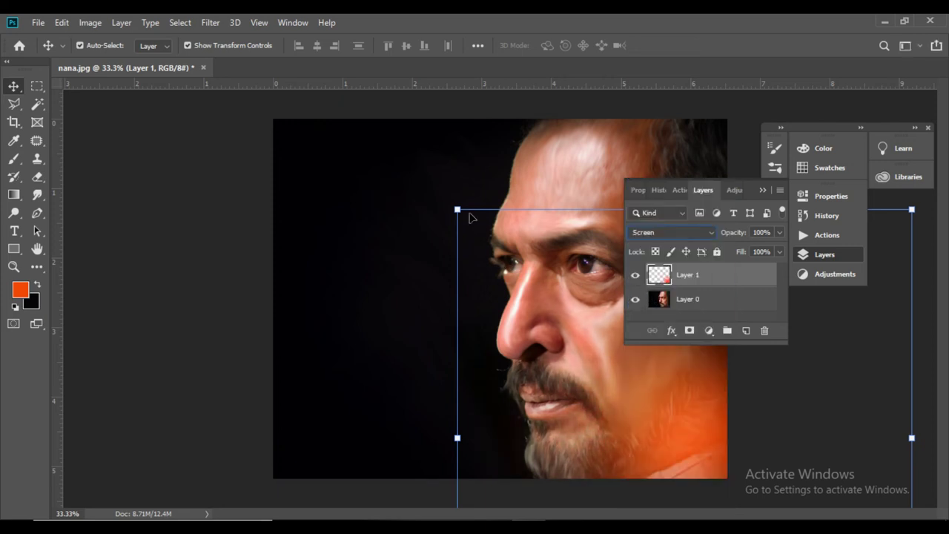
pyautogui.moveTo(536, 289); pyautogui.dragTo(560, 221)
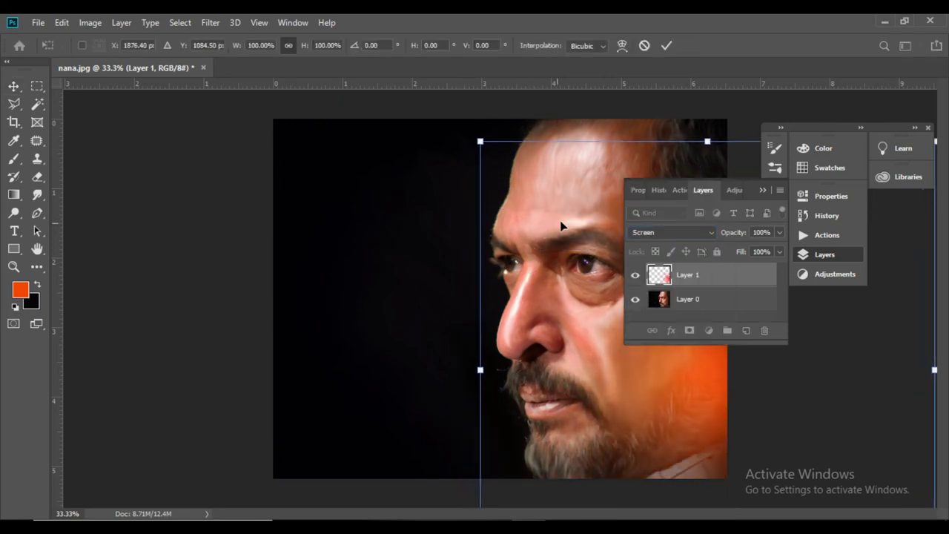
pyautogui.click(763, 190)
pyautogui.moveTo(669, 270); pyautogui.dragTo(602, 345)
pyautogui.press('Return')
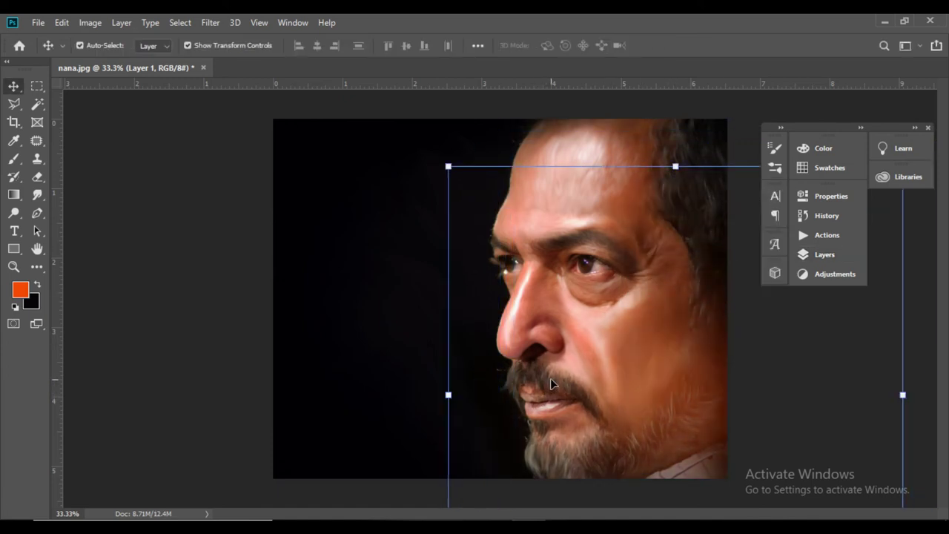
# Enlarge the orange glow further and shift it down toward the collar corner of the portrait.
pyautogui.hotkey('ctrl', '-')
pyautogui.moveTo(461, 199); pyautogui.dragTo(390, 128)
pyautogui.moveTo(479, 315); pyautogui.dragTo(504, 368)
pyautogui.press('Return')
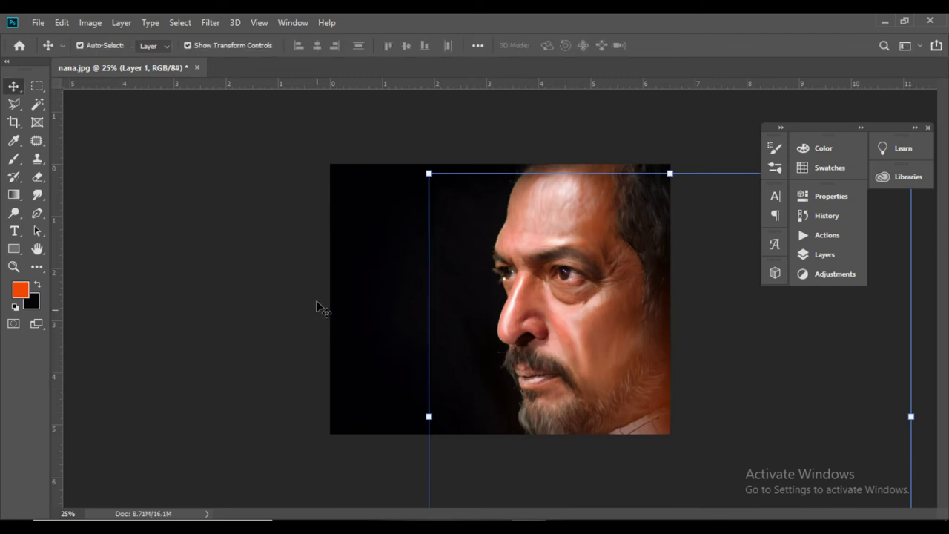
# Add another empty layer above the orange glow and return to the Brush tool.
pyautogui.click(814, 255)
pyautogui.click(743, 331)
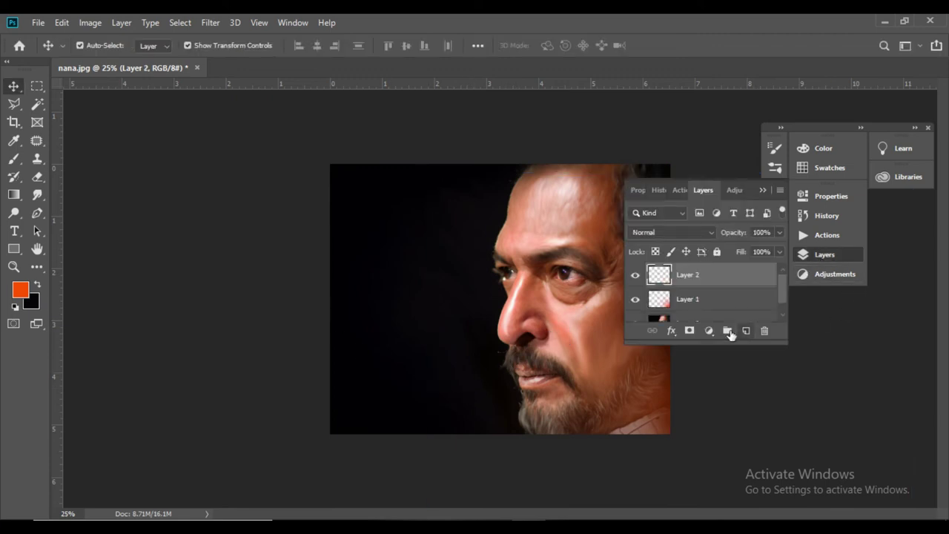
pyautogui.click(14, 159)
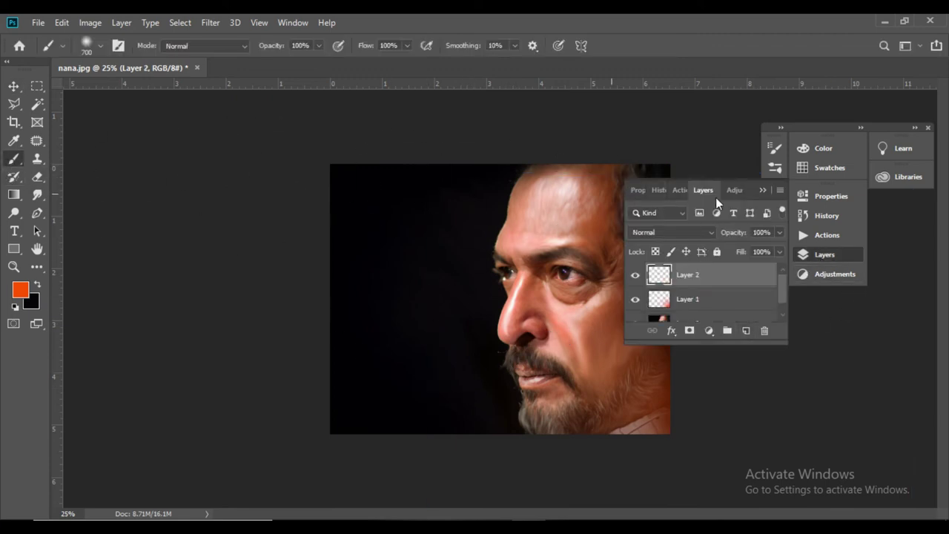
pyautogui.click(762, 194)
# Set the foreground colour to #ff0036 and paint a soft spot on the cheek.
pyautogui.click(20, 289)
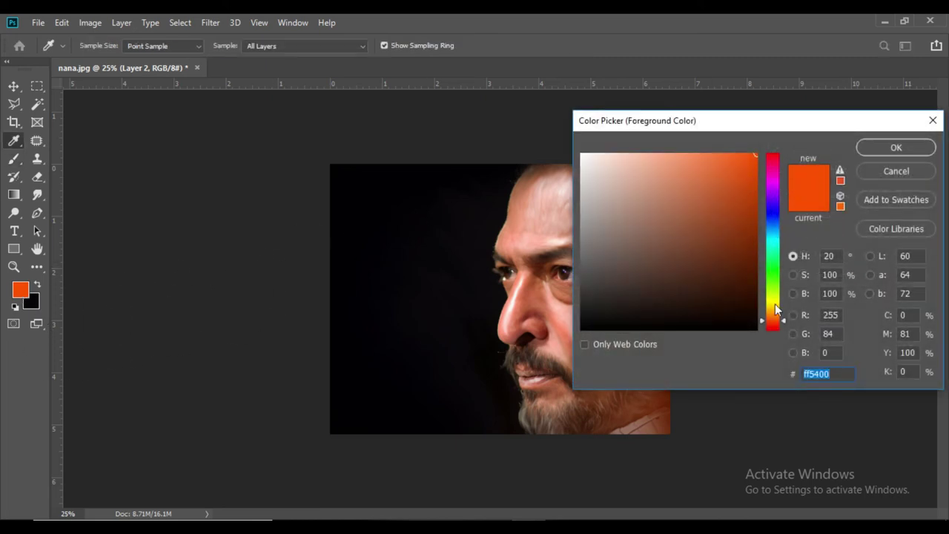
pyautogui.moveTo(776, 310); pyautogui.dragTo(780, 163)
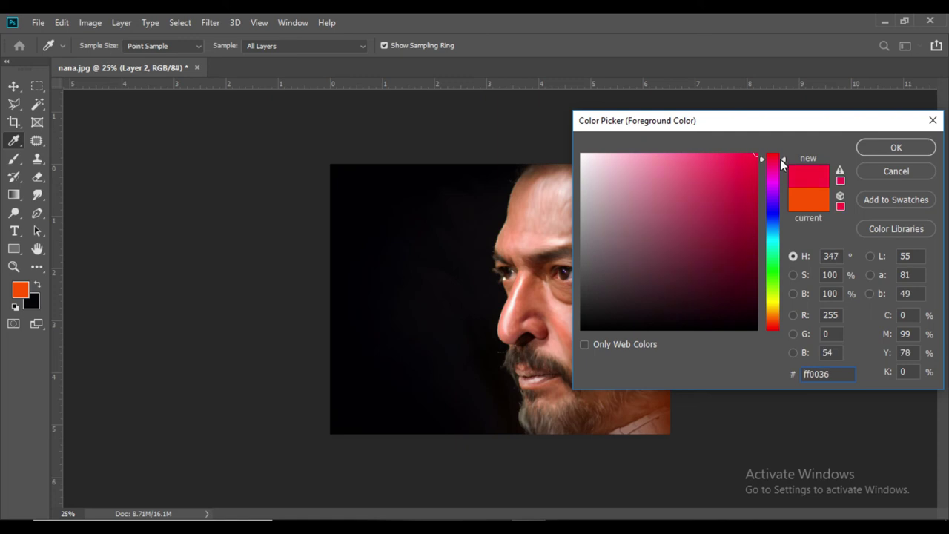
pyautogui.click(895, 148)
pyautogui.moveTo(593, 304); pyautogui.dragTo(556, 344)
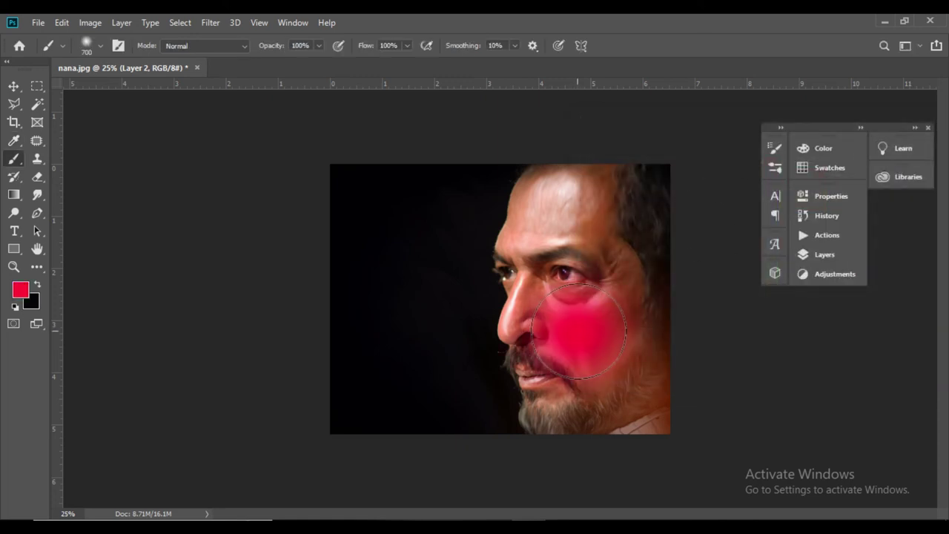
# Set the pink cheek layer to Overlay blending at 33% opacity.
pyautogui.press('v')
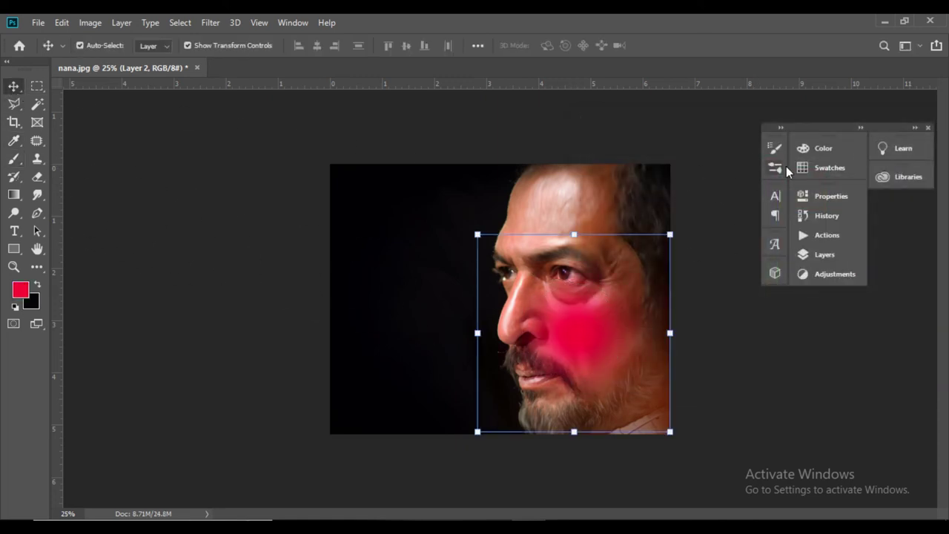
pyautogui.click(816, 254)
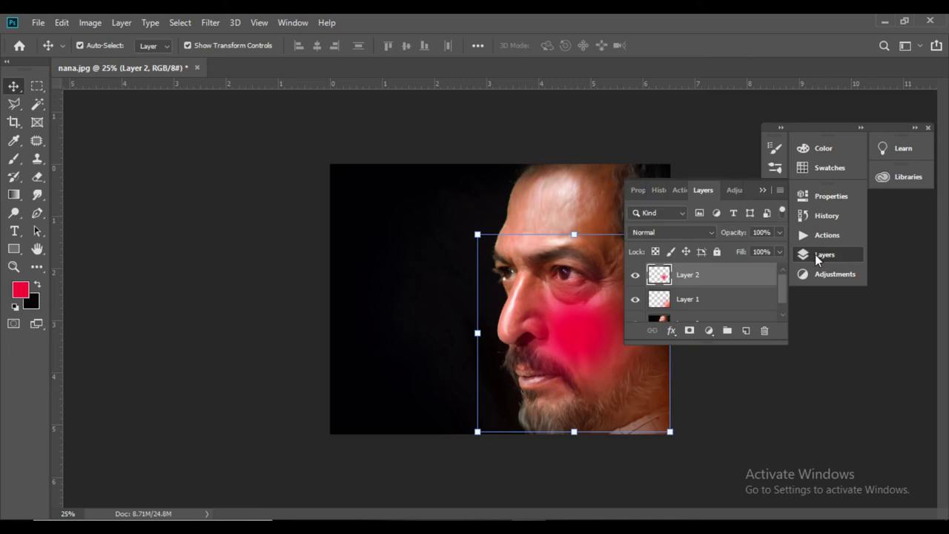
pyautogui.click(713, 234)
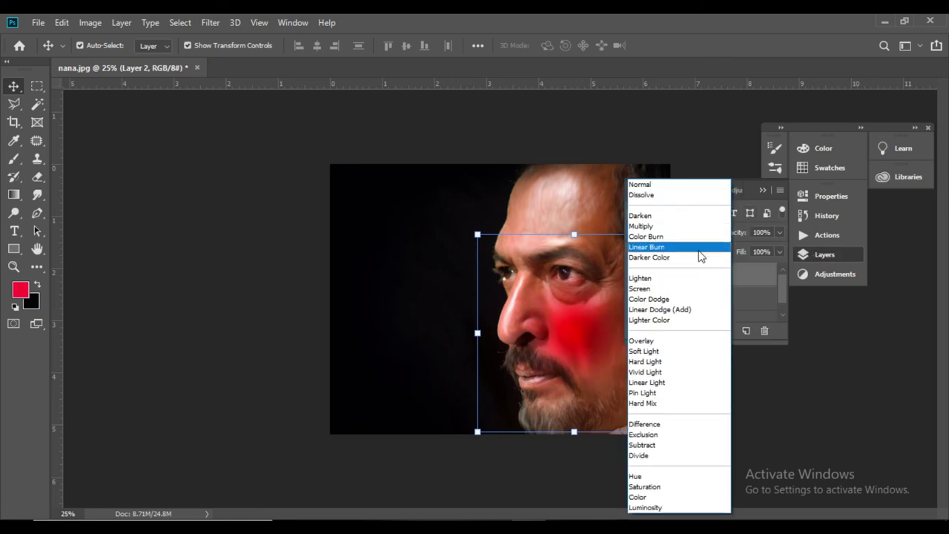
pyautogui.click(662, 343)
pyautogui.click(579, 234)
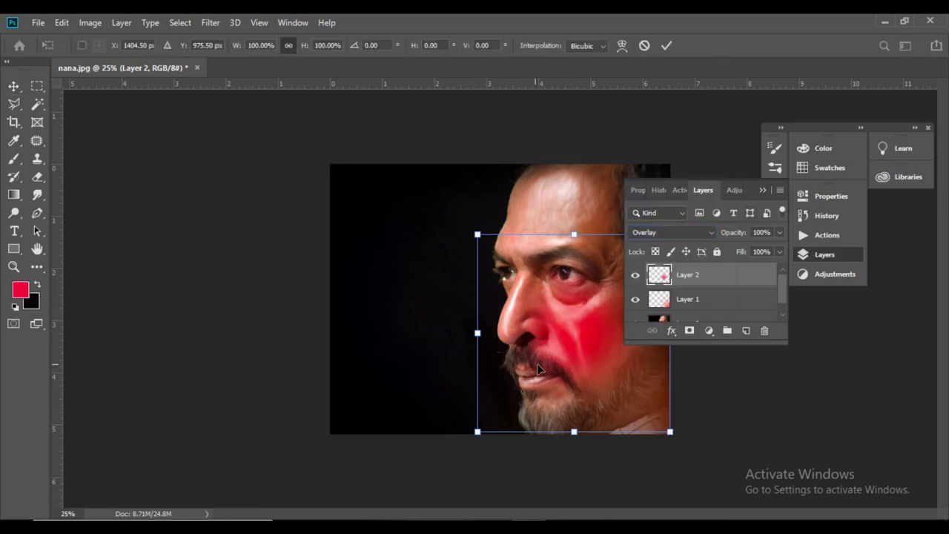
pyautogui.press('Return')
pyautogui.press('2')
pyautogui.press('2')
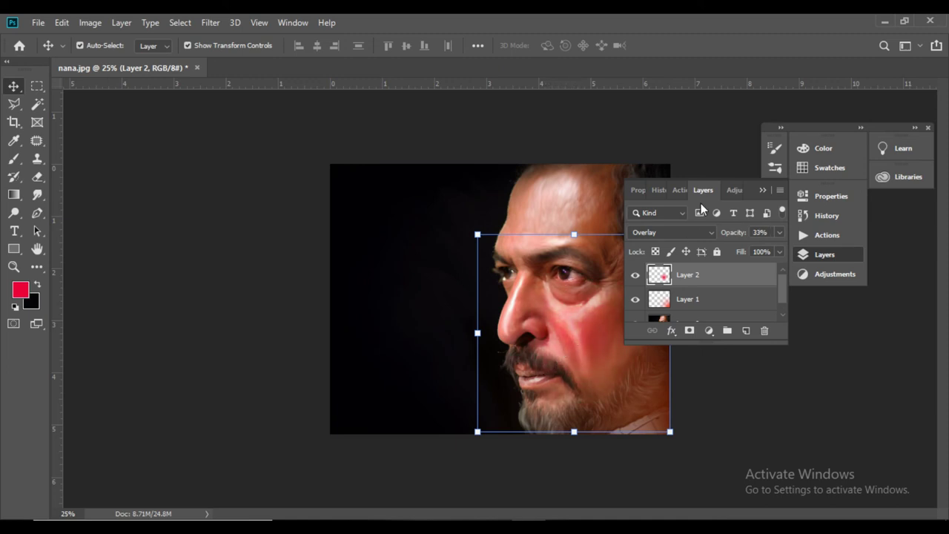
# Resize and reposition the pink tint so it sits over the cheek below the near eye.
pyautogui.click(763, 191)
pyautogui.moveTo(665, 246)
pyautogui.mouseDown()
pyautogui.moveTo(684, 214)
pyautogui.moveTo(642, 275)
pyautogui.moveTo(662, 243)
pyautogui.mouseUp()
pyautogui.moveTo(619, 289); pyautogui.dragTo(630, 303)
pyautogui.press('Return')
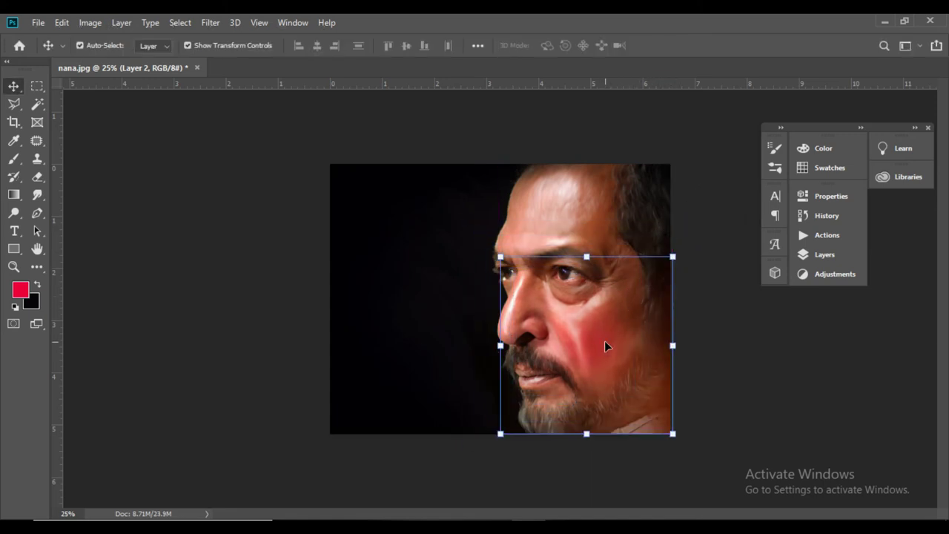
pyautogui.moveTo(671, 261); pyautogui.dragTo(662, 278)
pyautogui.press('Return')
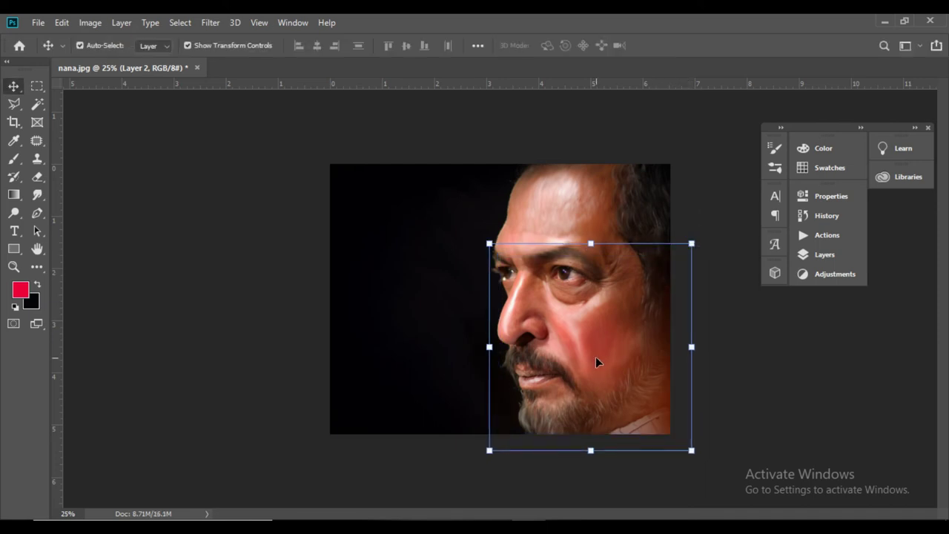
# Duplicate the pink cheek tint and move the copy up over the forehead and hairline.
pyautogui.hotkey('ctrl', 'j')
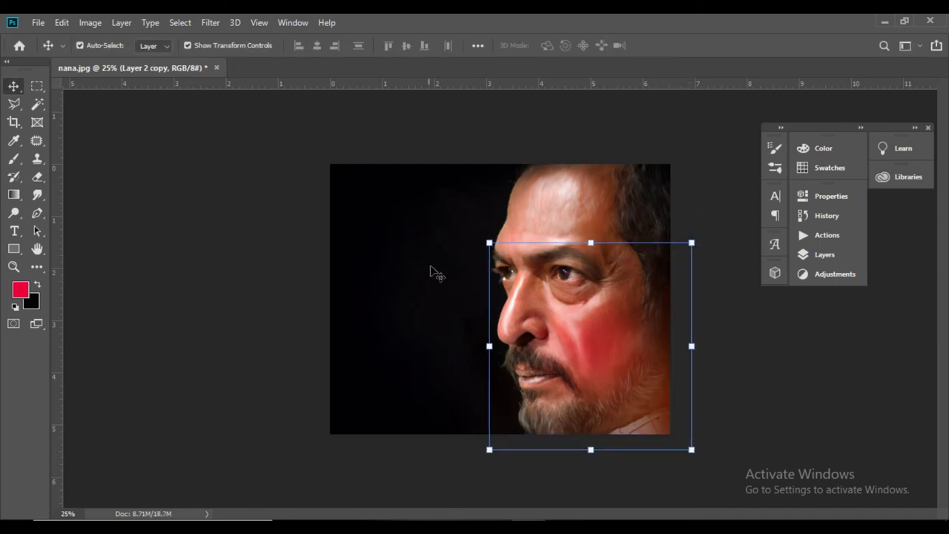
pyautogui.moveTo(596, 271); pyautogui.dragTo(623, 108)
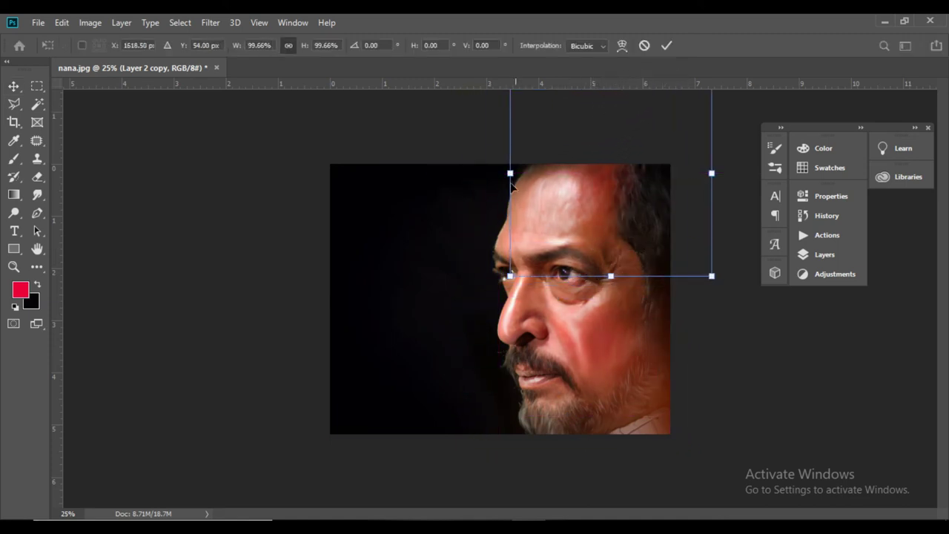
# Change the foreground colour to a medium green and brush it across the forehead on the duplicated tint layer.
pyautogui.click(13, 158)
pyautogui.click(20, 290)
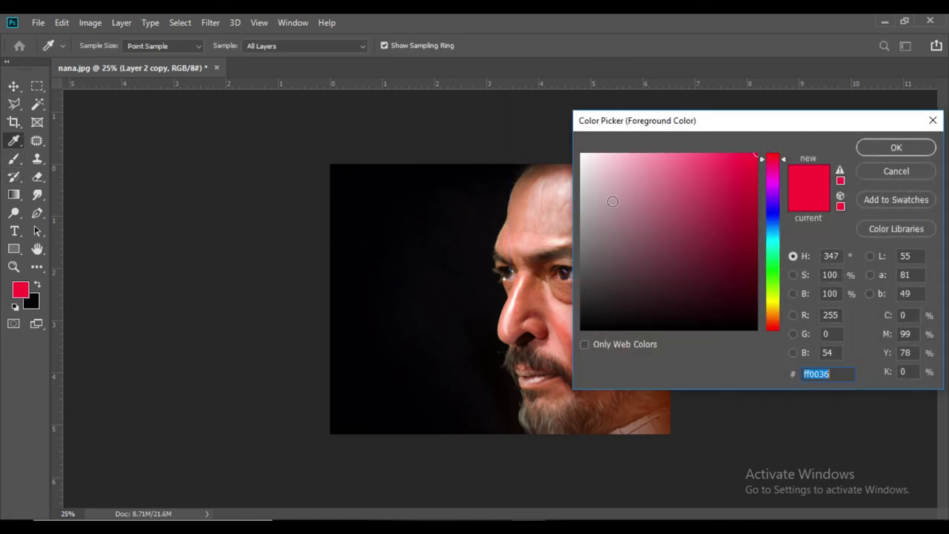
pyautogui.click(771, 261)
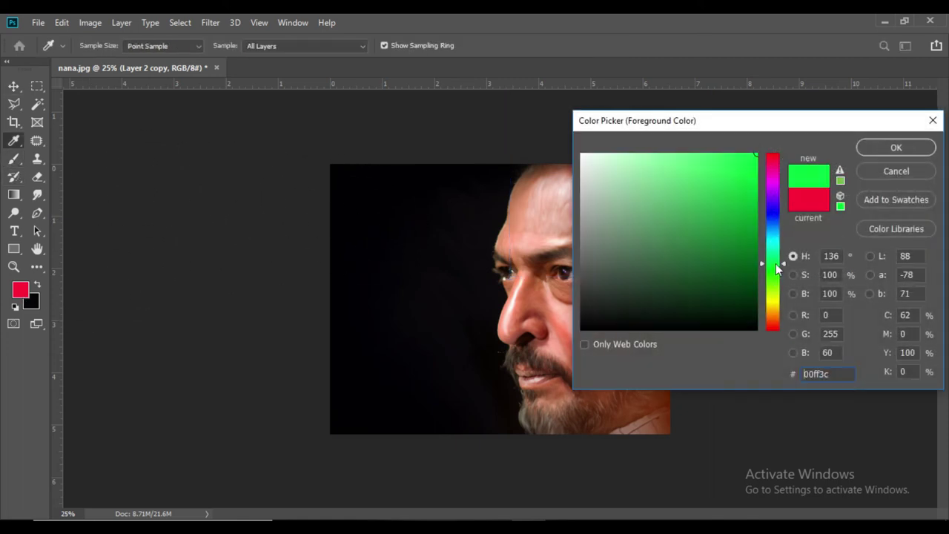
pyautogui.click(752, 233)
pyautogui.click(893, 147)
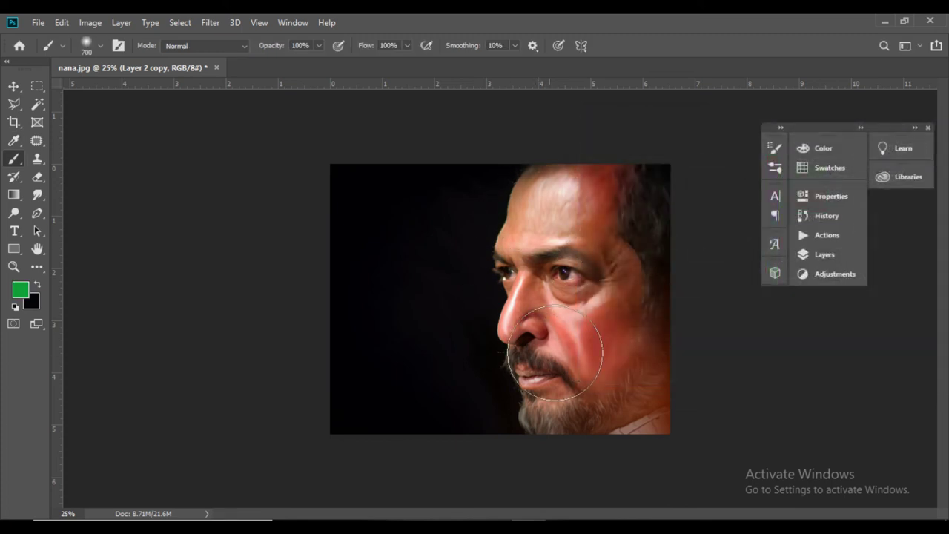
pyautogui.moveTo(593, 191)
pyautogui.mouseDown()
pyautogui.moveTo(571, 184)
pyautogui.moveTo(675, 170)
pyautogui.moveTo(654, 174)
pyautogui.moveTo(664, 198)
pyautogui.moveTo(556, 191)
pyautogui.mouseUp()
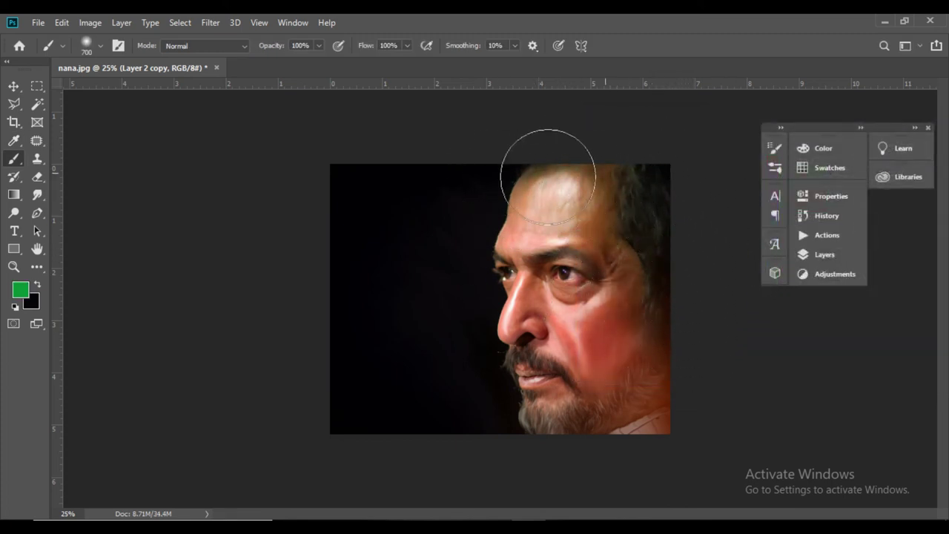
# Change the foreground colour to dark blue and brush it over the near cheek and jaw on the duplicated tint layer.
pyautogui.click(20, 290)
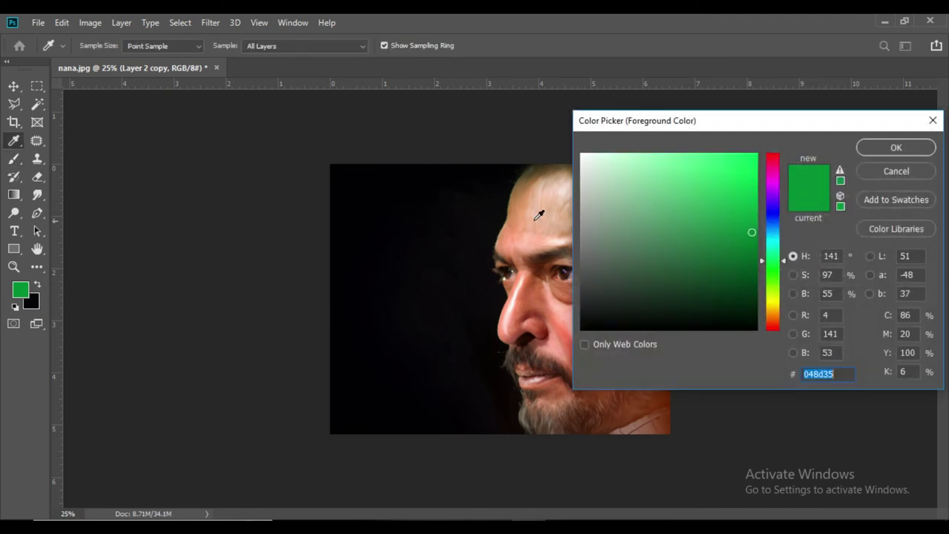
pyautogui.click(775, 217)
pyautogui.click(882, 156)
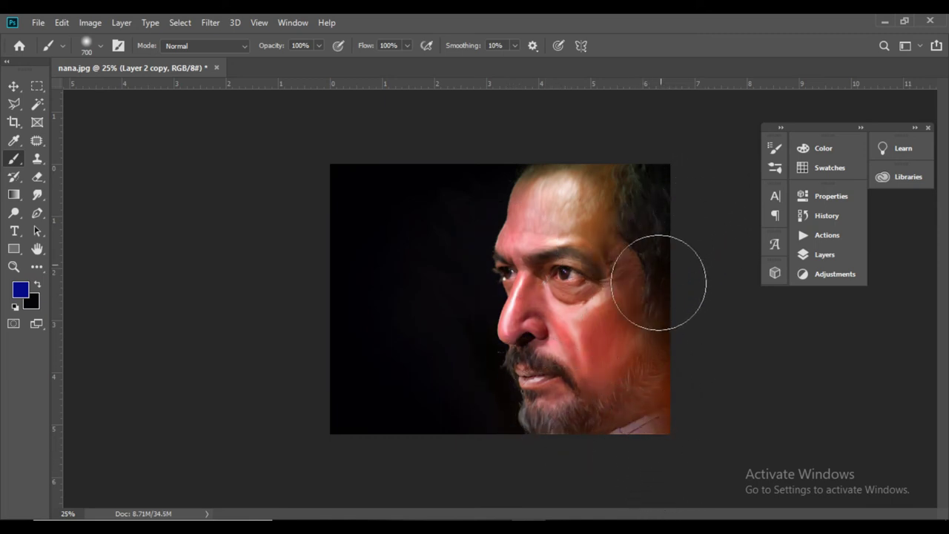
pyautogui.moveTo(625, 338); pyautogui.dragTo(593, 392)
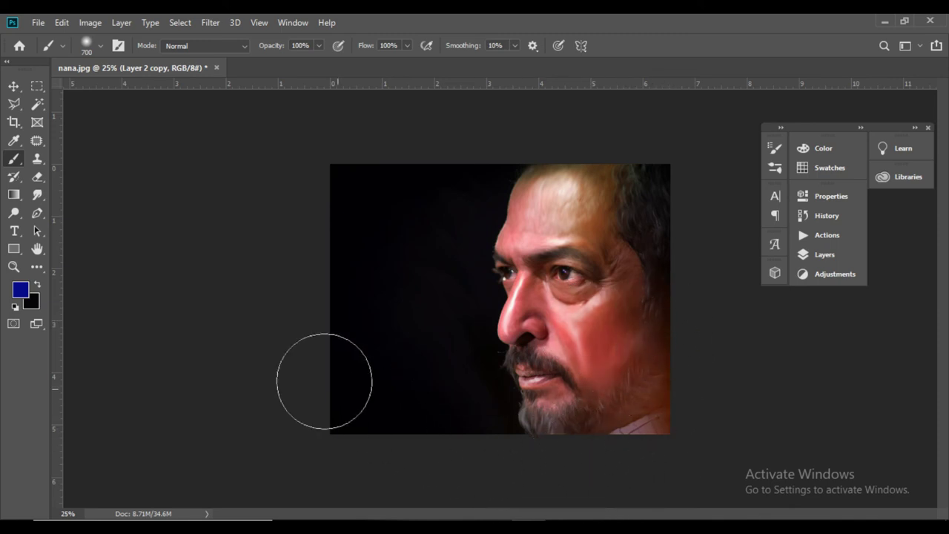
pyautogui.click(15, 89)
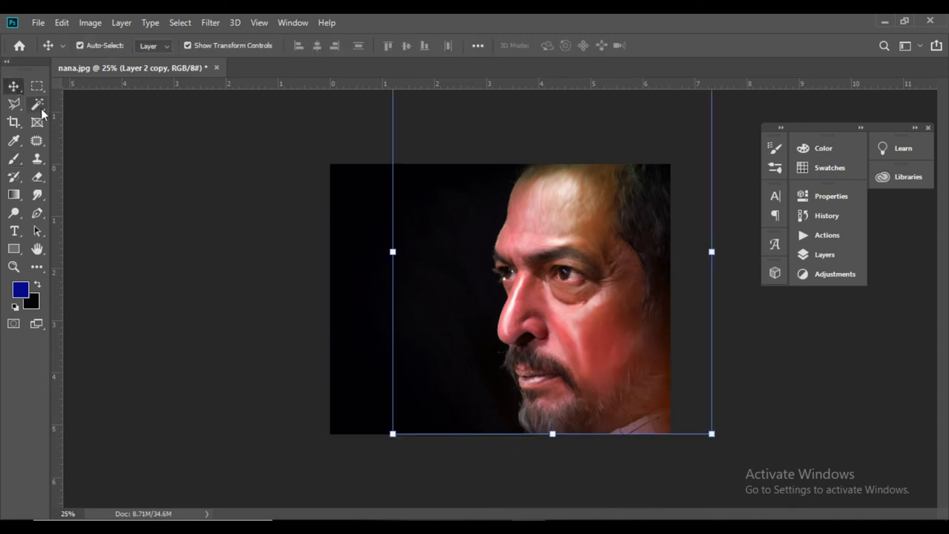
pyautogui.click(205, 229)
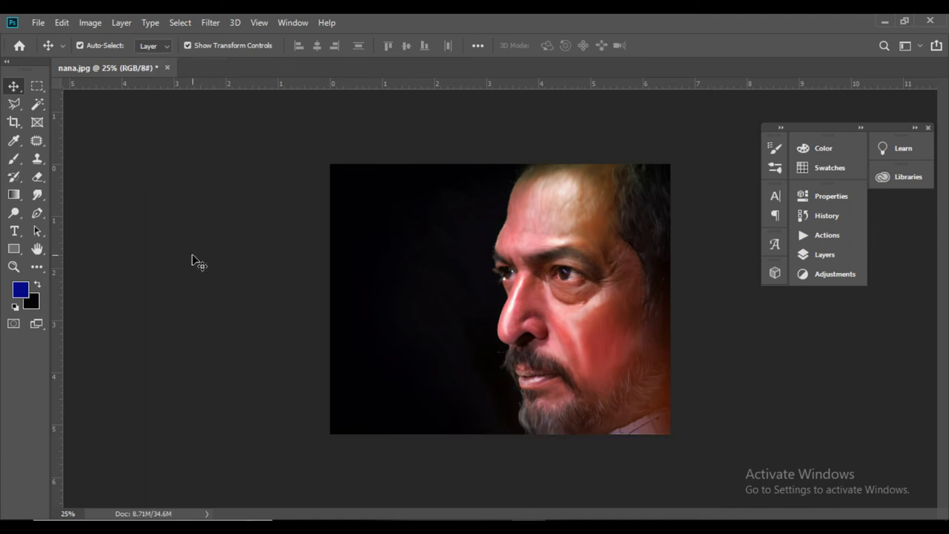
# On Layer 0, outline the stray hair sticking out from the moustache below the nose with a polygonal selection.
pyautogui.hotkey('ctrl', '+')
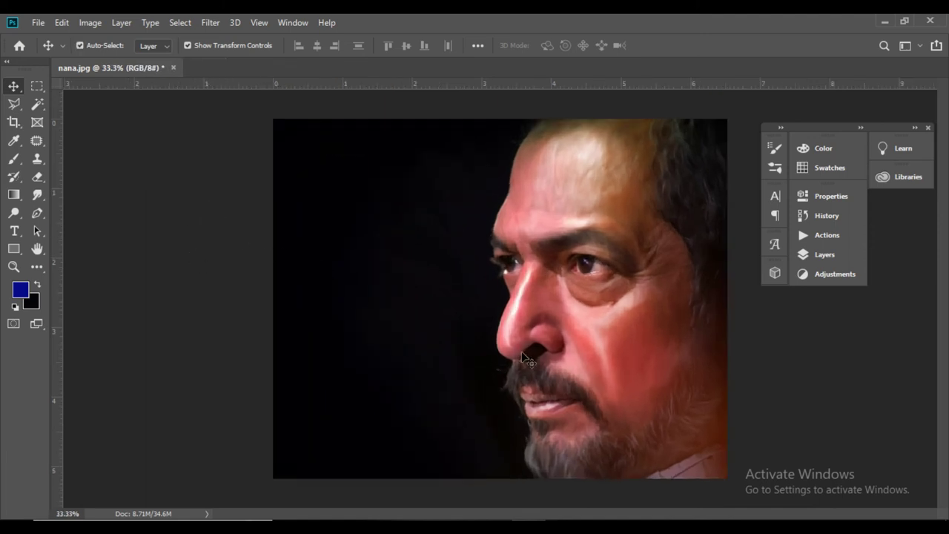
pyautogui.hotkey('ctrl', '+')
pyautogui.hotkey('ctrl', '+')
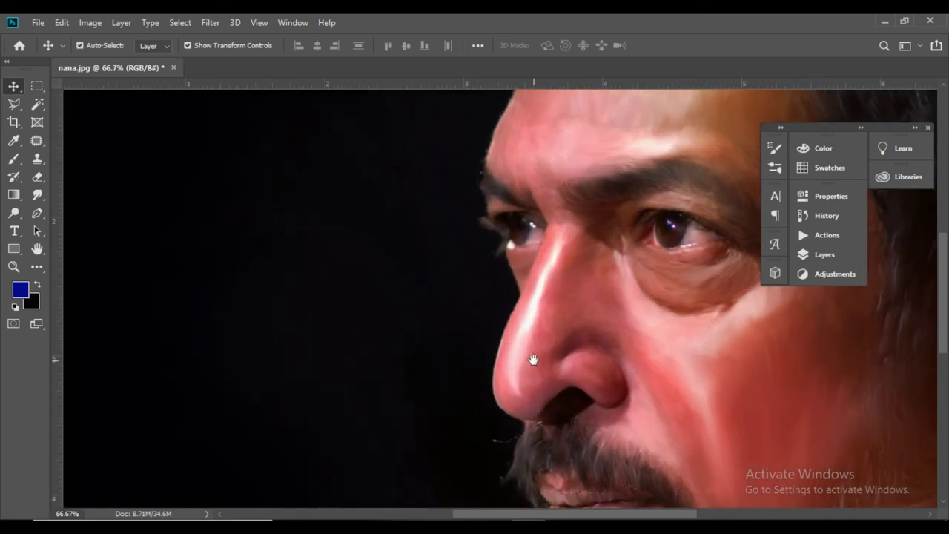
pyautogui.moveTo(502, 362); pyautogui.dragTo(470, 245)
pyautogui.click(13, 104)
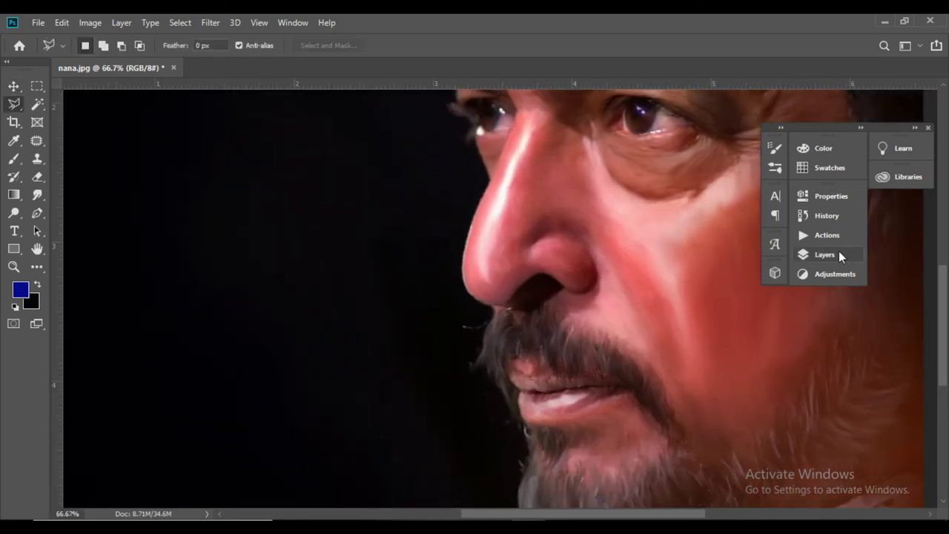
pyautogui.click(830, 254)
pyautogui.scroll(-2, 708, 298)
pyautogui.click(710, 310)
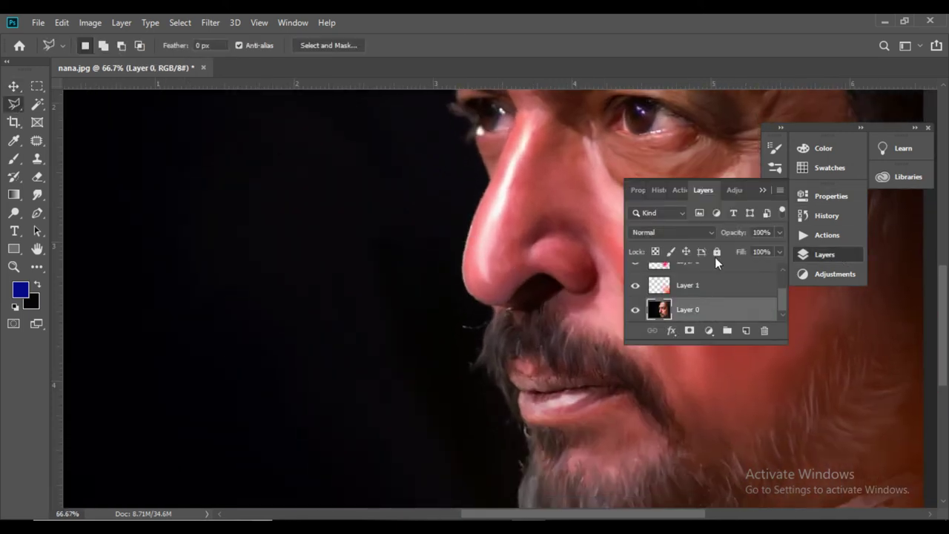
pyautogui.click(761, 191)
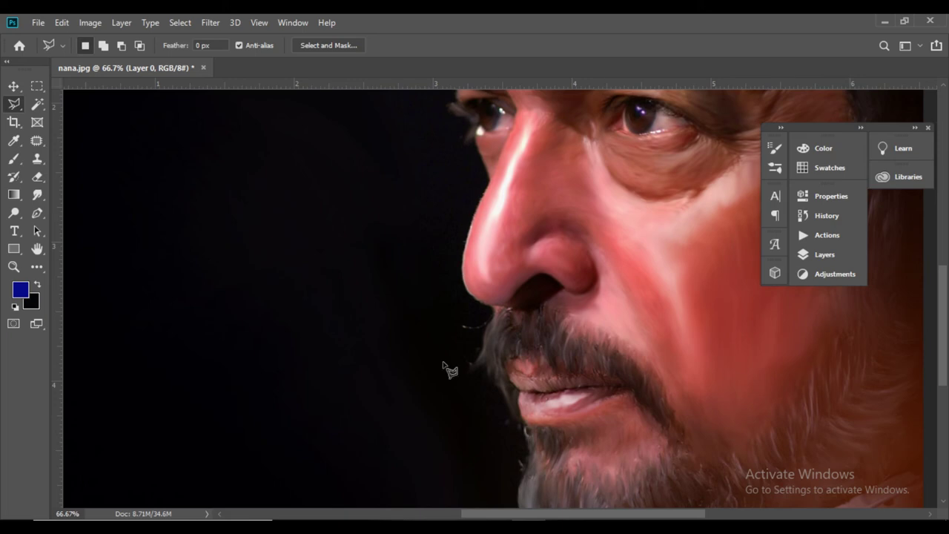
pyautogui.click(486, 334)
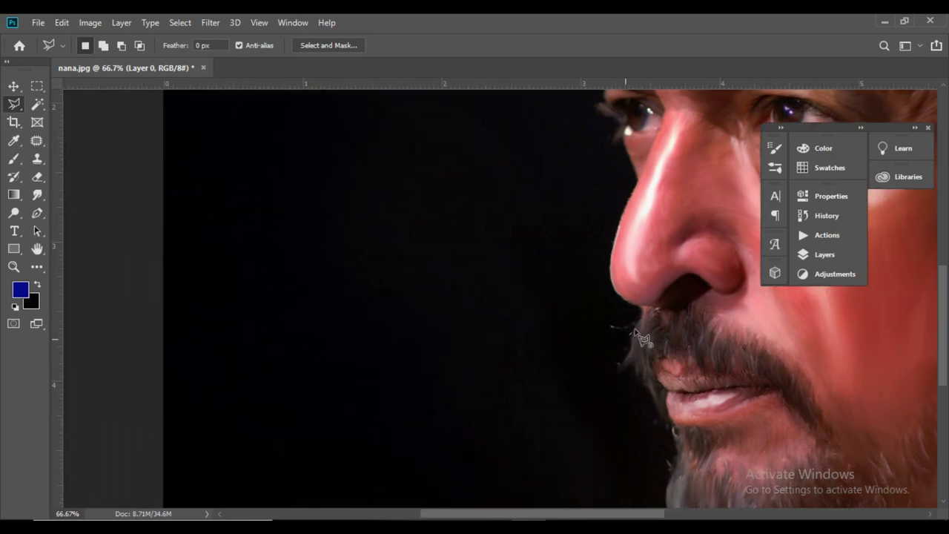
pyautogui.click(634, 332)
pyautogui.click(639, 318)
pyautogui.click(595, 315)
pyautogui.click(602, 342)
pyautogui.click(634, 333)
# Patch the selected stray hair with the dark background using the Patch tool and clear the selection.
pyautogui.rightClick(15, 110)
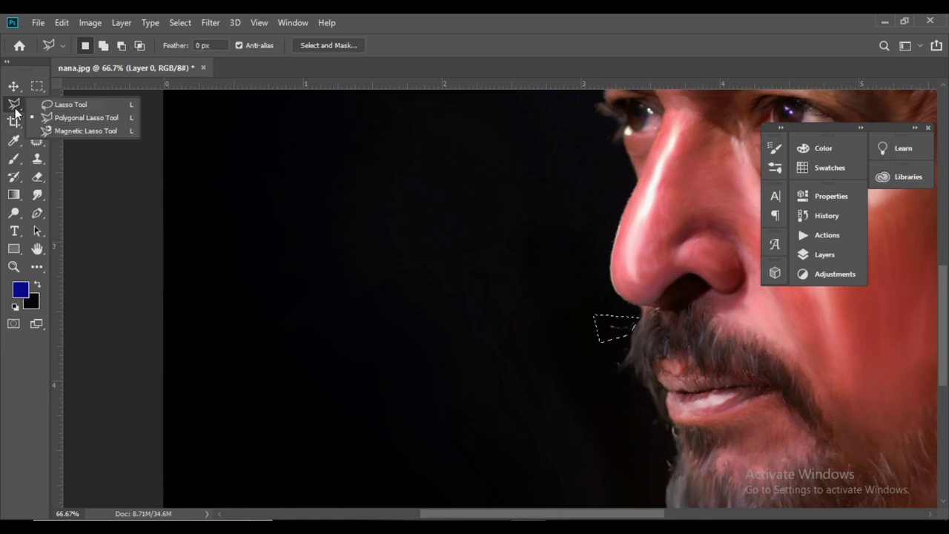
pyautogui.click(37, 140)
pyautogui.click(103, 170)
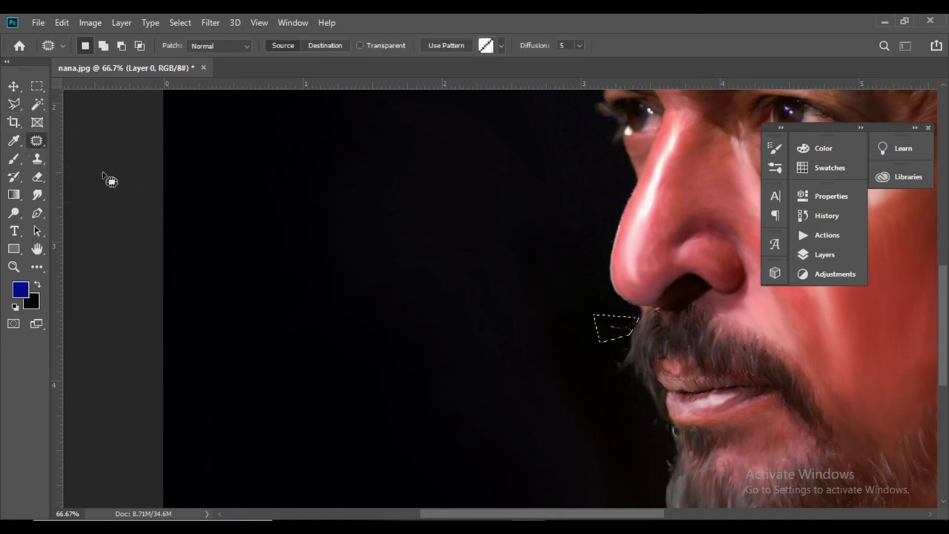
pyautogui.hotkey('ctrl', 'd')
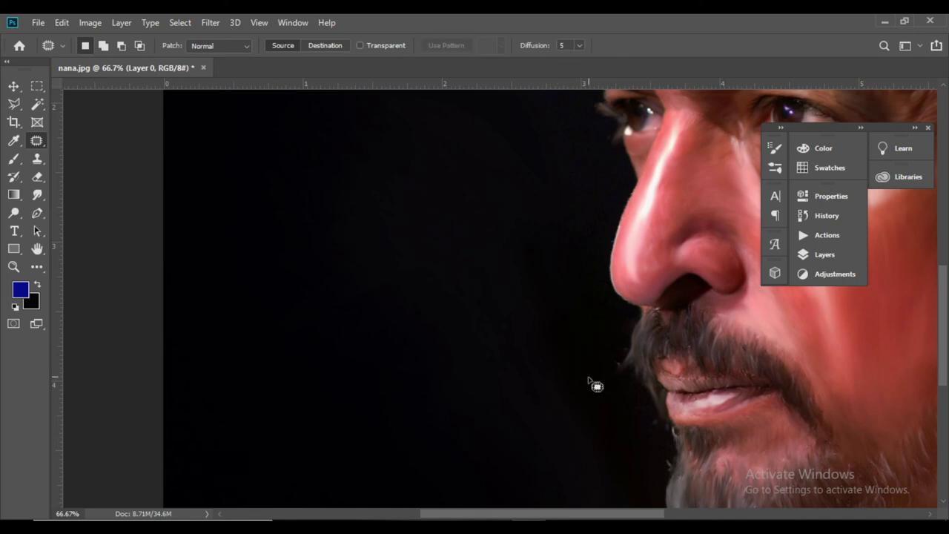
# Add the white text "SAI GRAPHICS" on the dark background beside the face.
pyautogui.hotkey('ctrl', '-')
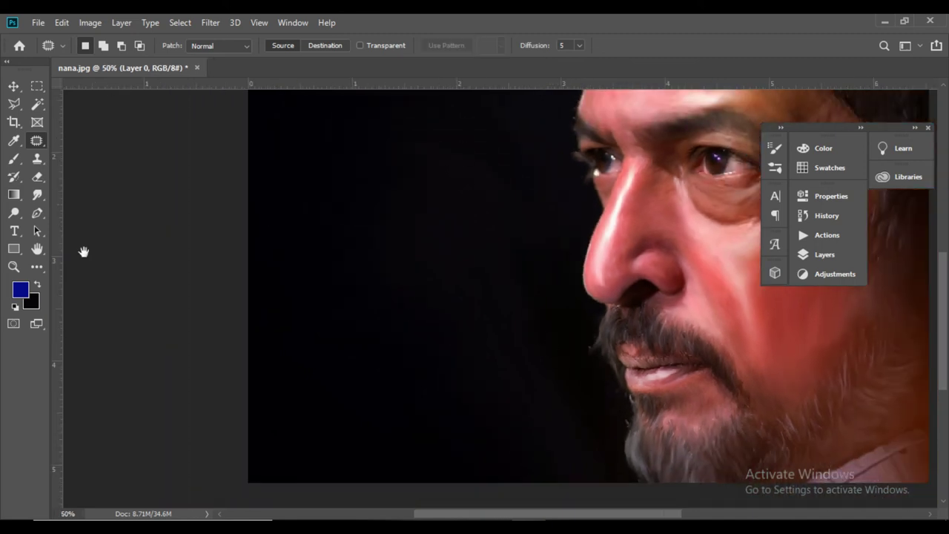
pyautogui.moveTo(256, 286); pyautogui.dragTo(239, 328)
pyautogui.click(16, 231)
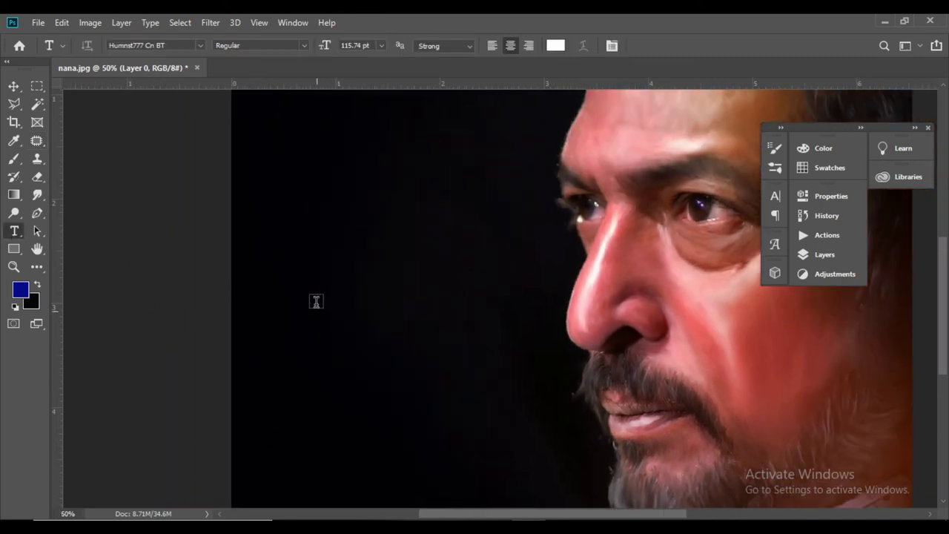
pyautogui.click(316, 301)
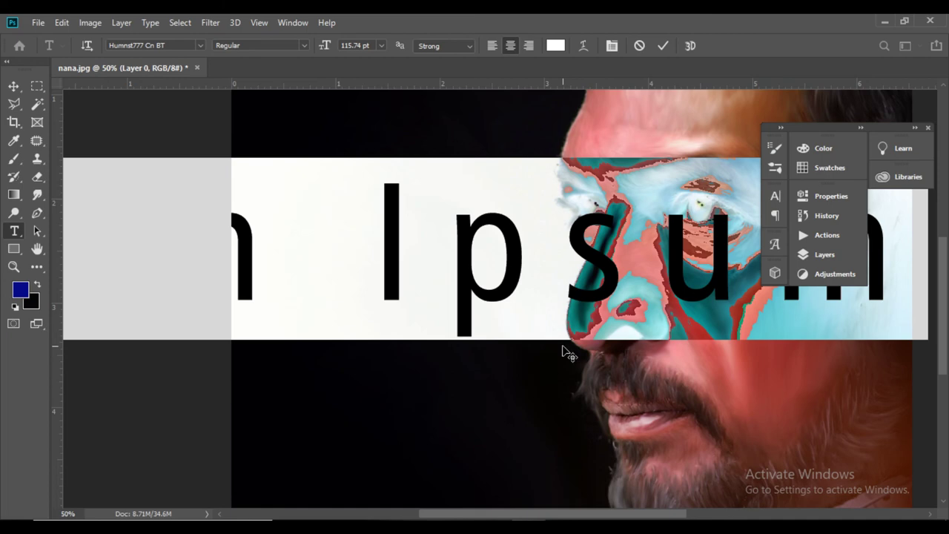
pyautogui.write('AI')
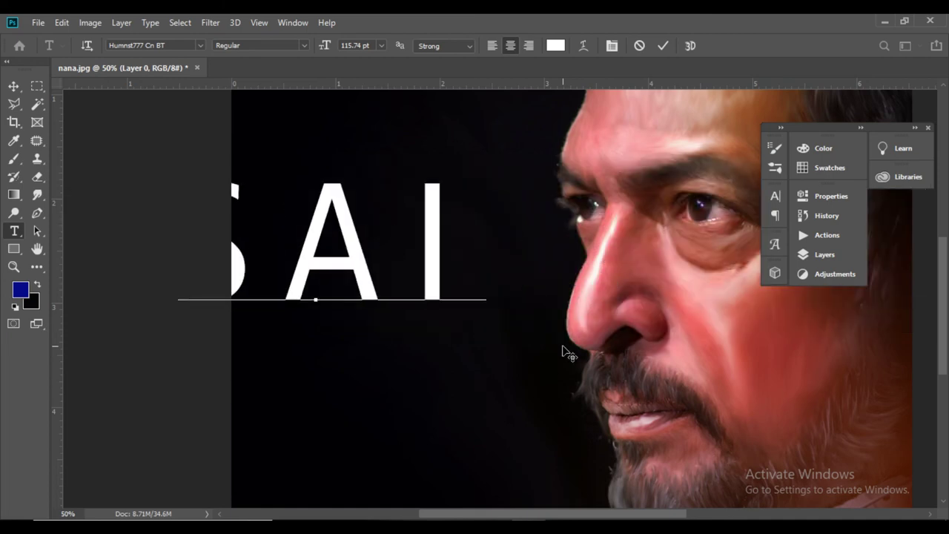
pyautogui.write(' GRA')
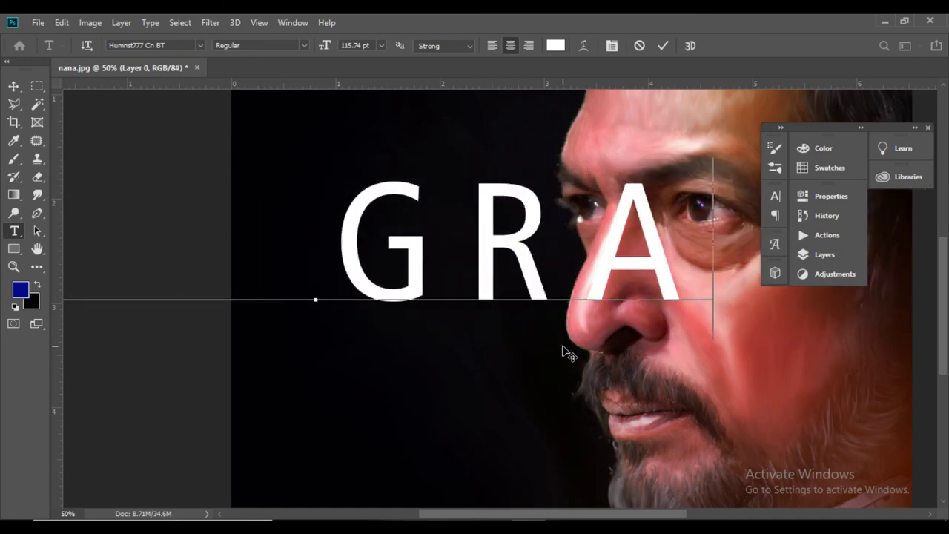
pyautogui.write('PHICS')
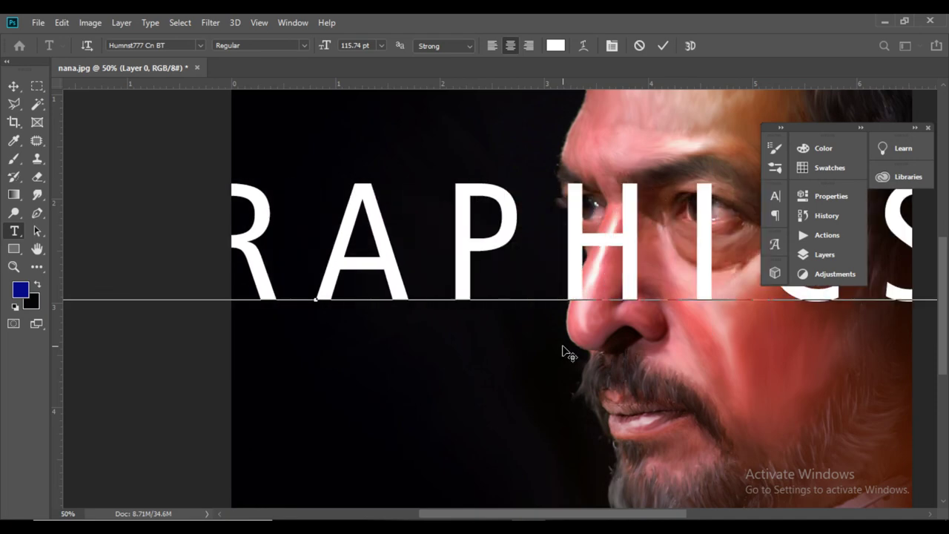
# Set the "SAI GRAPHICS" text to 25 pt and move it to the lower-left corner of the image.
pyautogui.hotkey('ctrl', 'a')
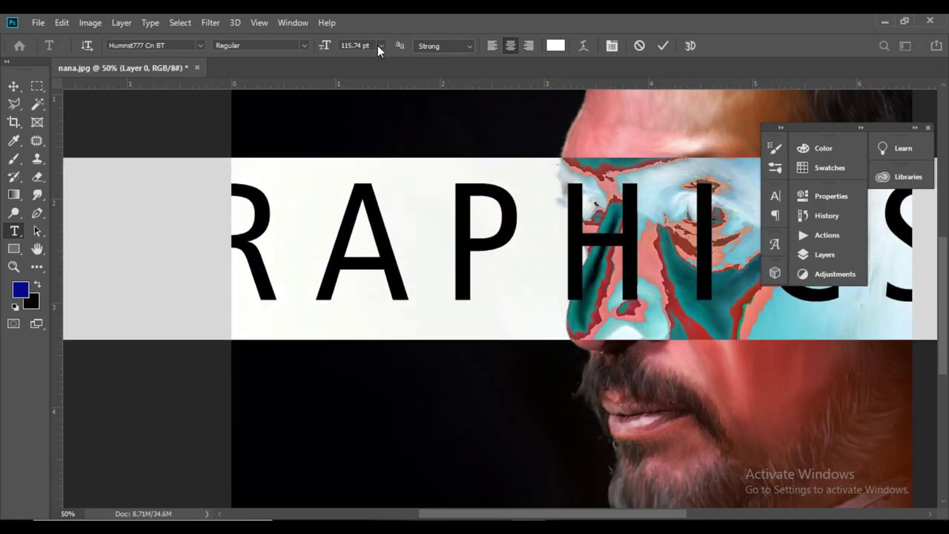
pyautogui.write('25')
pyautogui.press('Return')
pyautogui.click(13, 86)
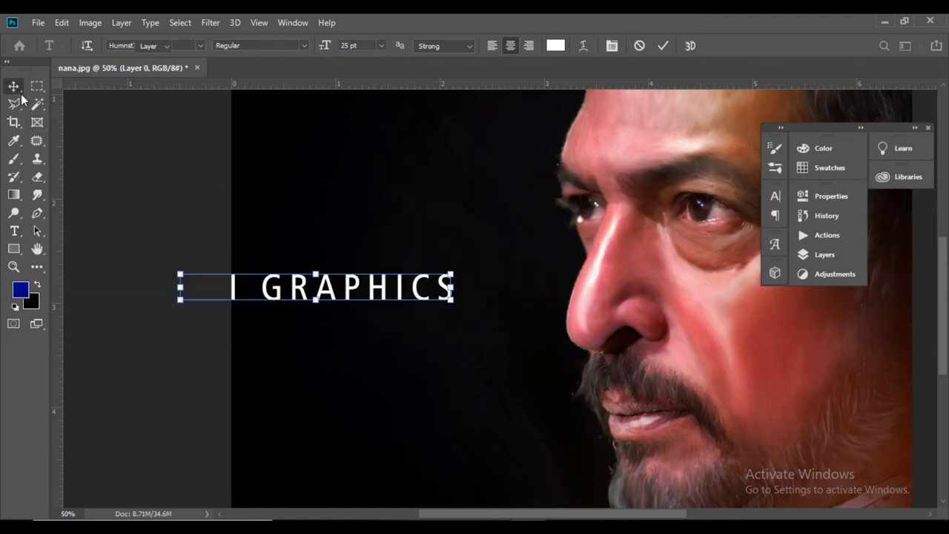
pyautogui.scroll(-3, 427, 314)
pyautogui.hotkey('ctrl', '-')
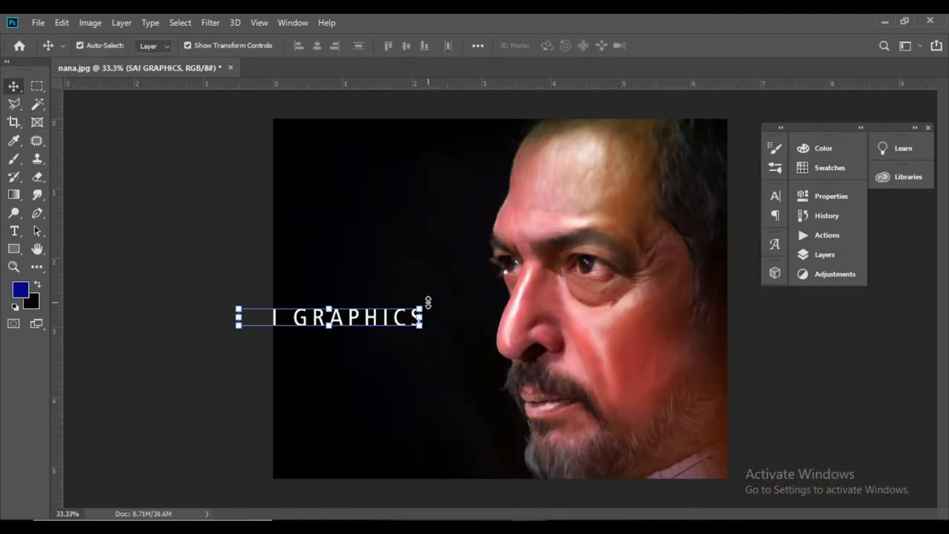
pyautogui.moveTo(368, 324); pyautogui.dragTo(413, 452)
# Add a dark blue banner rectangle of 987 × 186 px at 20% opacity behind the "SAI GRAPHICS" text.
pyautogui.click(13, 249)
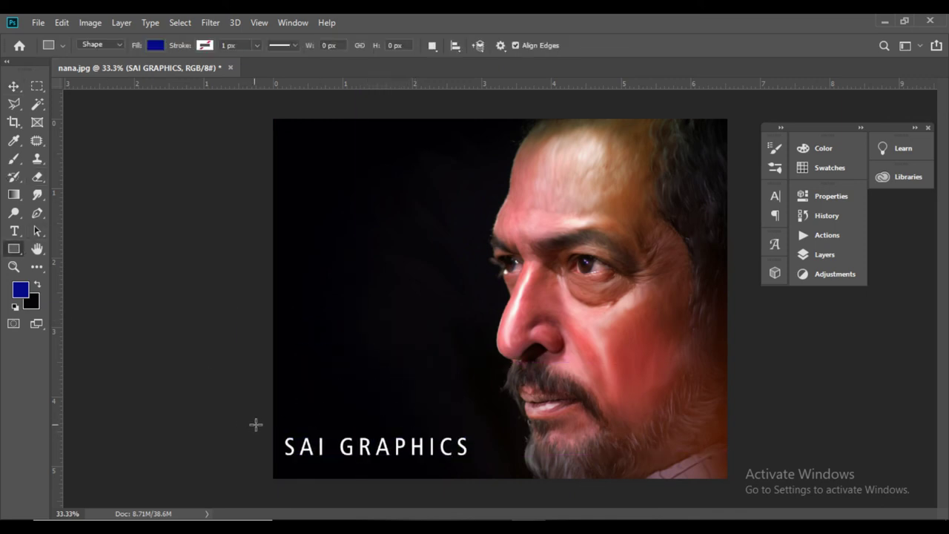
pyautogui.moveTo(253, 423); pyautogui.dragTo(482, 465)
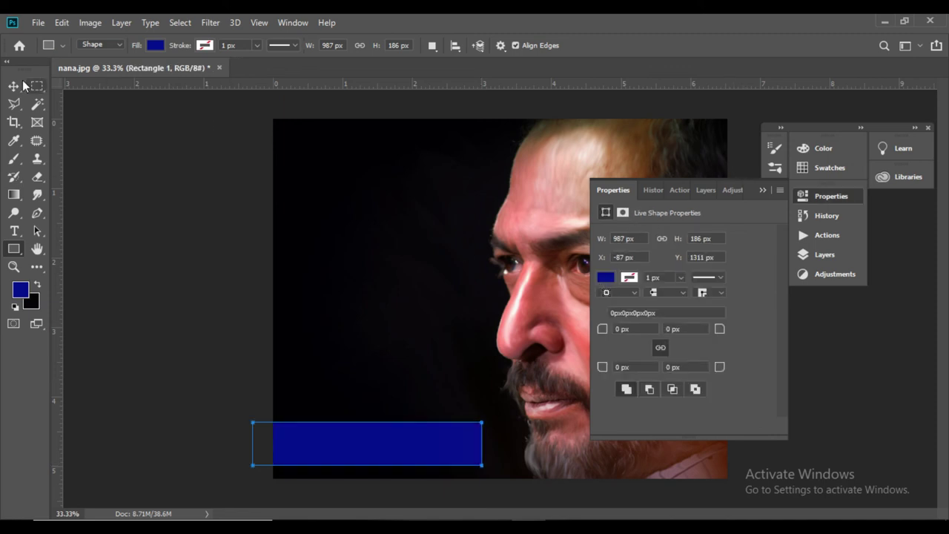
pyautogui.press('v')
pyautogui.press('2')
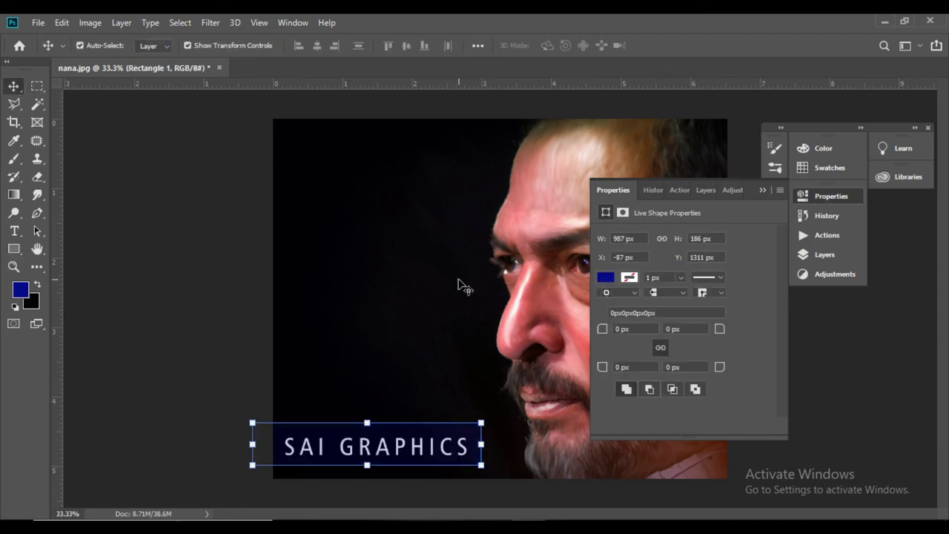
pyautogui.keyDown('ctrl'); pyautogui.click(206, 279); pyautogui.keyUp('ctrl')
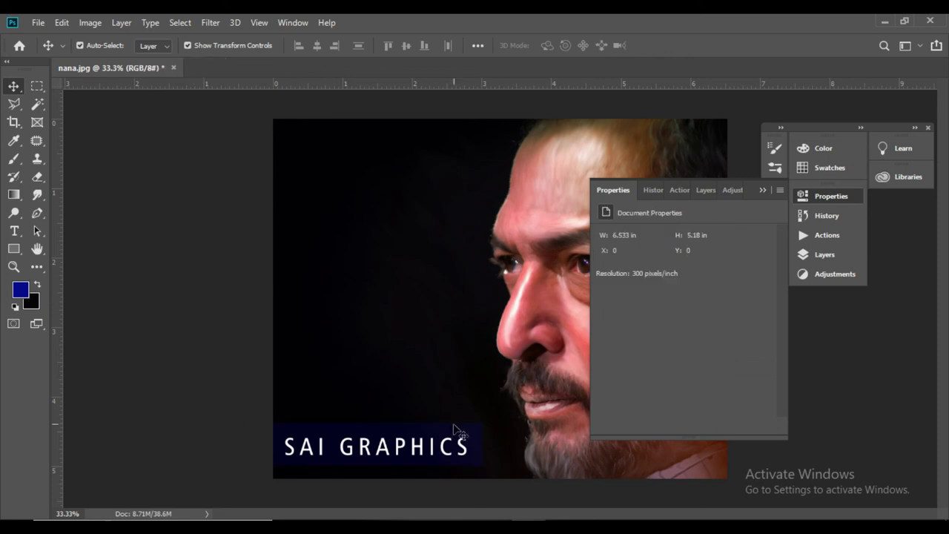
# Select the blue banner rectangle and nudge it 9 px down behind the text.
pyautogui.click(470, 438)
pyautogui.rightClick(472, 438)
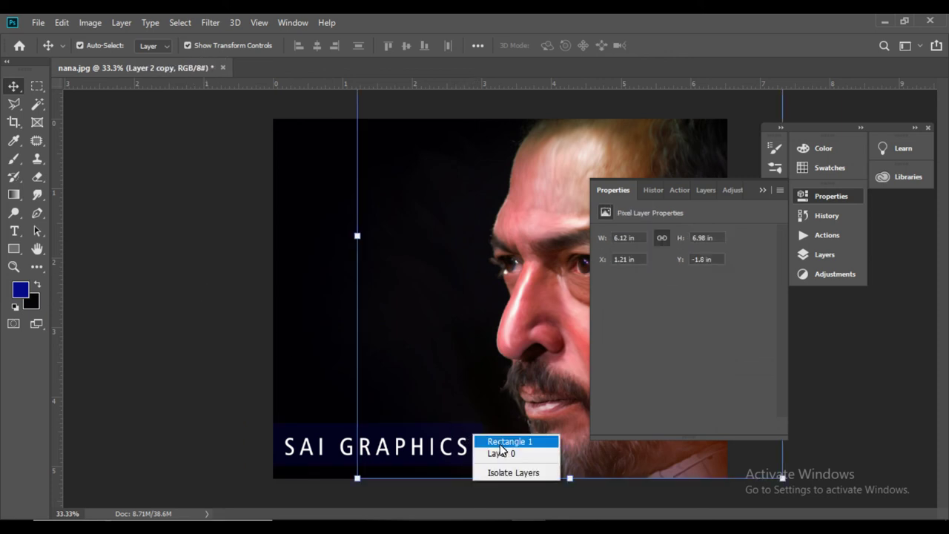
pyautogui.click(498, 440)
pyautogui.press('Down')
pyautogui.press('Down')
pyautogui.press('Down')
pyautogui.press('Down')
pyautogui.press('Down')
pyautogui.press('Down')
pyautogui.press('Down')
pyautogui.press('Down')
pyautogui.press('Down')
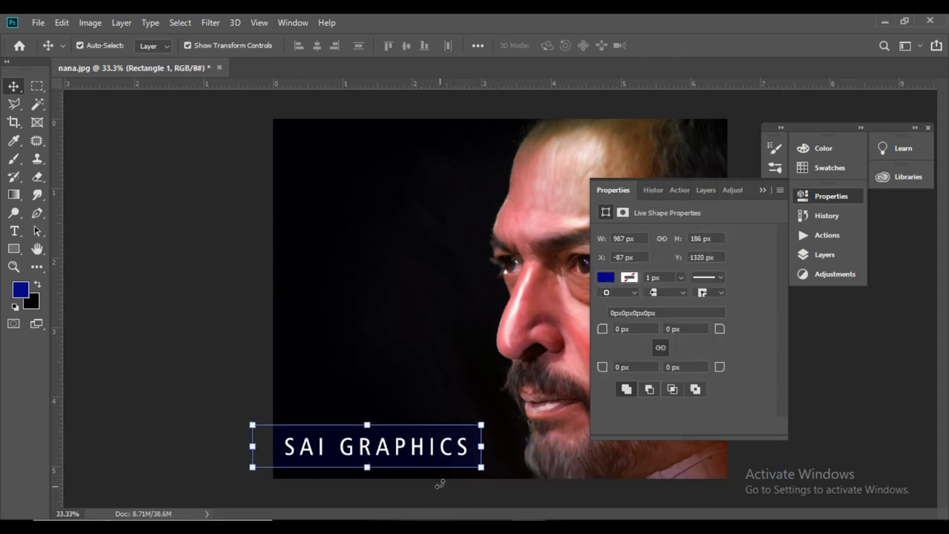
# Scale the banner and its text together to 75.66% in the lower-left corner of the image.
pyautogui.hotkey('ctrl', 't')
pyautogui.moveTo(482, 424); pyautogui.dragTo(415, 449)
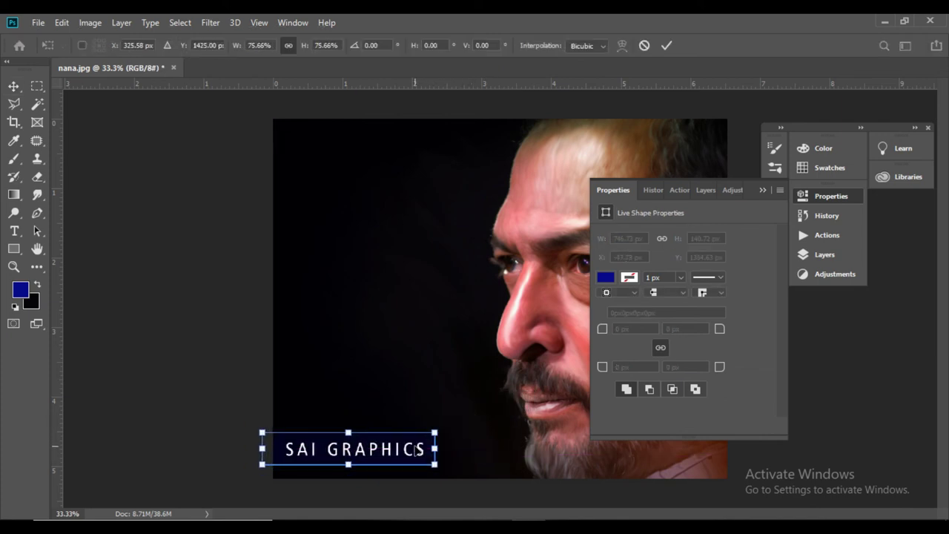
pyautogui.press('Return')
pyautogui.click(762, 190)
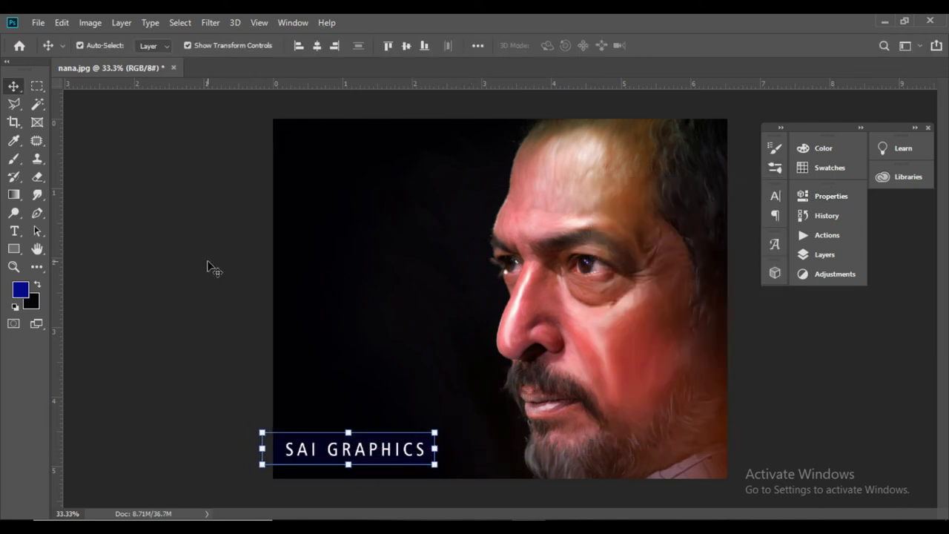
pyautogui.click(216, 268)
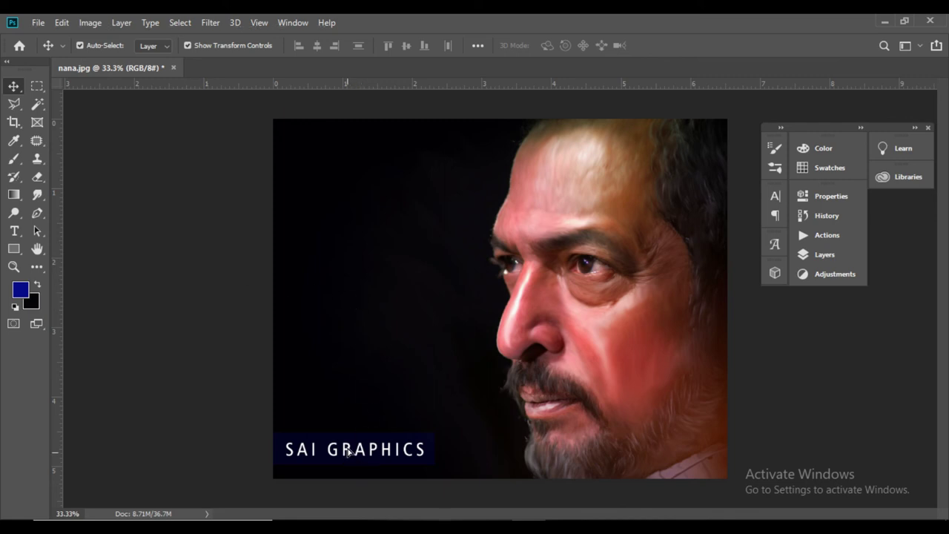
# Duplicate the "SAI GRAPHICS" text above the banner, change the copy to "THE KING OF" and move it up beside the eyes.
pyautogui.moveTo(347, 451); pyautogui.dragTo(354, 342)
pyautogui.press('t')
pyautogui.click(379, 335)
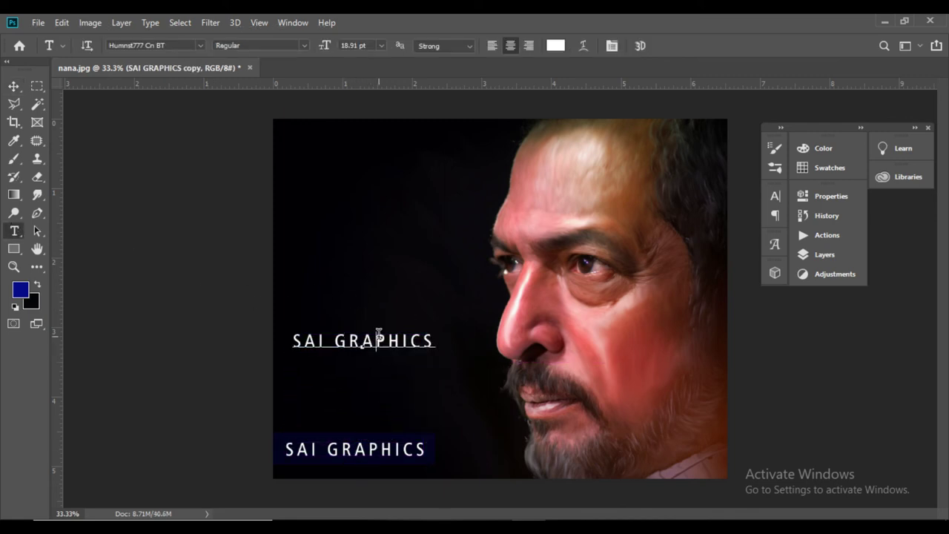
pyautogui.tripleClick(379, 336)
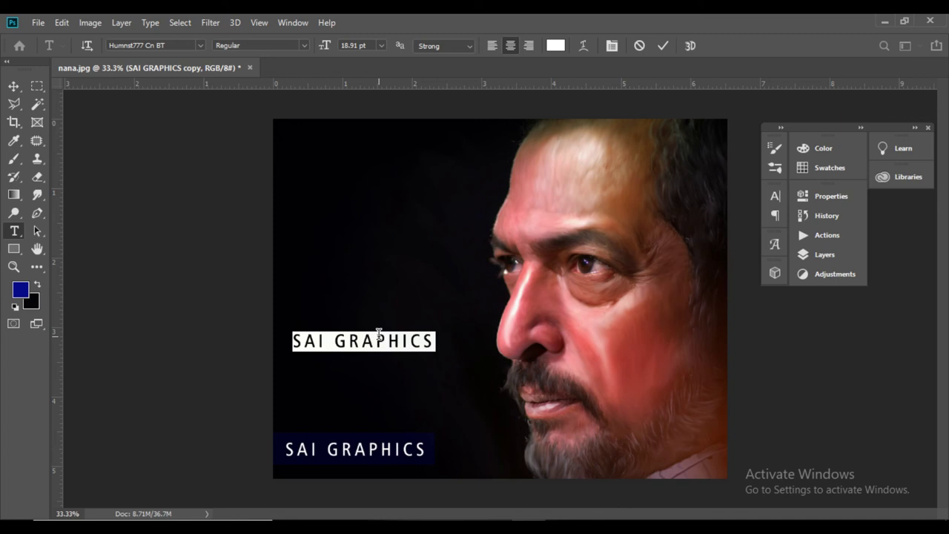
pyautogui.press('BackSpace')
pyautogui.write('THE')
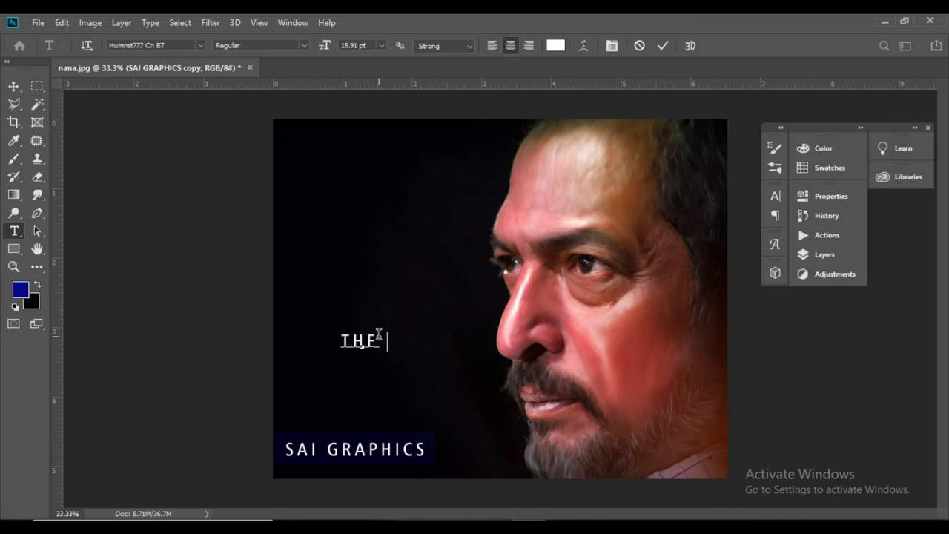
pyautogui.write(' KING OF')
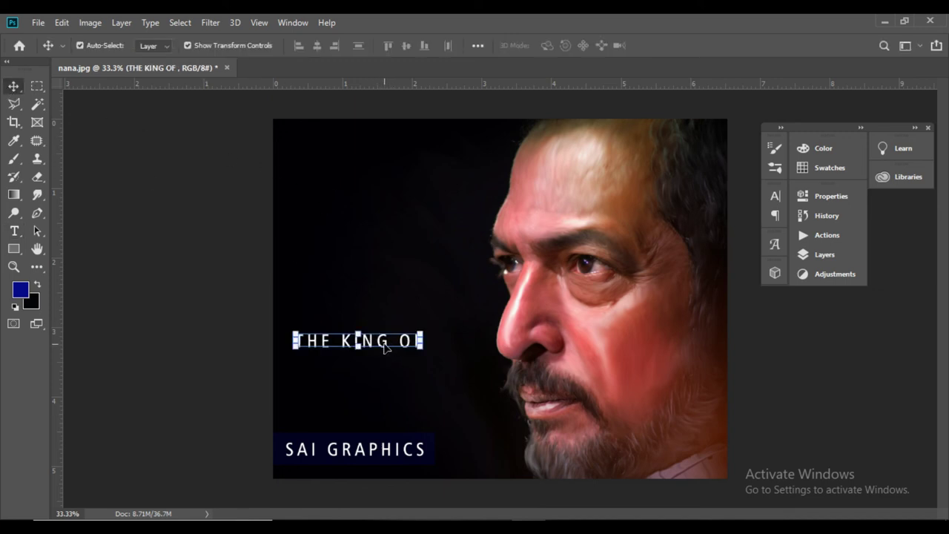
pyautogui.moveTo(384, 348); pyautogui.dragTo(391, 259)
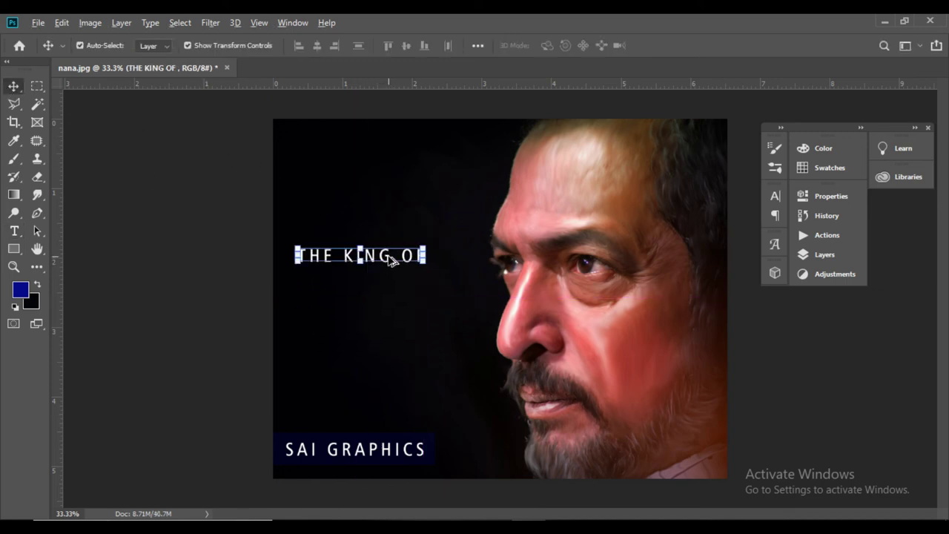
# Set the "THE KING OF" text to the Khand font in Medium weight.
pyautogui.click(14, 230)
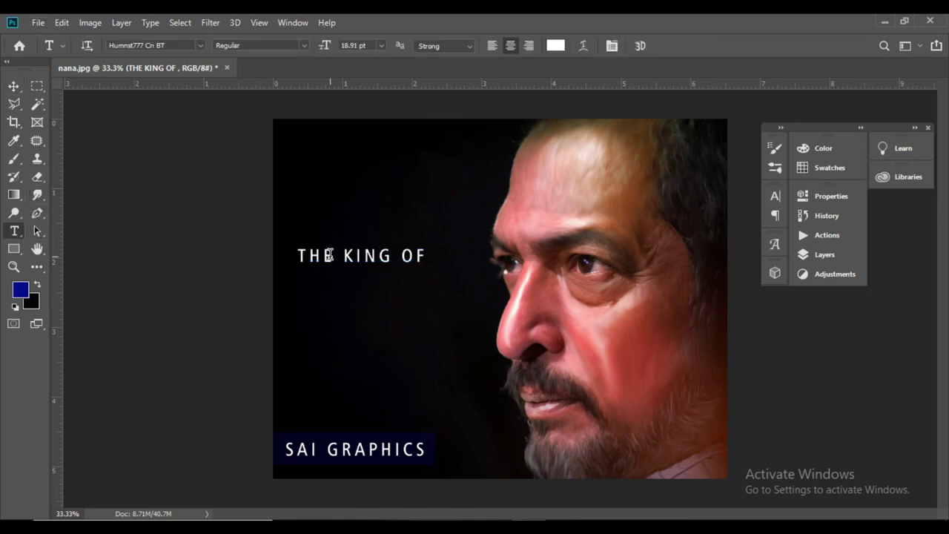
pyautogui.tripleClick(329, 255)
pyautogui.click(172, 47)
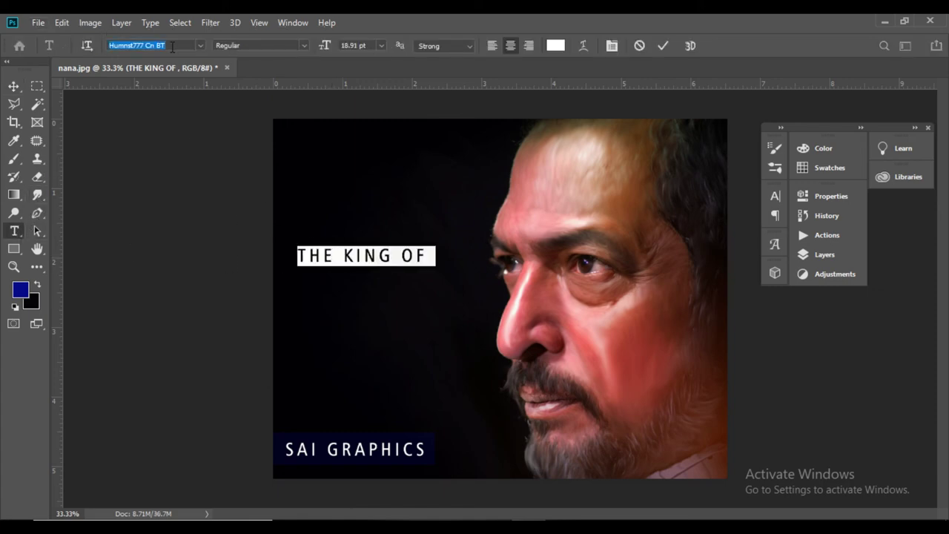
pyautogui.write('KHAND')
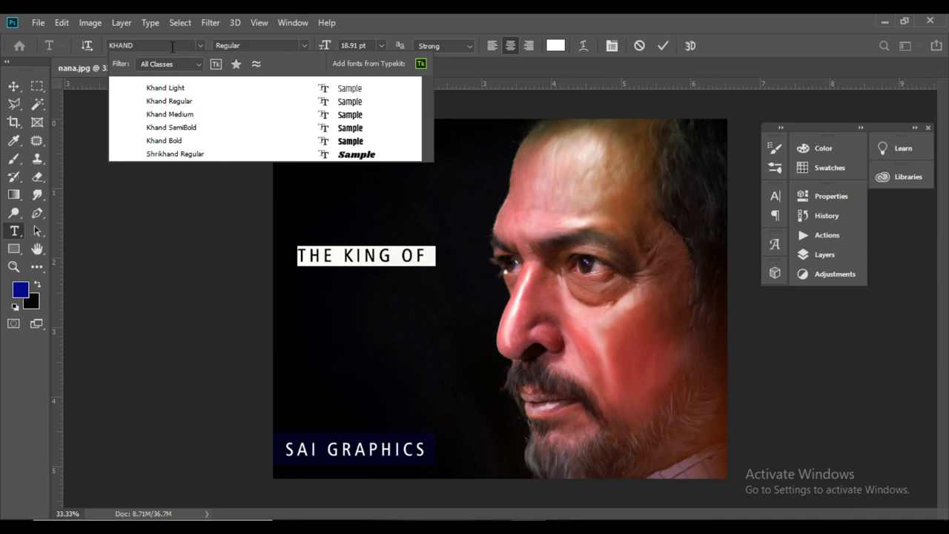
pyautogui.press('Return')
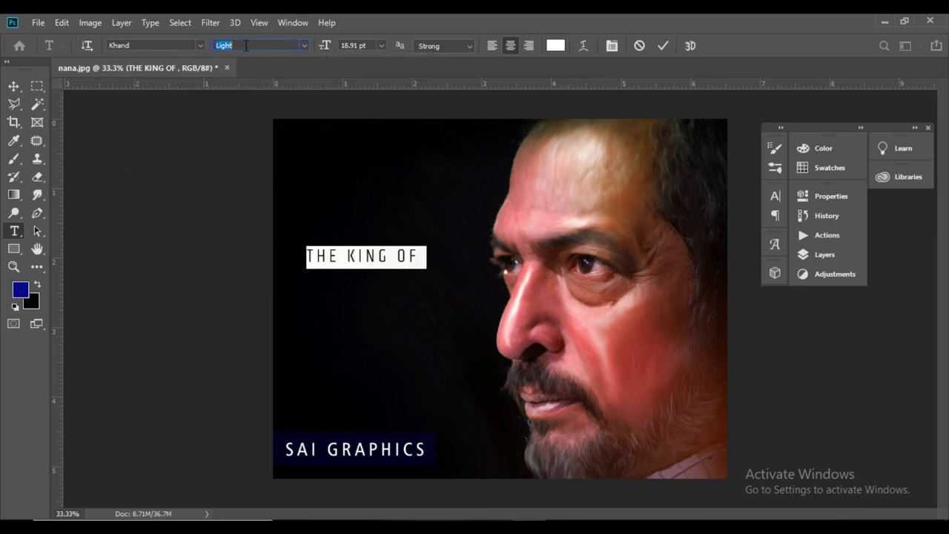
pyautogui.press('Down')
pyautogui.press('Down')
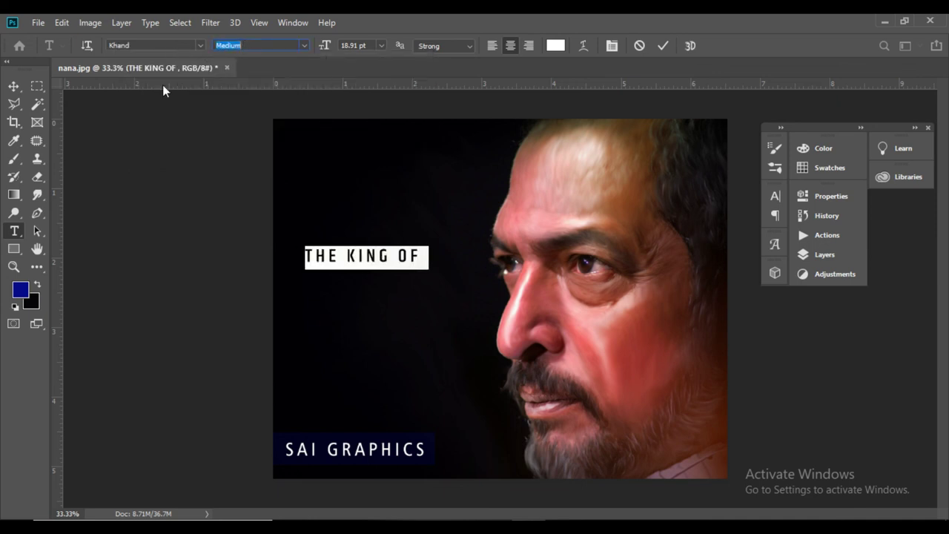
pyautogui.click(14, 86)
# Duplicate the "THE KING OF" line directly below itself and change the copy to "MILLION".
pyautogui.scroll(2, 511, 310)
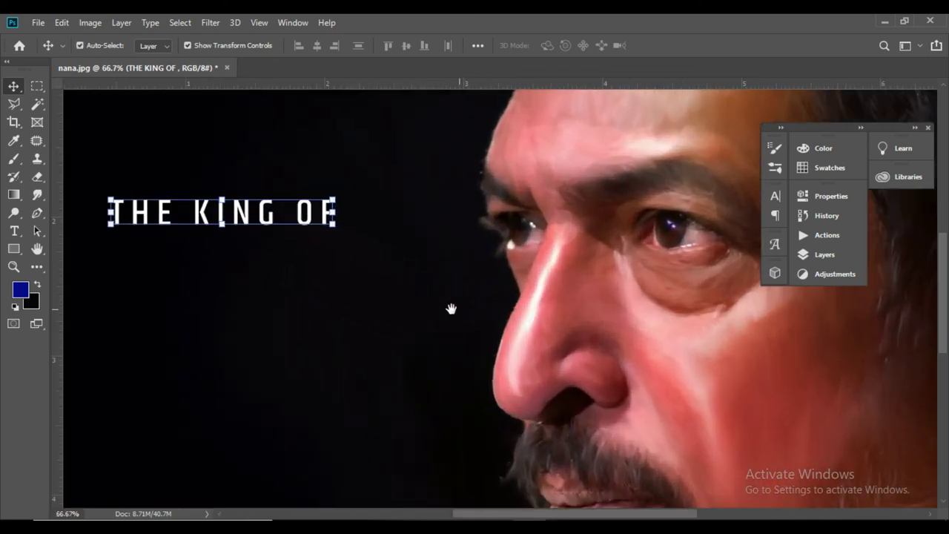
pyautogui.moveTo(451, 309); pyautogui.dragTo(589, 241)
pyautogui.moveTo(410, 150); pyautogui.dragTo(410, 200)
pyautogui.click(14, 230)
pyautogui.tripleClick(327, 201)
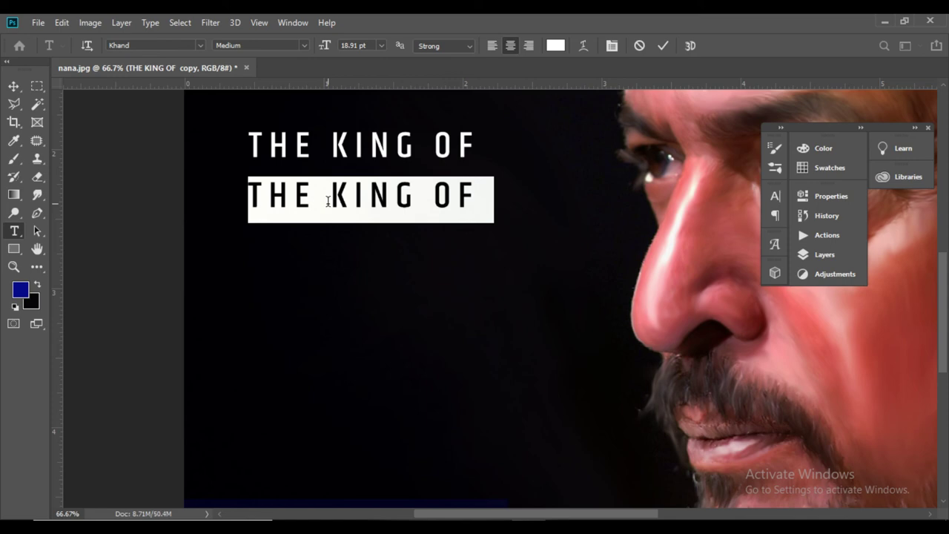
pyautogui.write('M')
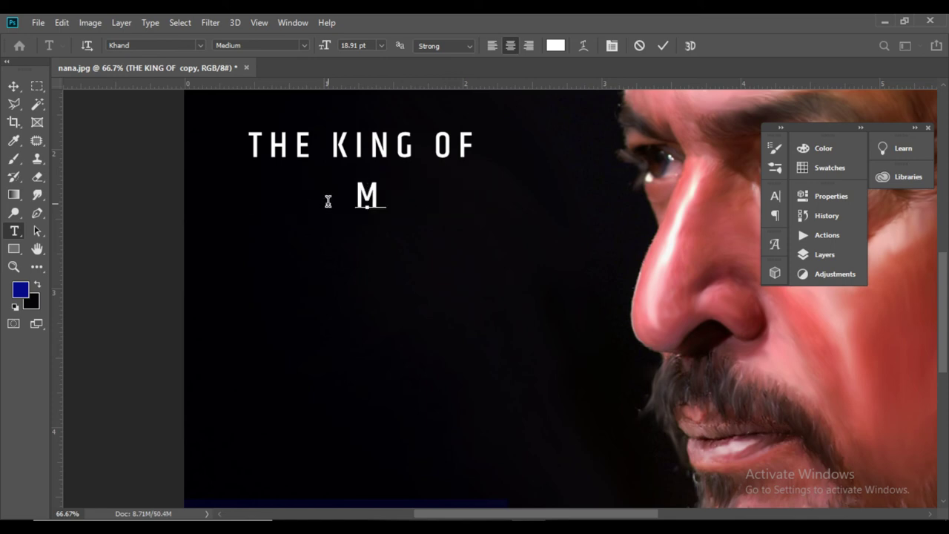
pyautogui.write('ILL')
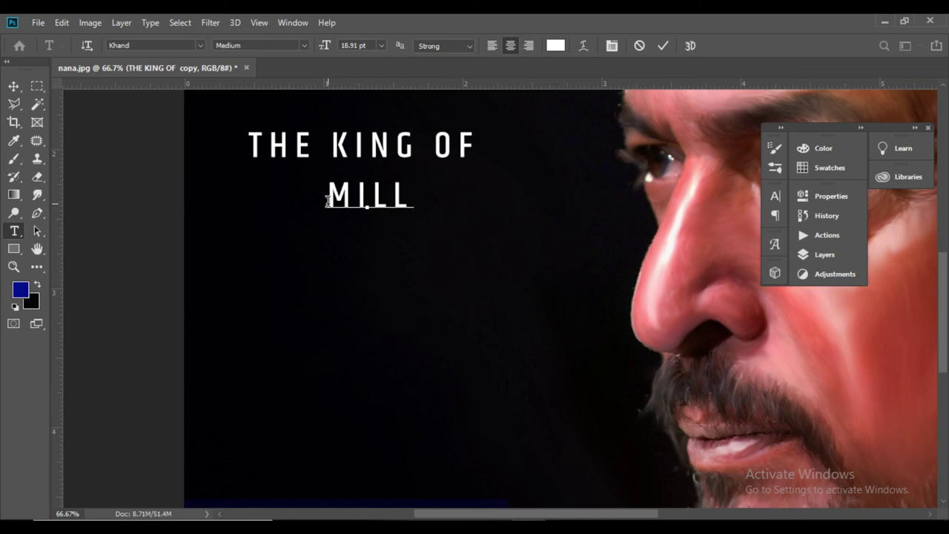
pyautogui.write('ION')
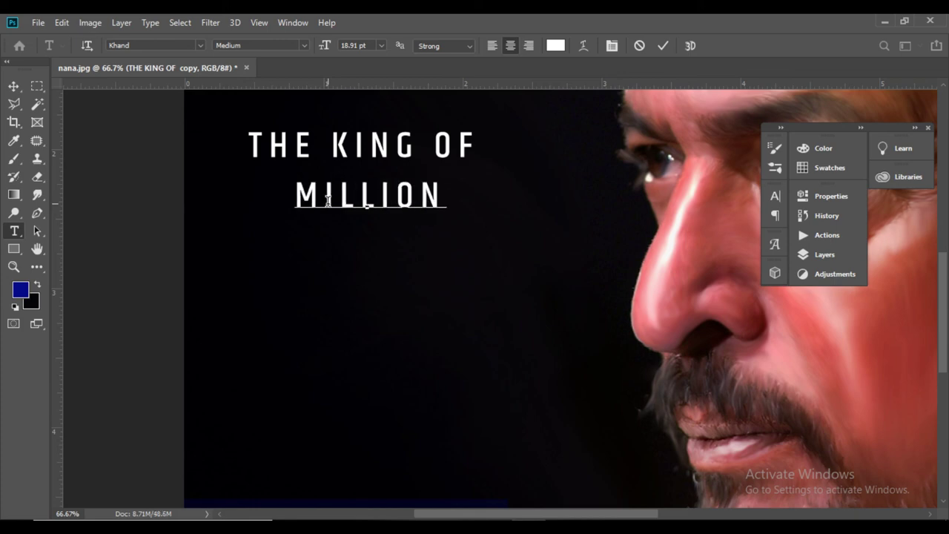
# Set the "MILLION" text to Bold weight.
pyautogui.doubleClick(343, 200)
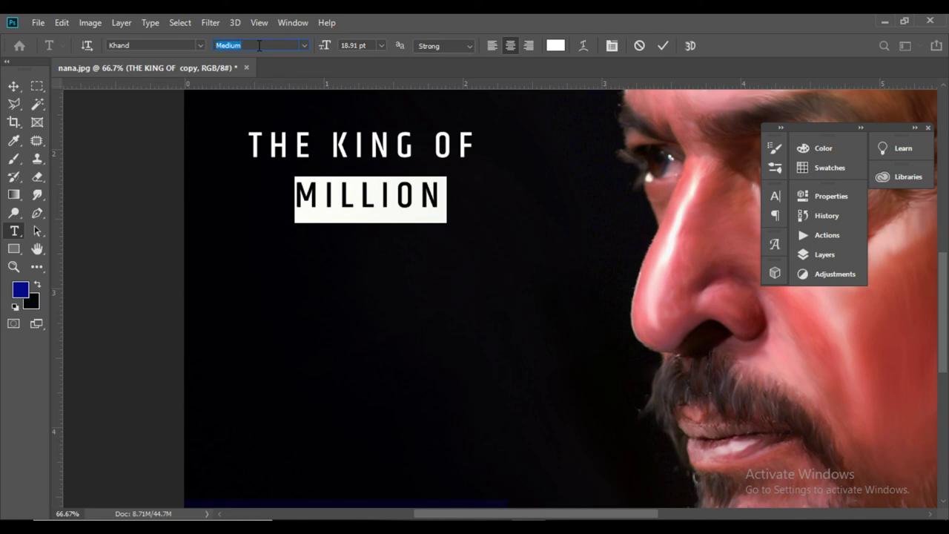
pyautogui.press('Down')
pyautogui.press('Down')
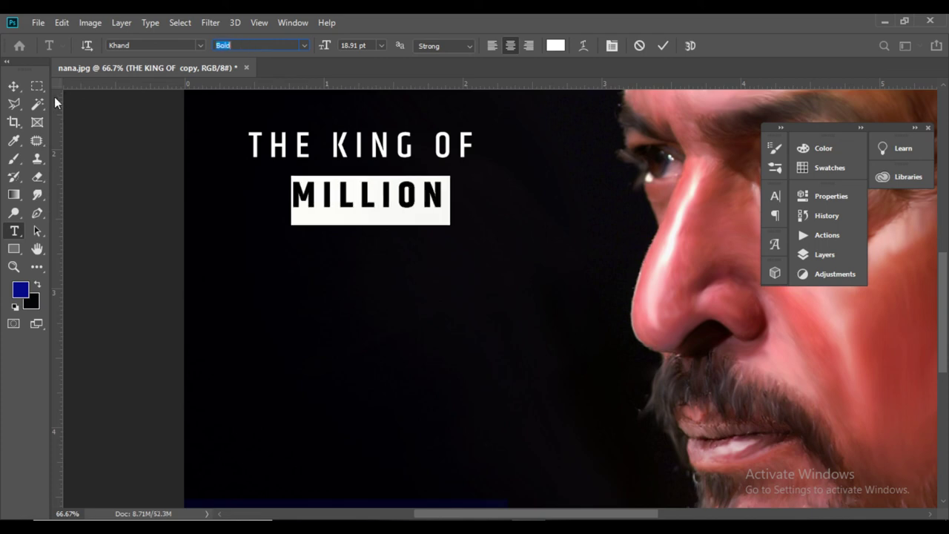
pyautogui.click(13, 87)
# Bring "MILLION" closer under "THE KING OF" and add a copy of it below that reads "HEARTS".
pyautogui.moveTo(387, 200); pyautogui.dragTo(384, 220)
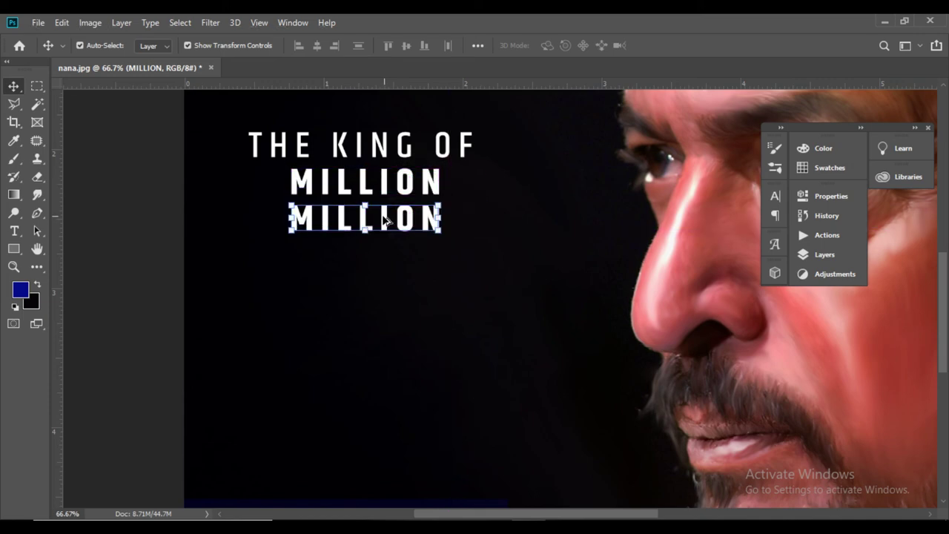
pyautogui.doubleClick(354, 216)
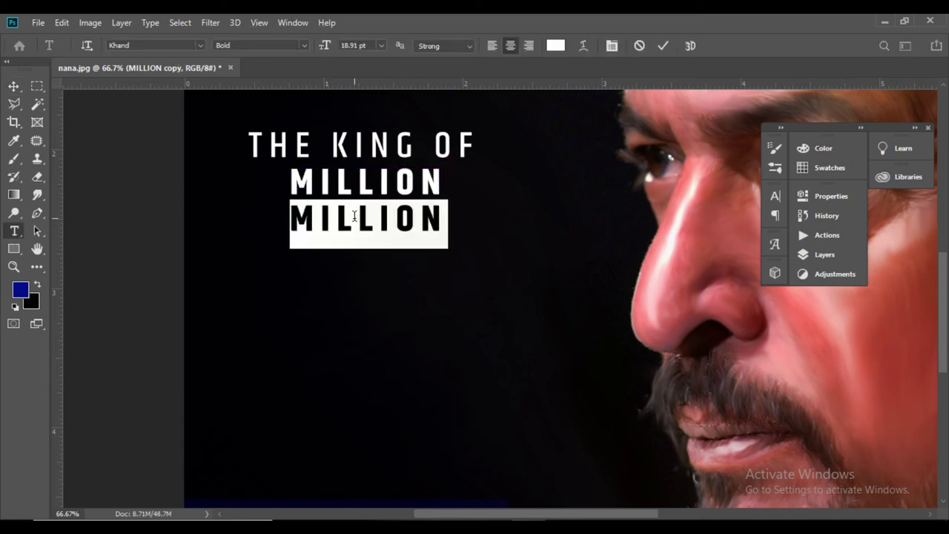
pyautogui.write('HEART')
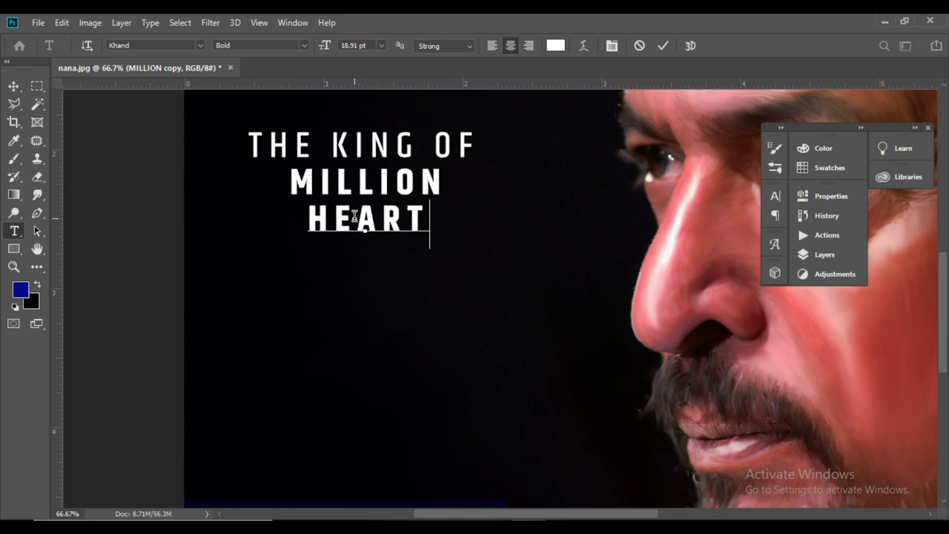
pyautogui.write('S')
pyautogui.click(14, 86)
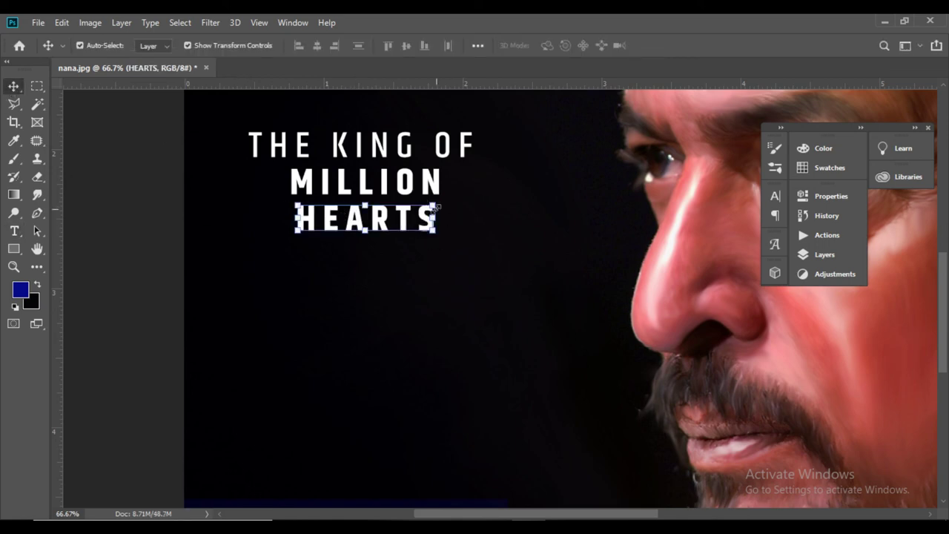
pyautogui.moveTo(436, 201)
pyautogui.mouseDown()
pyautogui.moveTo(438, 180)
pyautogui.moveTo(439, 200)
pyautogui.mouseUp()
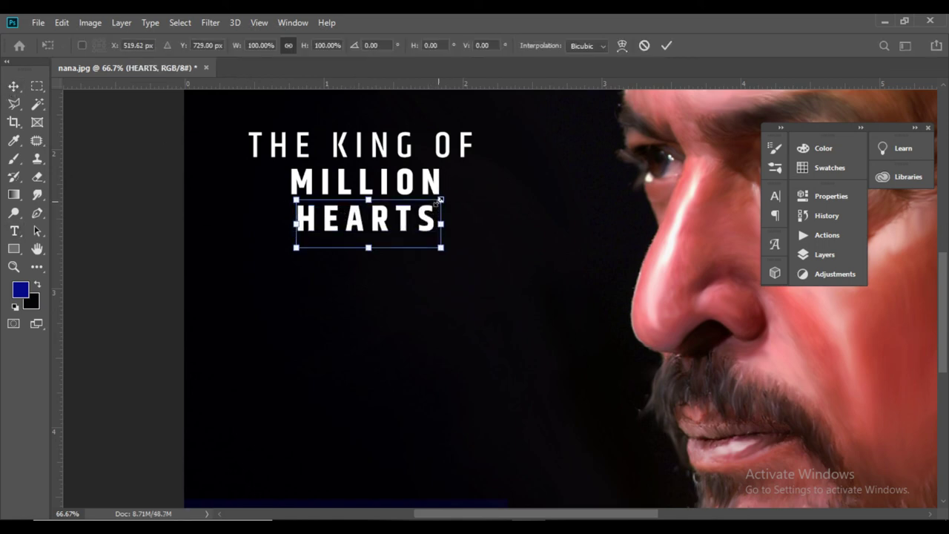
pyautogui.press('Return')
pyautogui.keyDown('ctrl'); pyautogui.click(474, 190); pyautogui.keyUp('ctrl')
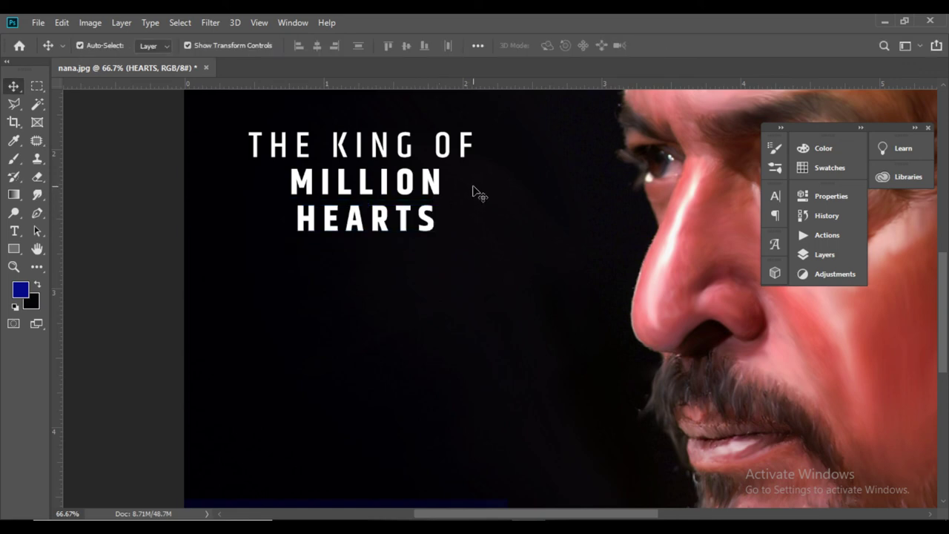
# Scale the "THE KING OF" line to 72.05% and move it down close above "MILLION".
pyautogui.hotkey('ctrl', '+')
pyautogui.moveTo(331, 252); pyautogui.dragTo(407, 328)
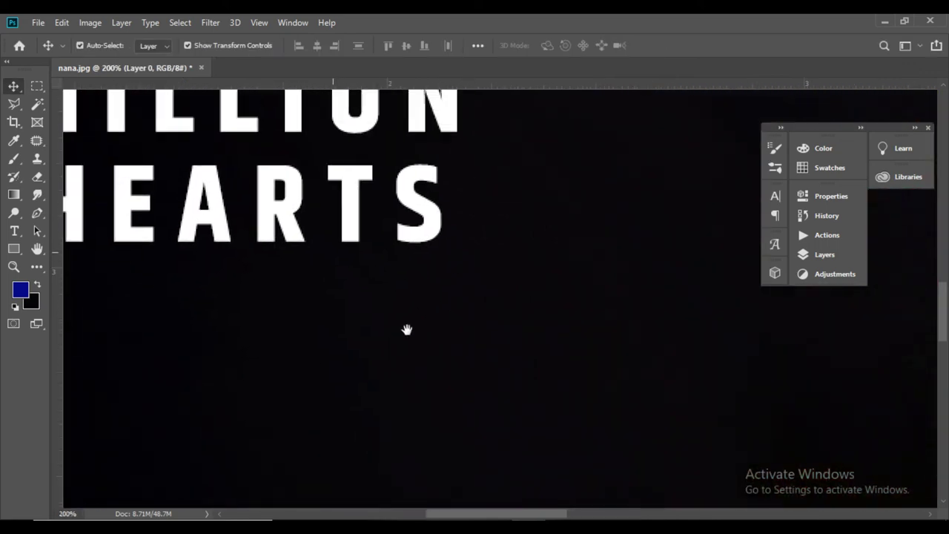
pyautogui.moveTo(311, 208); pyautogui.dragTo(498, 376)
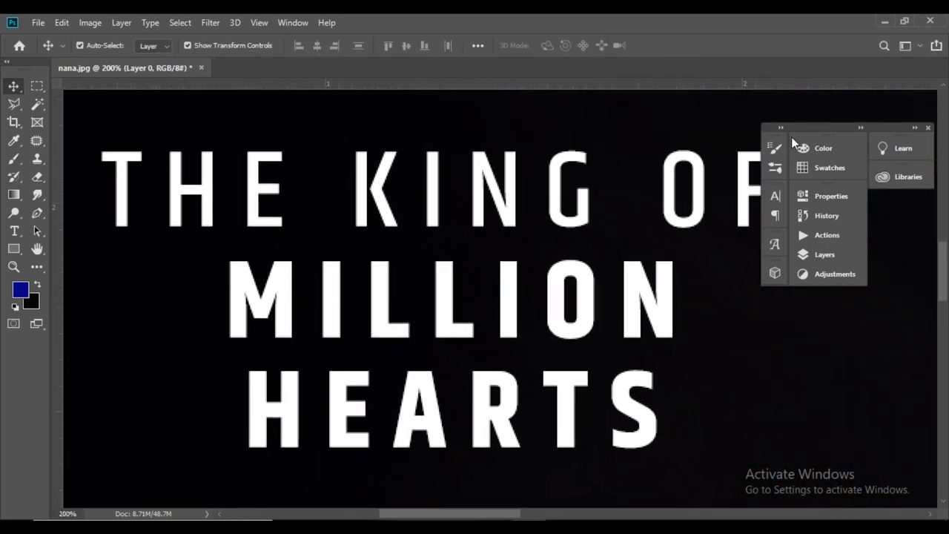
pyautogui.click(859, 128)
pyautogui.click(213, 178)
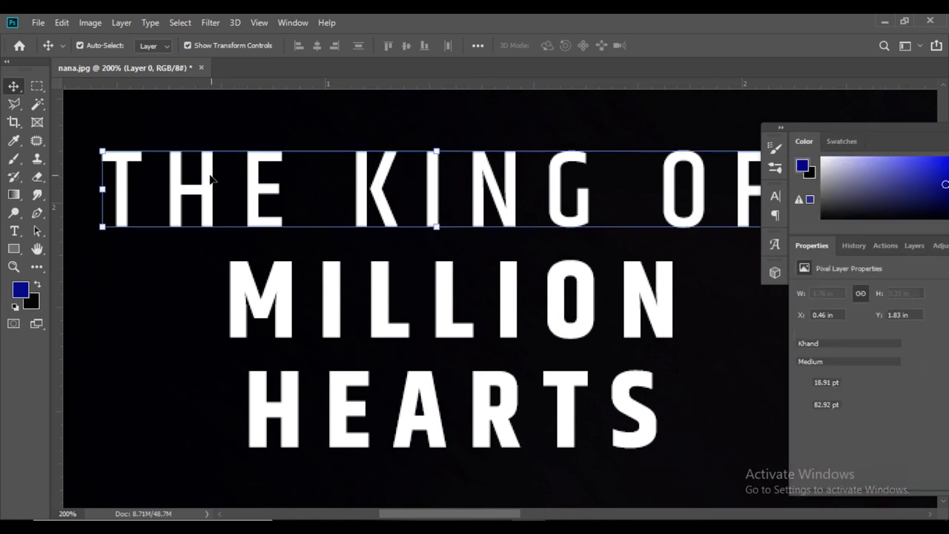
pyautogui.moveTo(808, 136); pyautogui.dragTo(913, 124)
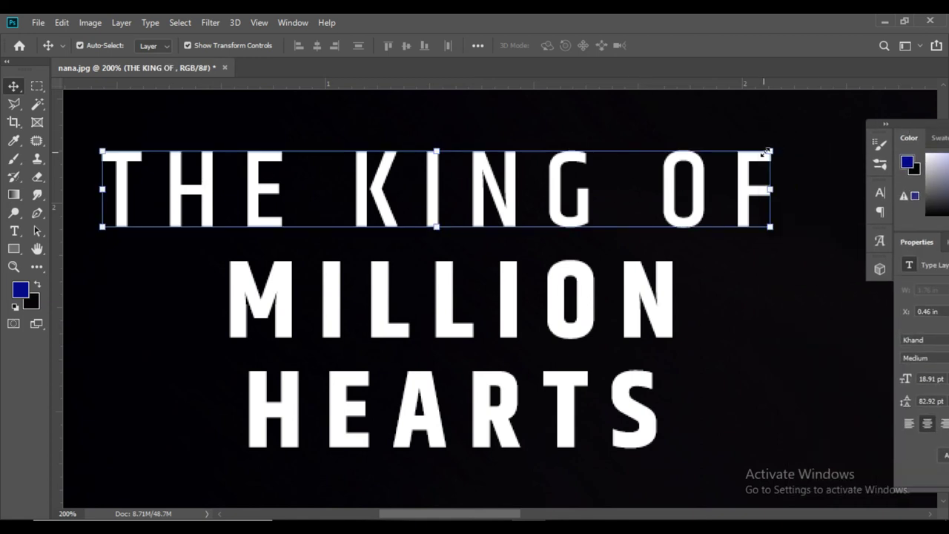
pyautogui.hotkey('ctrl', 't')
pyautogui.moveTo(837, 135); pyautogui.dragTo(819, 139)
pyautogui.press('Return')
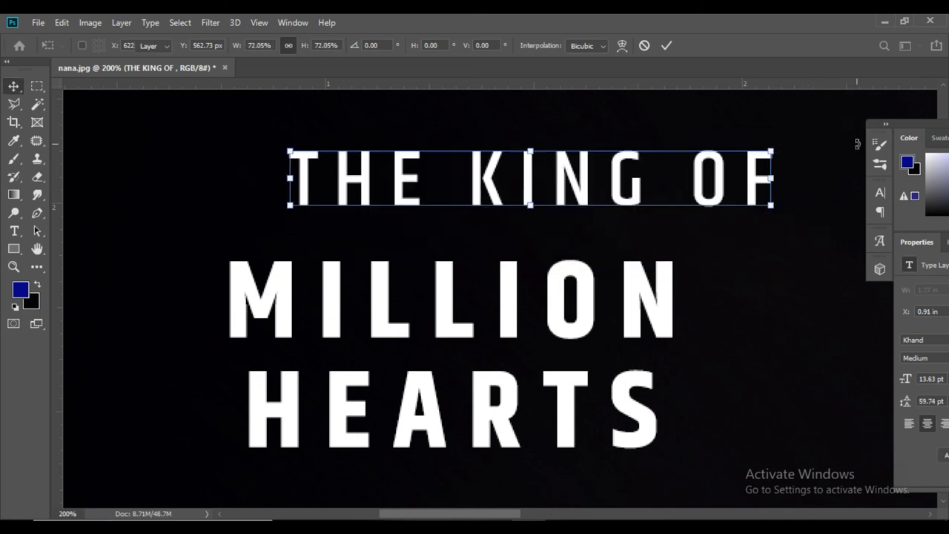
pyautogui.moveTo(585, 195); pyautogui.dragTo(514, 239)
# Enlarge "MILLION" and "HEARTS" together to 20.53 pt and move "HEARTS" up close under "MILLION".
pyautogui.click(658, 313)
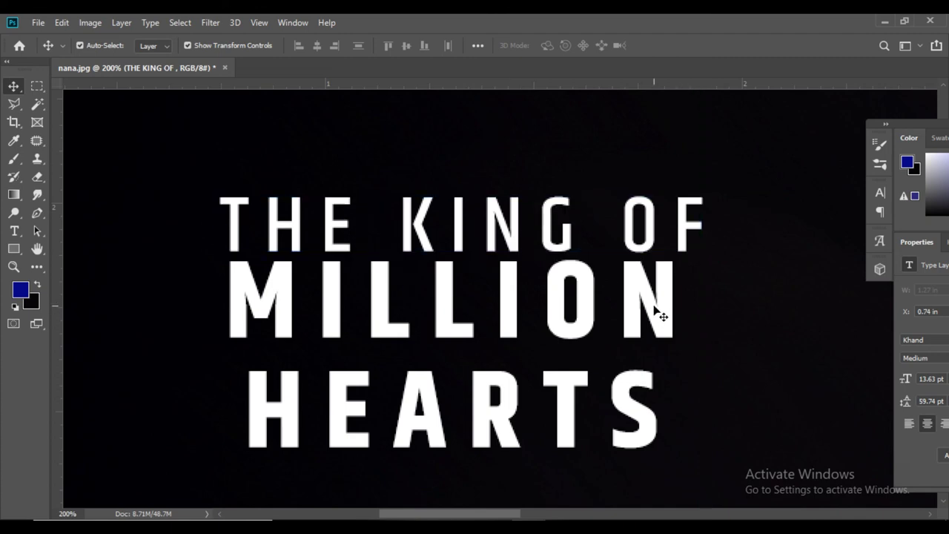
pyautogui.moveTo(670, 444); pyautogui.dragTo(702, 455)
pyautogui.press('Return')
pyautogui.click(745, 400)
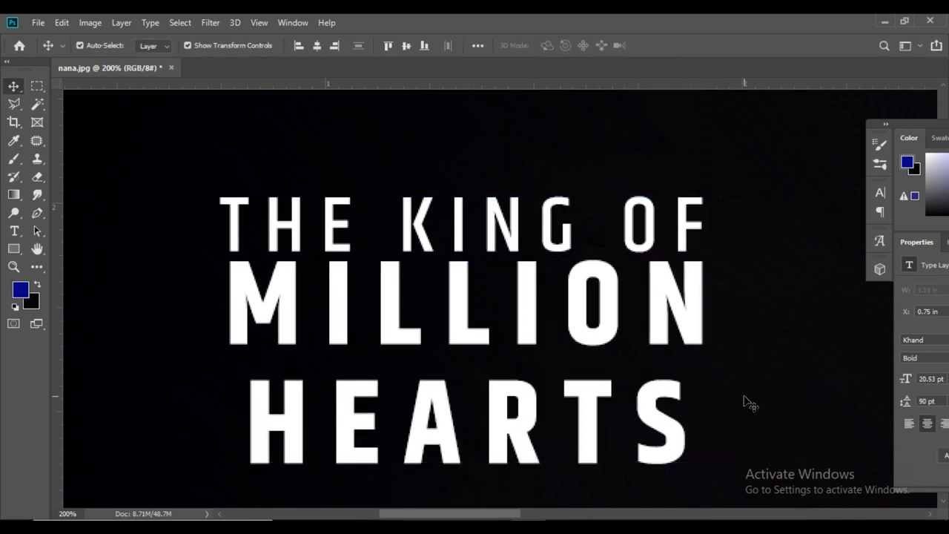
pyautogui.moveTo(524, 412); pyautogui.dragTo(523, 395)
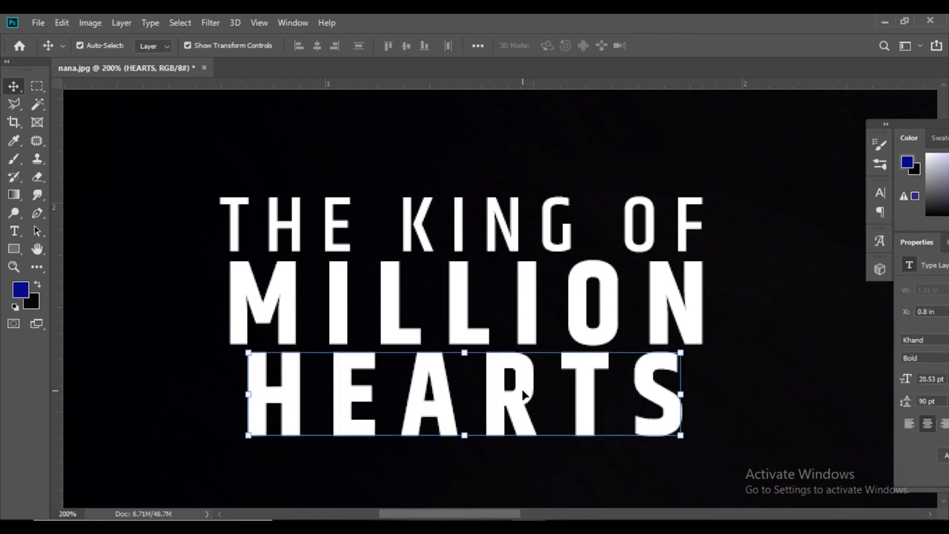
# Enlarge "THE KING OF", "MILLION" and "HEARTS" together to 164.44%.
pyautogui.hotkey('ctrl', '-')
pyautogui.hotkey('ctrl', '-')
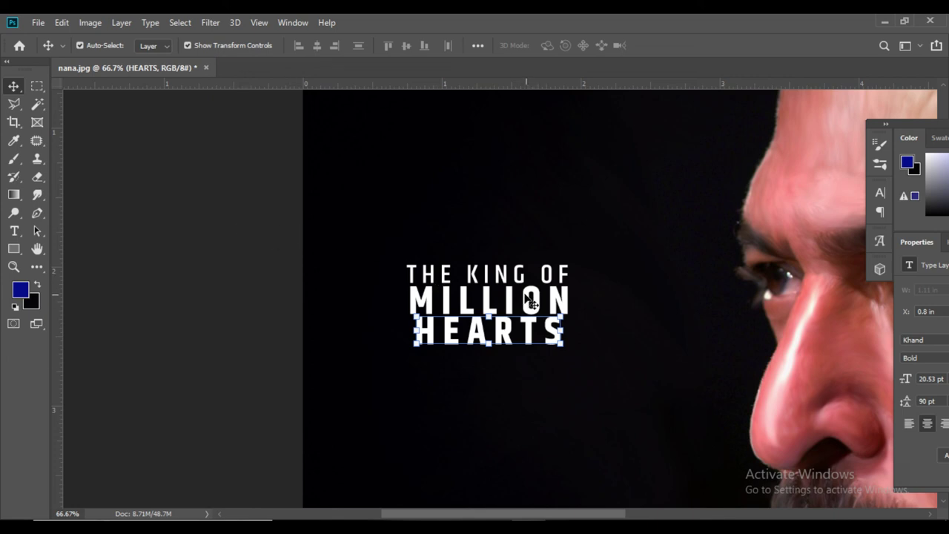
pyautogui.keyDown('shift'); pyautogui.click(529, 299); pyautogui.keyUp('shift')
pyautogui.rightClick(519, 272)
pyautogui.keyDown('shift'); pyautogui.click(558, 276); pyautogui.keyUp('shift')
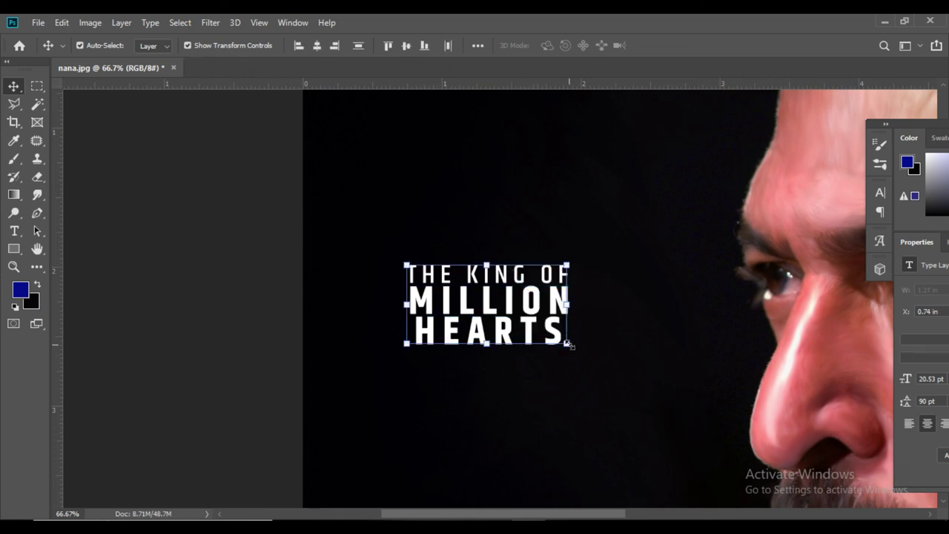
pyautogui.hotkey('ctrl', 't')
pyautogui.moveTo(567, 344); pyautogui.dragTo(610, 381)
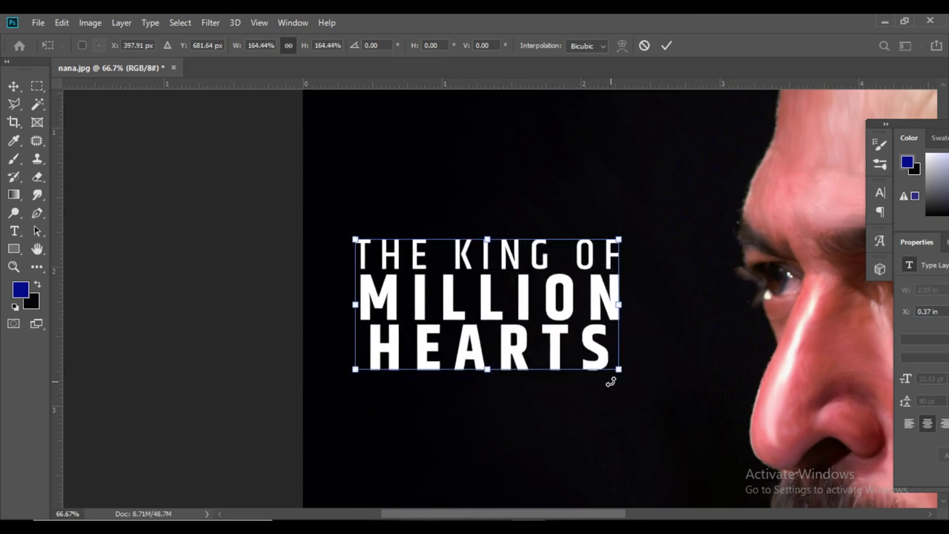
pyautogui.hotkey('ctrl', '-')
pyautogui.hotkey('ctrl', '-')
pyautogui.hotkey('ctrl', '+')
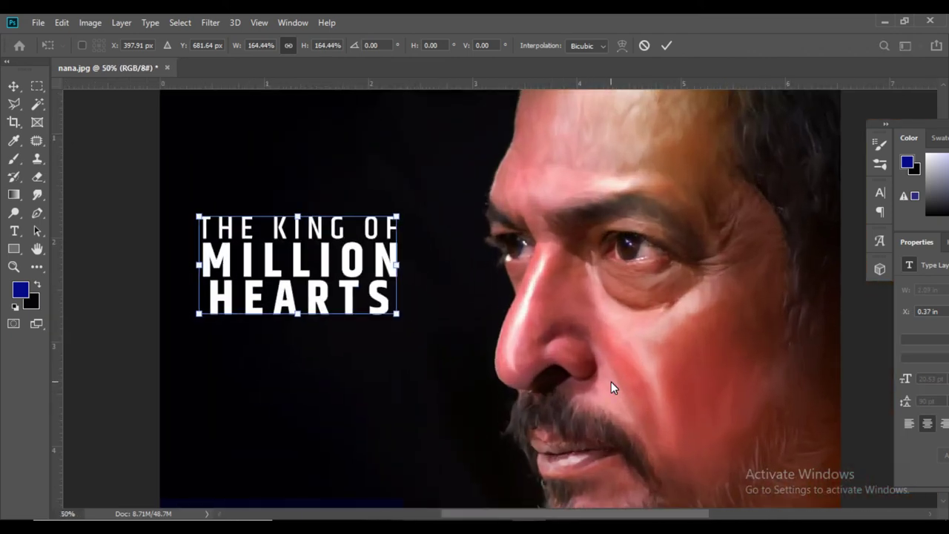
pyautogui.hotkey('ctrl', '-')
pyautogui.press('Return')
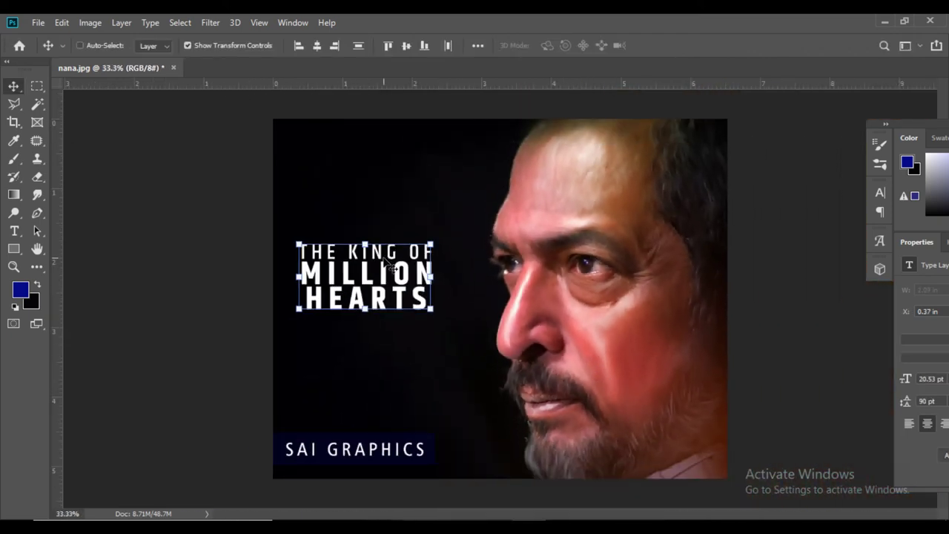
# Skew the three title lines horizontally by -7.8° and move them down just above the SAI GRAPHICS banner.
pyautogui.hotkey('ctrl', 't')
pyautogui.moveTo(365, 243); pyautogui.dragTo(361, 358)
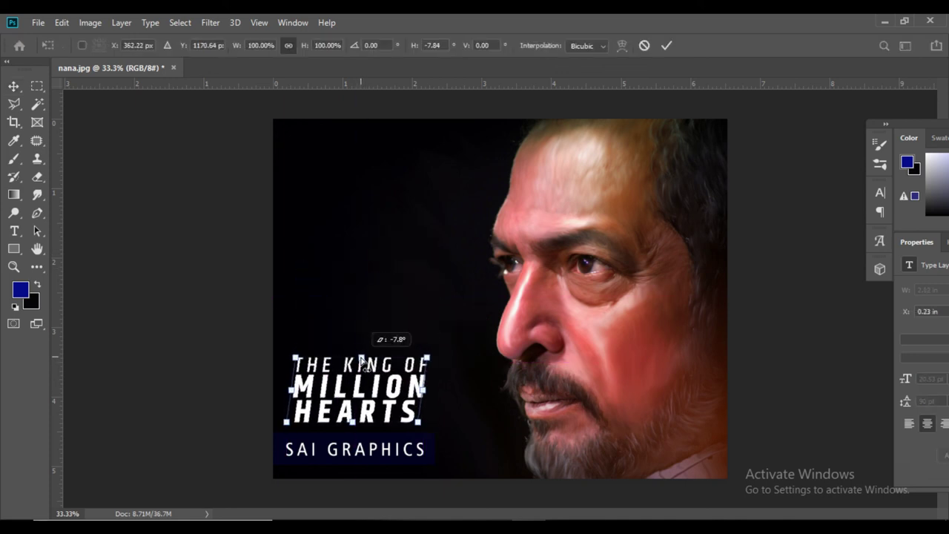
pyautogui.press('Return')
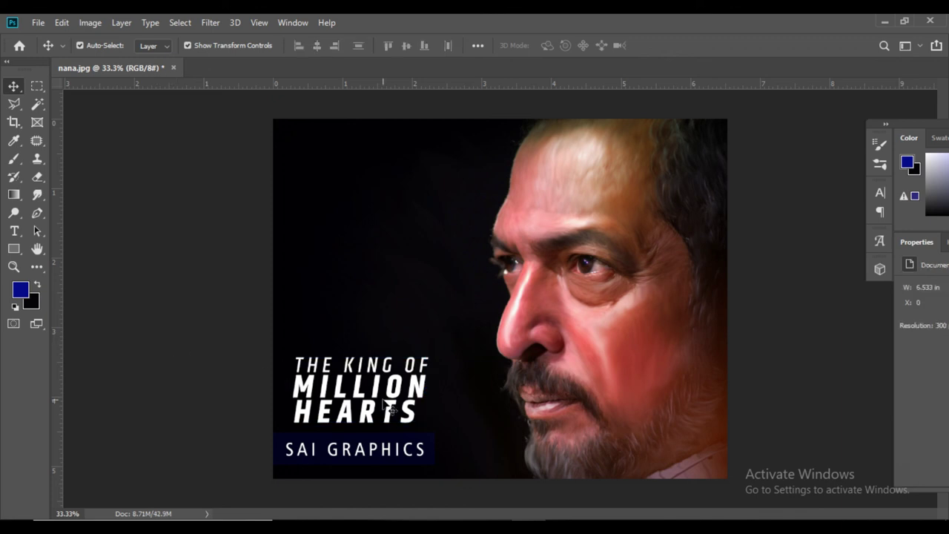
# Scale "THE KING OF" down to 13.67 pt and place it above the beginning of "MILLION".
pyautogui.click(378, 366)
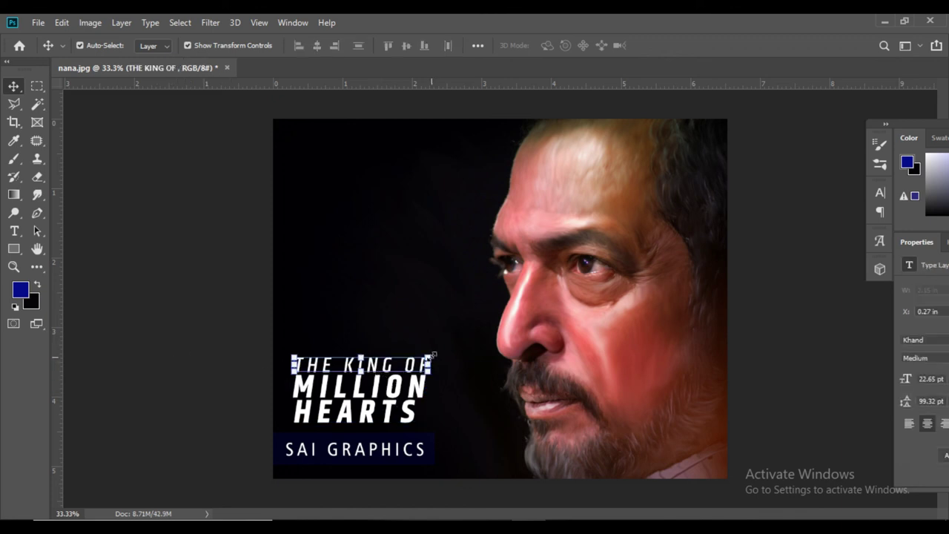
pyautogui.hotkey('ctrl', 't')
pyautogui.moveTo(442, 354); pyautogui.dragTo(440, 352)
pyautogui.press('Return')
pyautogui.click(186, 331)
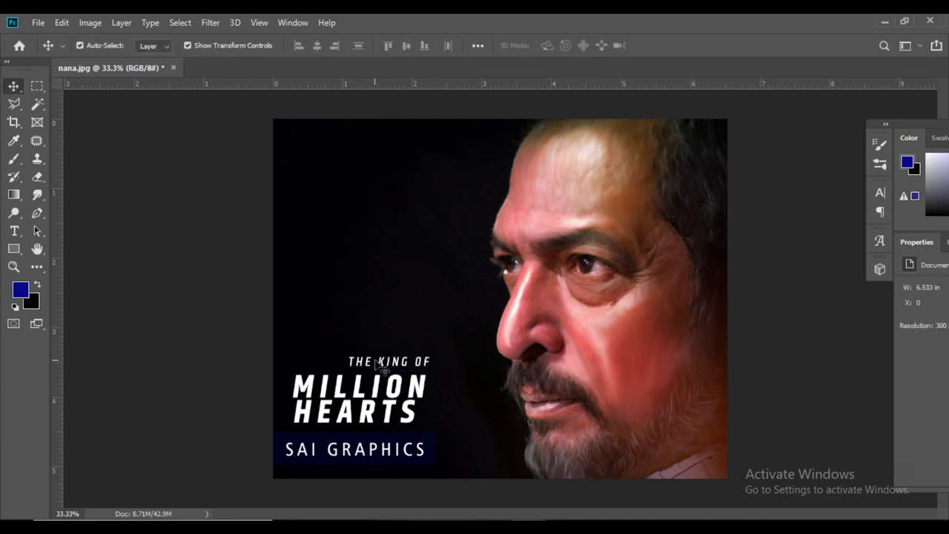
pyautogui.moveTo(378, 365); pyautogui.dragTo(329, 369)
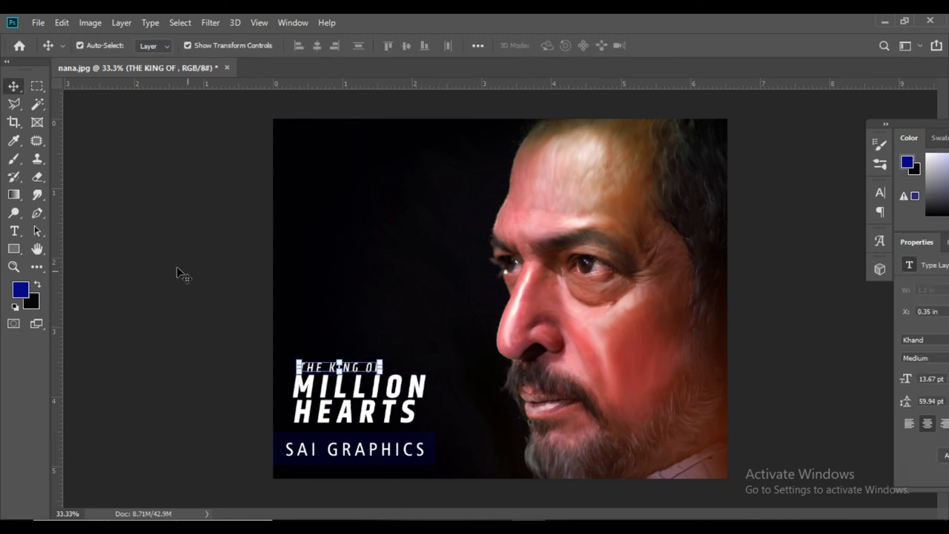
# Recolor the "THE KING OF" text to dark gray #6e6e6e.
pyautogui.click(14, 231)
pyautogui.tripleClick(366, 366)
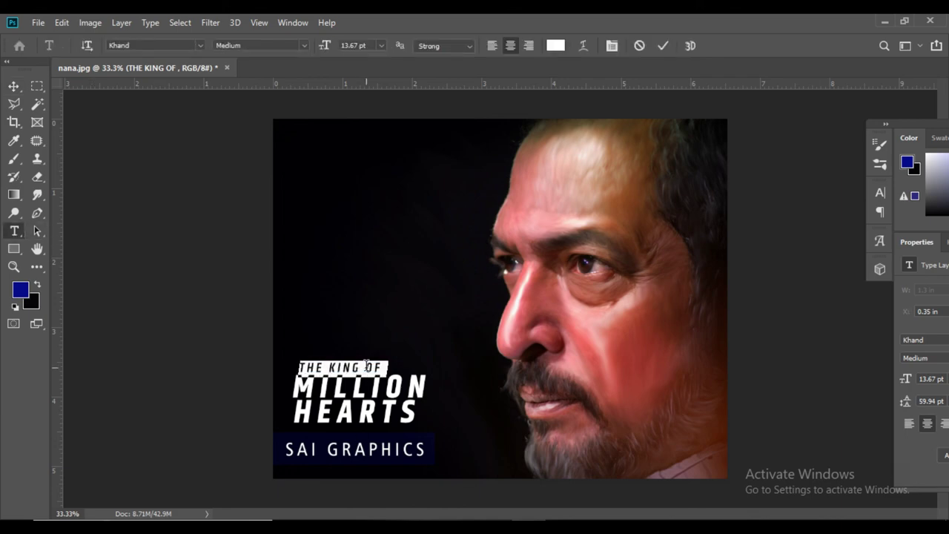
pyautogui.click(555, 45)
pyautogui.moveTo(586, 253); pyautogui.dragTo(564, 253)
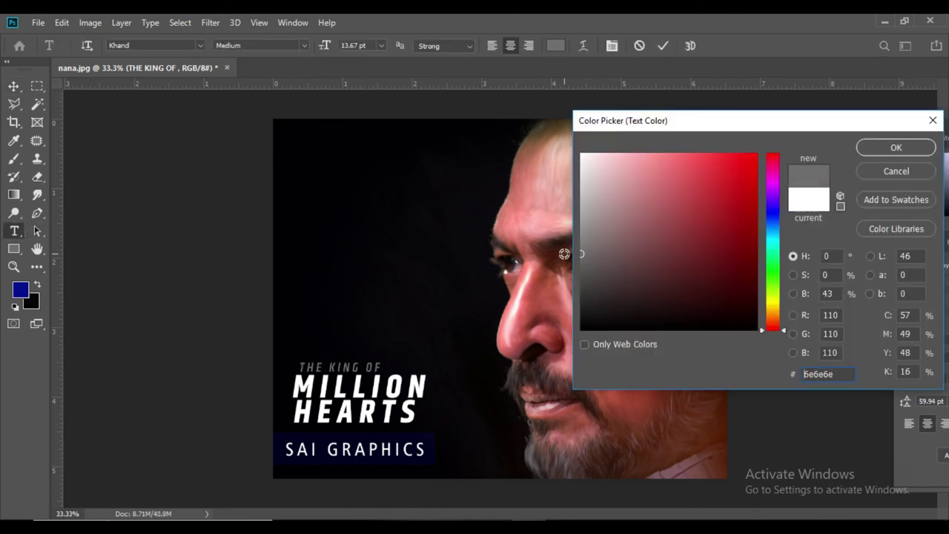
pyautogui.click(896, 147)
pyautogui.click(13, 86)
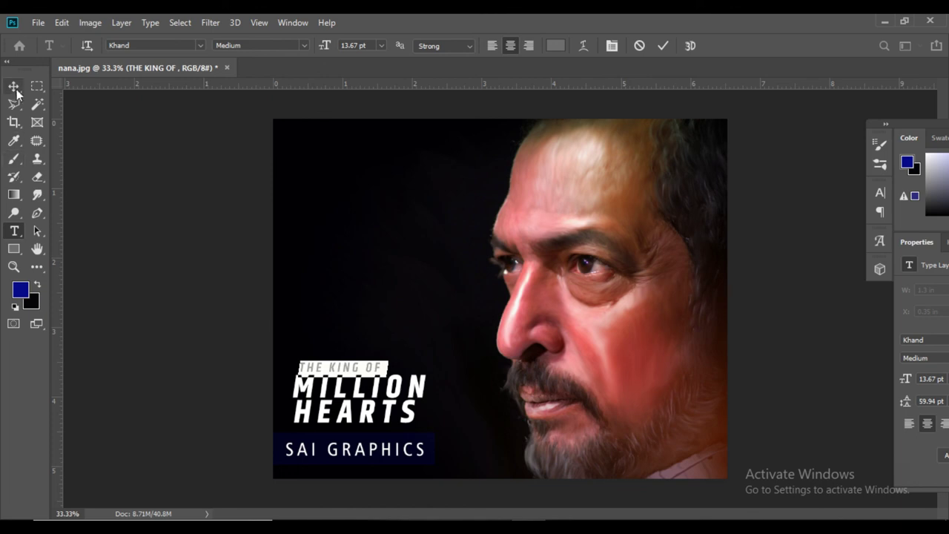
# Recolor the "MILLION" text to gray #989898.
pyautogui.click(415, 393)
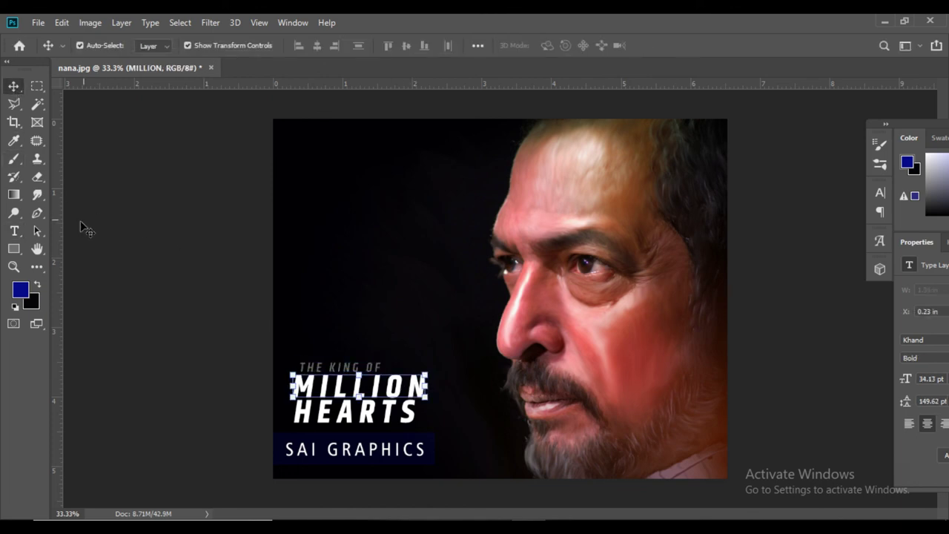
pyautogui.click(14, 230)
pyautogui.click(395, 379)
pyautogui.hotkey('ctrl', 'a')
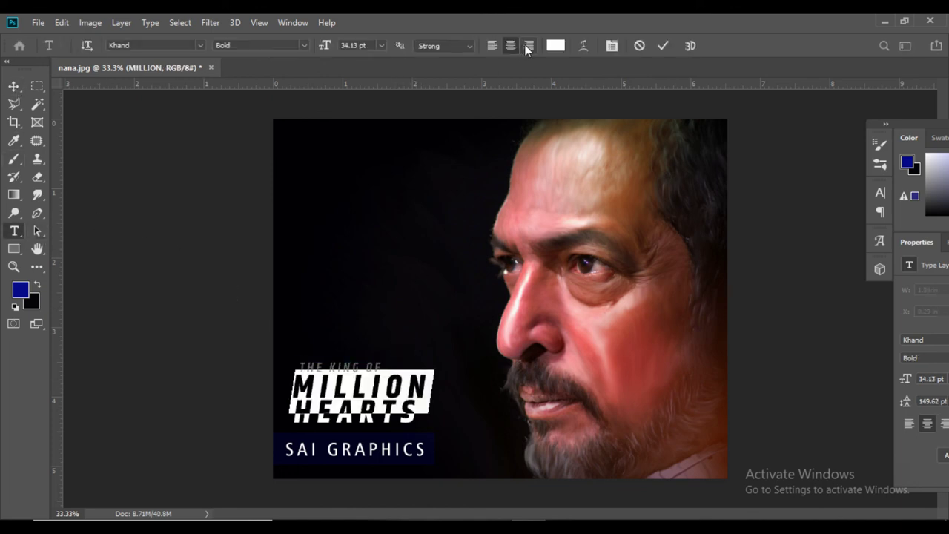
pyautogui.click(555, 46)
pyautogui.moveTo(596, 227); pyautogui.dragTo(572, 230)
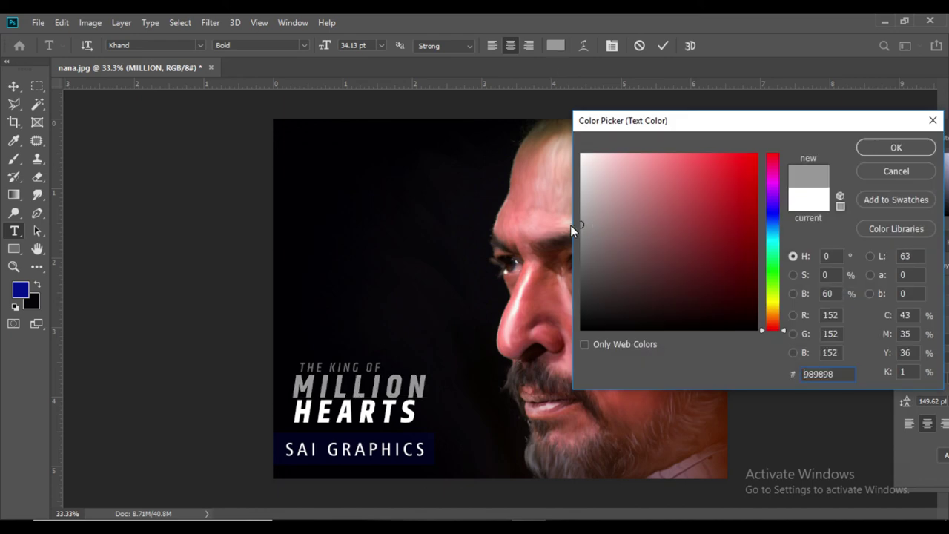
pyautogui.click(871, 149)
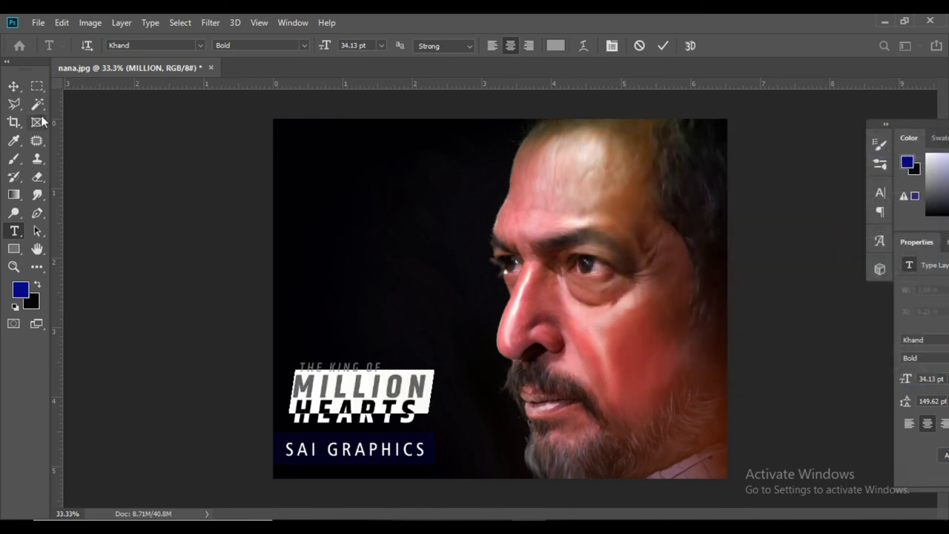
pyautogui.click(355, 408)
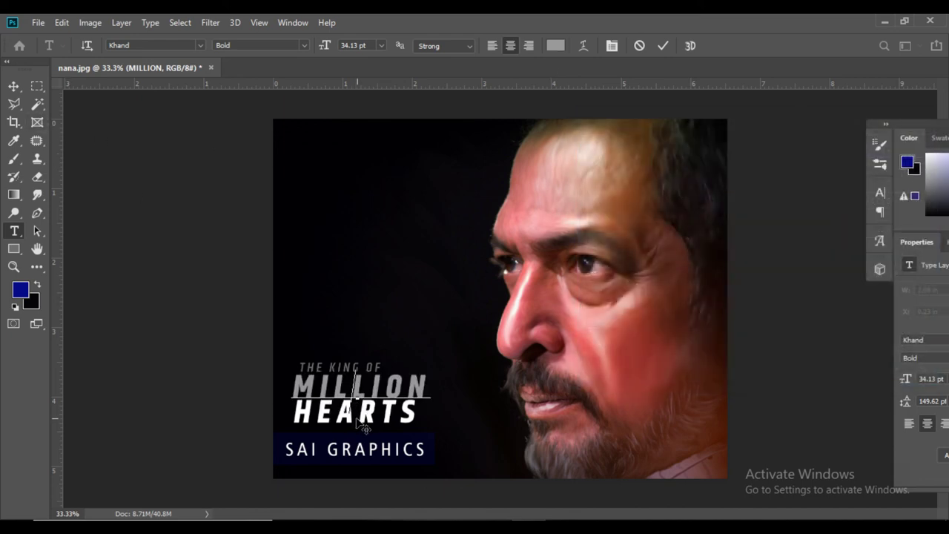
pyautogui.doubleClick(353, 415)
pyautogui.click(14, 86)
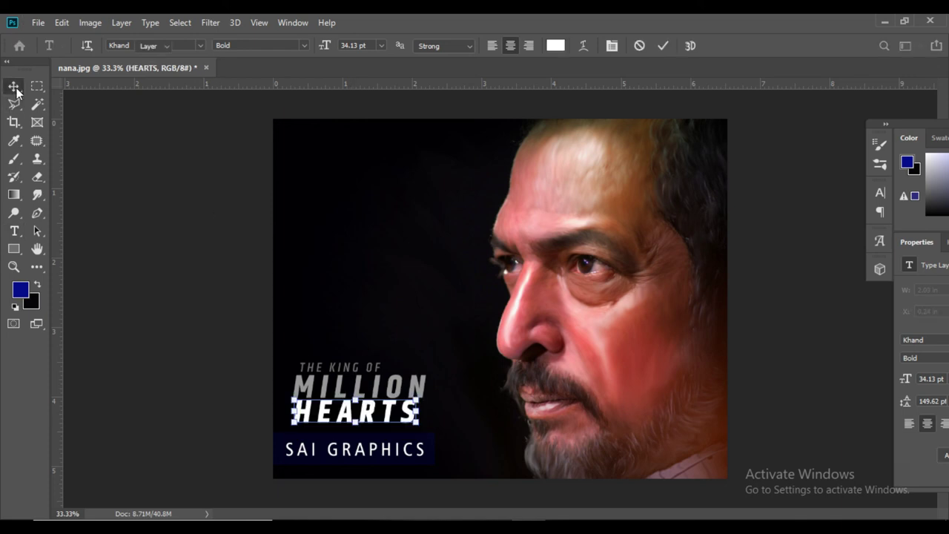
# Select the three title lines and align them by their horizontal centers, undoing a trial top-edge alignment.
pyautogui.click(369, 418)
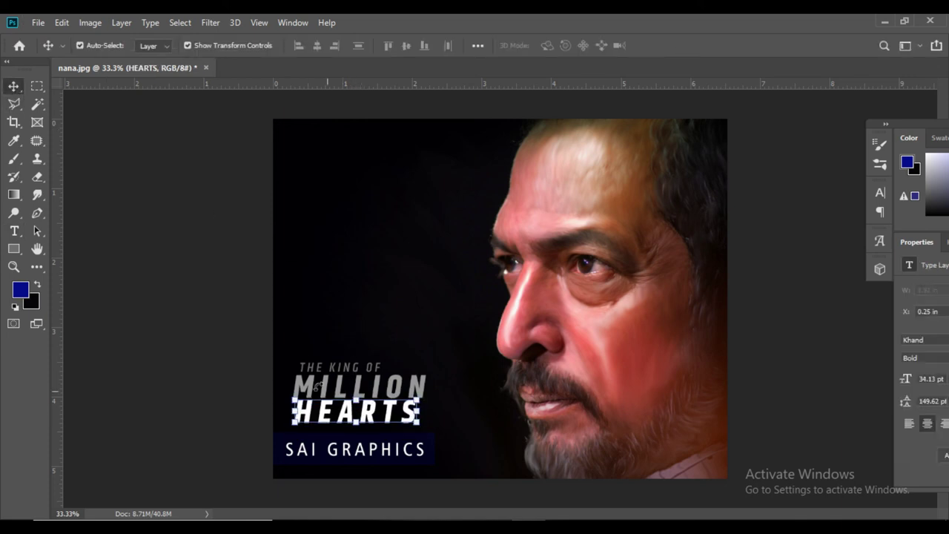
pyautogui.click(205, 328)
pyautogui.click(358, 369)
pyautogui.moveTo(356, 366); pyautogui.dragTo(358, 366)
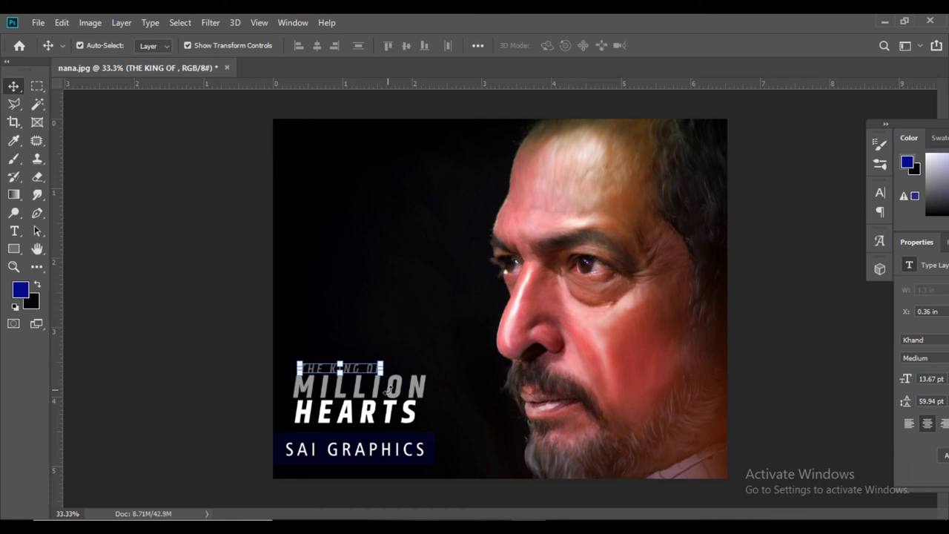
pyautogui.keyDown('shift'); pyautogui.click(421, 396); pyautogui.keyUp('shift')
pyautogui.keyDown('shift'); pyautogui.click(418, 423); pyautogui.keyUp('shift')
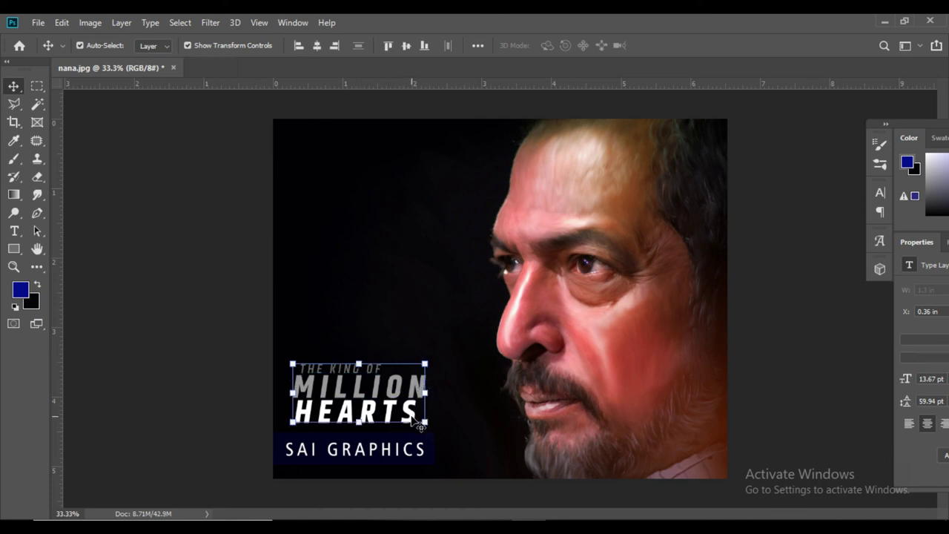
pyautogui.click(394, 46)
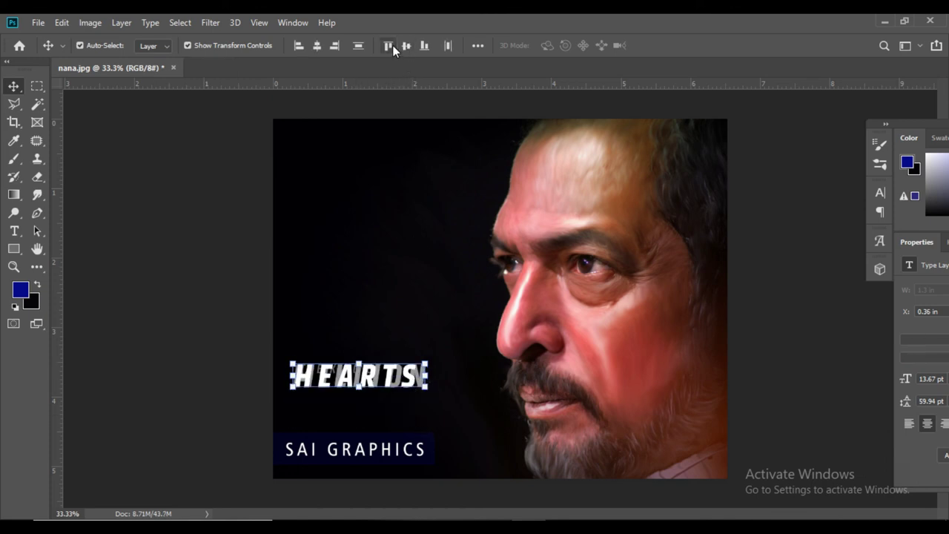
pyautogui.hotkey('ctrl', 'z')
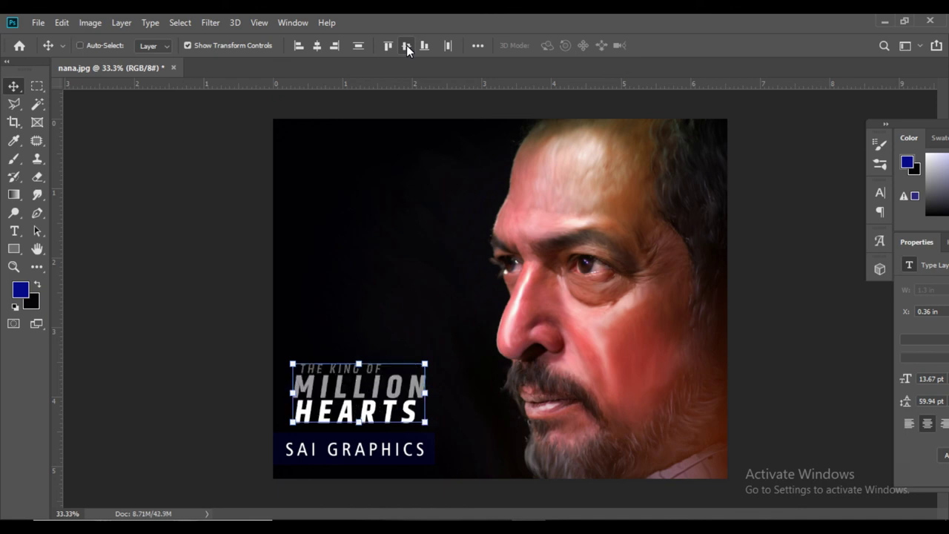
pyautogui.click(316, 46)
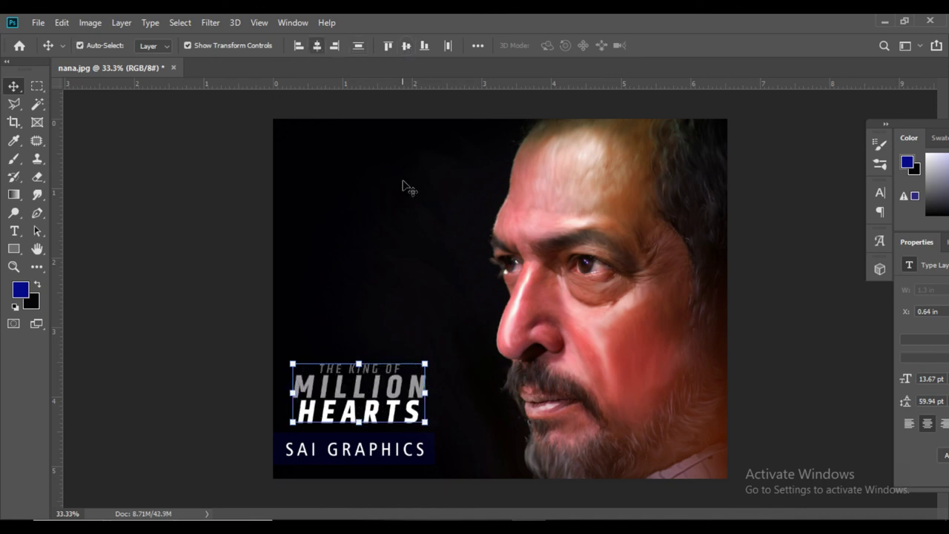
# Try aligning the three title lines by their left edges and undo that alignment.
pyautogui.click(297, 47)
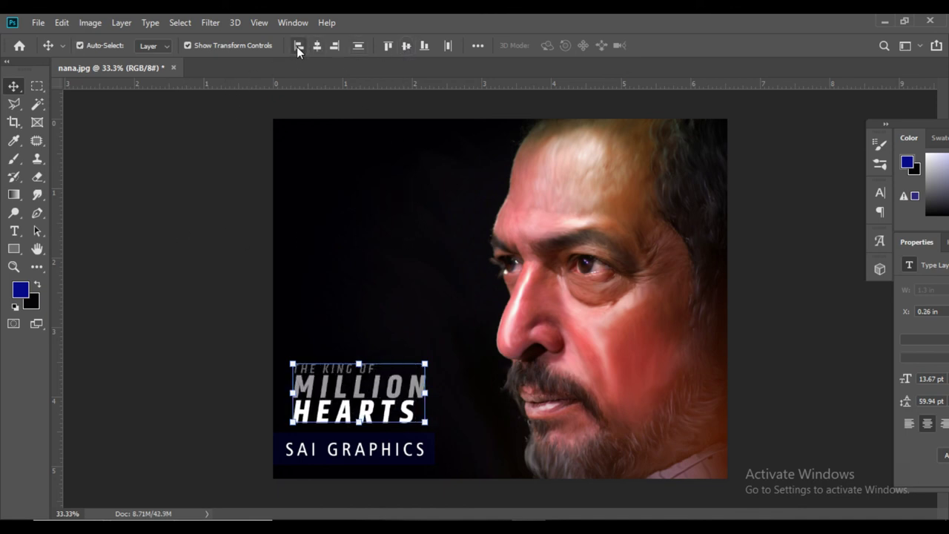
pyautogui.click(184, 199)
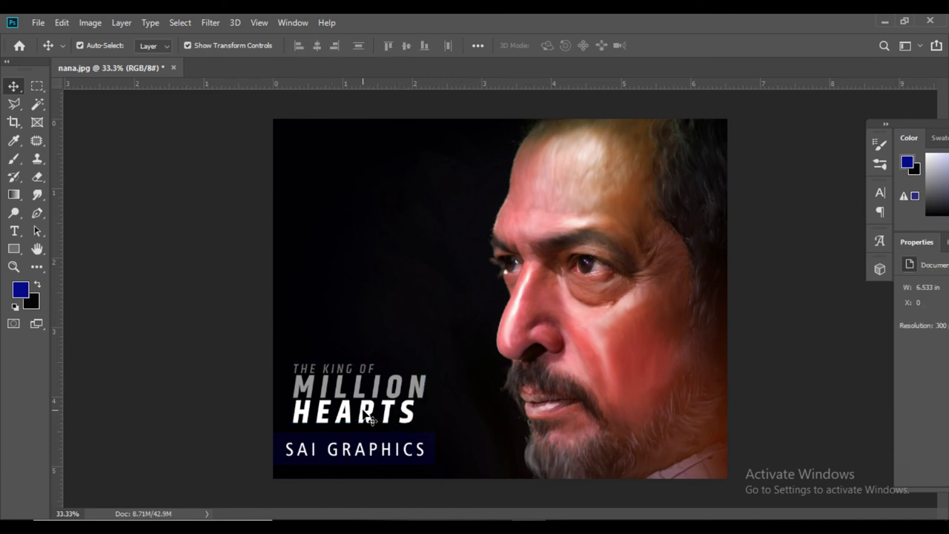
pyautogui.hotkey('ctrl', 'z')
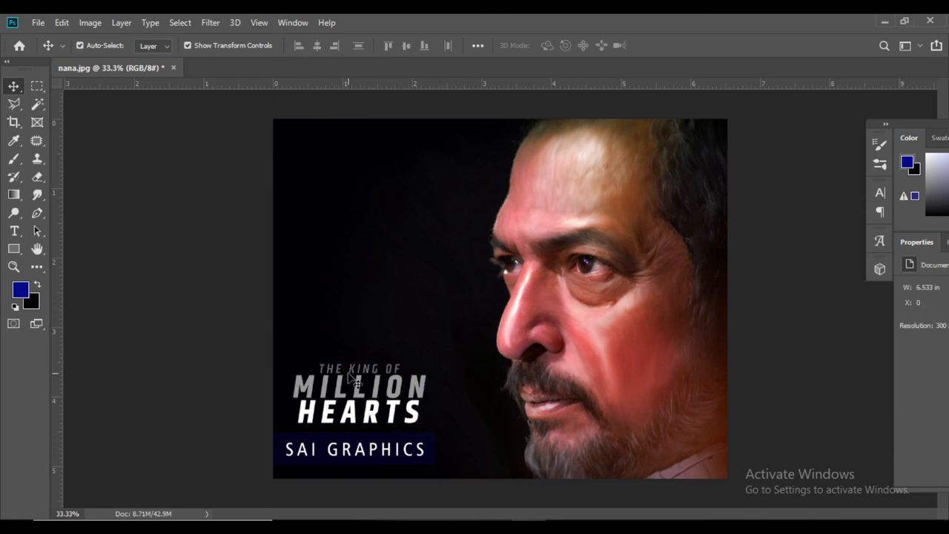
# Scale the three title lines together to 83.95% and position them just above the SAI GRAPHICS banner.
pyautogui.click(341, 371)
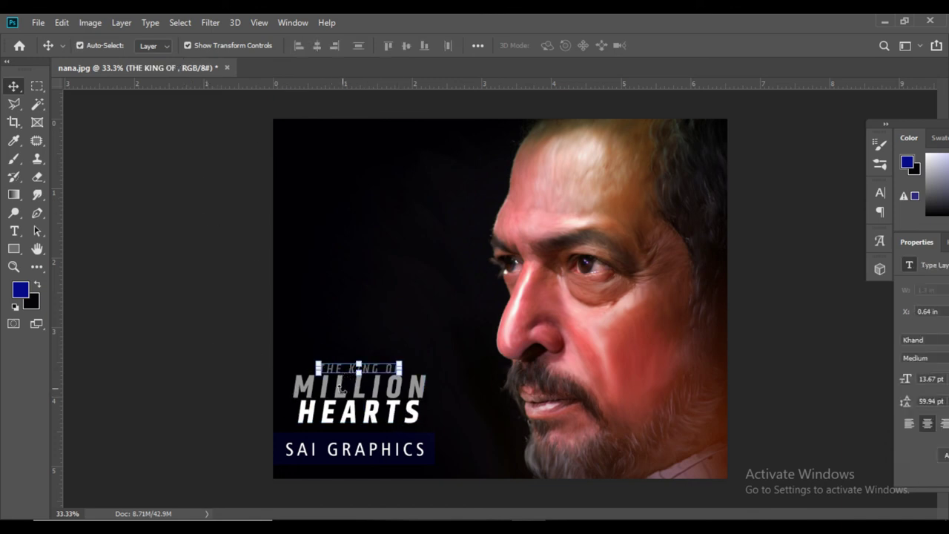
pyautogui.keyDown('shift'); pyautogui.click(326, 421); pyautogui.keyUp('shift')
pyautogui.moveTo(429, 361); pyautogui.dragTo(415, 364)
pyautogui.moveTo(389, 394)
pyautogui.mouseDown()
pyautogui.moveTo(378, 402)
pyautogui.moveTo(380, 389)
pyautogui.mouseUp()
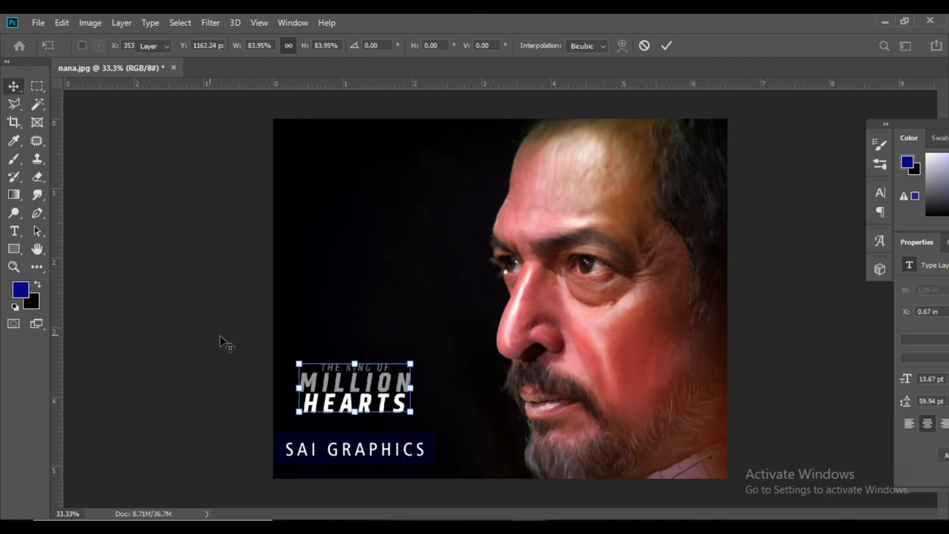
pyautogui.press('Return')
pyautogui.click(152, 239)
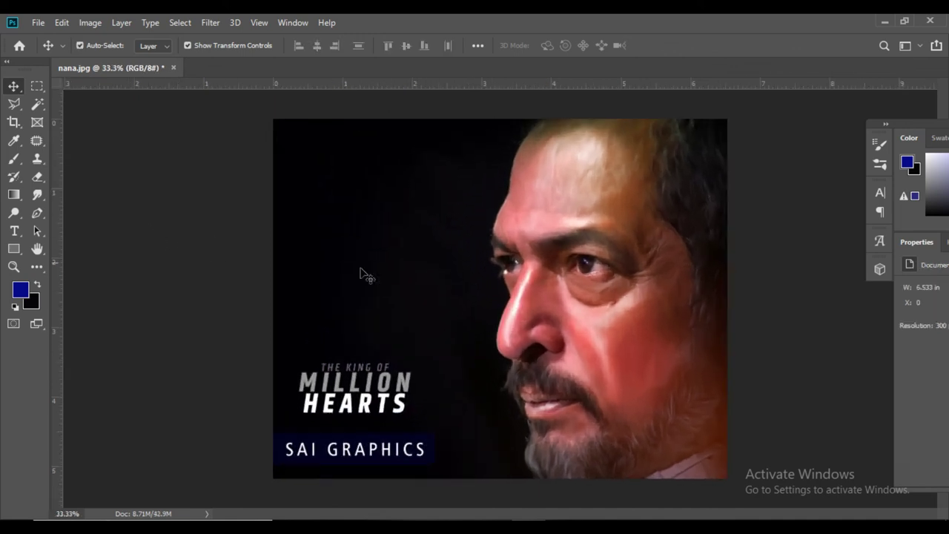
# Choose the Brush tool, bring the layer list into view and add a new empty layer above Layer 2 copy.
pyautogui.click(19, 160)
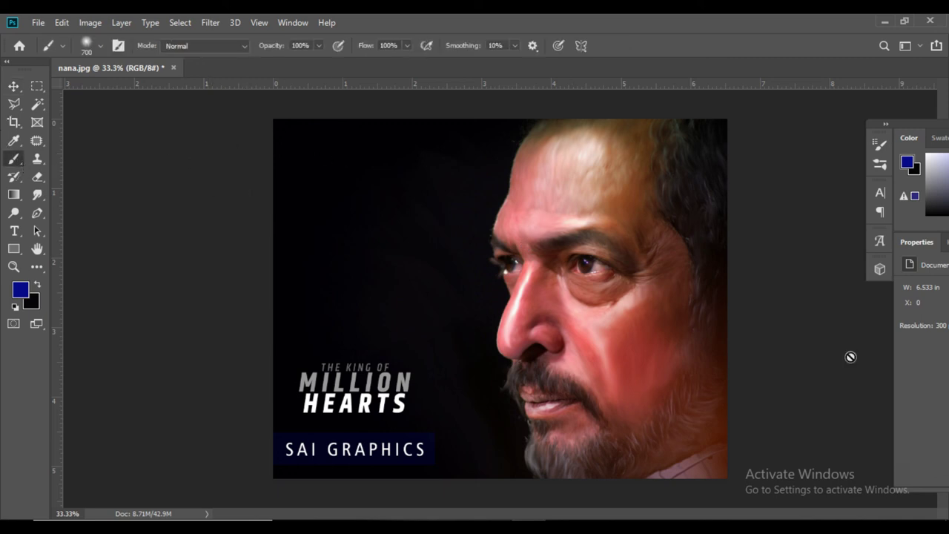
pyautogui.moveTo(918, 125); pyautogui.dragTo(676, 90)
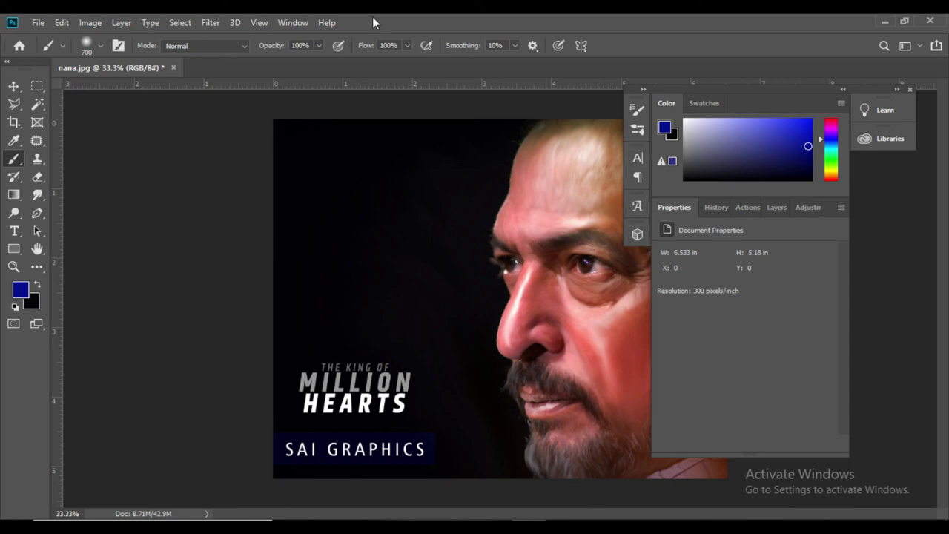
pyautogui.click(293, 22)
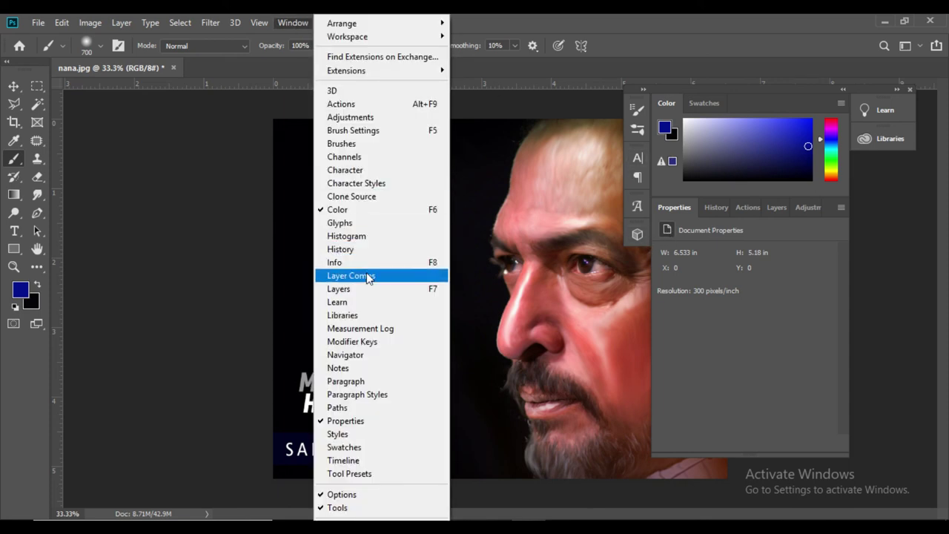
pyautogui.click(368, 288)
pyautogui.click(772, 350)
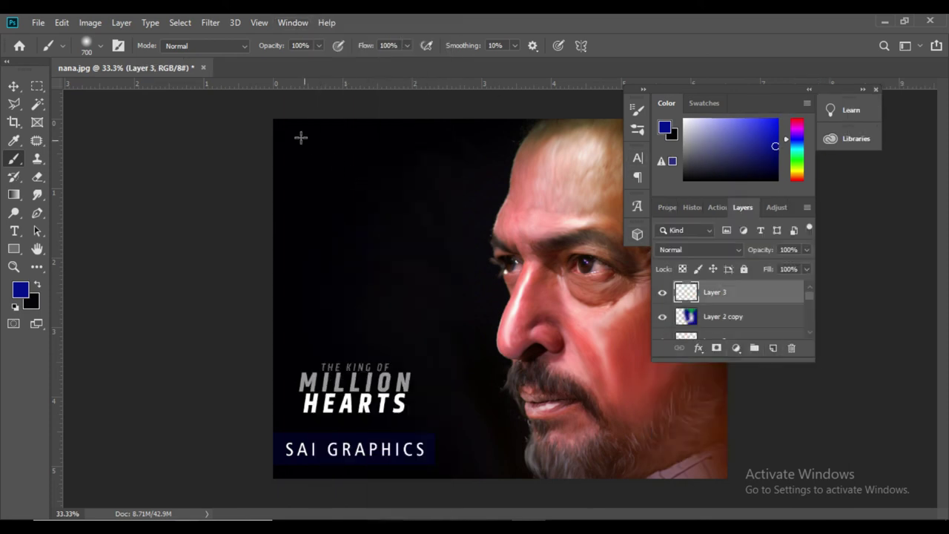
# Try a large blue brush stroke diagonally across the canvas on the new layer and undo it.
pyautogui.moveTo(252, 104); pyautogui.dragTo(770, 475)
pyautogui.hotkey('ctrl', 'z')
# Draw a light grey rectangle of 2059 by 1626 px over the whole image and send it to the back of the layers.
pyautogui.click(14, 248)
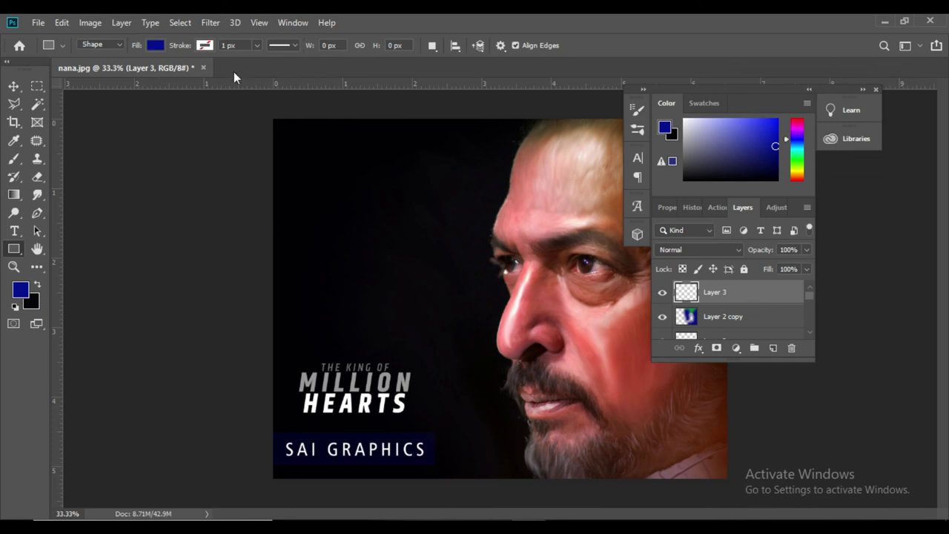
pyautogui.click(156, 46)
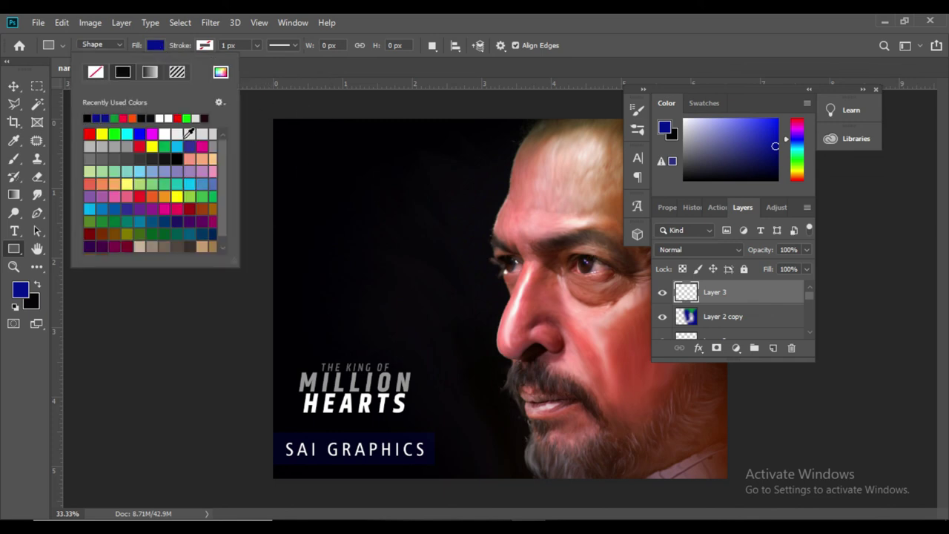
pyautogui.click(176, 132)
pyautogui.moveTo(265, 112); pyautogui.dragTo(743, 487)
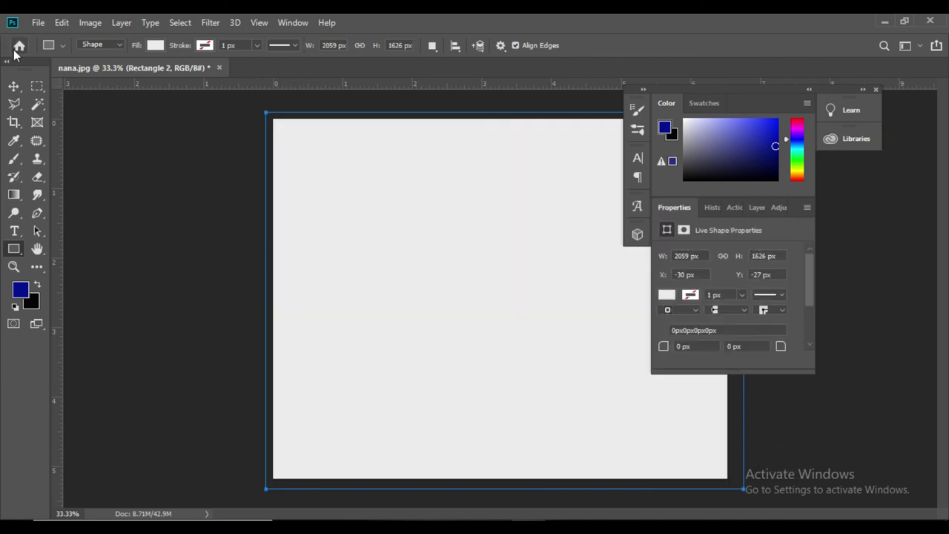
pyautogui.click(14, 86)
pyautogui.hotkey('ctrl', 'shift', '[')
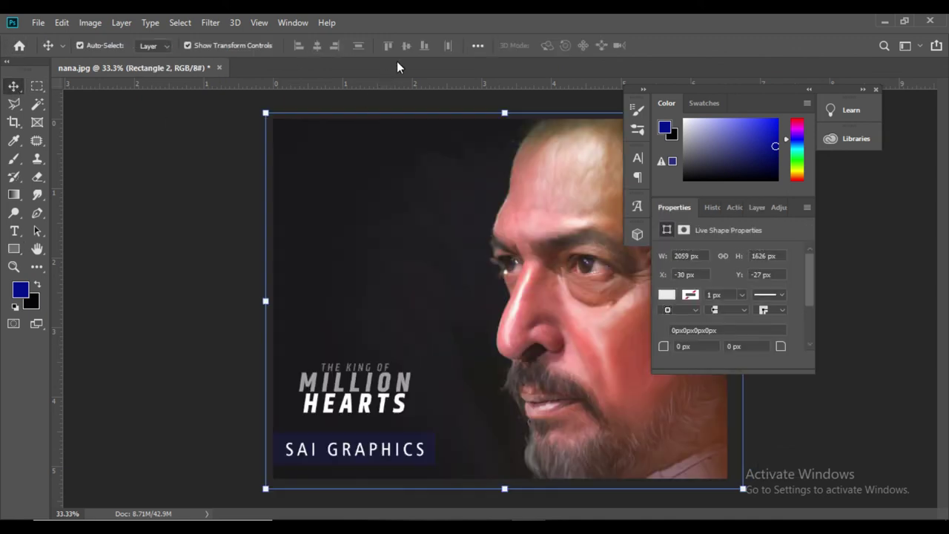
# Deselect all layers, collapse the floating panel group and move it clear of the image.
pyautogui.click(480, 121)
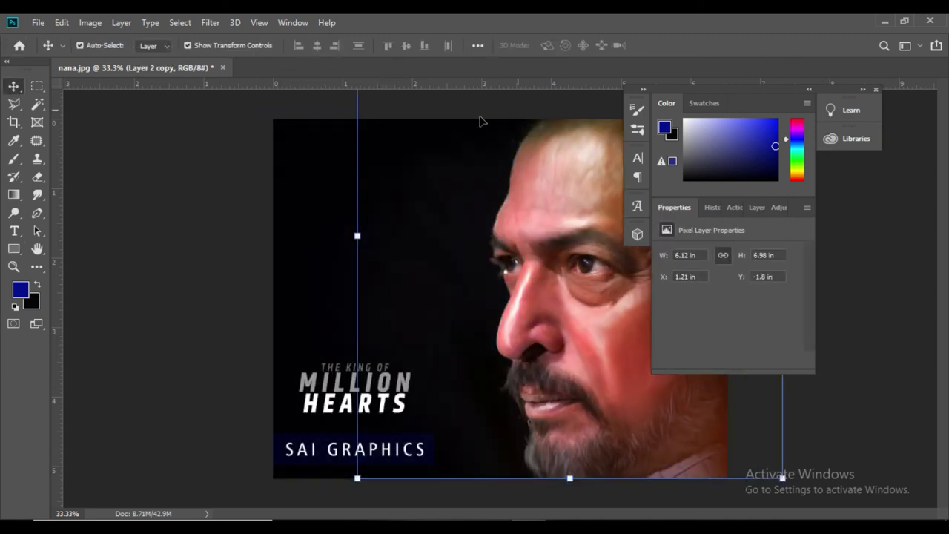
pyautogui.click(186, 178)
pyautogui.click(809, 90)
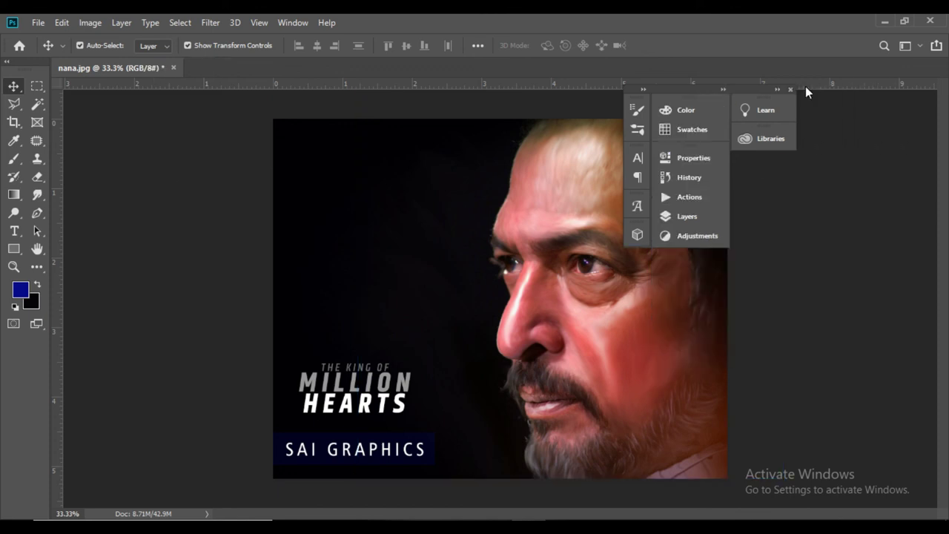
pyautogui.moveTo(709, 92); pyautogui.dragTo(836, 152)
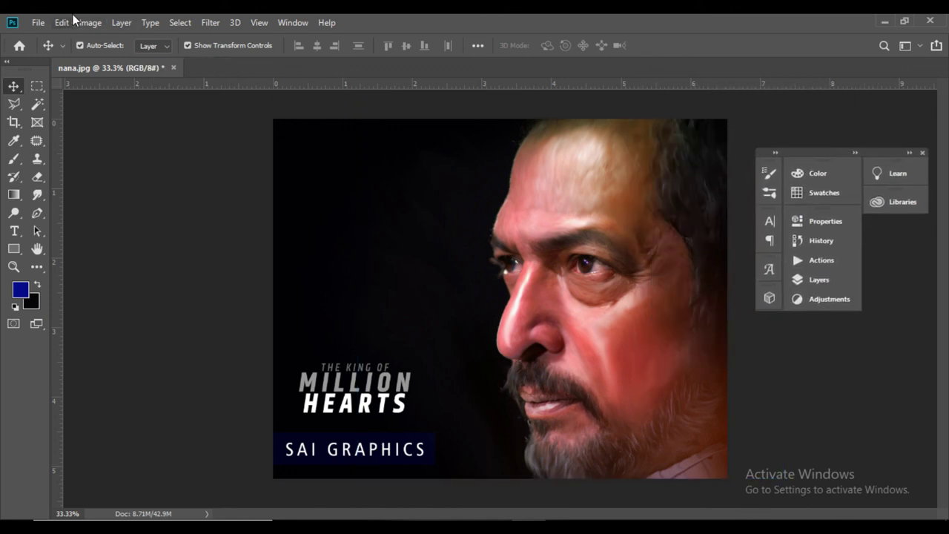
# Create a new blank document and start a text line on its canvas.
pyautogui.click(38, 22)
pyautogui.press('Escape')
pyautogui.hotkey('ctrl', 'n')
pyautogui.click(745, 478)
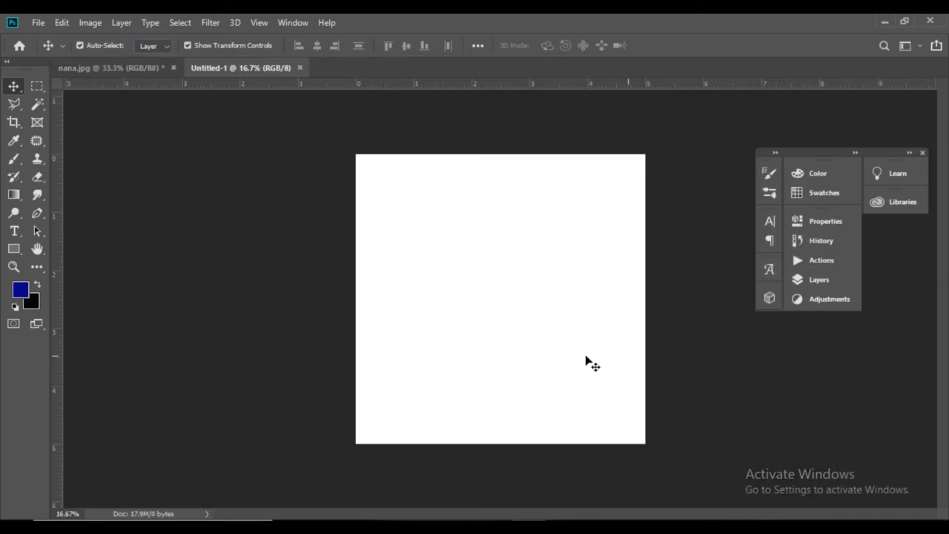
pyautogui.click(13, 231)
pyautogui.click(429, 268)
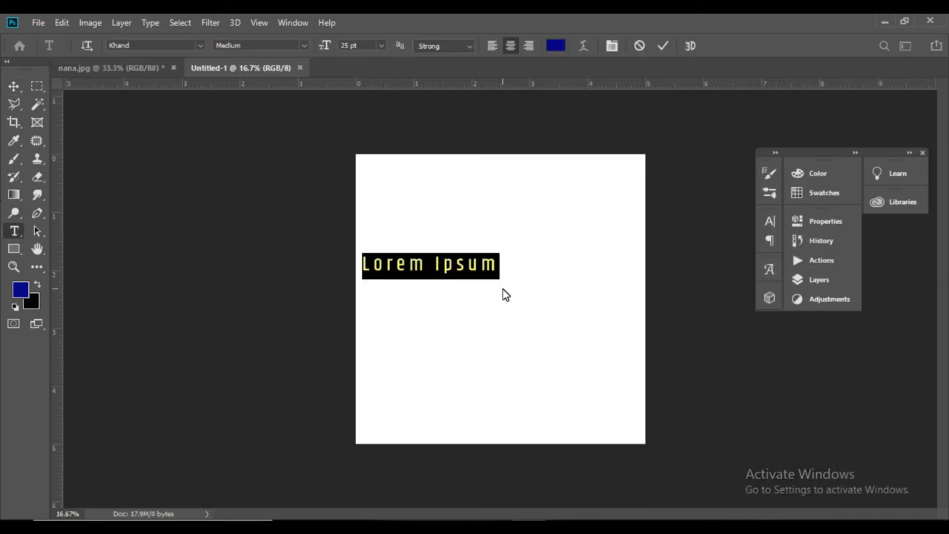
pyautogui.scroll(2, 501, 294)
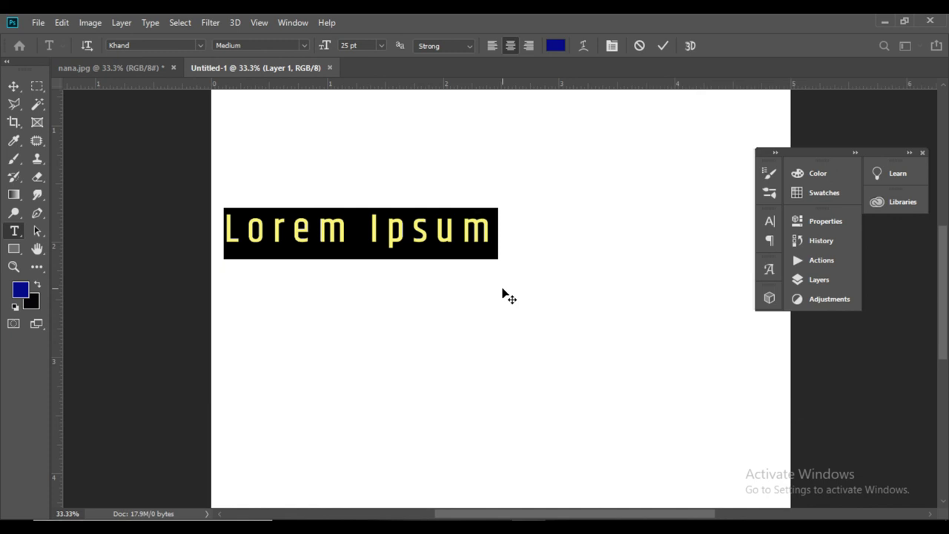
pyautogui.write('THAN')
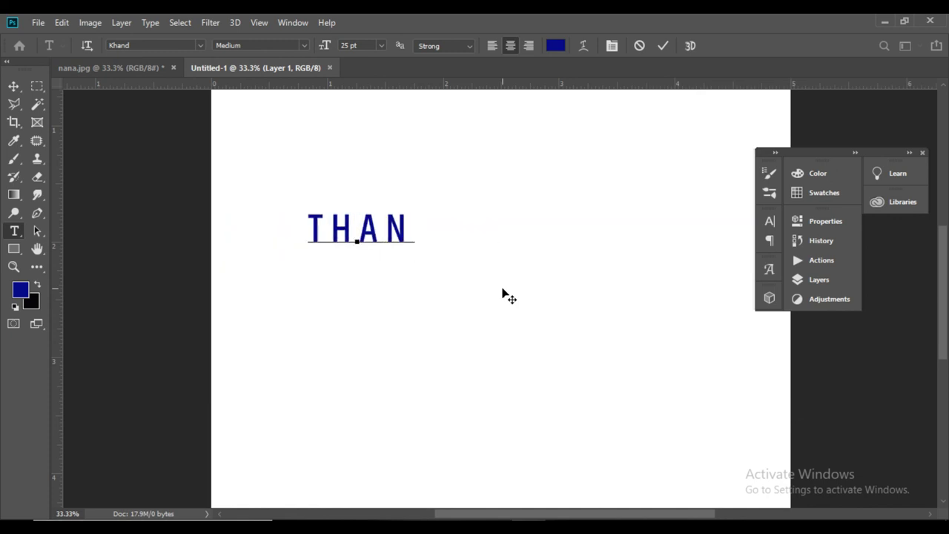
pyautogui.press('BackSpace')
pyautogui.press('BackSpace')
pyautogui.press('BackSpace')
pyautogui.press('BackSpace')
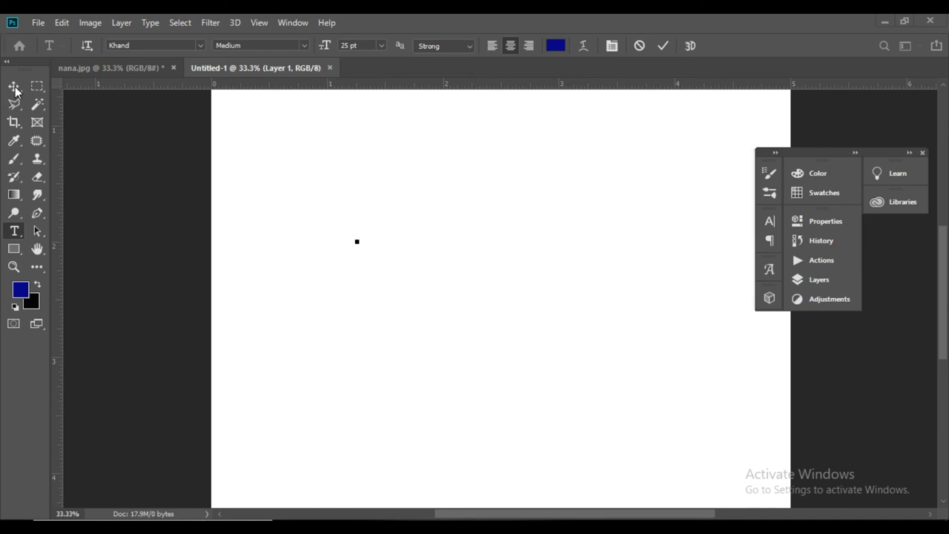
# Enter THANKS FOR WATCHING as the text line and move it so it fits across the canvas.
pyautogui.click(356, 241)
pyautogui.write('T H')
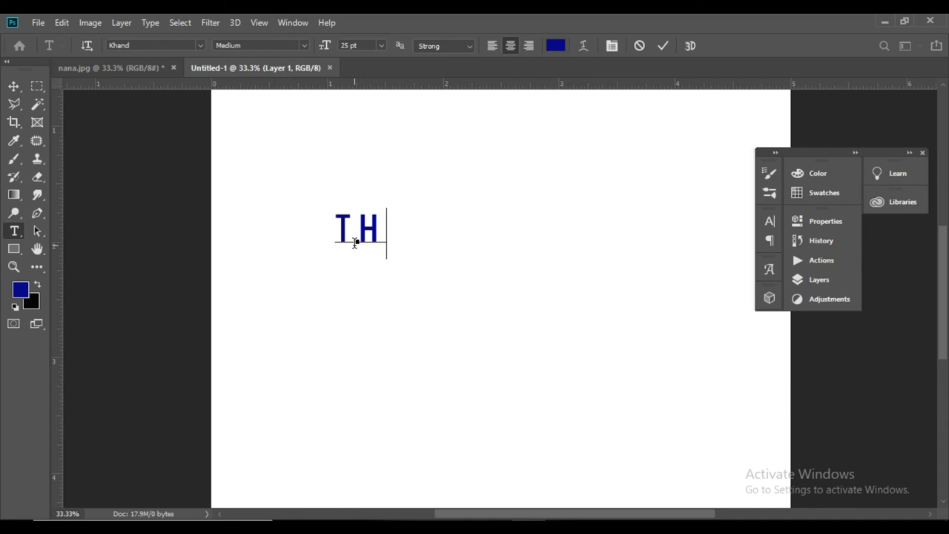
pyautogui.write('ANKS')
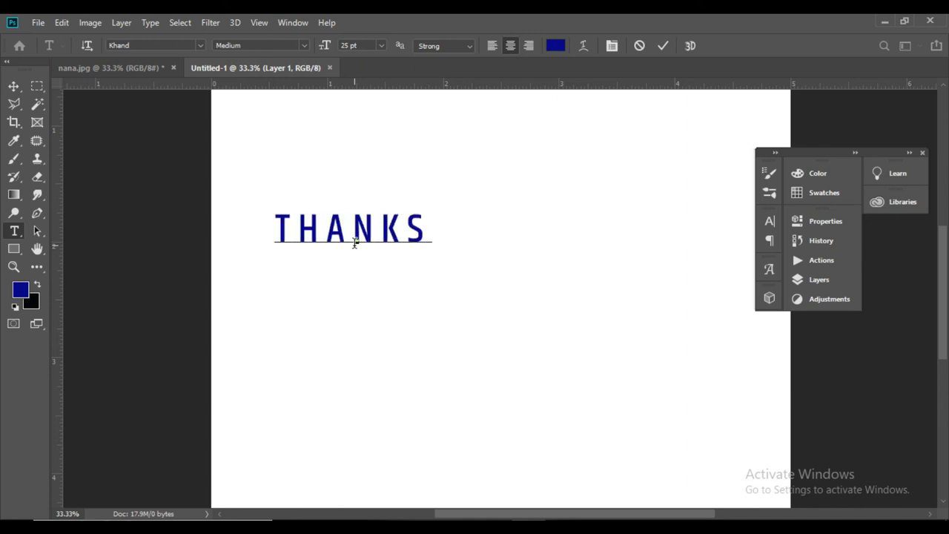
pyautogui.write(' FOR W')
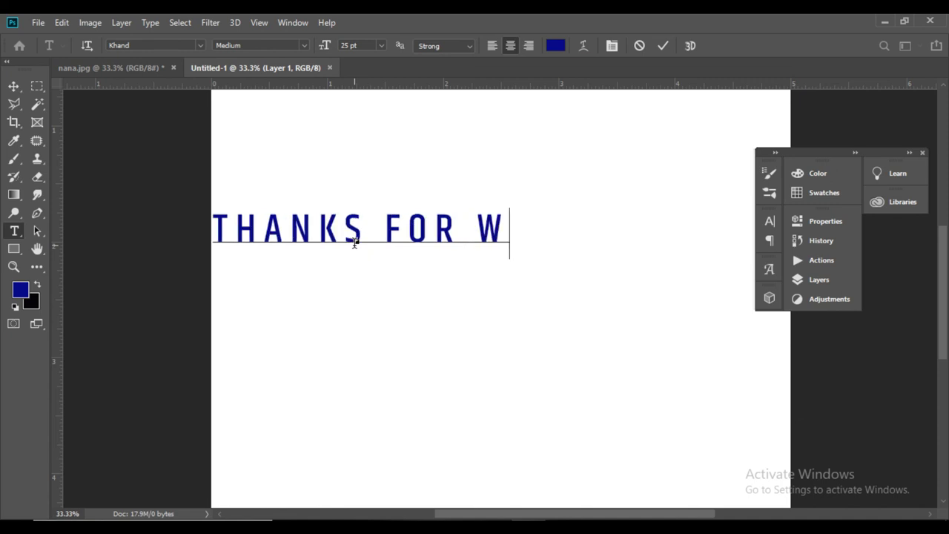
pyautogui.write('ATCHING')
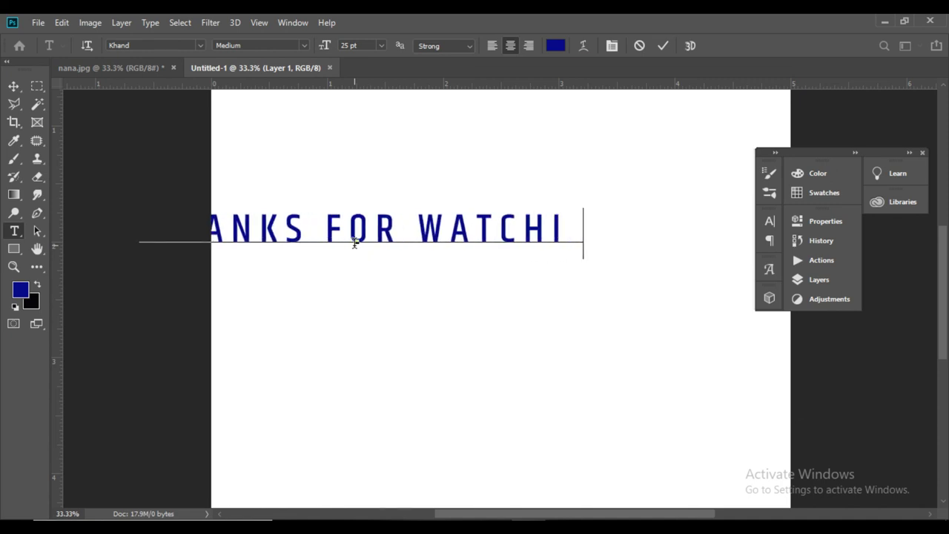
pyautogui.click(14, 87)
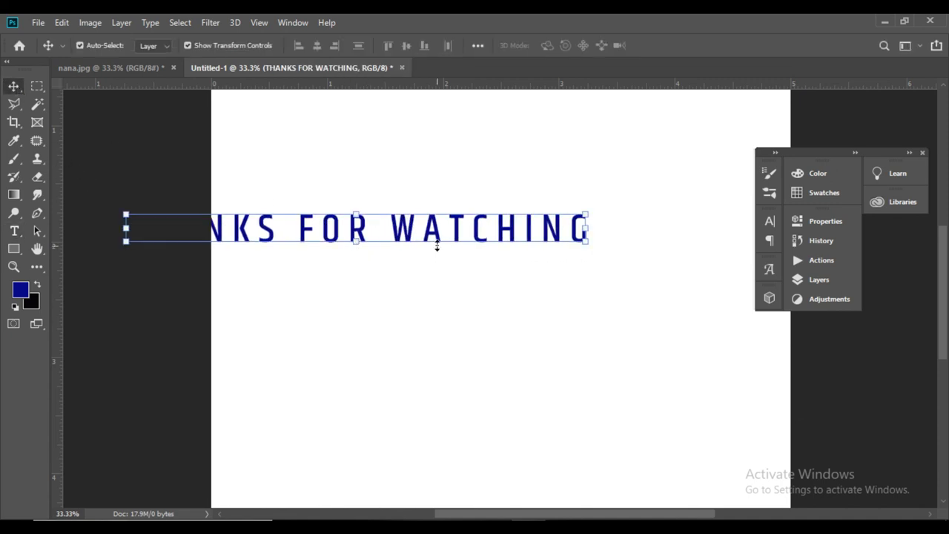
pyautogui.moveTo(433, 237); pyautogui.dragTo(564, 246)
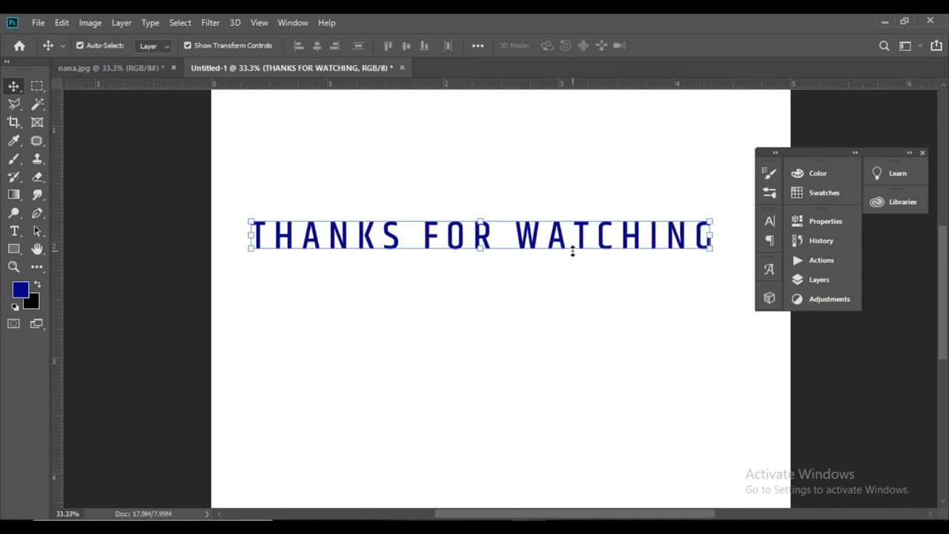